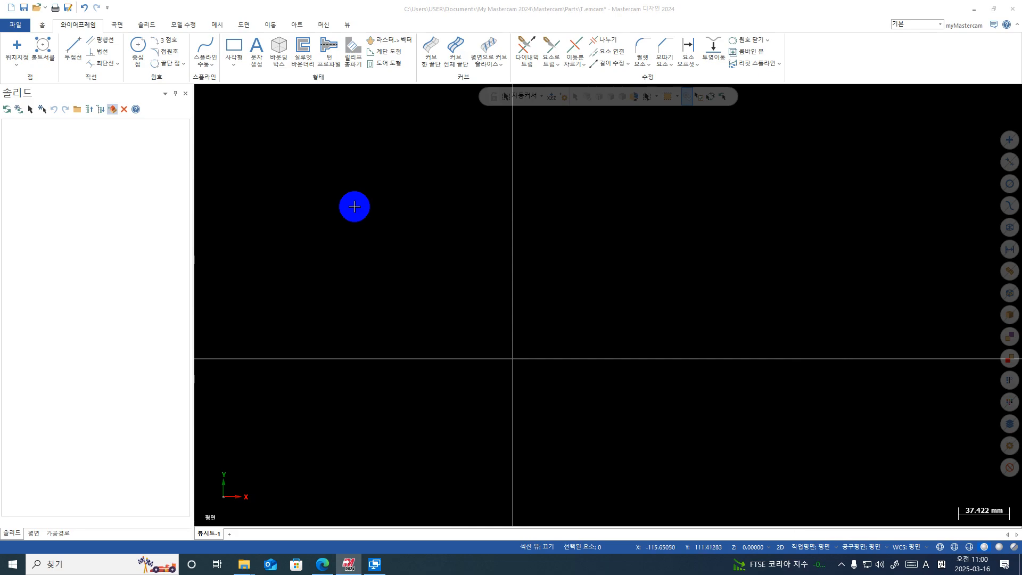
- Draw a rectangle with its first corner at the origin, extending up and to the right, about 136 mm wide and 111 mm high
left_click(236, 69)
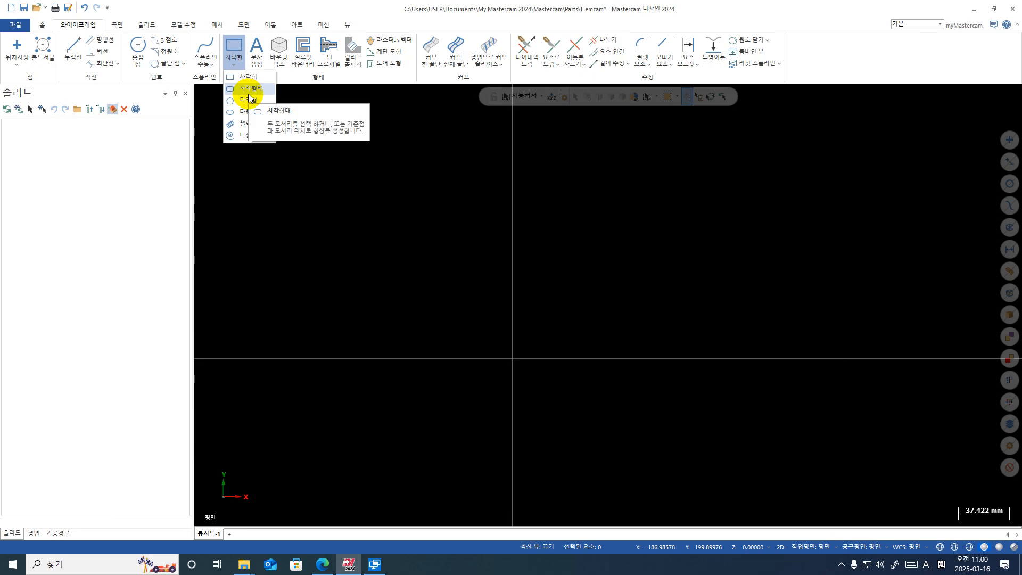
left_click(234, 46)
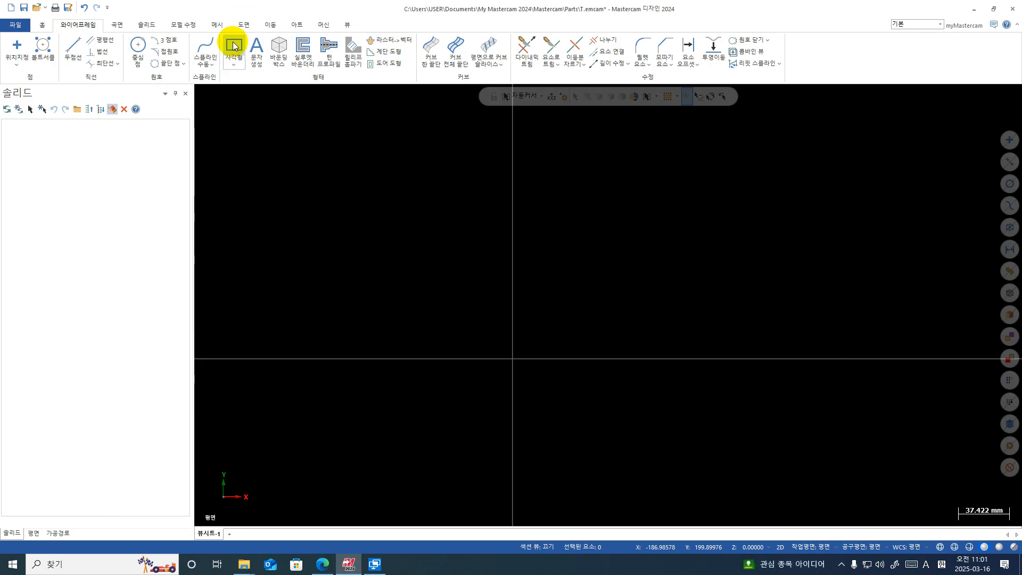
left_click(270, 101)
left_click(234, 46)
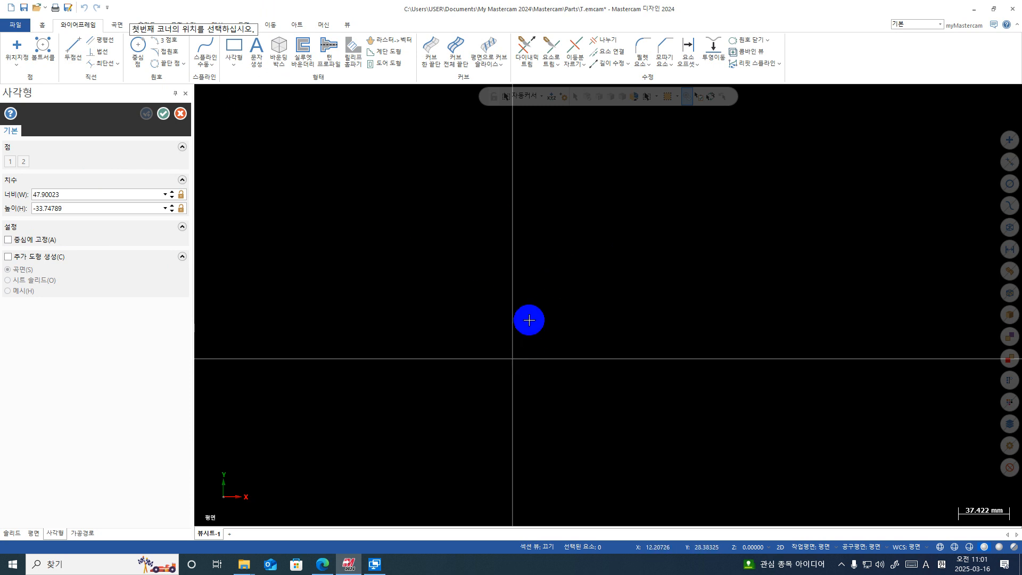
left_click(512, 358)
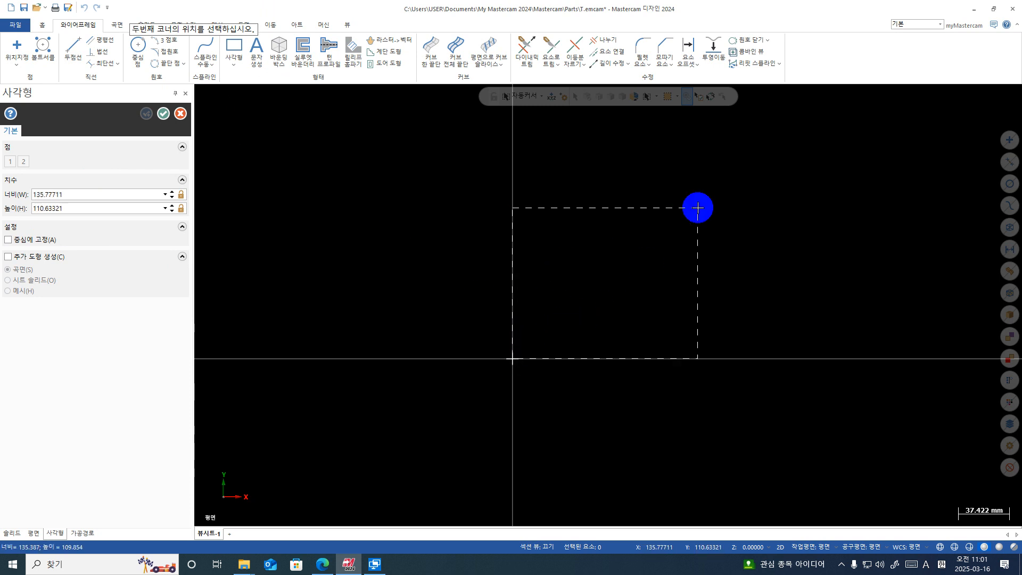
left_click(697, 208)
- Set the rectangle's width and height to 100 mm each
double_click(85, 196)
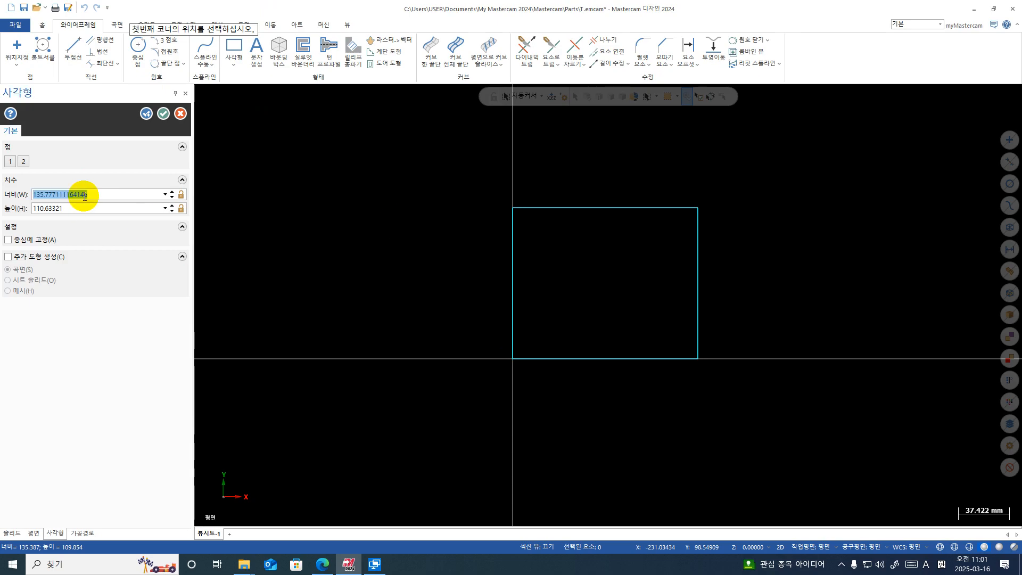
type("100")
key("Tab")
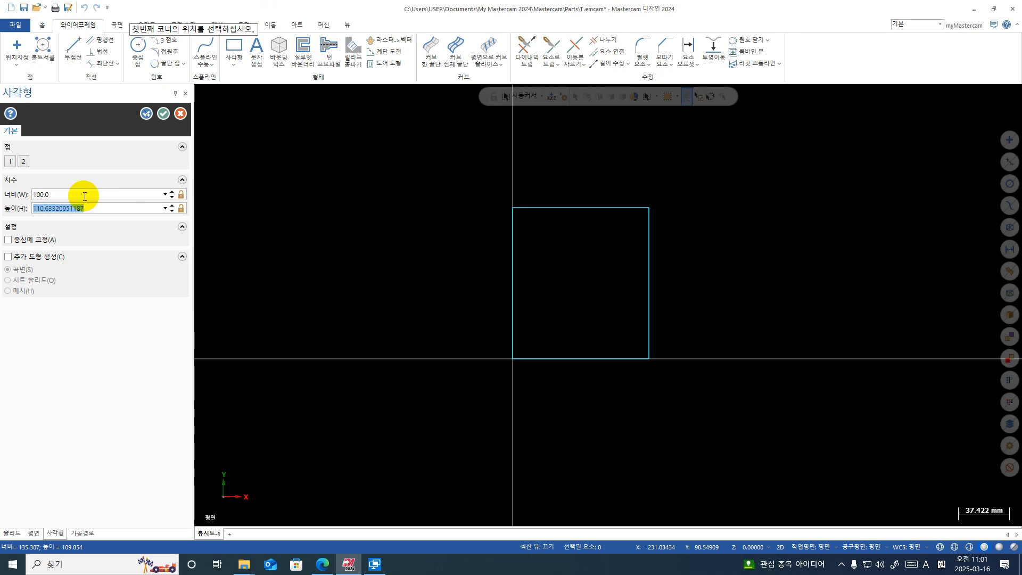
type("100")
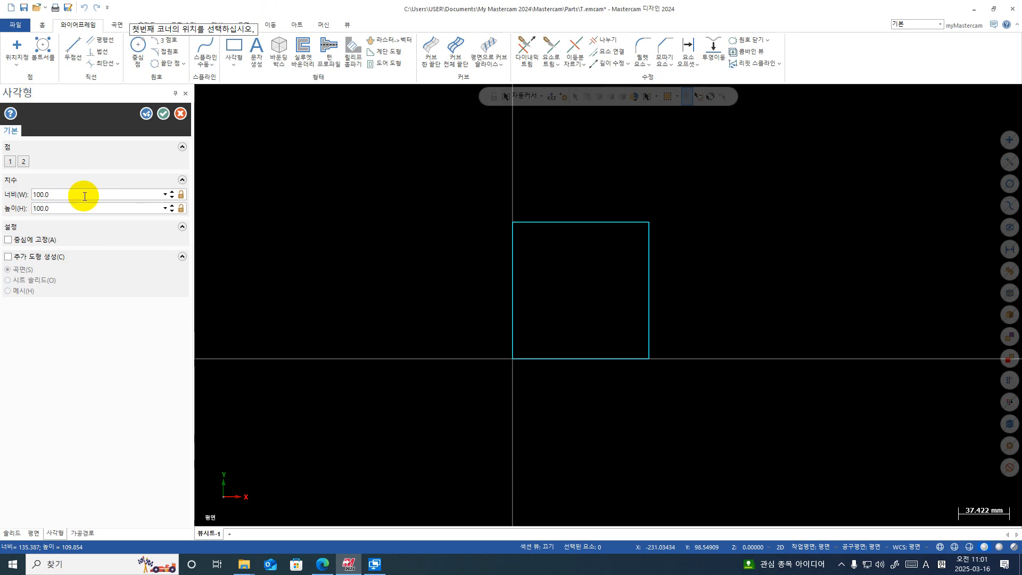
key("Tab")
key("ctrl+1")
left_click(120, 171)
mouse_move(61, 164)
left_mouse_down()
mouse_move(17, 218)
mouse_move(57, 172)
left_mouse_up()
key("Escape")
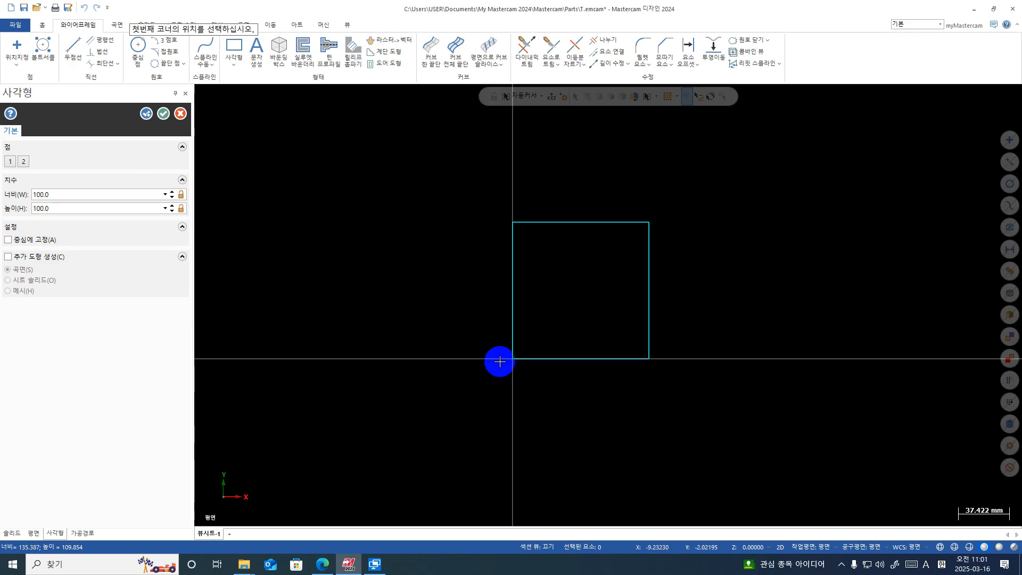
key("ctrl+1")
left_click(514, 335)
mouse_move(527, 338)
left_mouse_down()
mouse_move(566, 337)
mouse_move(659, 430)
mouse_move(516, 322)
left_mouse_up()
key("Escape")
- Set the rectangle's height and width to -100 and create it below and to the left of the origin
double_click(49, 209)
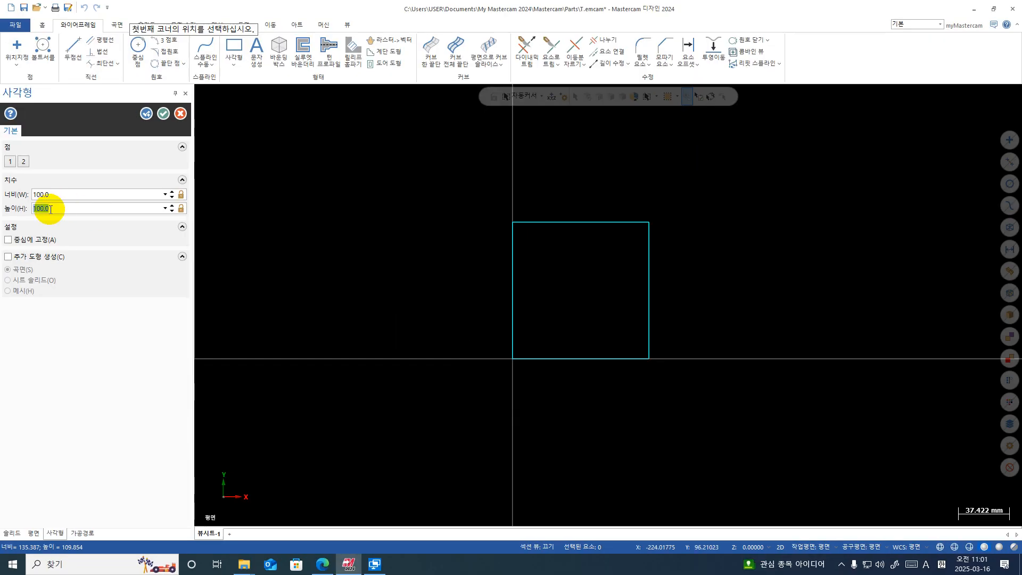
type("-100")
key("Return")
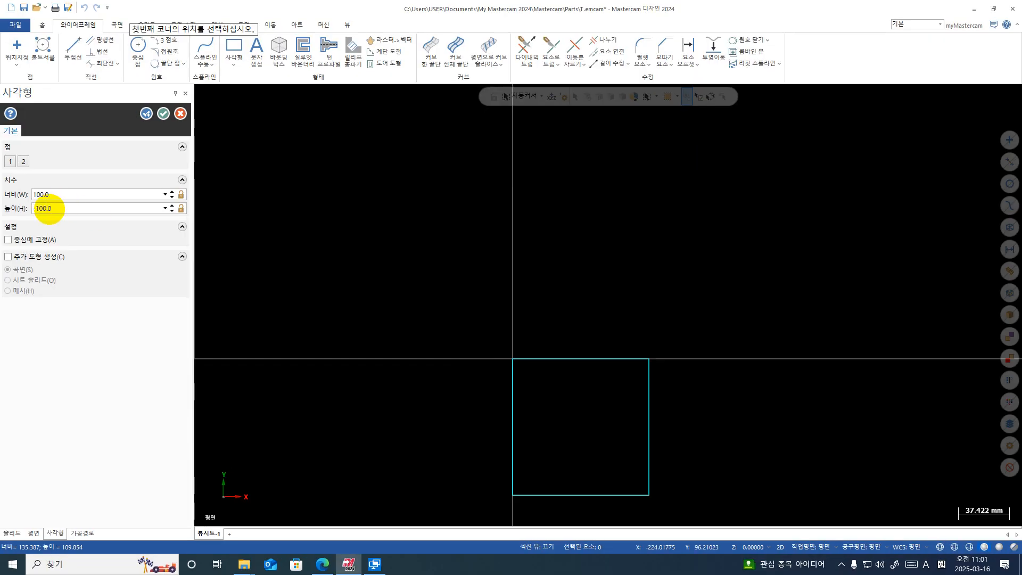
double_click(84, 196)
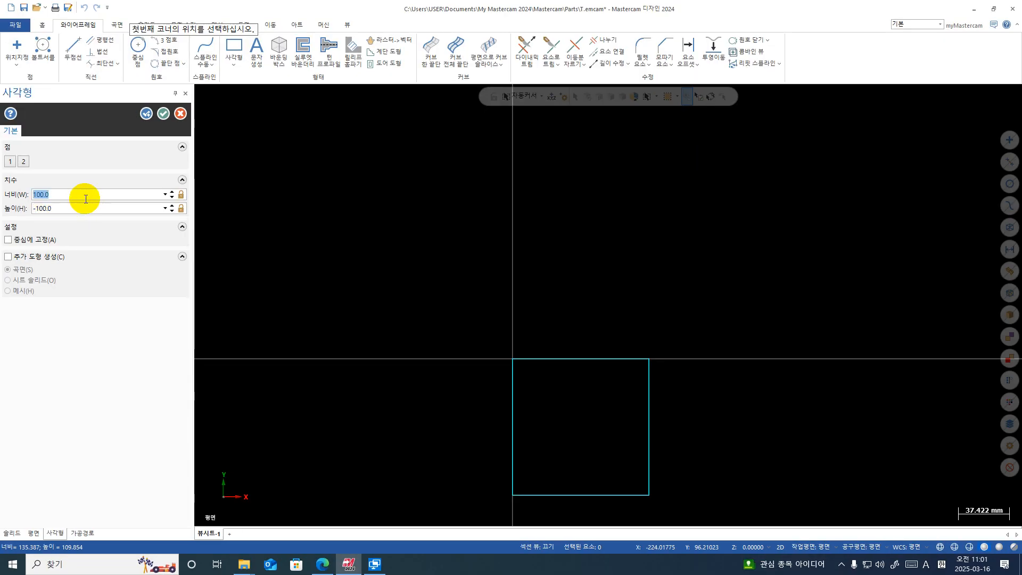
type("-100")
key("Return")
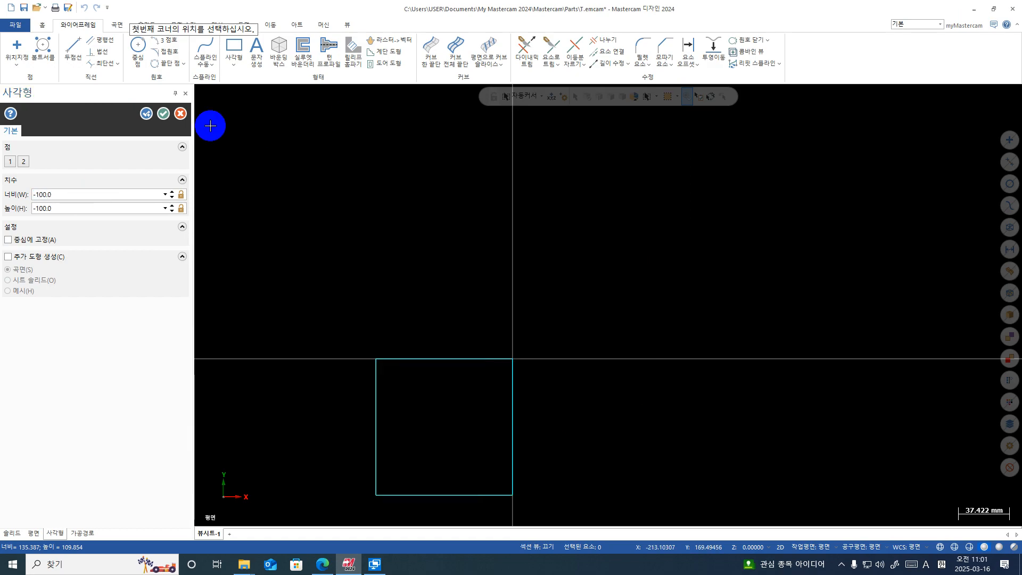
left_click(146, 113)
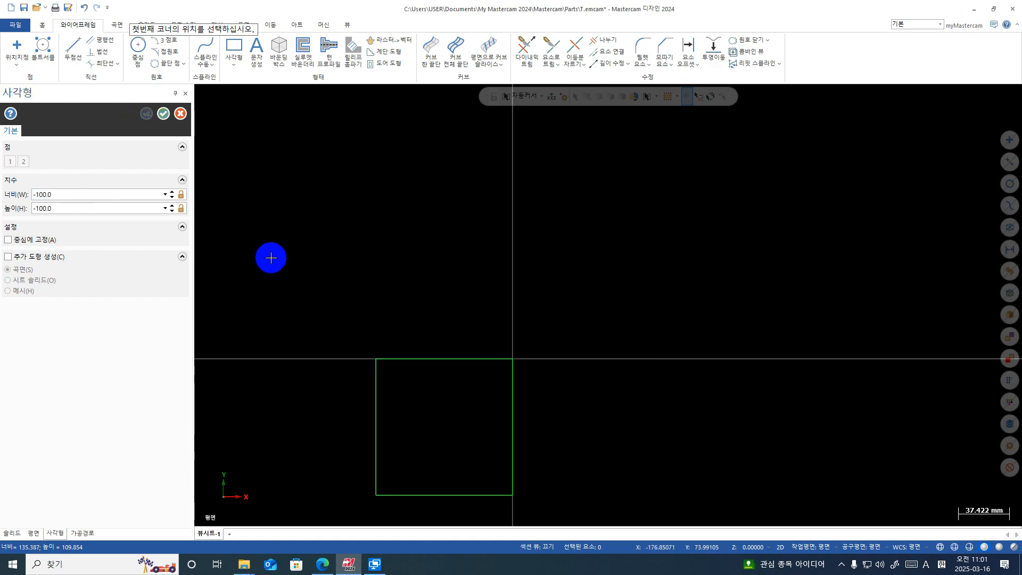
- Draw a center-anchored rectangle (중심에 고정) with its center at X100 Y100, about 83 mm wide and 66 mm high
left_click(33, 240)
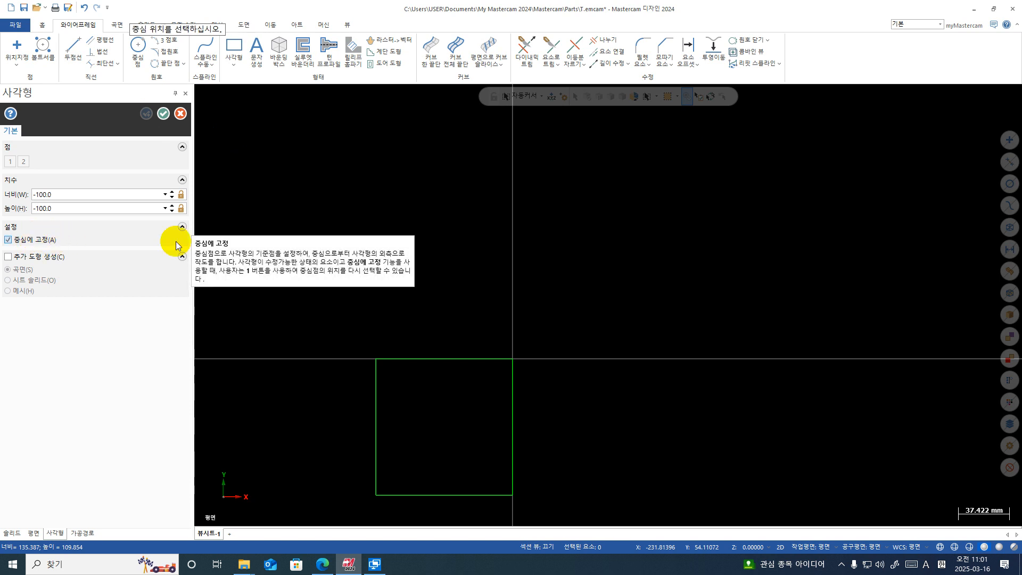
left_click(335, 235)
type("X")
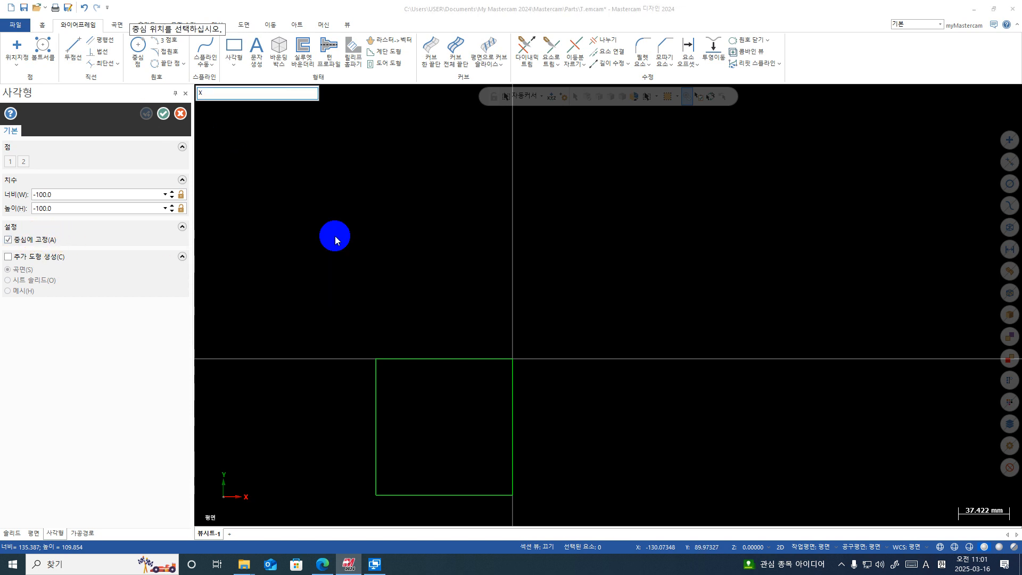
type("100y100")
key("Return")
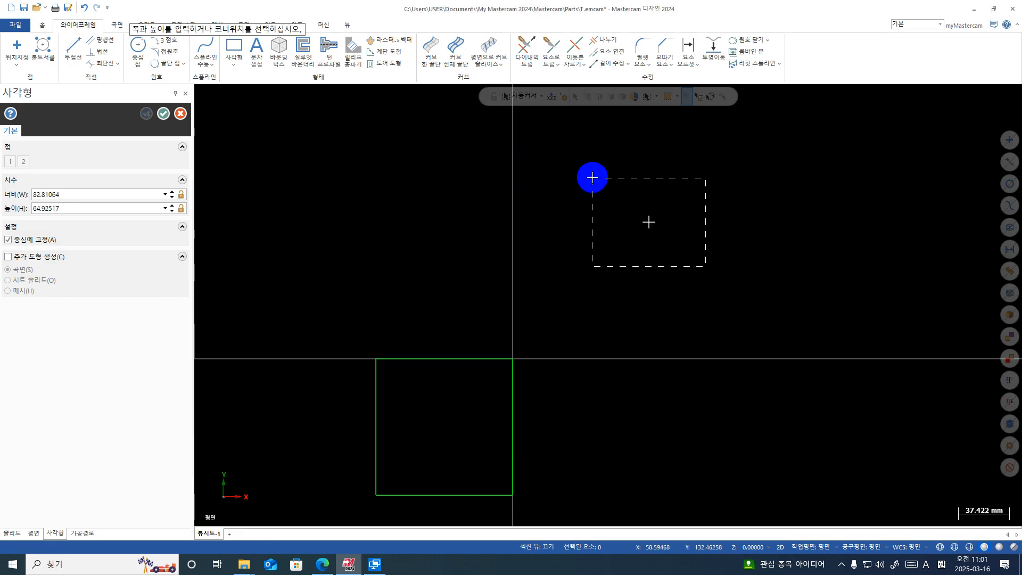
left_click(592, 176)
- Set the centered rectangle's width and height to 100 mm each and finish the rectangle command
left_click(103, 194)
type("100")
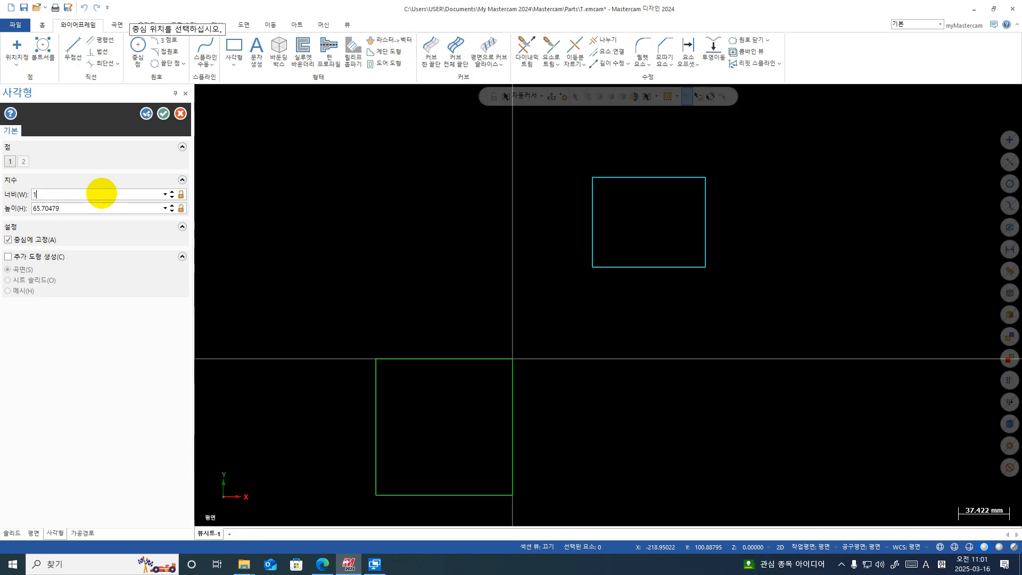
key("Tab")
type("100")
key("Tab")
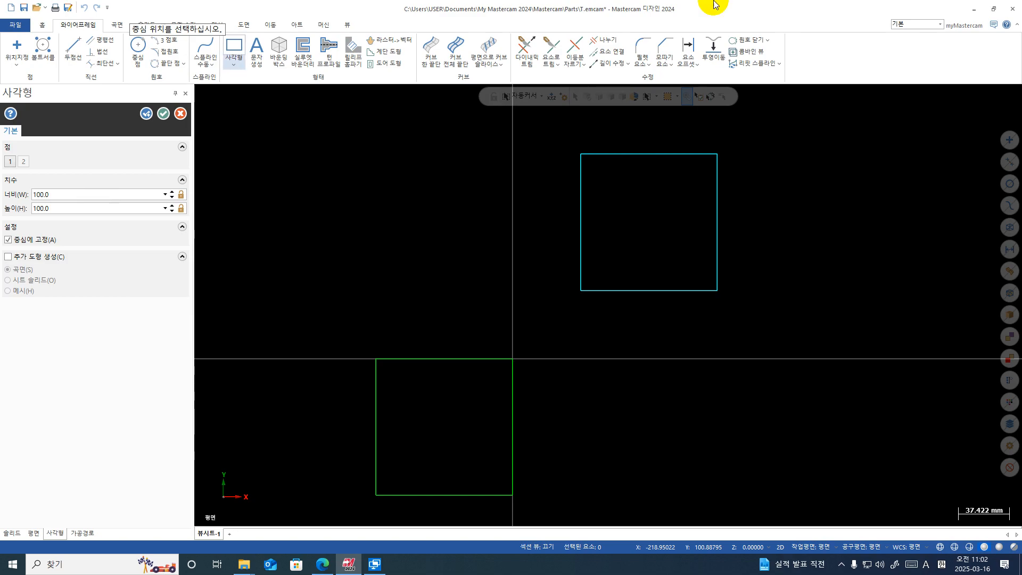
left_click(158, 115)
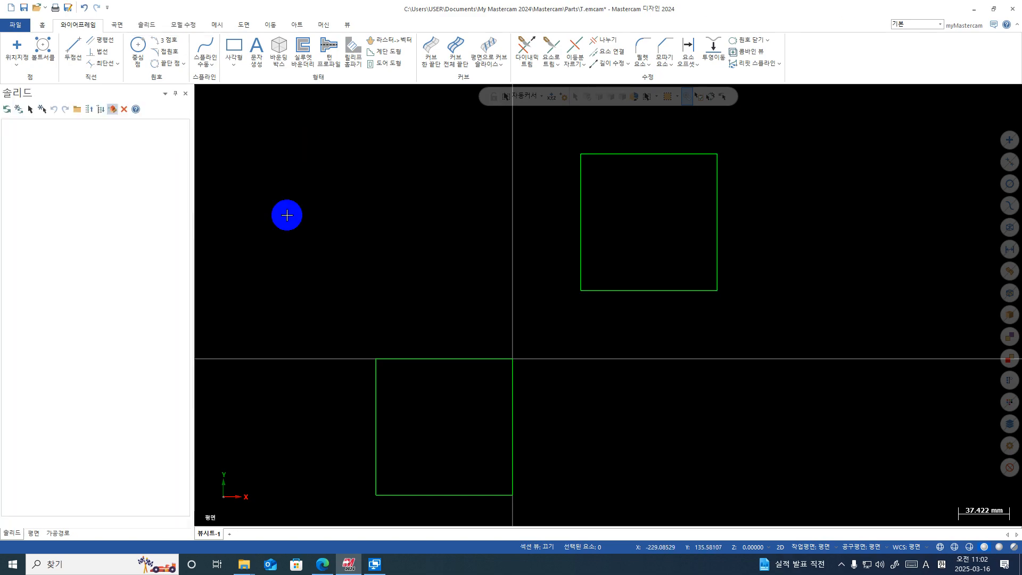
- Select both rectangles with a window and delete them
scroll(403, 262, "down", 1)
left_click_drag(696, 154, 303, 476)
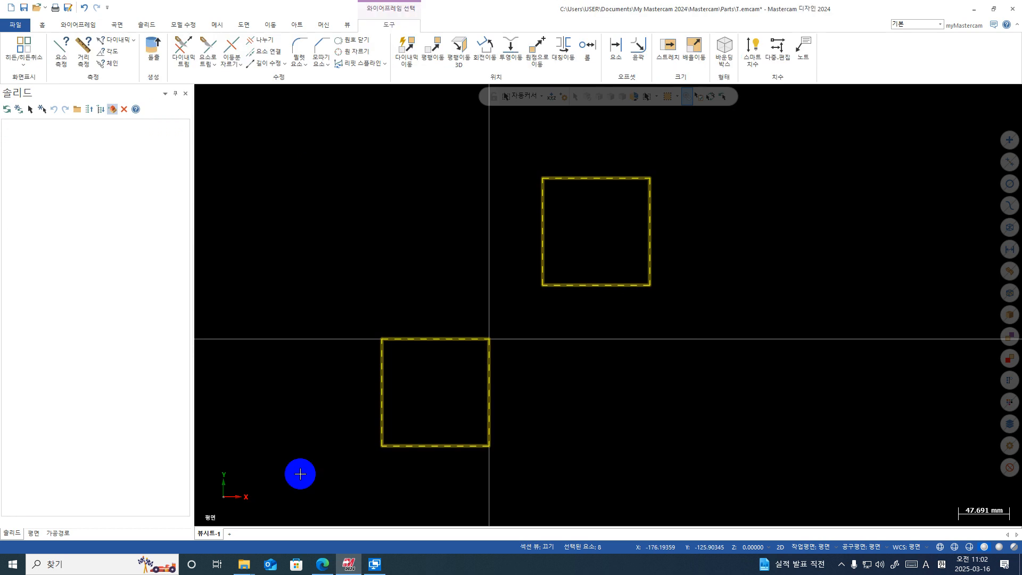
key("Delete")
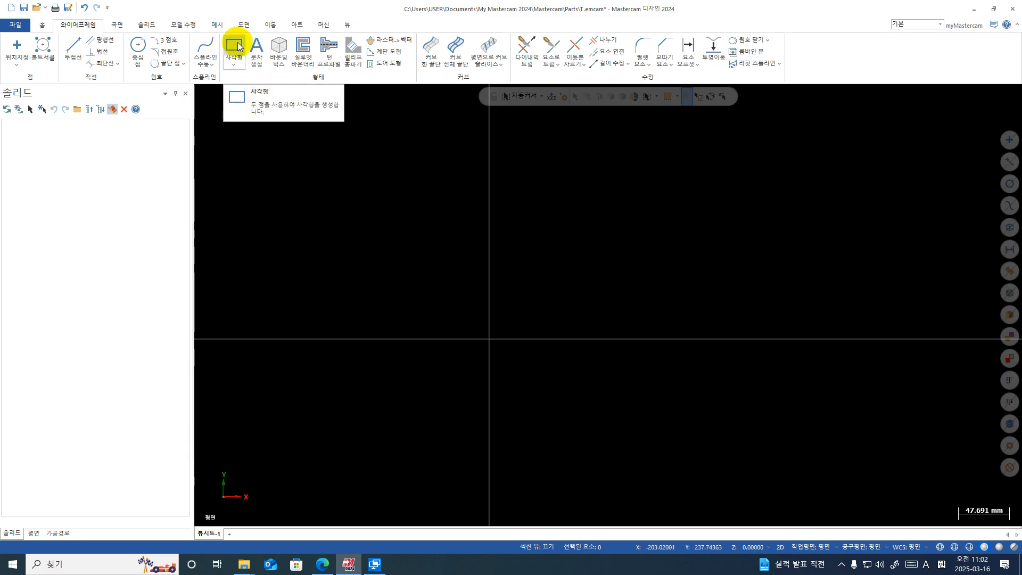
- Start the rectangular shapes command (사각형태)
left_click(235, 45)
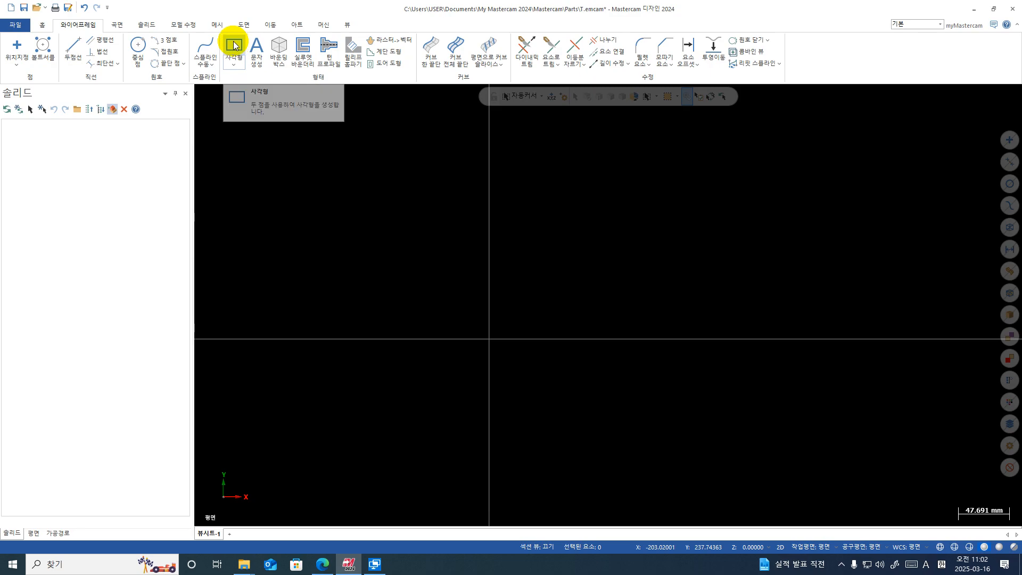
left_click(234, 65)
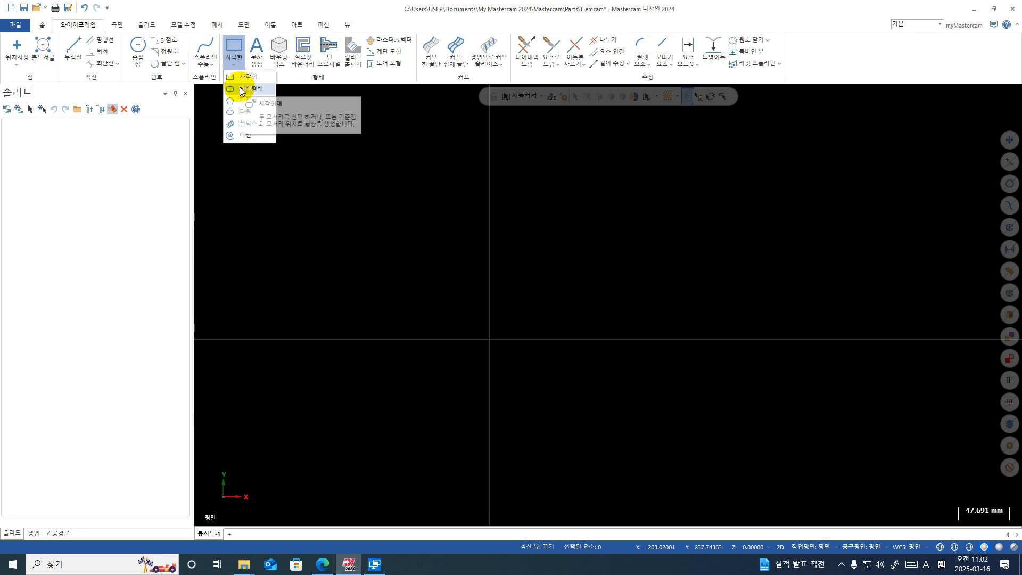
left_click(242, 90)
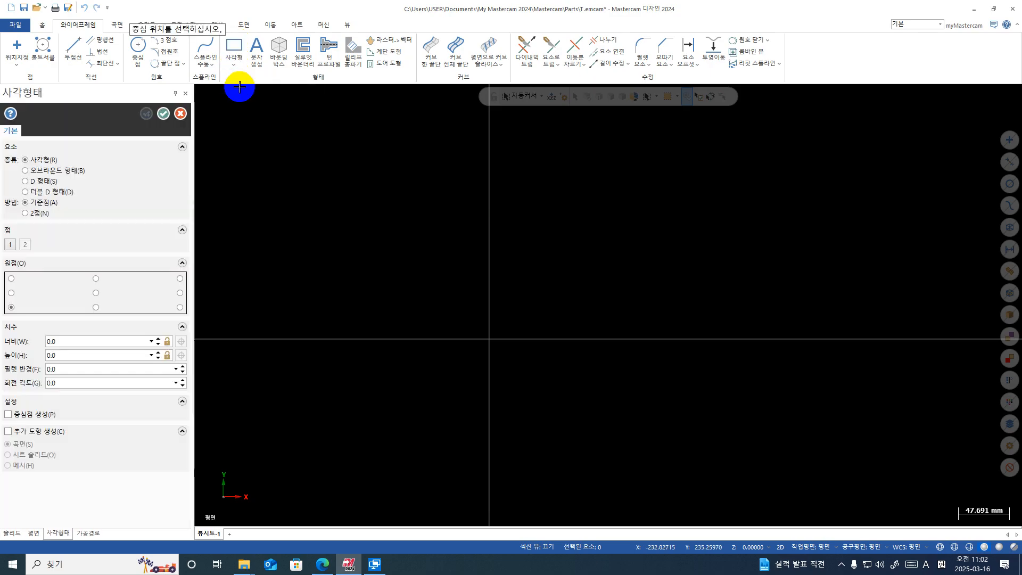
left_click(237, 65)
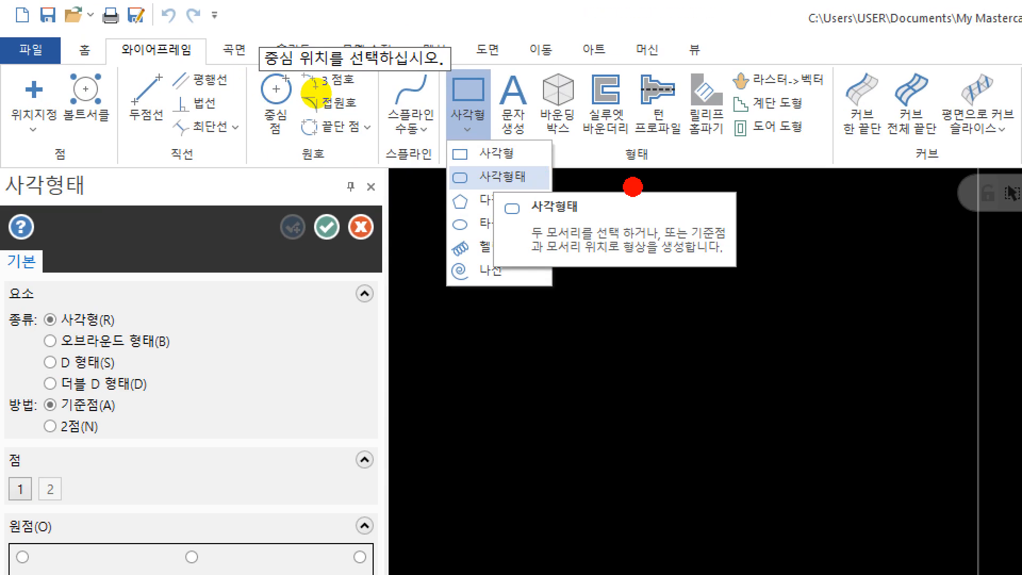
mouse_move(254, 119)
left_mouse_down()
mouse_move(261, 91)
mouse_move(297, 96)
left_mouse_up()
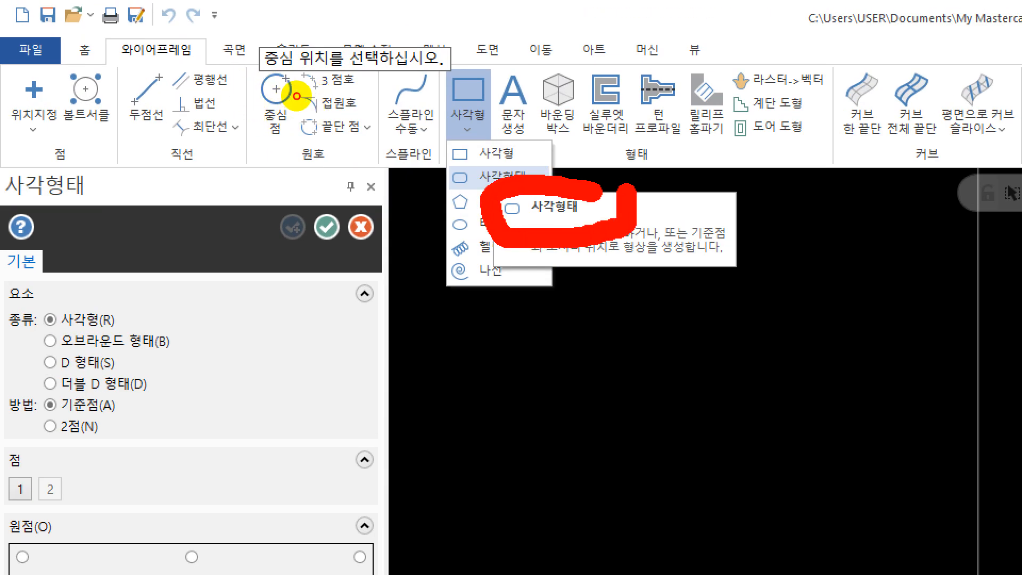
key("Escape")
- Draw a rectangle anchored by its upper-right corner at the origin, about 200 mm wide and 117 mm high
mouse_move(46, 161)
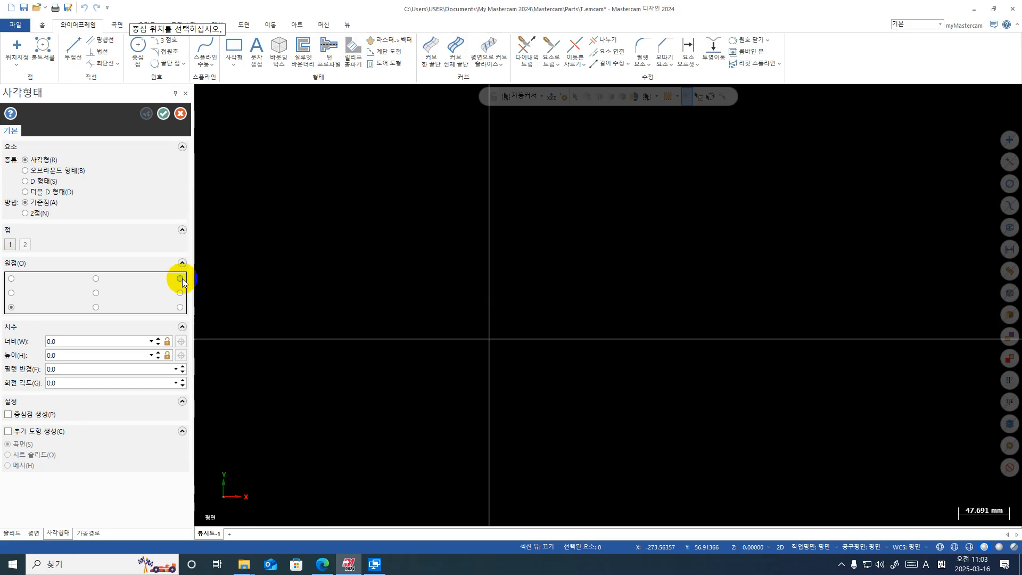
left_click(180, 278)
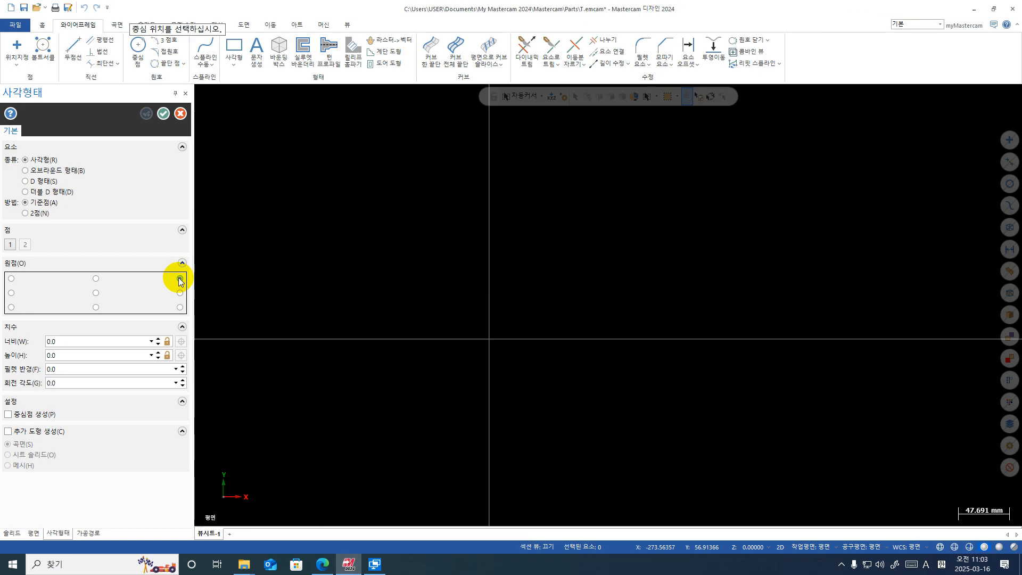
left_click(495, 335)
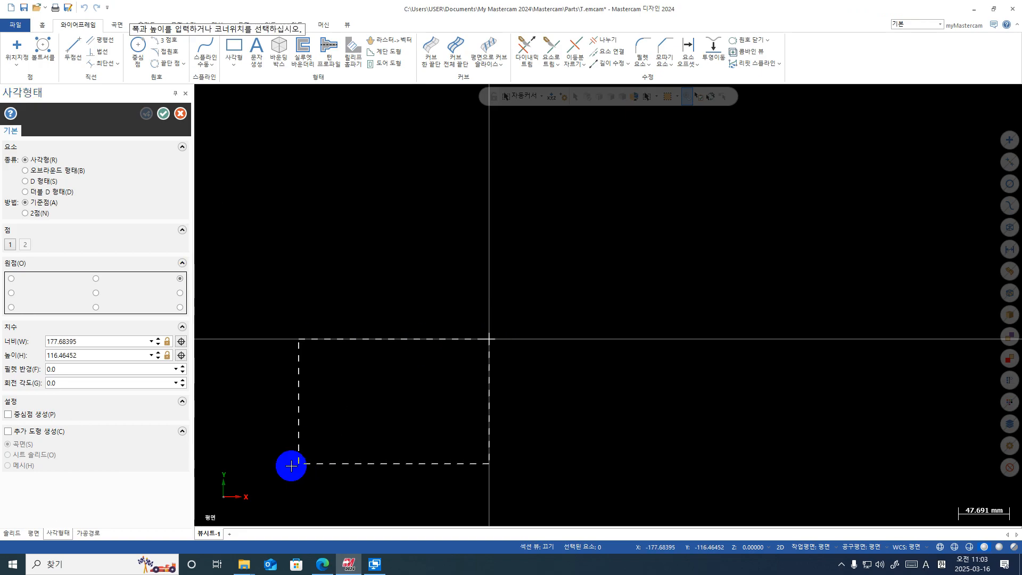
left_click(273, 471)
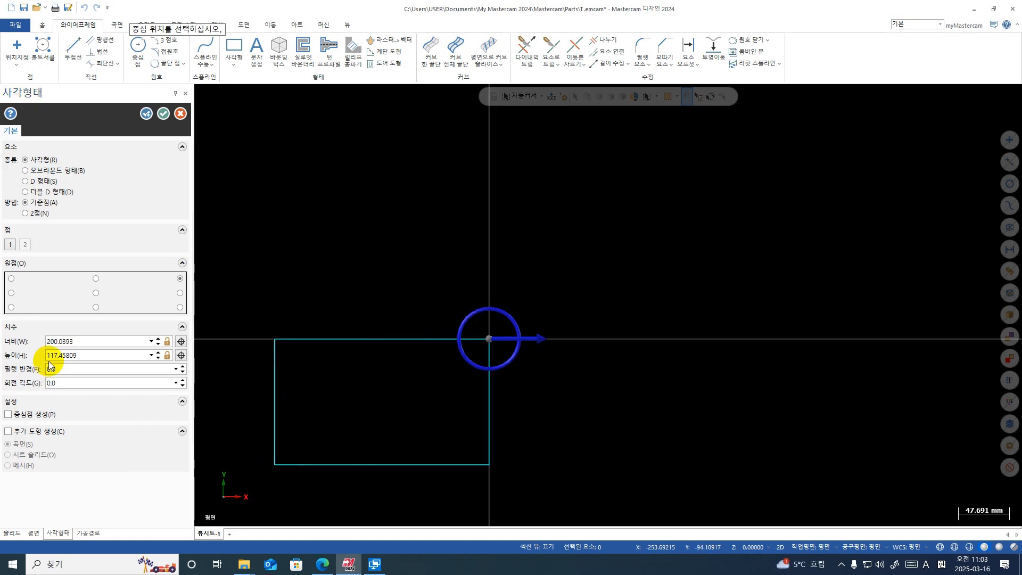
- Set the rectangle's width and height to 200 mm each and its corner fillet radius to 4 mm
left_click(84, 341)
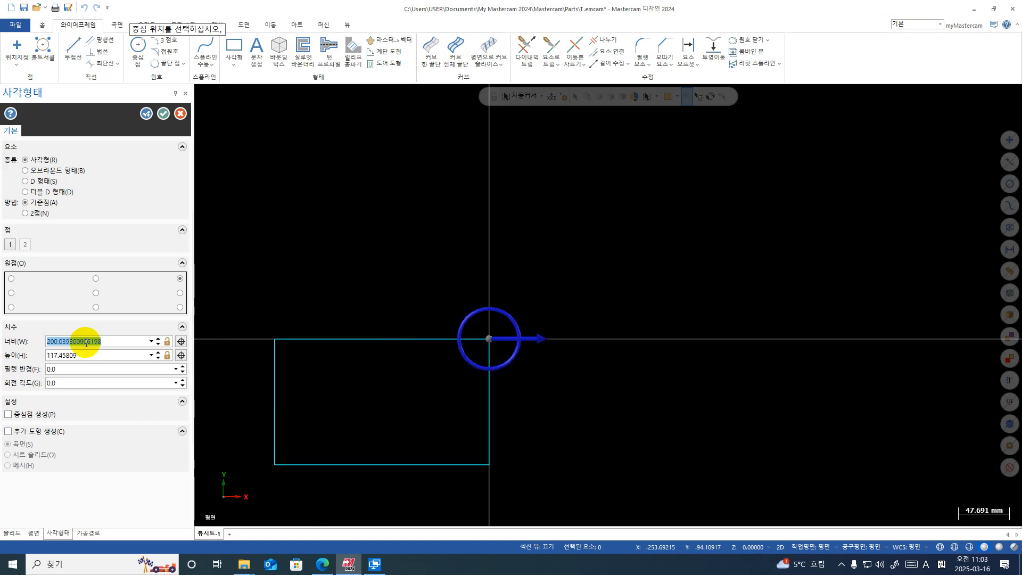
type("200.0")
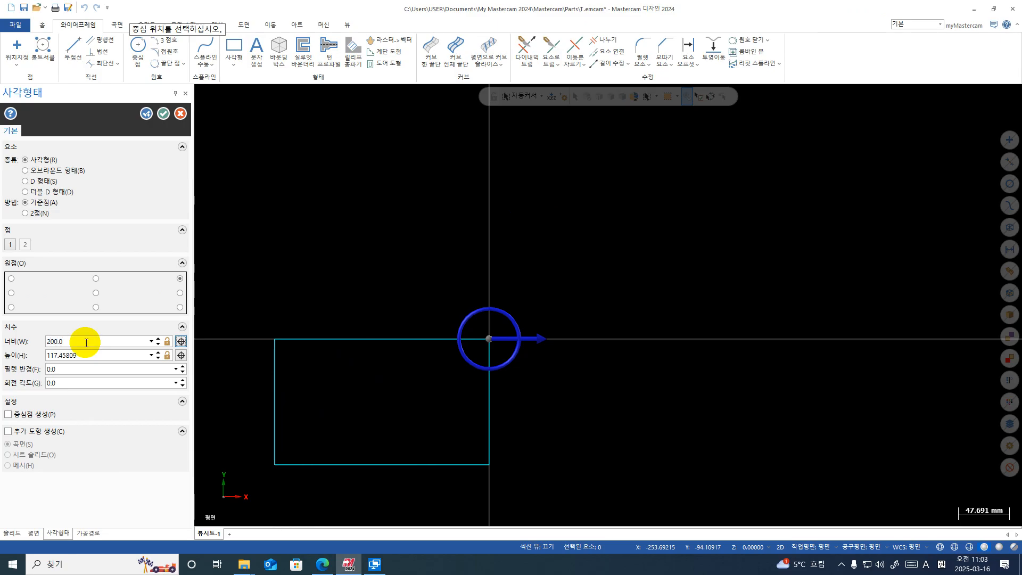
key("Tab")
type("200")
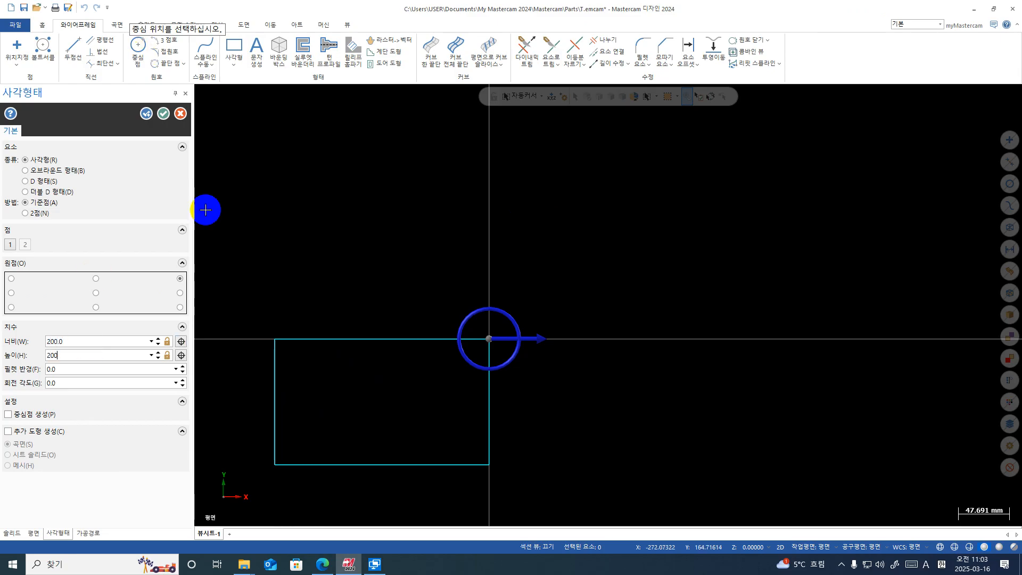
left_click(64, 371)
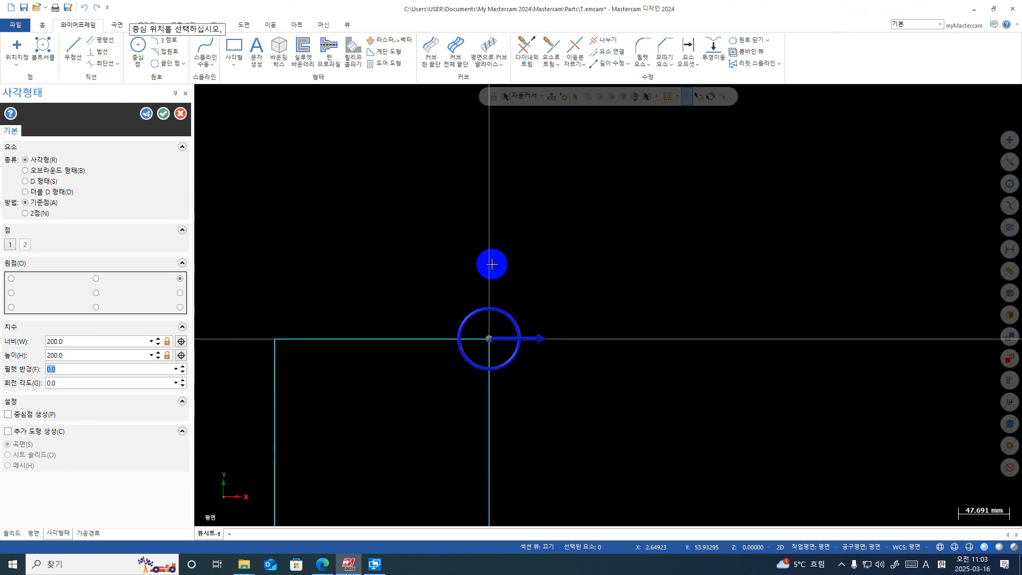
scroll(498, 237, "down", 2)
type("4")
key("Return")
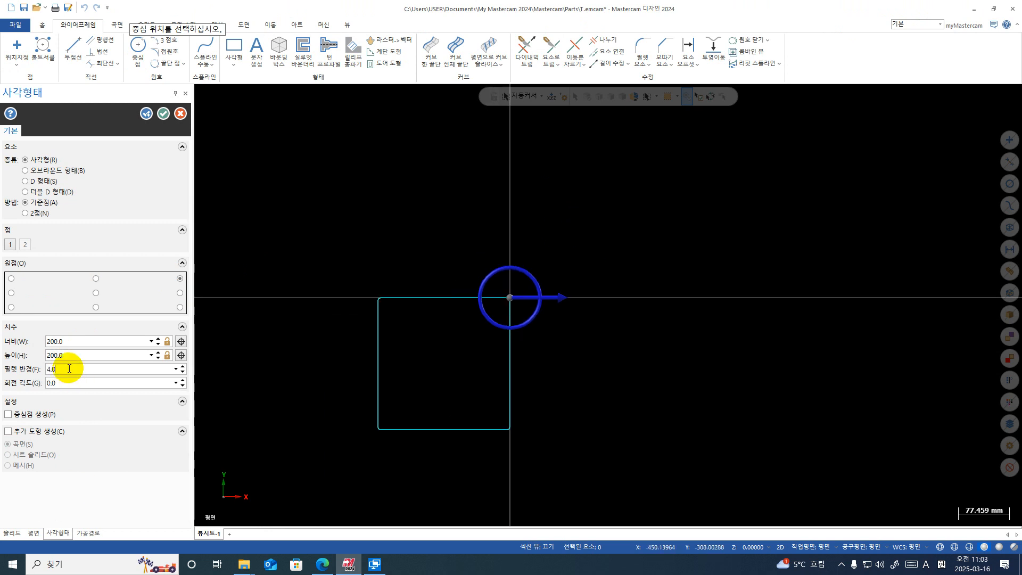
- Set the rectangle's corner fillet radius to 10 mm and finally to 20 mm
left_click_drag(70, 368, 45, 371)
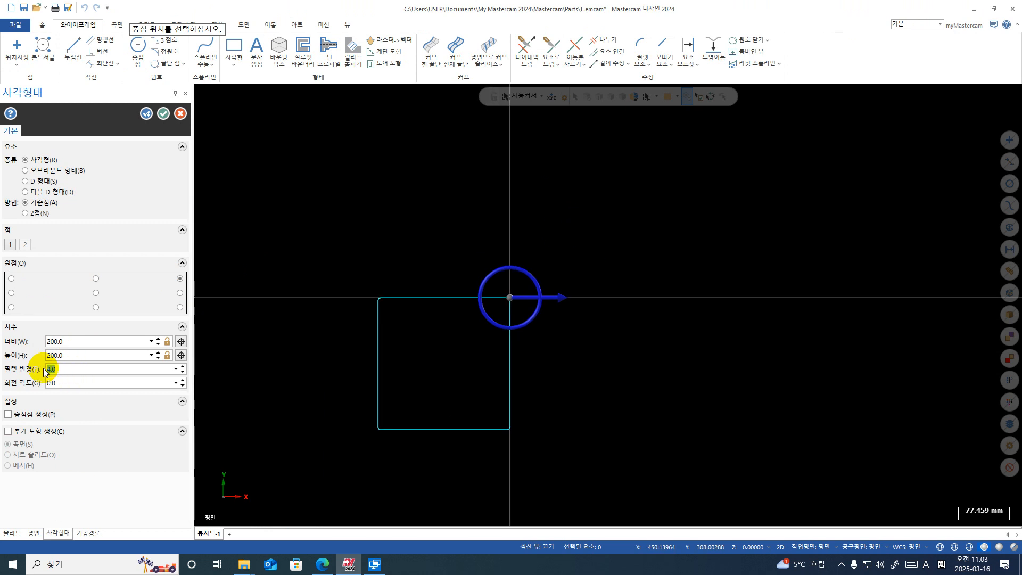
type("10")
key("Return")
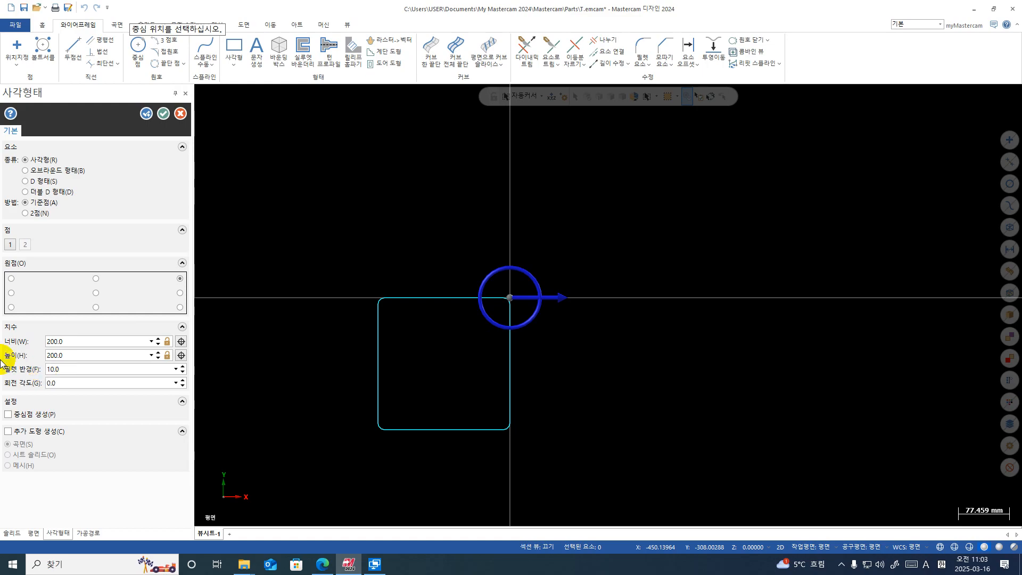
left_click_drag(66, 369, 3, 365)
type("20")
key("Return")
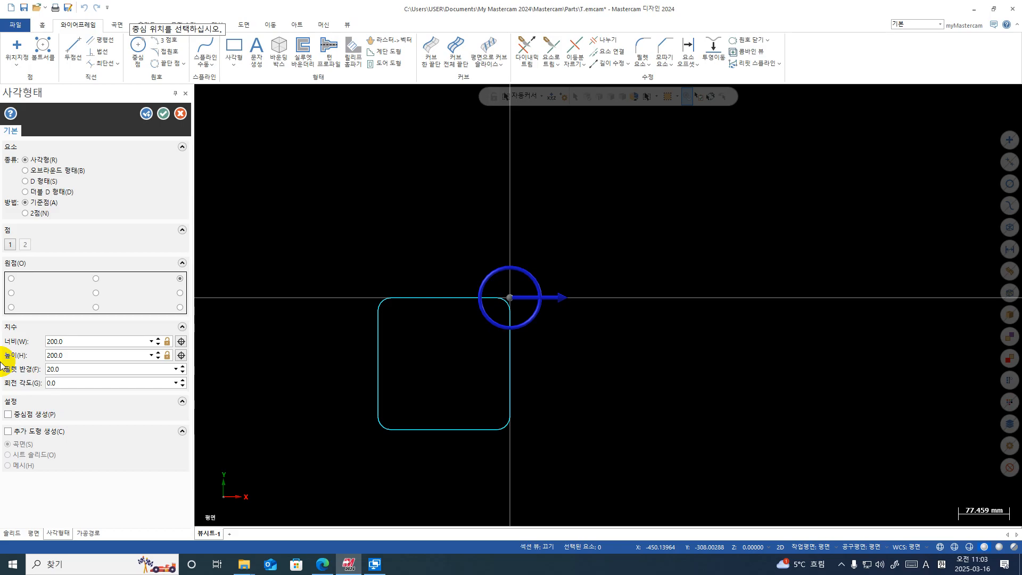
- Try a rotation angle of 45 degrees on the rounded rectangle and return the angle to 0
double_click(56, 383)
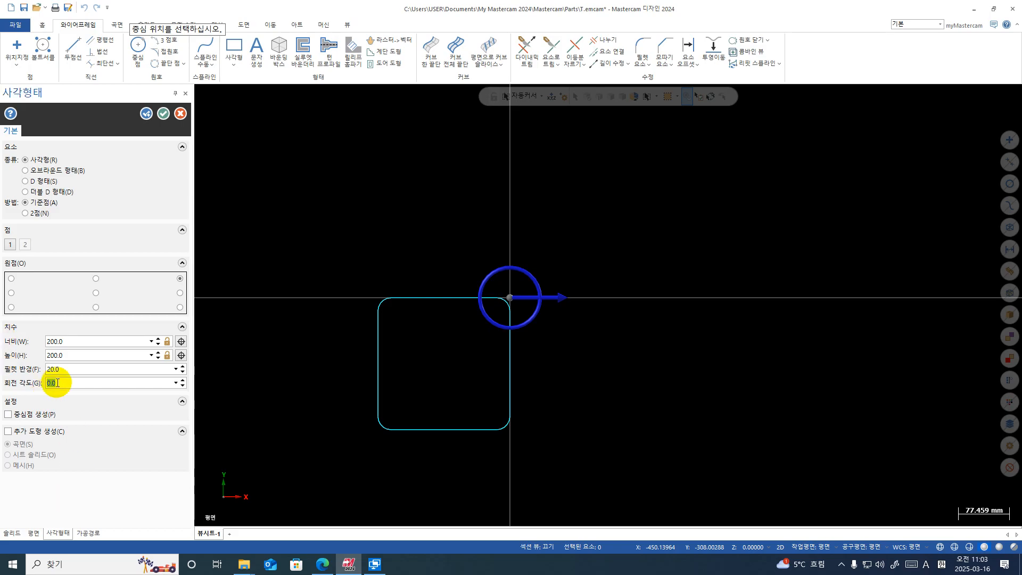
type("45")
key("Return")
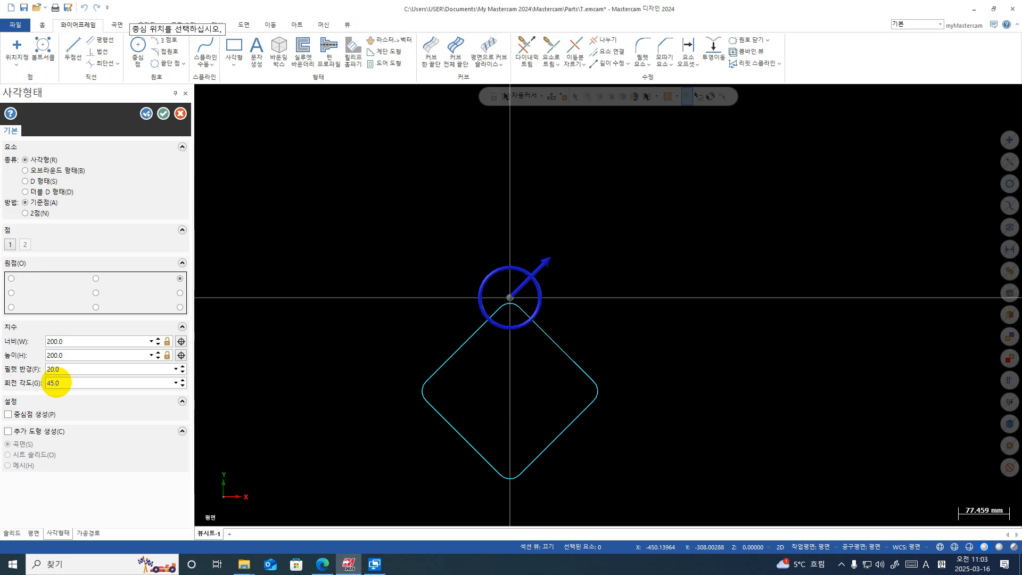
double_click(57, 383)
type("0")
key("Return")
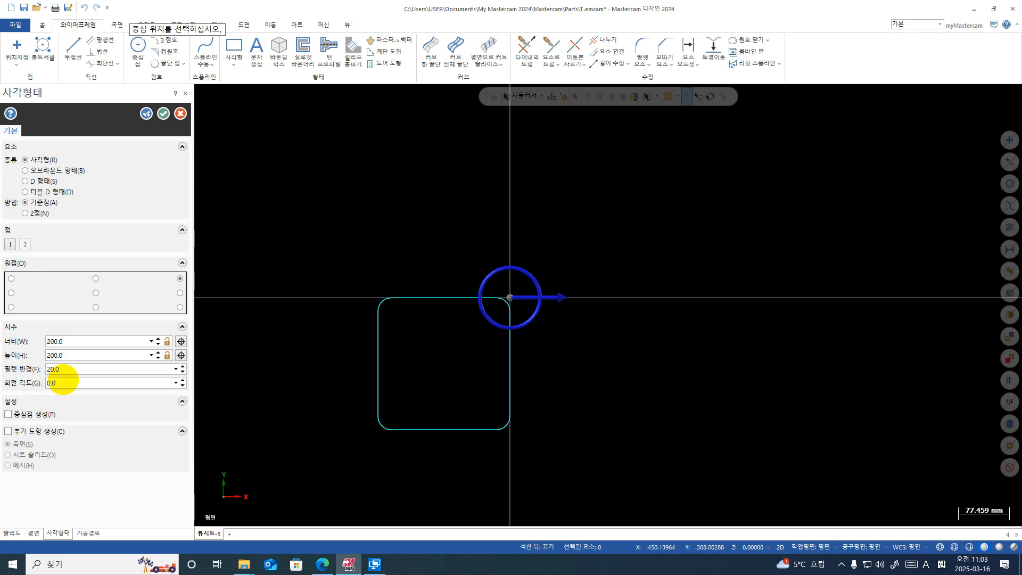
- Create the rounded rectangle and draw another with no corner fillet, anchored by its center at the origin, about 188 mm high
left_click(147, 114)
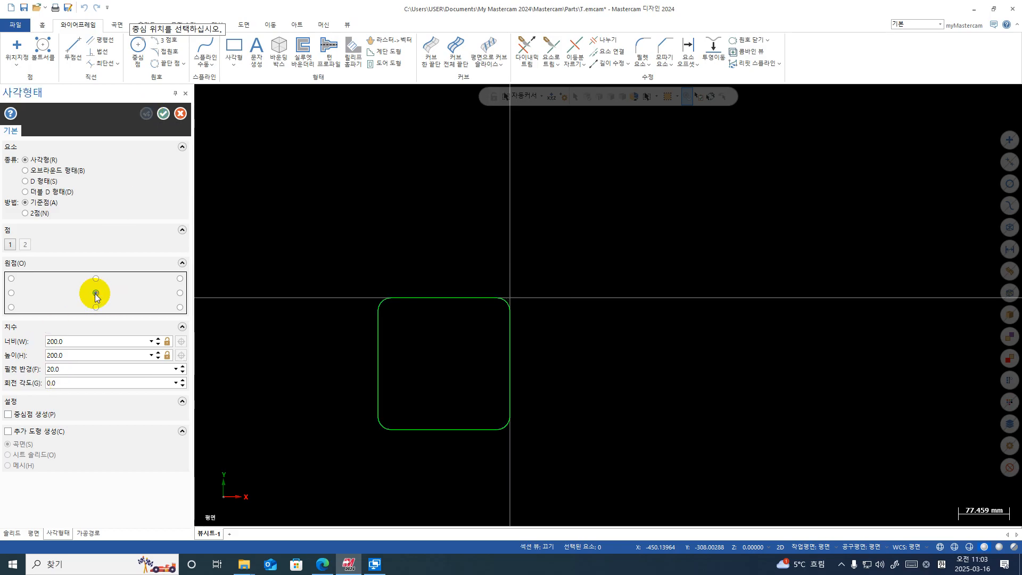
double_click(70, 369)
type("0")
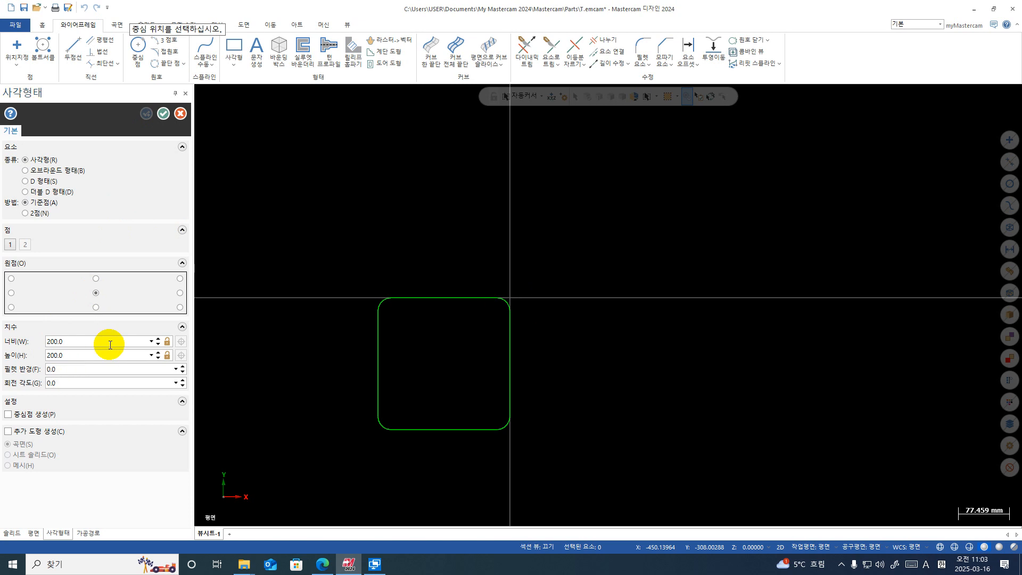
left_click(510, 297)
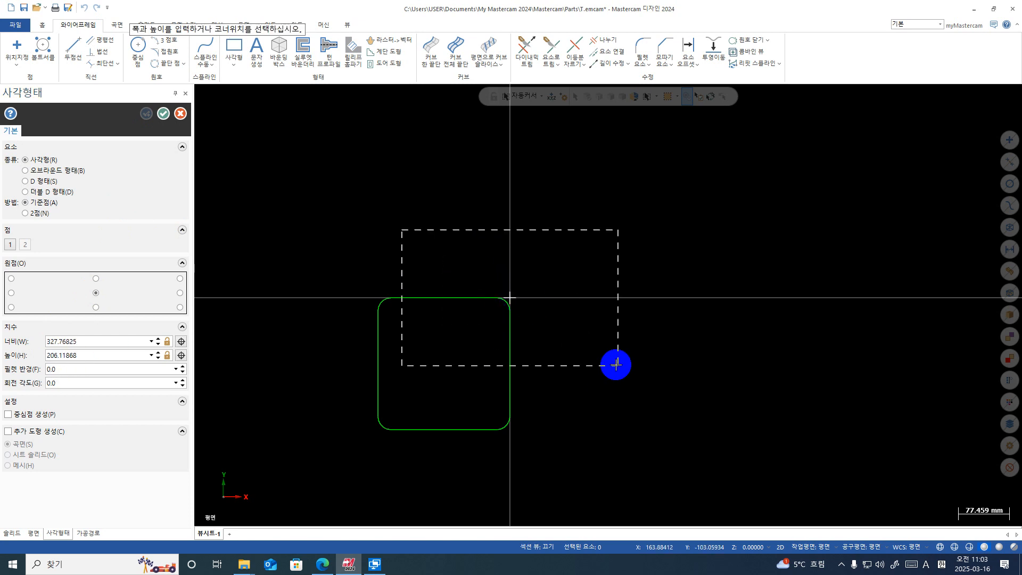
left_click(606, 359)
- Set the centered rectangle's width and height to 100 mm each and finish the rectangular shapes command
double_click(120, 342)
type("100")
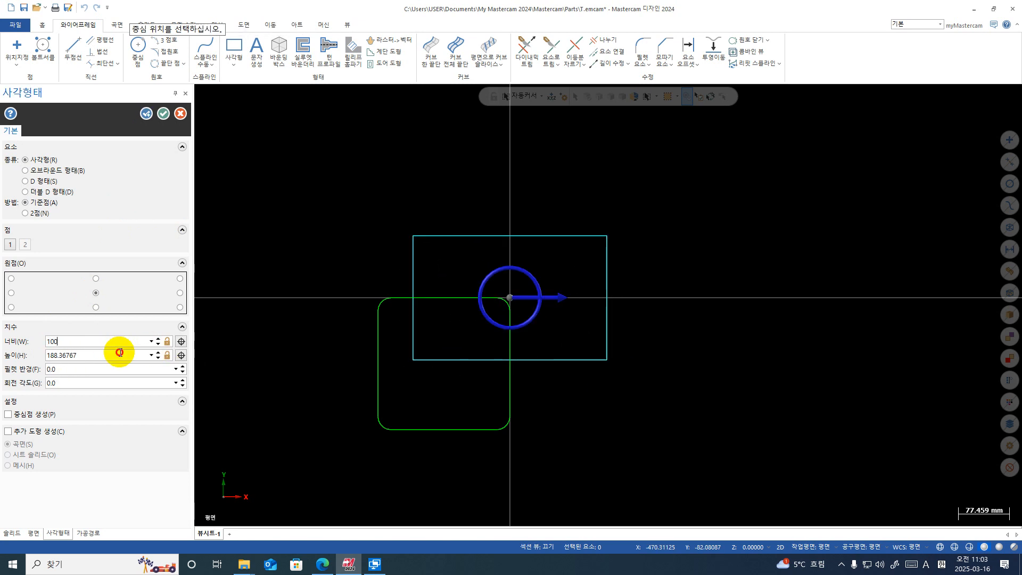
key("Tab")
type("100")
key("Tab")
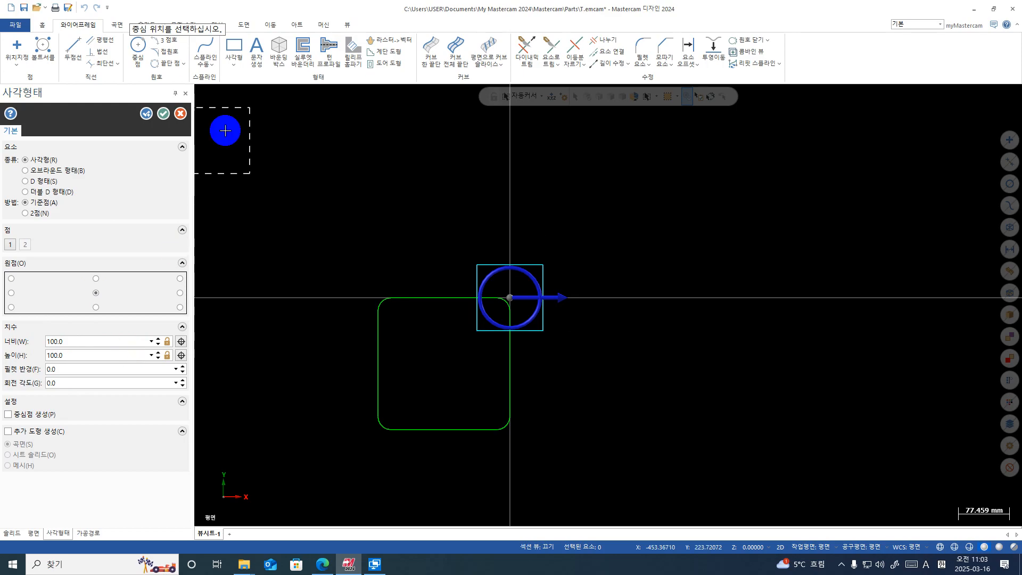
left_click(163, 113)
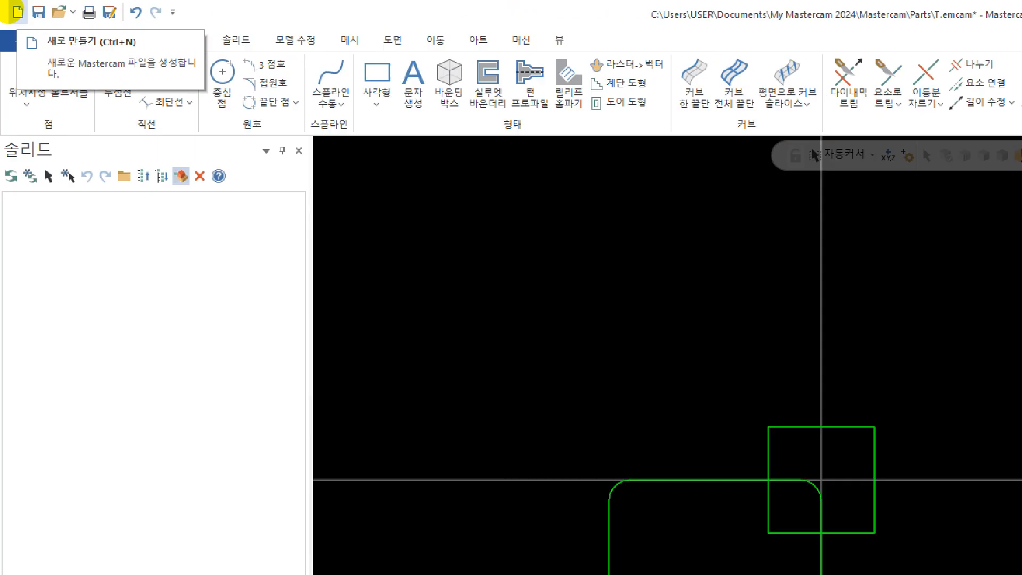
- Replace the current drawing with a new empty file
left_click(11, 8)
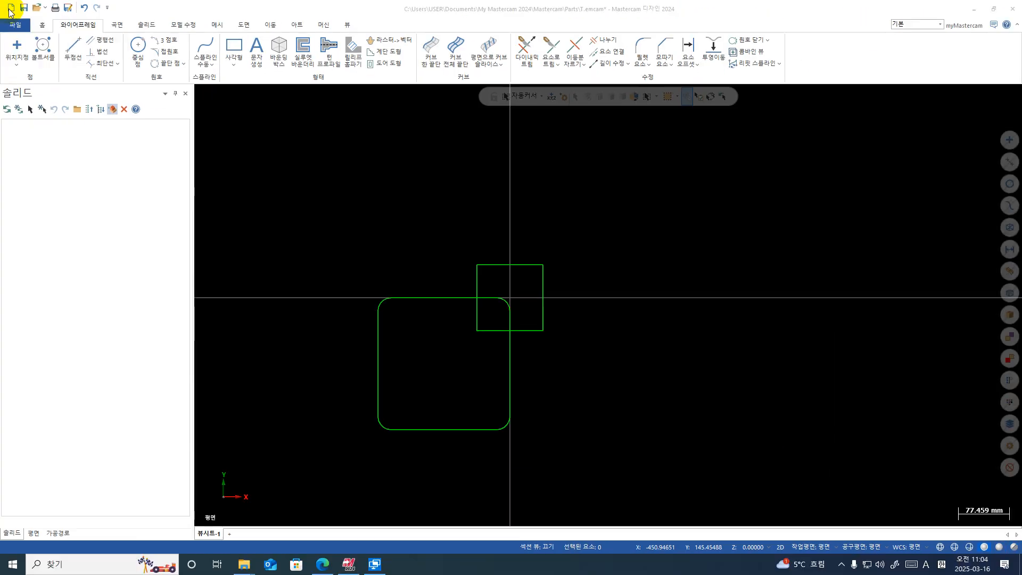
left_click(534, 301)
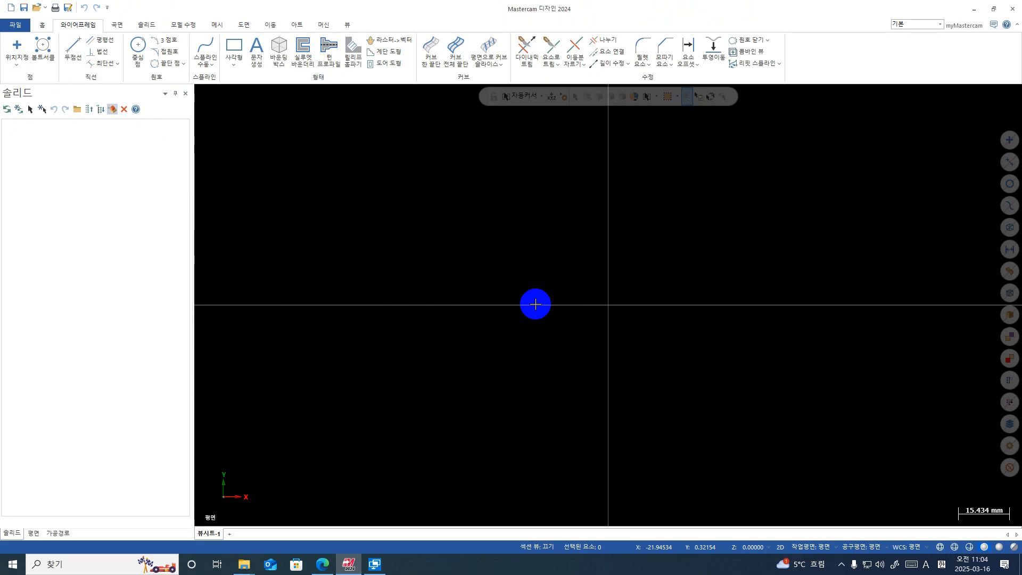
- Switch to the browser and look through mastercam2025.pdf for the cross-shaped sketch drawing, rotating and rescaling its pages
left_click(322, 564)
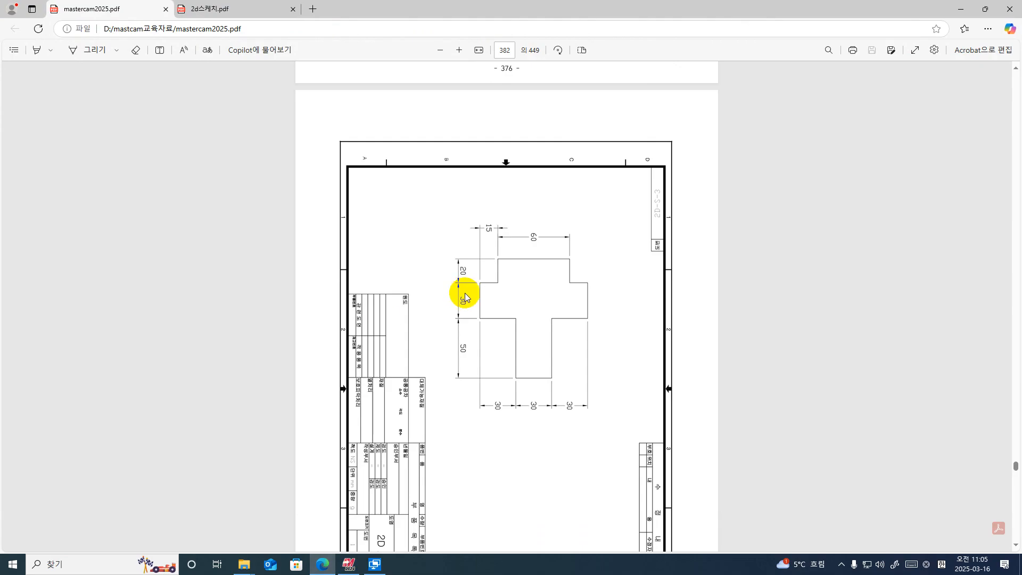
scroll(479, 298, "down", 1)
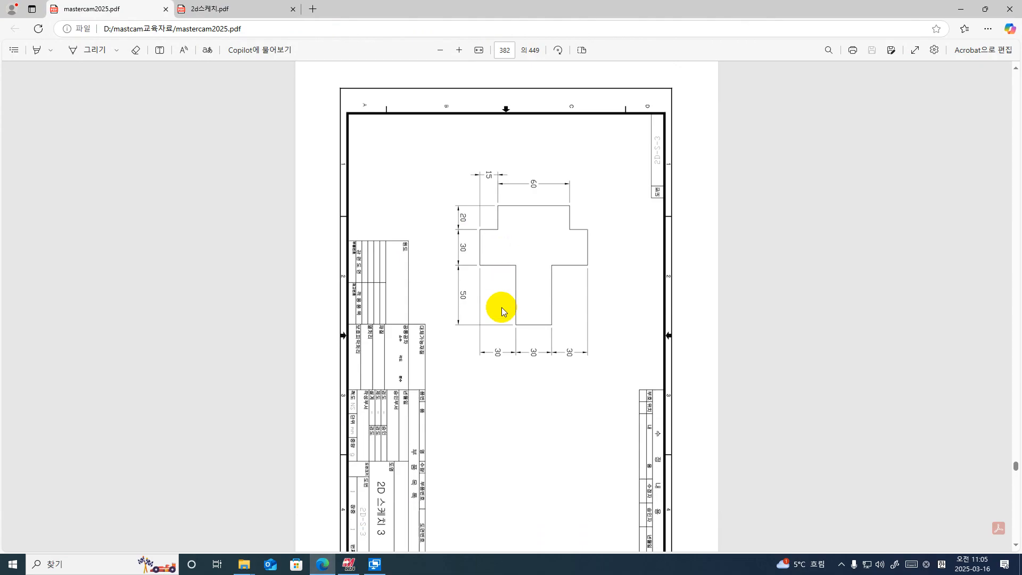
left_click(561, 50)
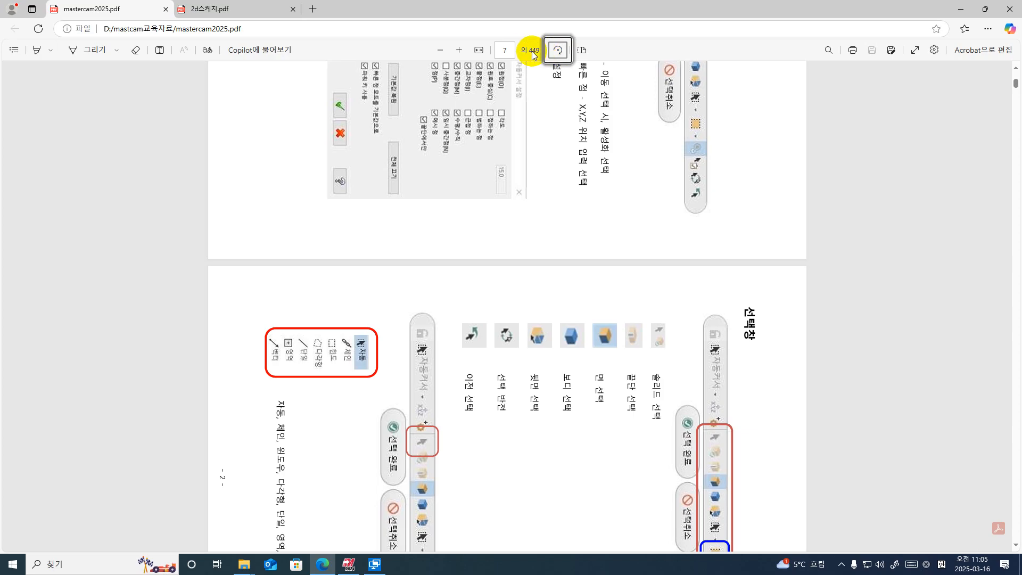
left_click(439, 50)
left_click(479, 50)
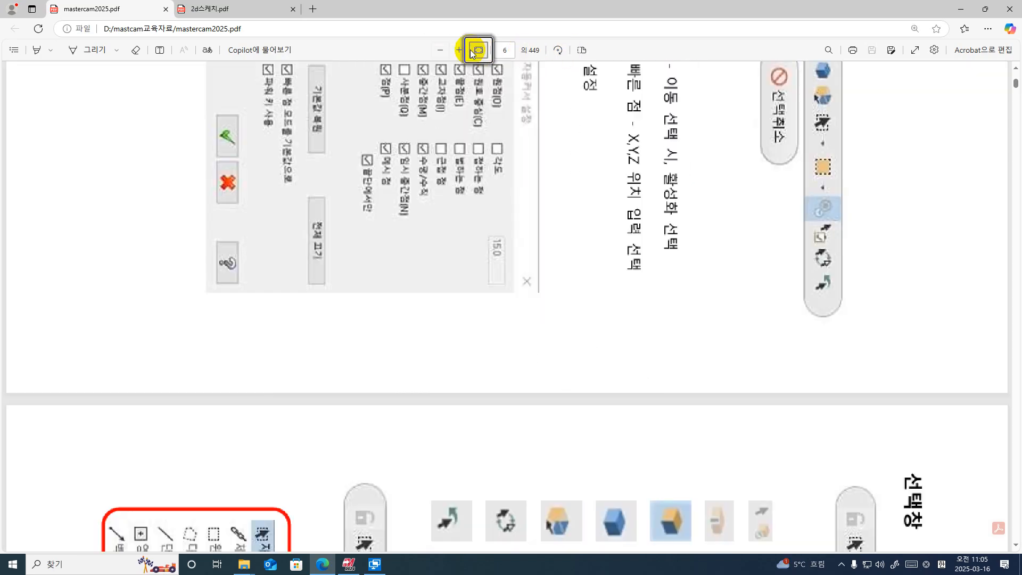
left_click_drag(1015, 84, 1014, 332)
mouse_move(290, 10)
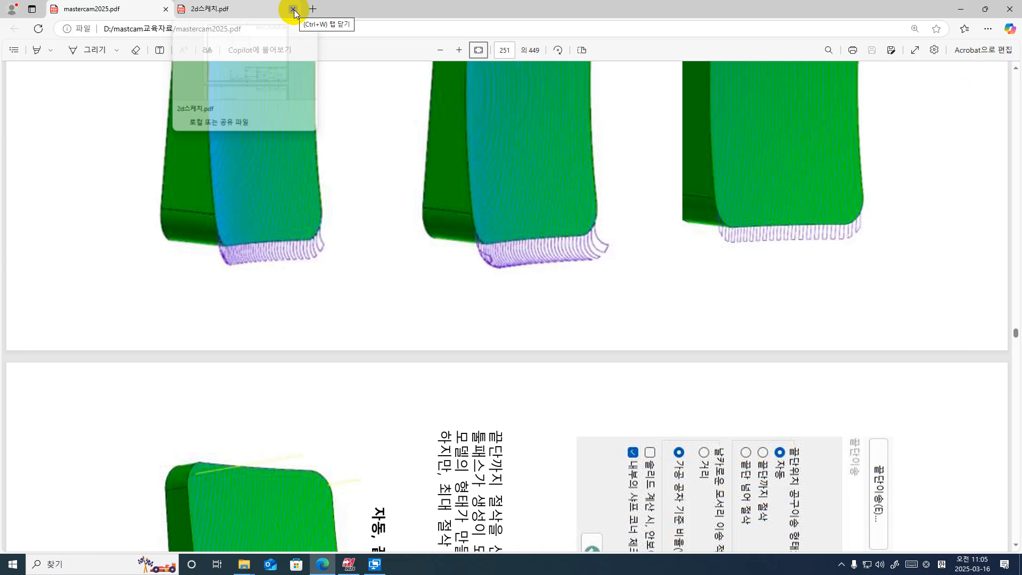
- Open 2d스케치.pdf and examine the profile dimensions of the 2D 스케치 3 drawing
left_click(235, 8)
scroll(420, 213, "down", 8)
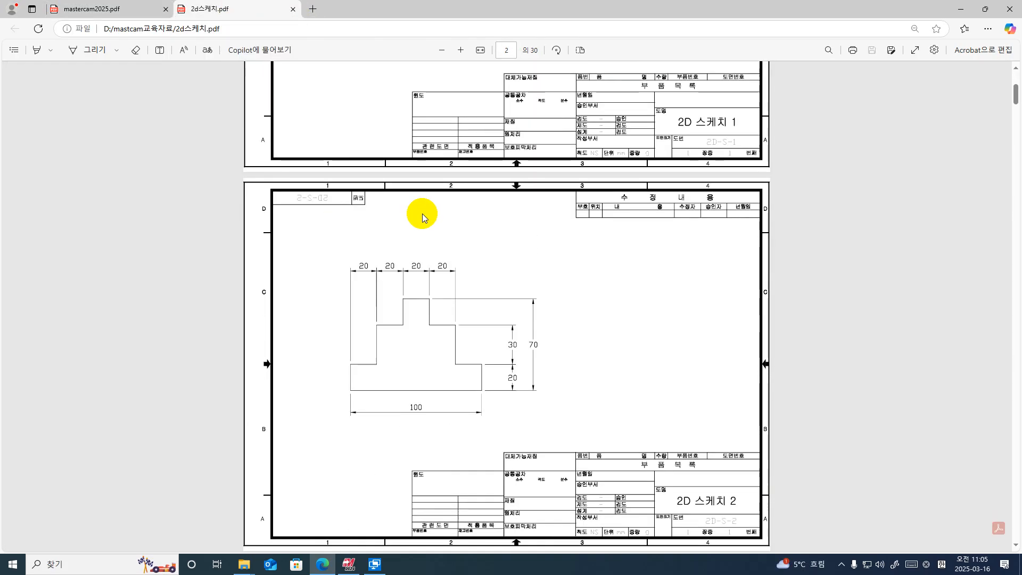
scroll(422, 212, "up", 2)
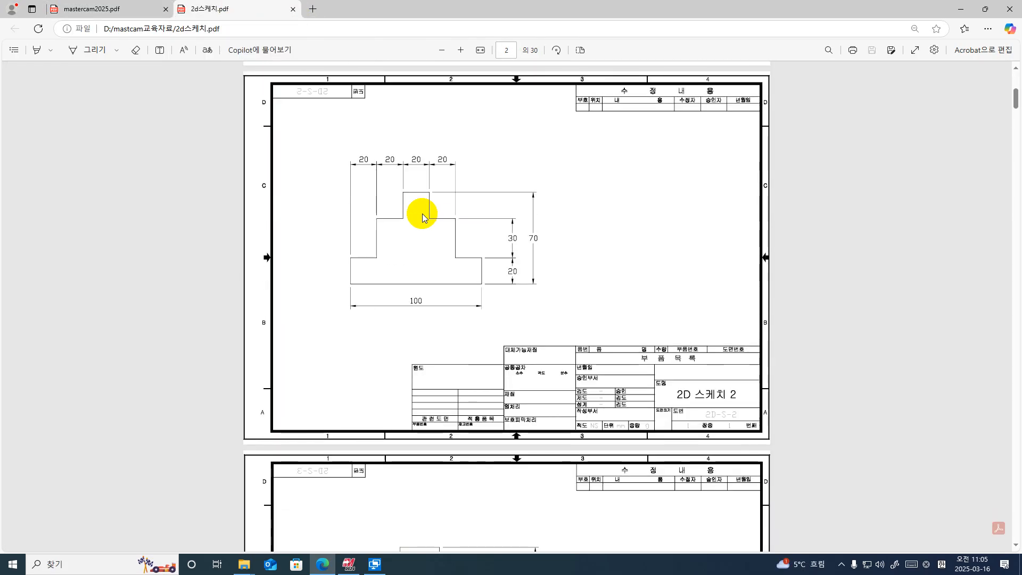
scroll(422, 212, "down", 5)
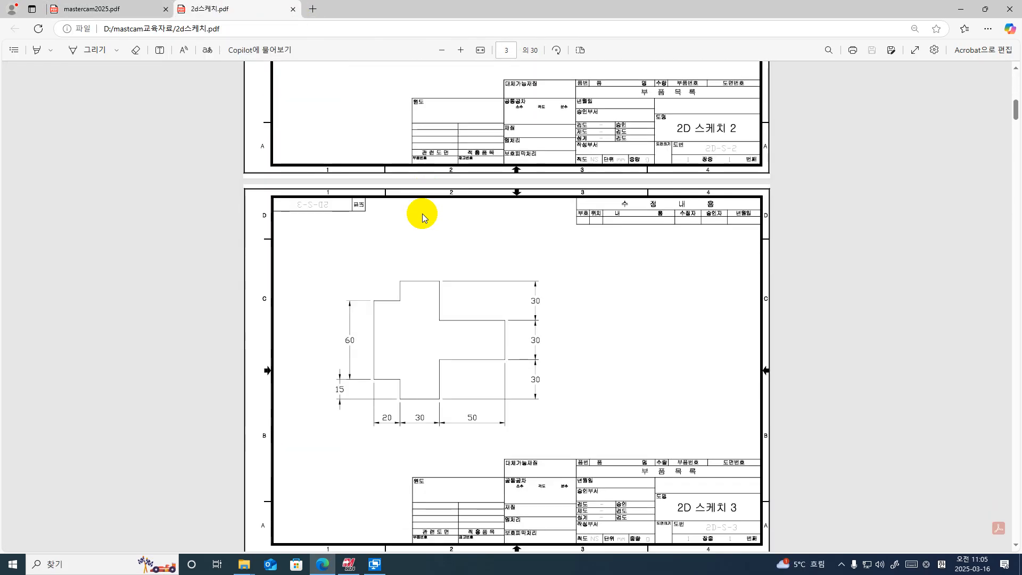
scroll(423, 213, "down", 1)
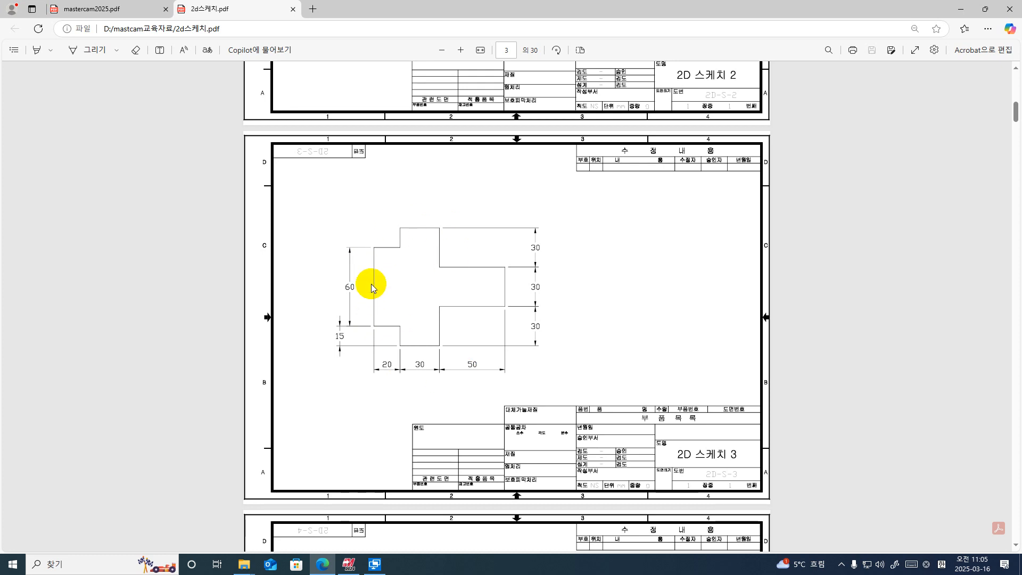
- Return to Mastercam and draw a rectangular shape anchored by its left-edge midpoint at the origin, about 18 mm wide and 50 mm high
left_click(960, 9)
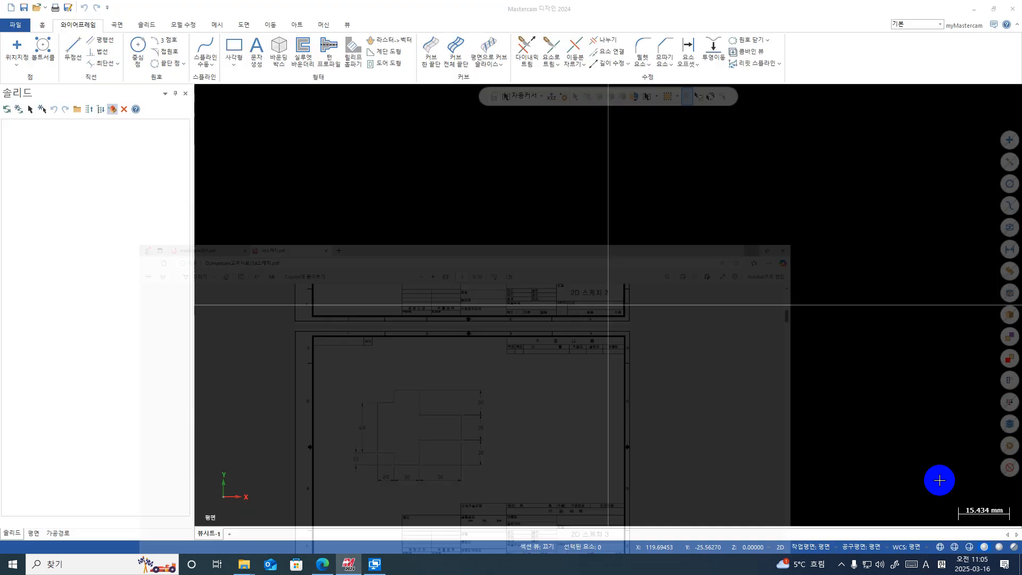
left_click(234, 63)
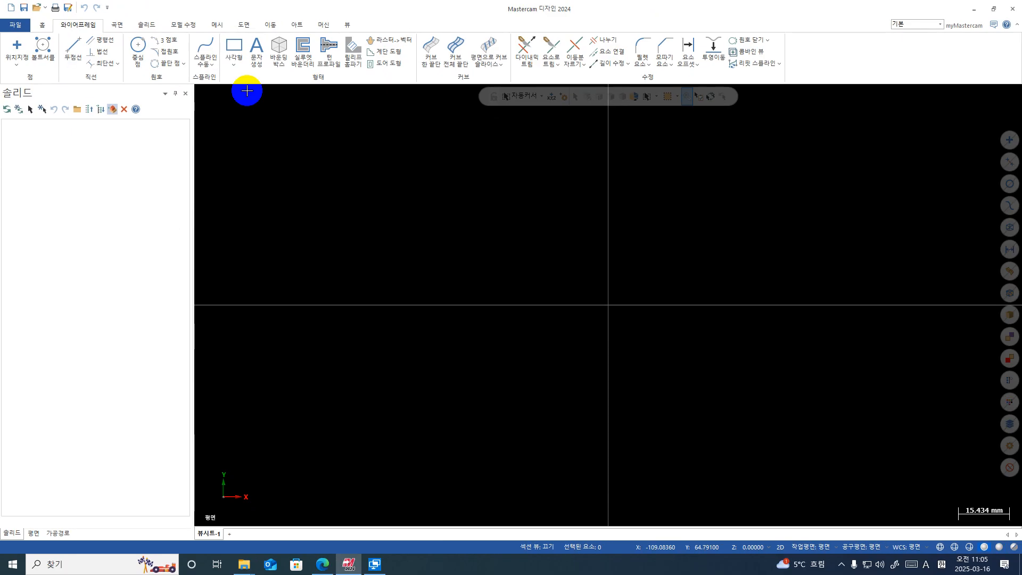
left_click(473, 129)
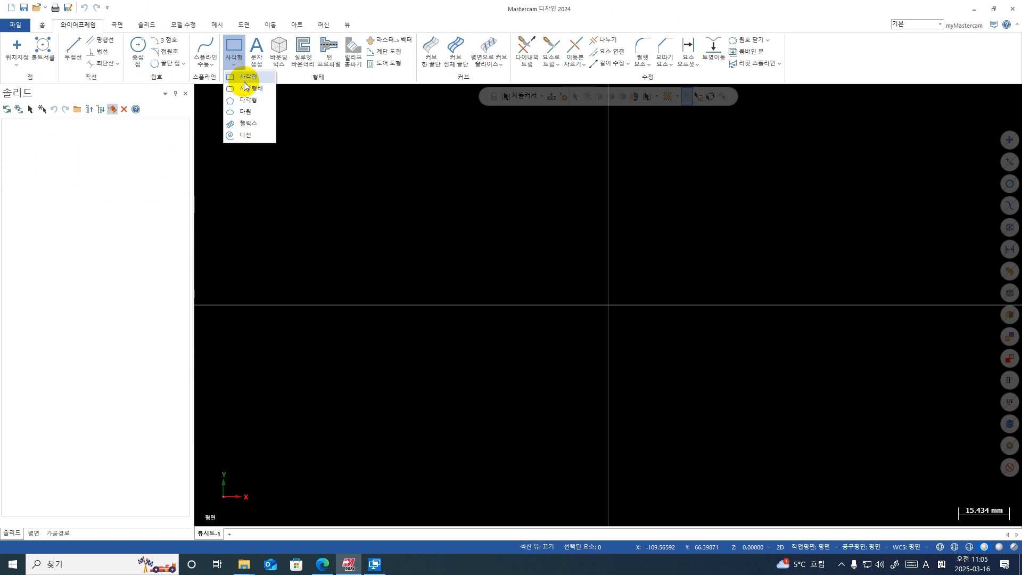
left_click(497, 176)
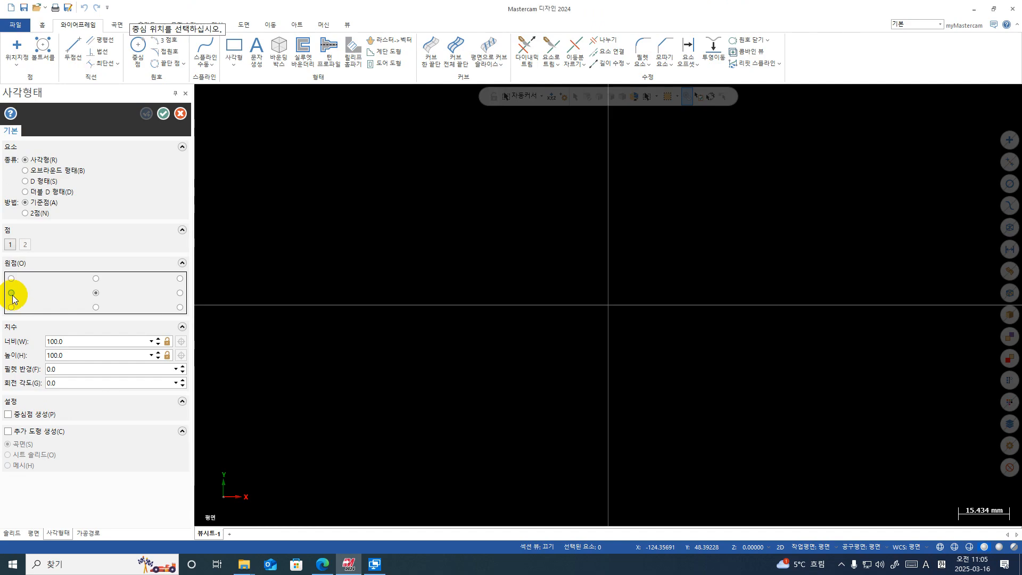
left_click(11, 294)
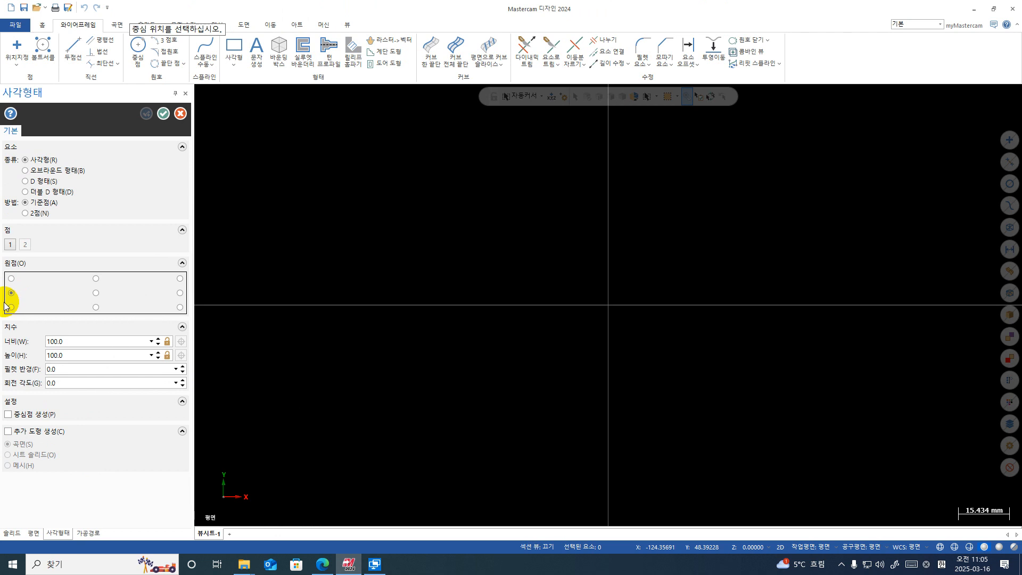
left_click(608, 305)
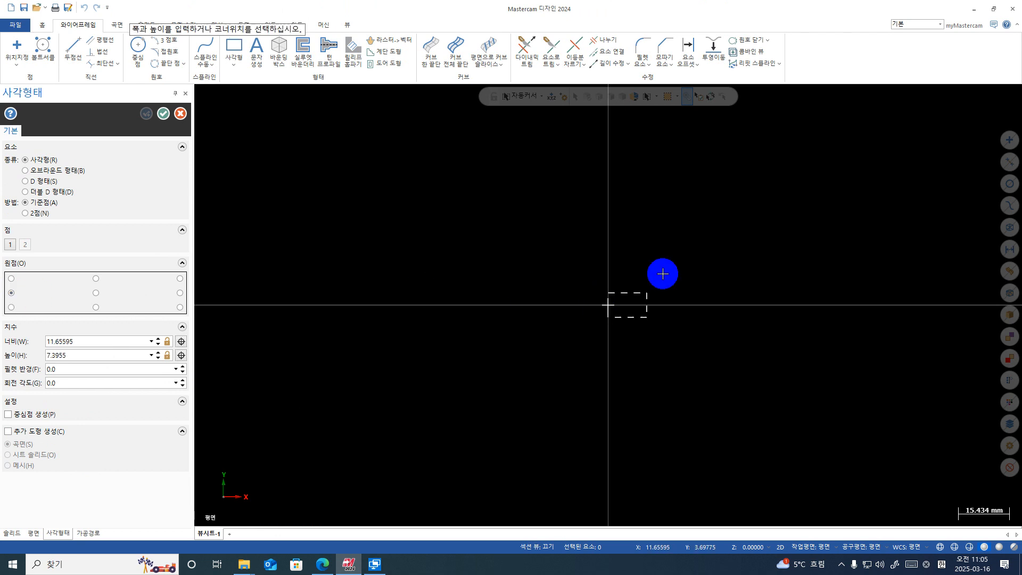
left_click(666, 221)
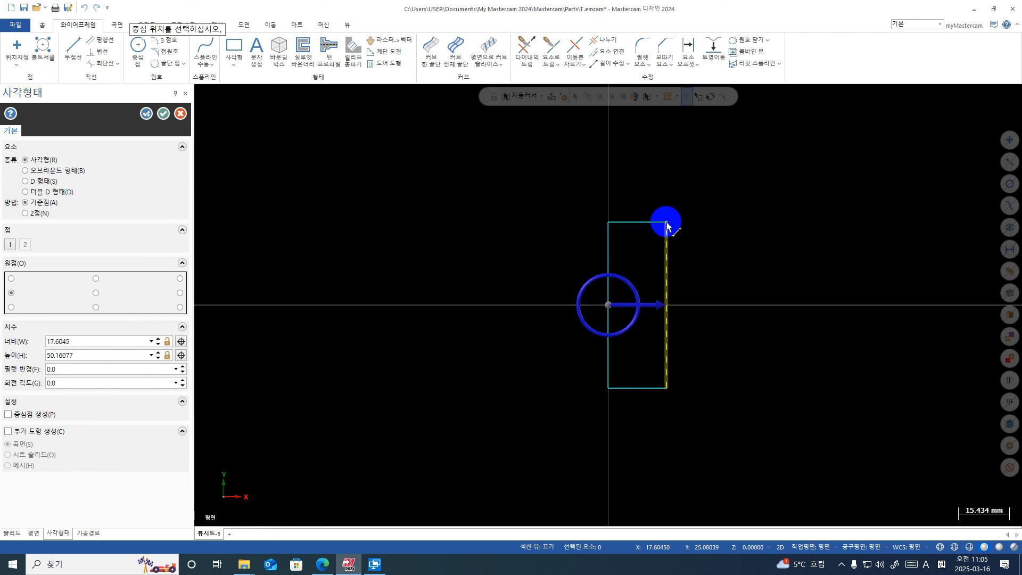
double_click(87, 340)
type("60")
key("Return")
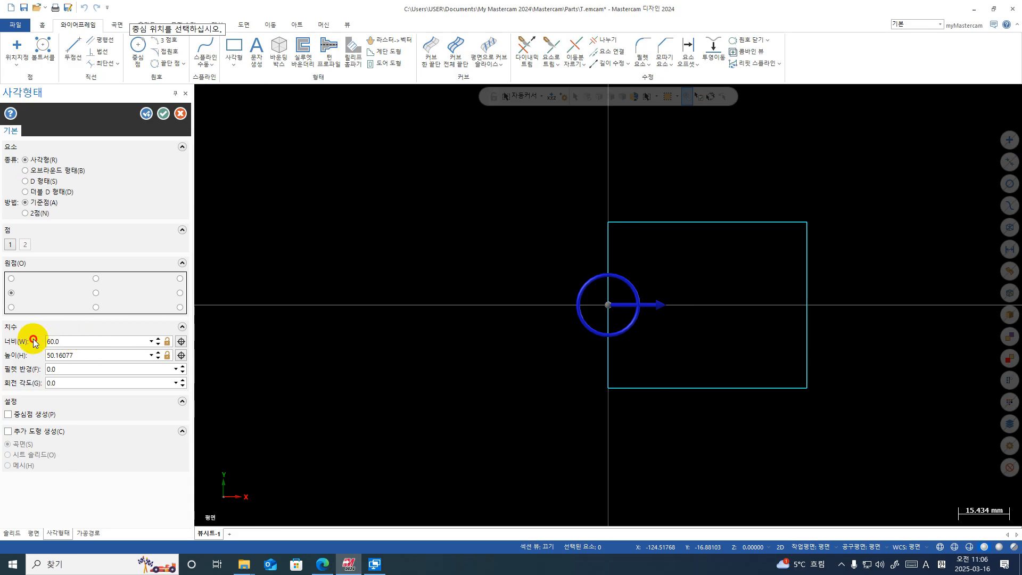
- Set the rectangle's width to 20 mm and height to 60 mm and create it
double_click(89, 341)
type("20")
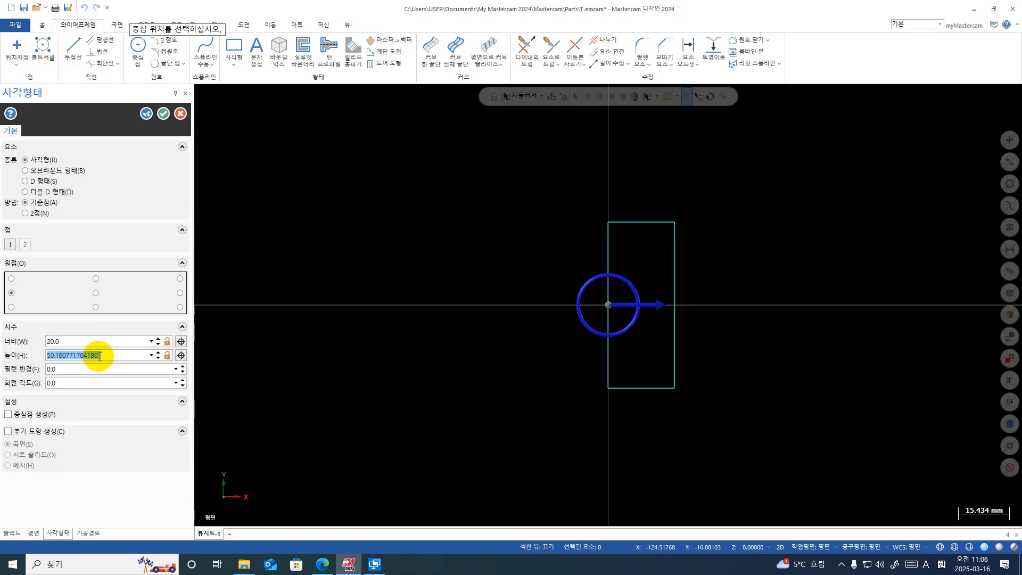
double_click(98, 355)
type("60")
key("Return")
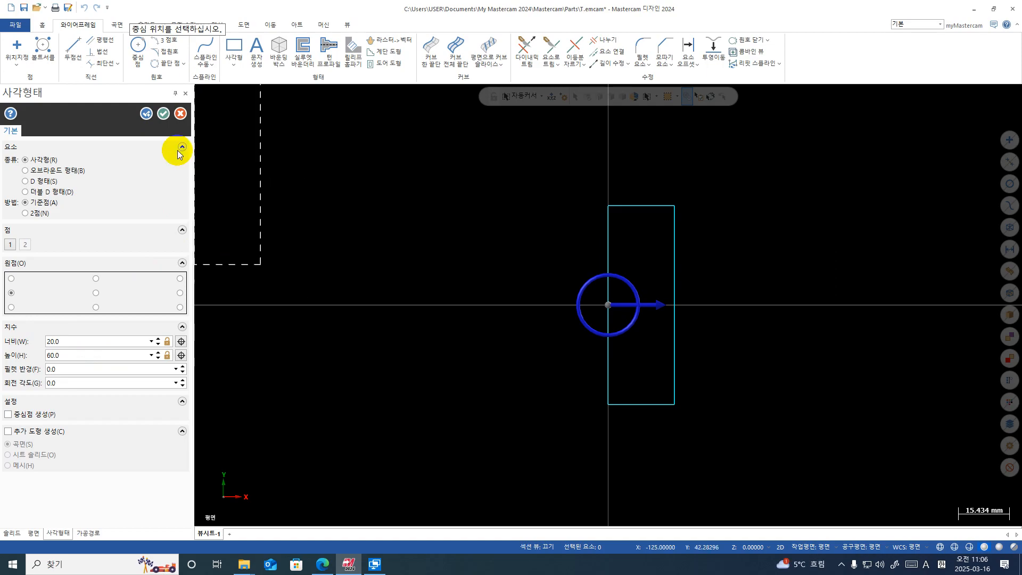
left_click(146, 114)
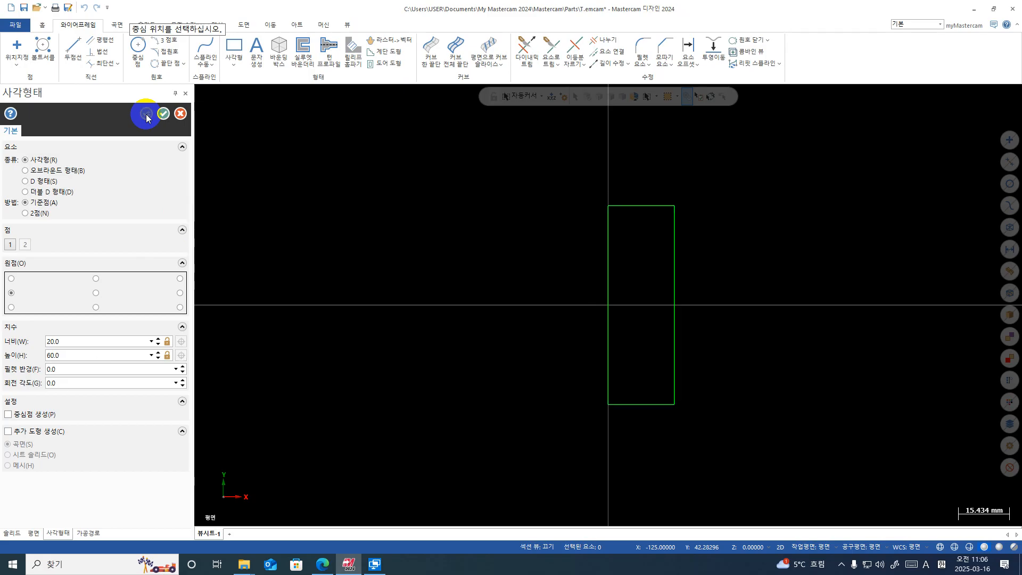
- Check the profile dimensions in 2d스케치.pdf, return to Mastercam and draw a rectangle anchored at the first rectangle's right-edge midpoint, about 22 mm wide and 99 mm high
left_click(316, 567)
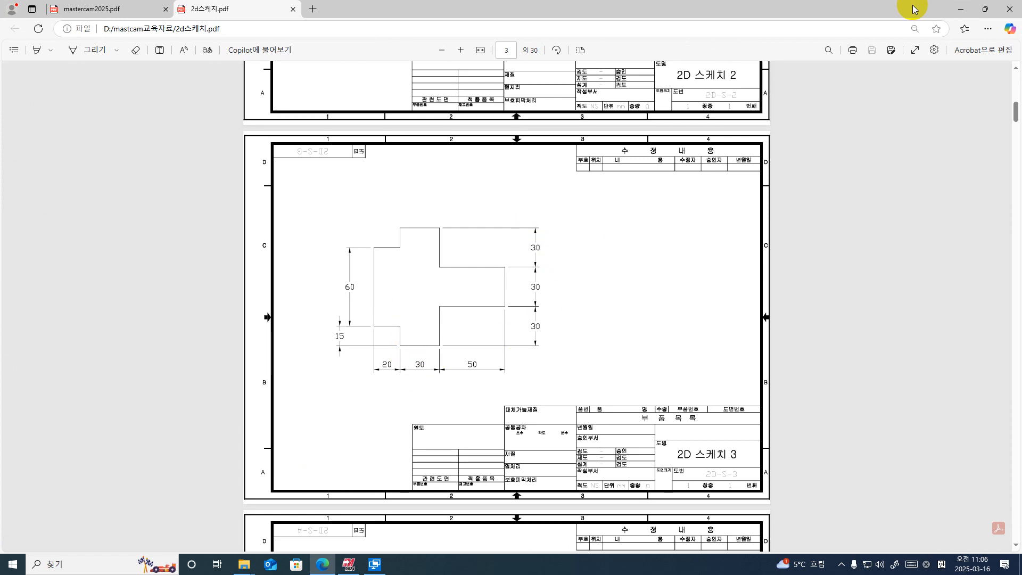
left_click(961, 9)
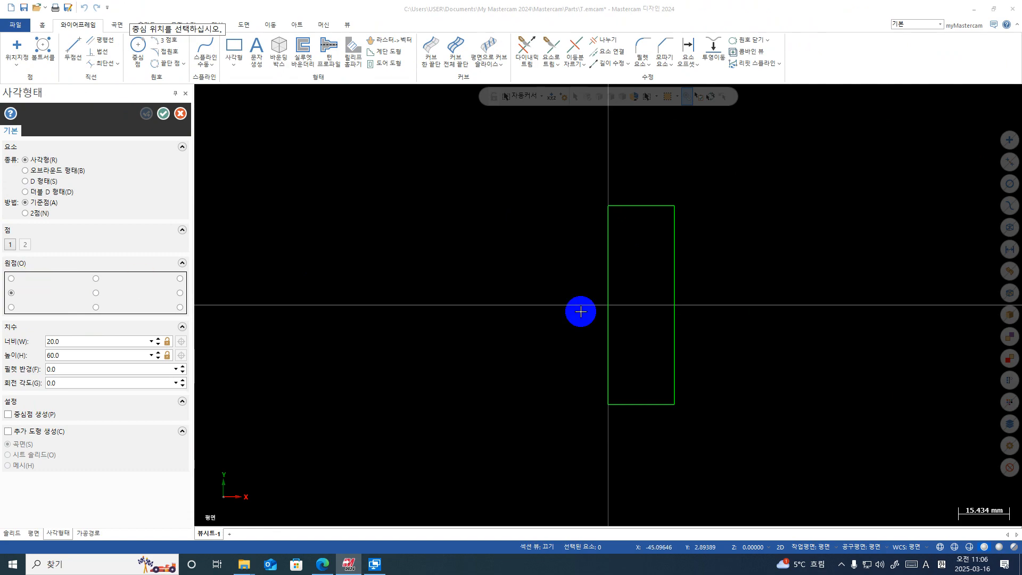
left_click(674, 305)
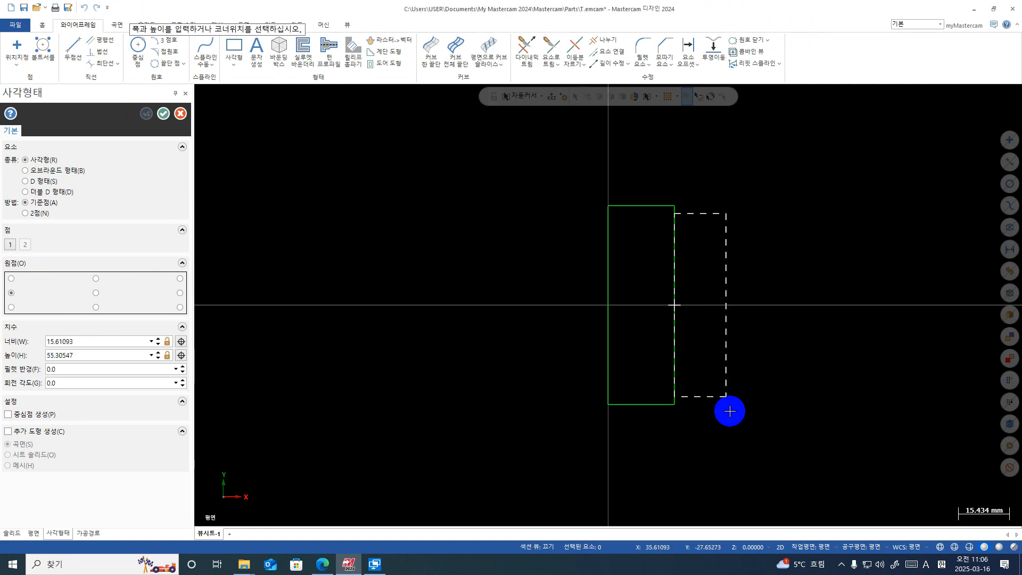
left_click(746, 468)
- Set the second rectangle's width to 30 mm and height to 90 mm and create it
double_click(87, 340)
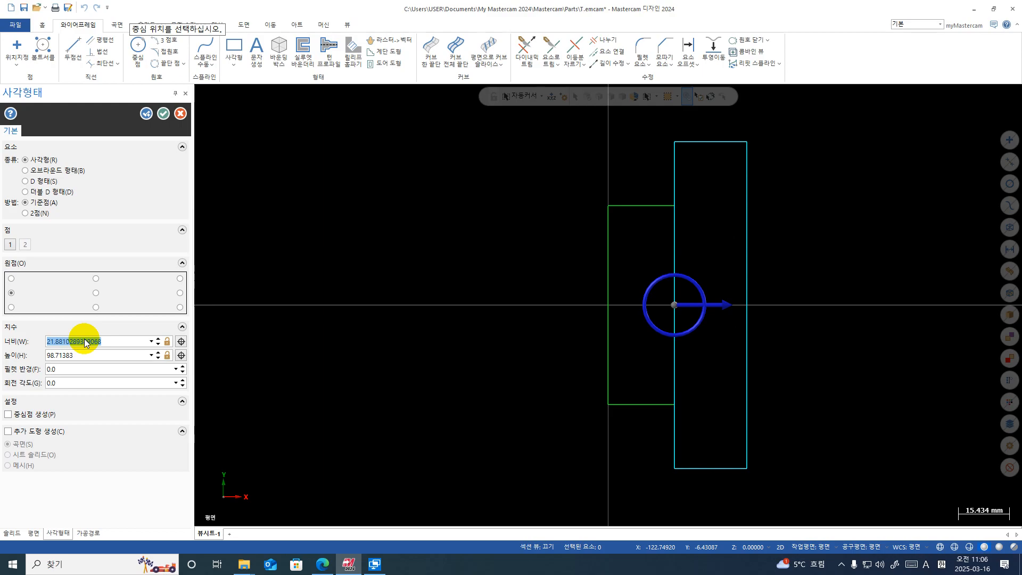
type("30.0")
key("Tab")
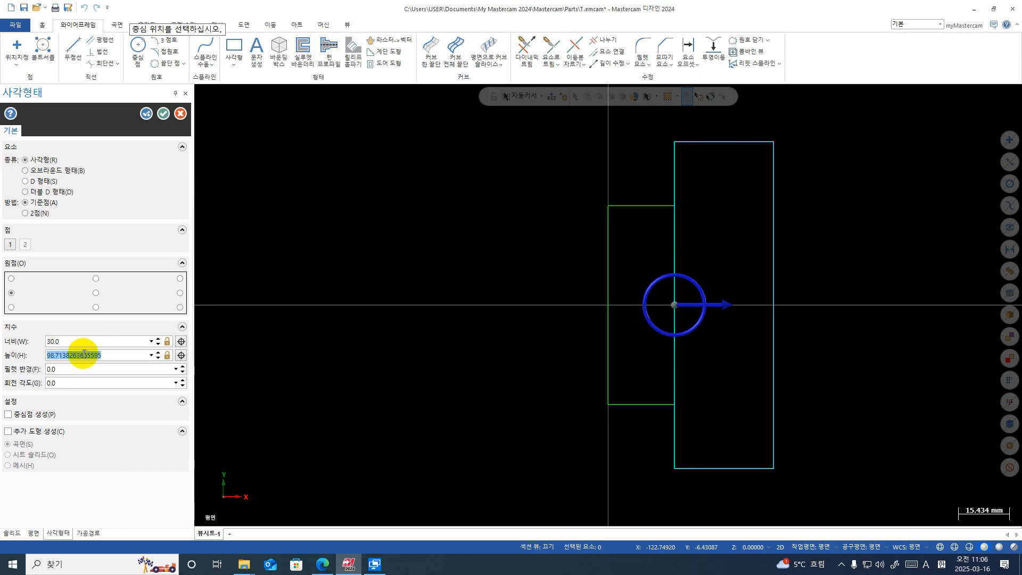
type("90.0")
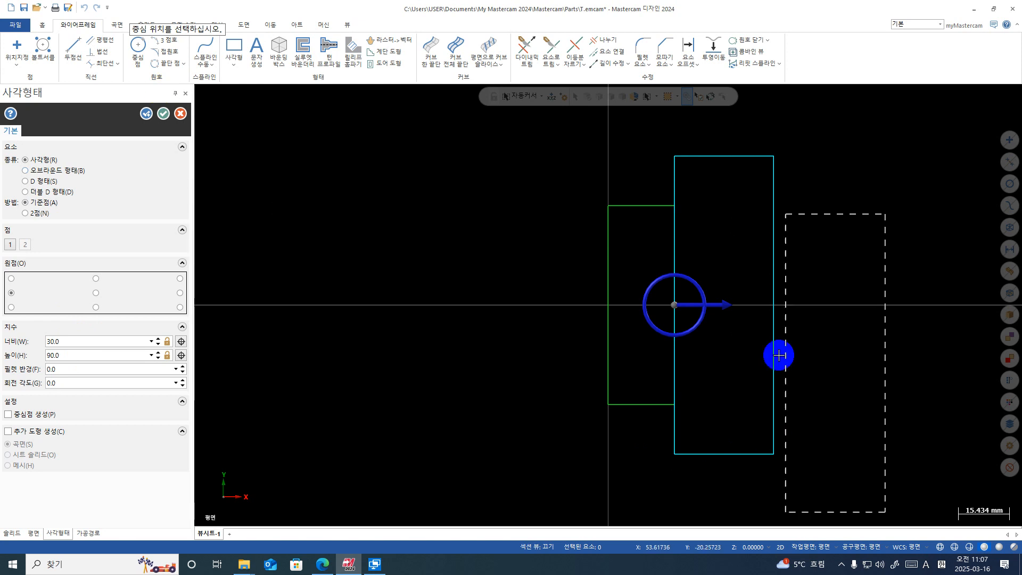
left_click(147, 114)
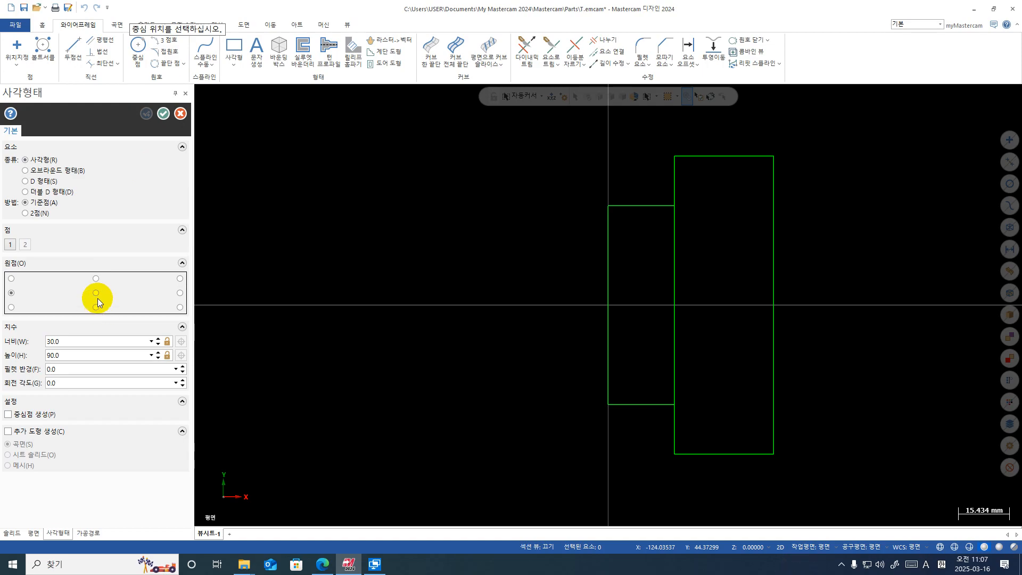
- Create a third rectangle 50 mm wide and 30 mm high, anchored by its left-edge midpoint at the second rectangle's right-edge midpoint
left_click(773, 305)
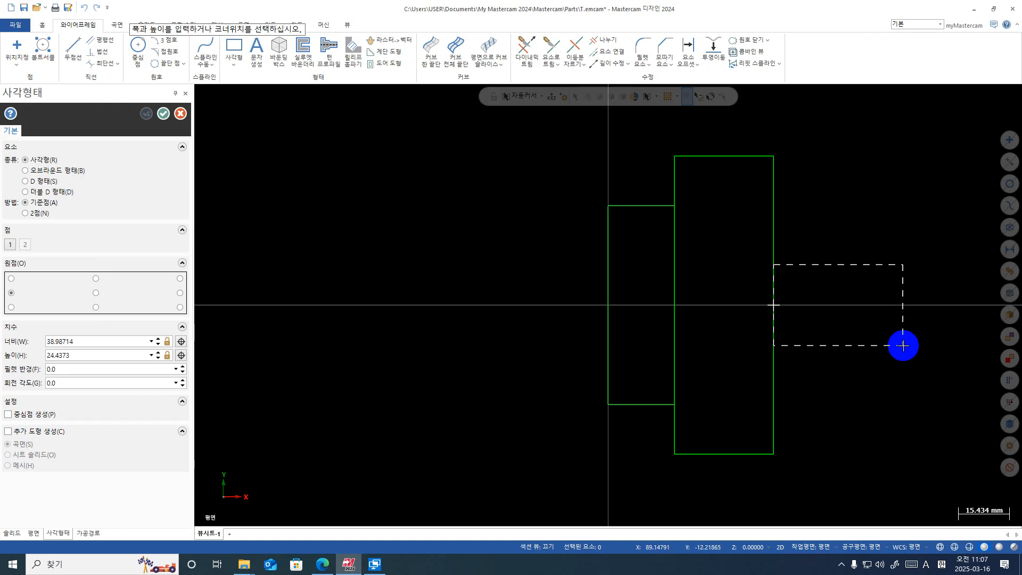
left_click(902, 345)
double_click(91, 338)
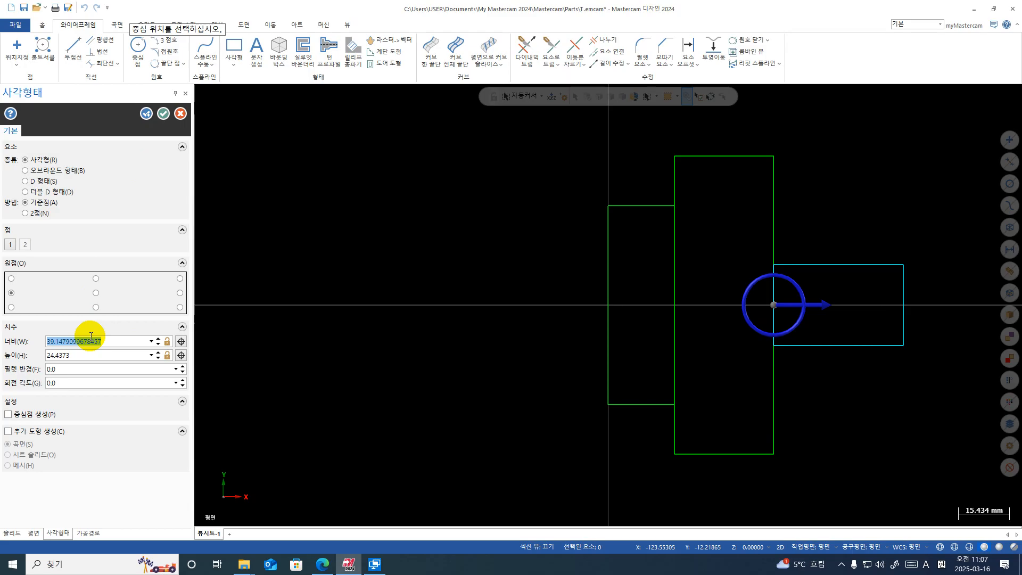
type("50")
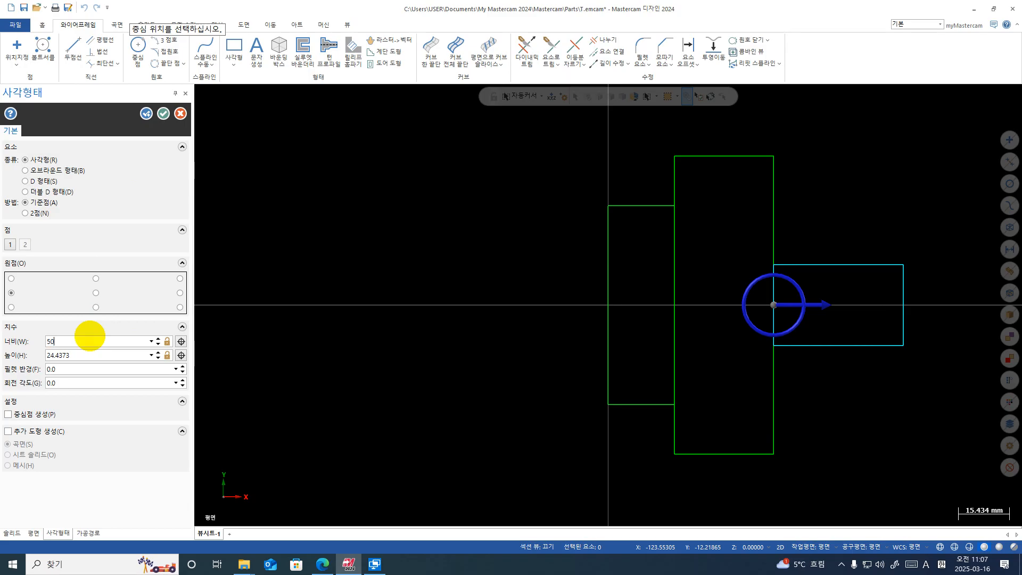
key("Tab")
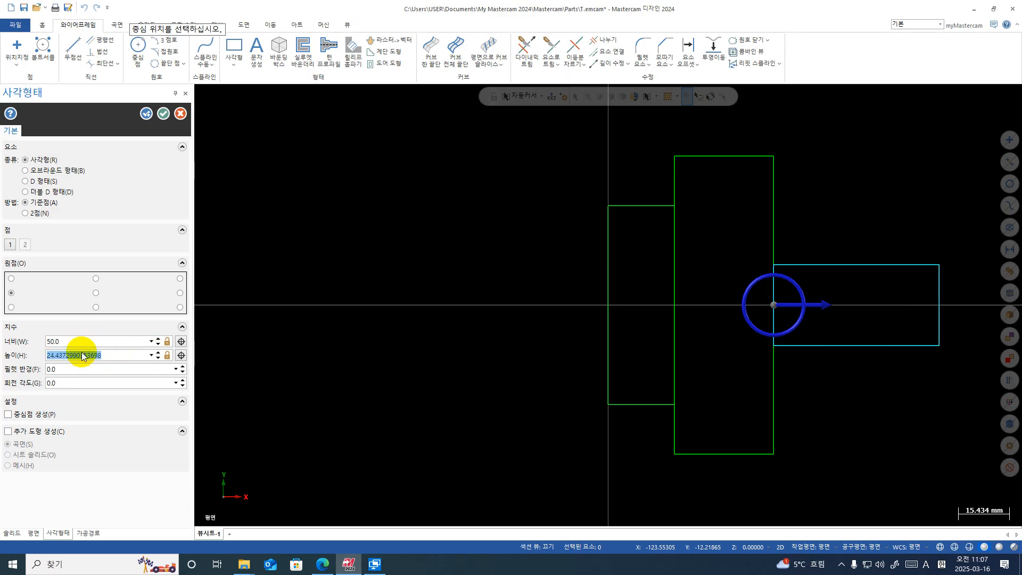
type("30")
key("Return")
left_click(161, 113)
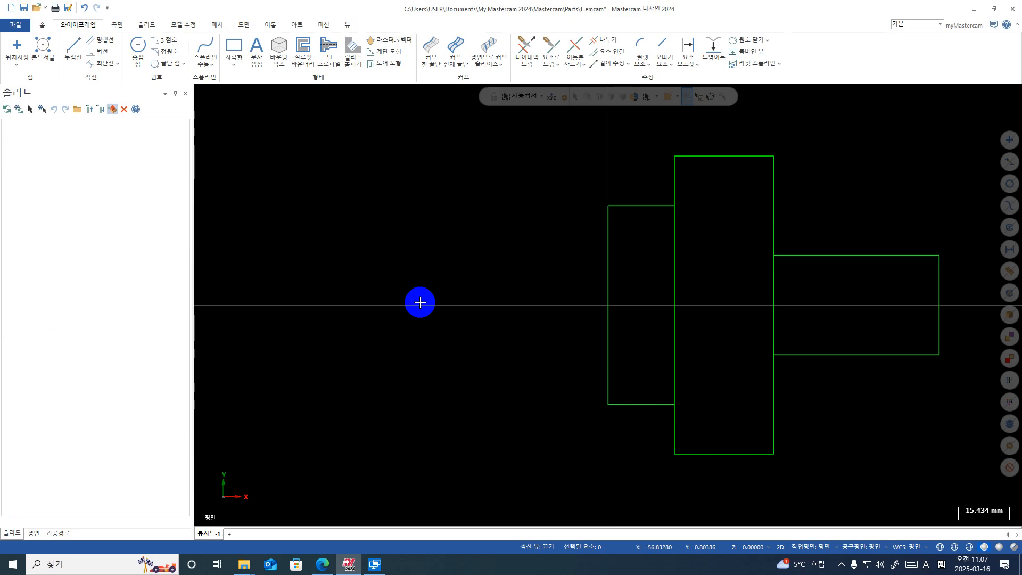
scroll(243, 319, "down", 1)
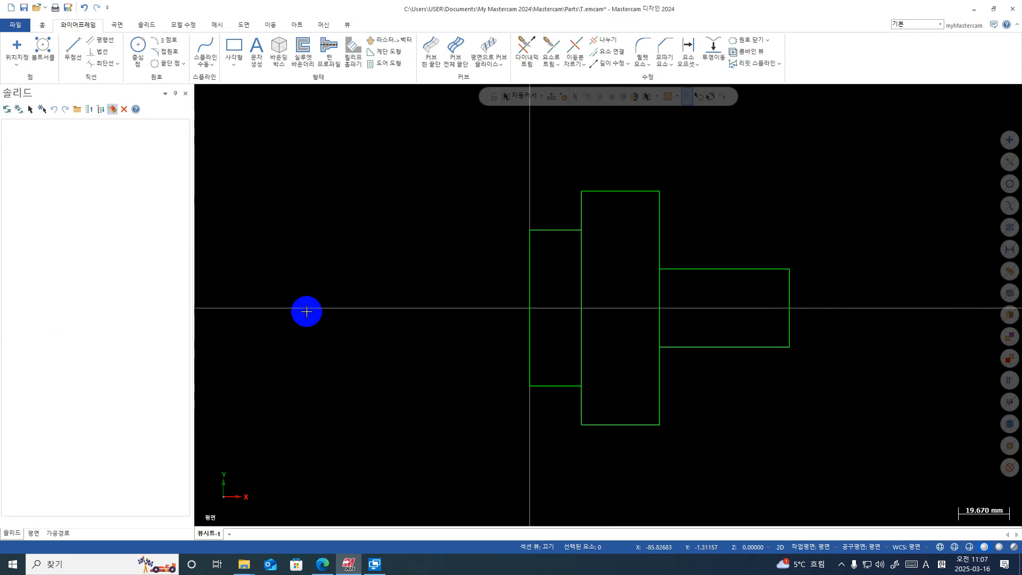
key("ctrl+1")
left_click(545, 326)
mouse_move(673, 312)
left_mouse_down()
mouse_move(627, 316)
mouse_move(601, 268)
mouse_move(590, 304)
left_mouse_up()
key("Escape")
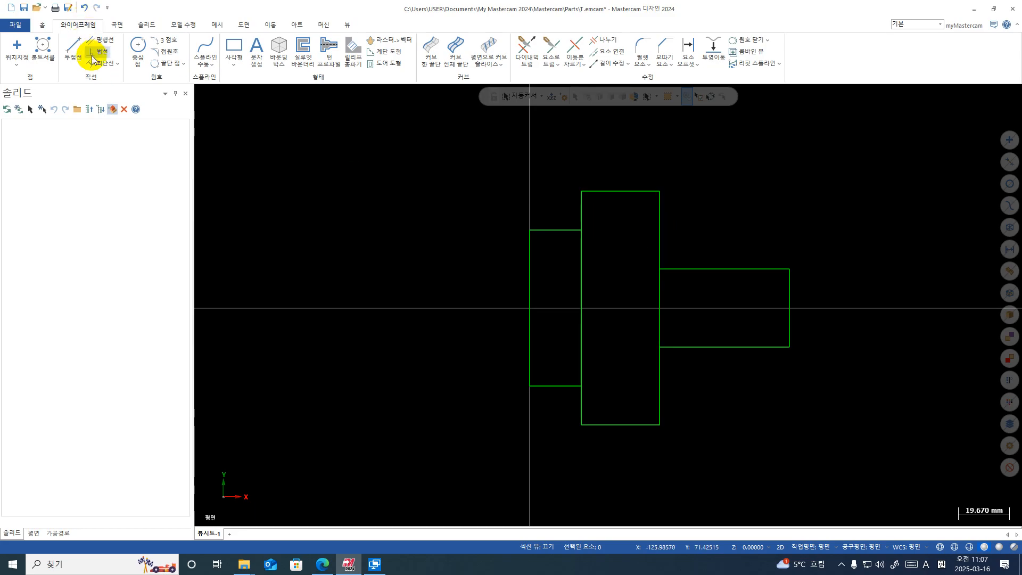
key("ctrl+1")
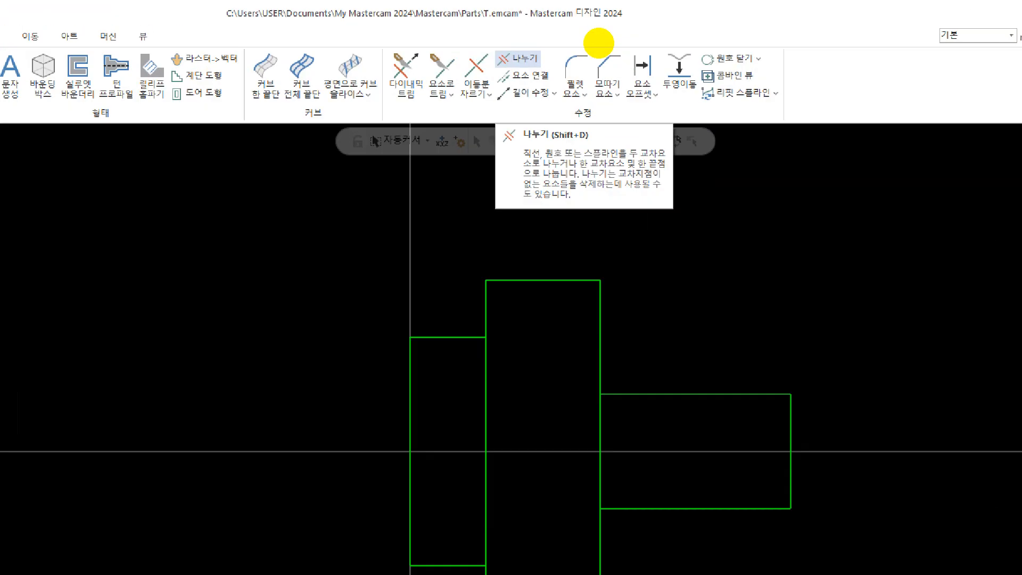
left_click(608, 39)
mouse_move(608, 38)
left_mouse_down()
mouse_move(570, 61)
mouse_move(612, 24)
mouse_move(632, 39)
mouse_move(579, 52)
mouse_move(623, 26)
left_mouse_up()
key("Escape")
key("ctrl+1")
left_click(596, 41)
key("Escape")
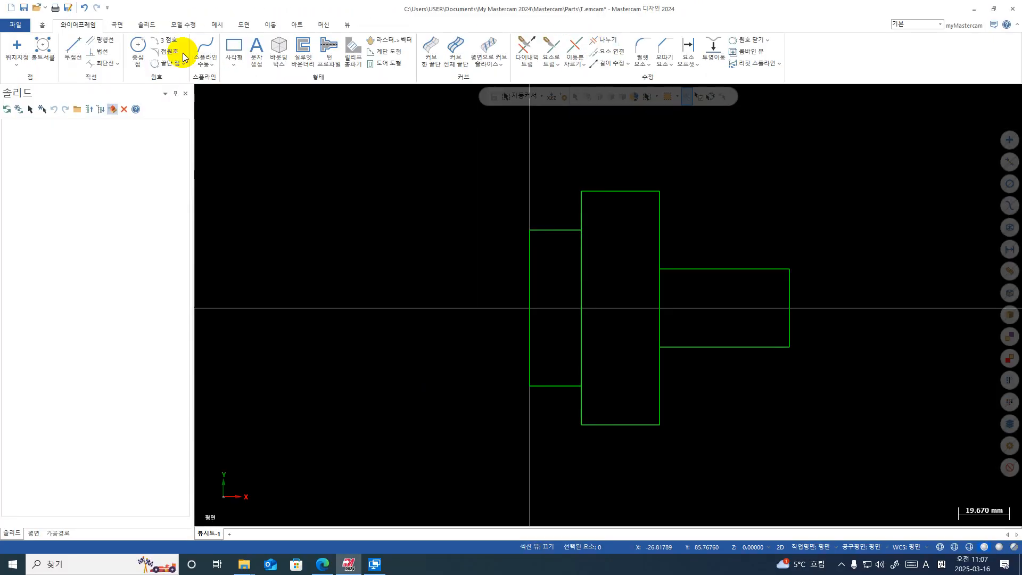
- Trim away the inner edge segments where the three rectangles meet, using Divide in trim mode, so only the outer profile remains
left_click(608, 43)
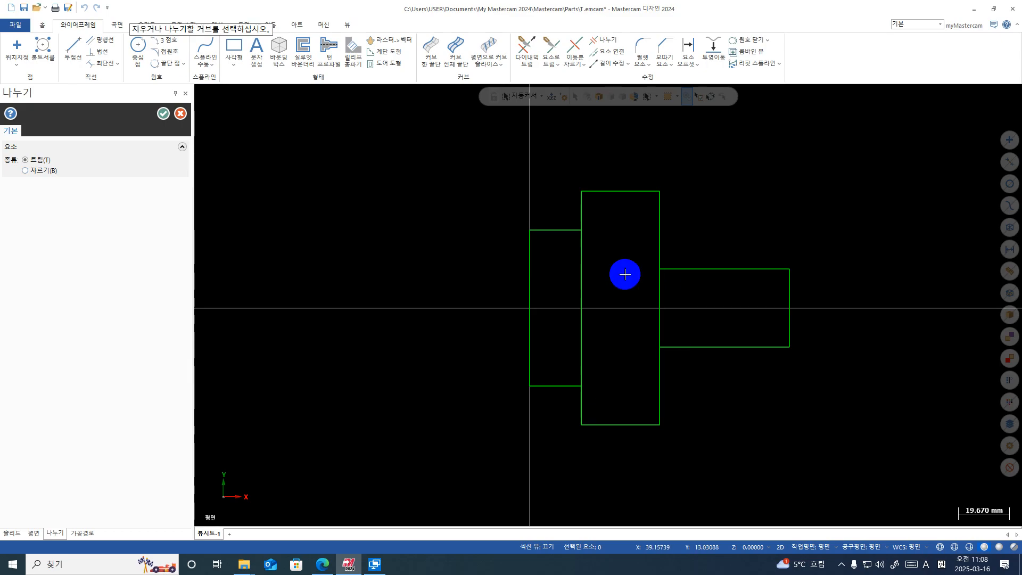
left_click(589, 278)
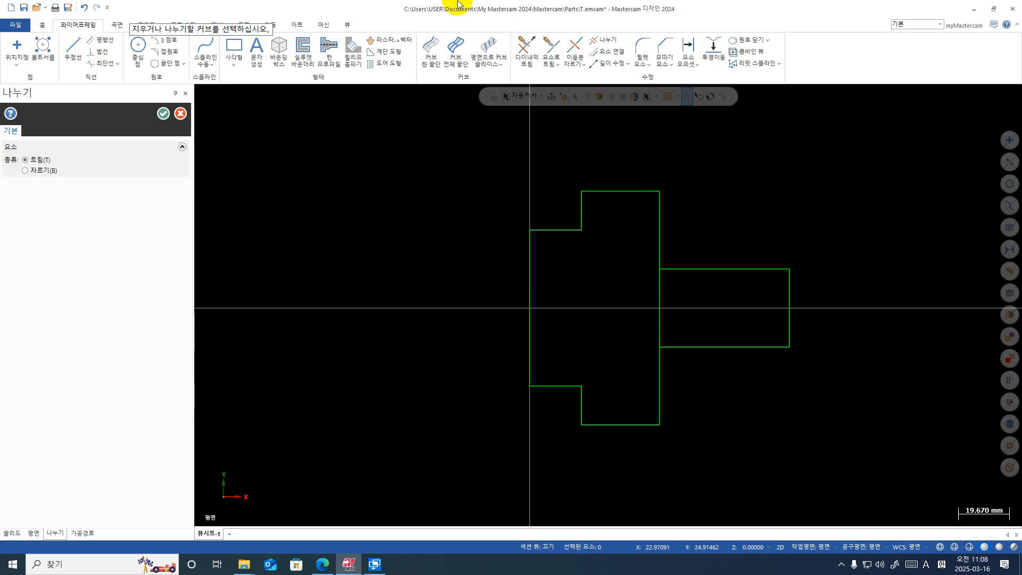
left_click(659, 294)
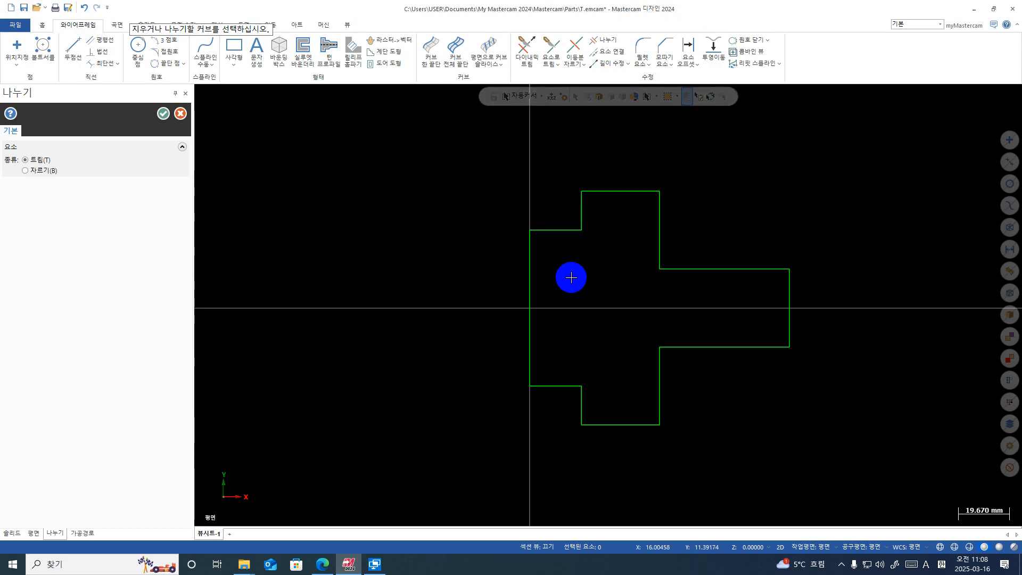
scroll(675, 279, "down", 2)
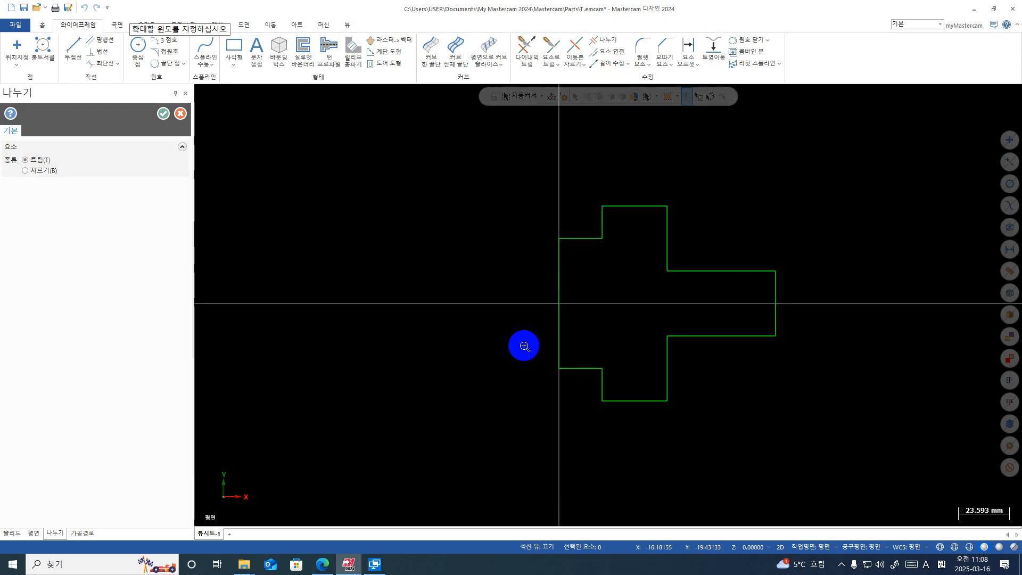
key("Escape")
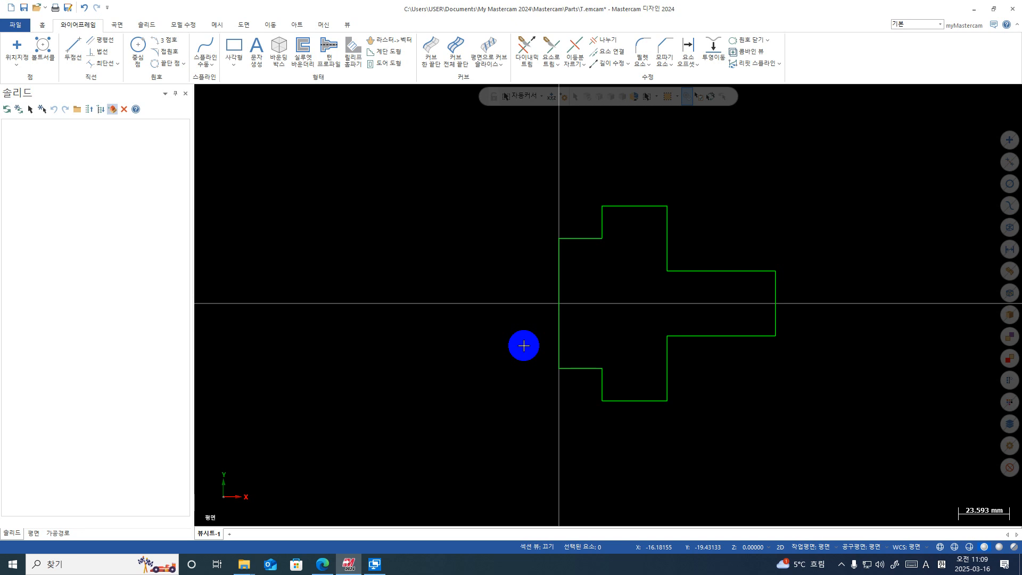
- Start a new drawing, draw one inclined line rising above the origin, and end the line chain with the two-point method selected
left_click(4, 9)
left_click(530, 299)
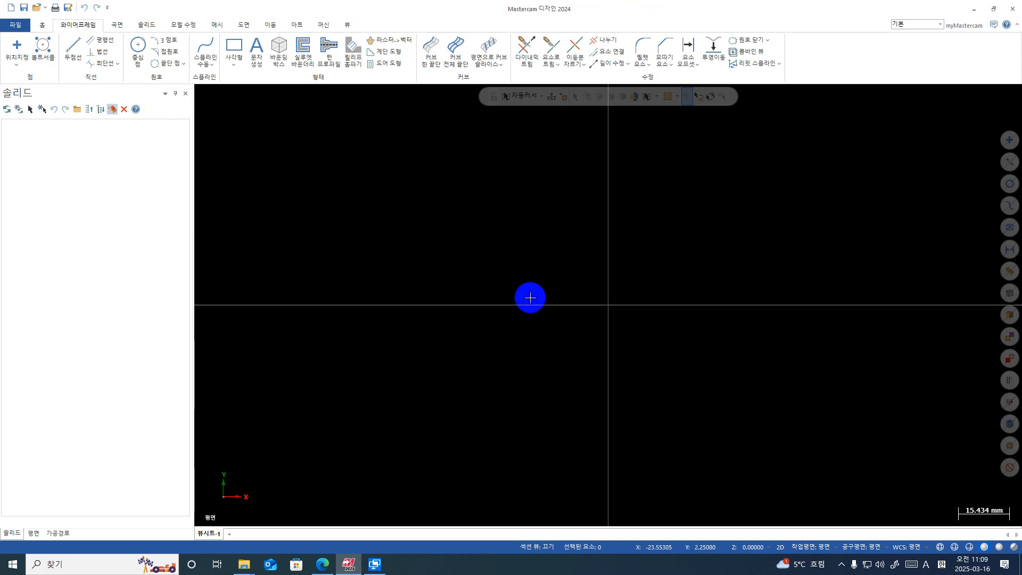
left_click(74, 48)
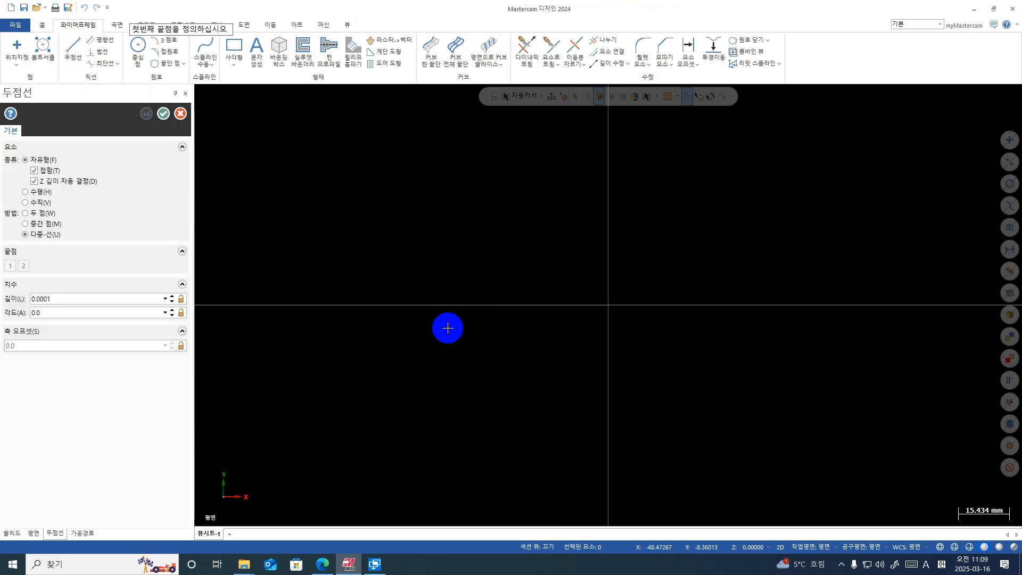
left_click(447, 328)
left_click(686, 183)
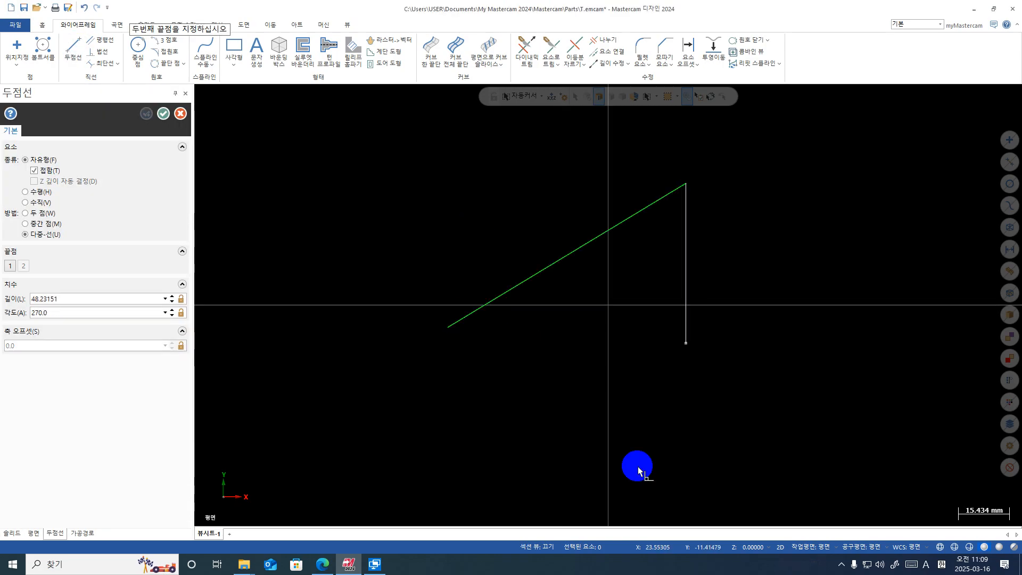
left_click(37, 213)
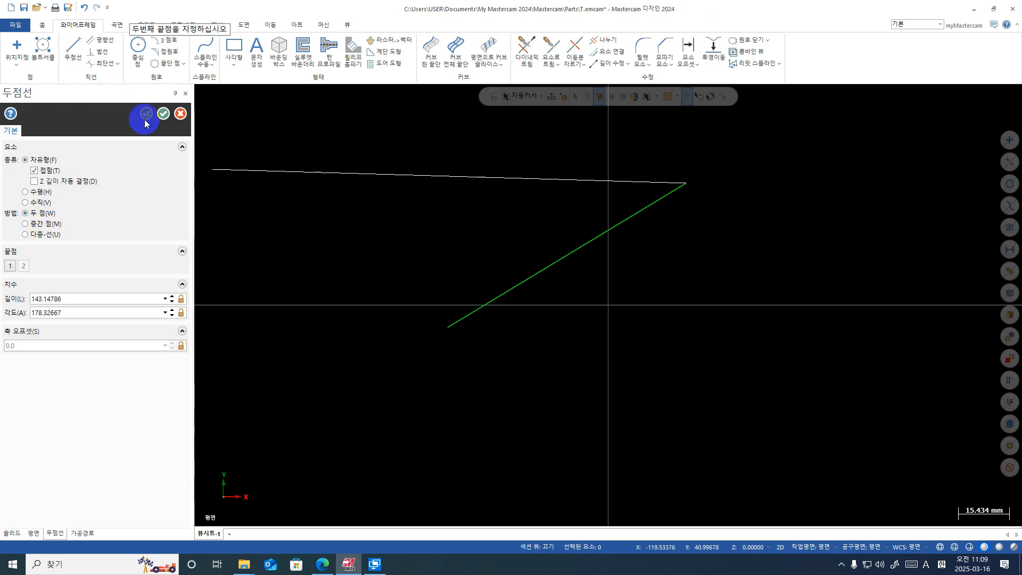
key("Escape")
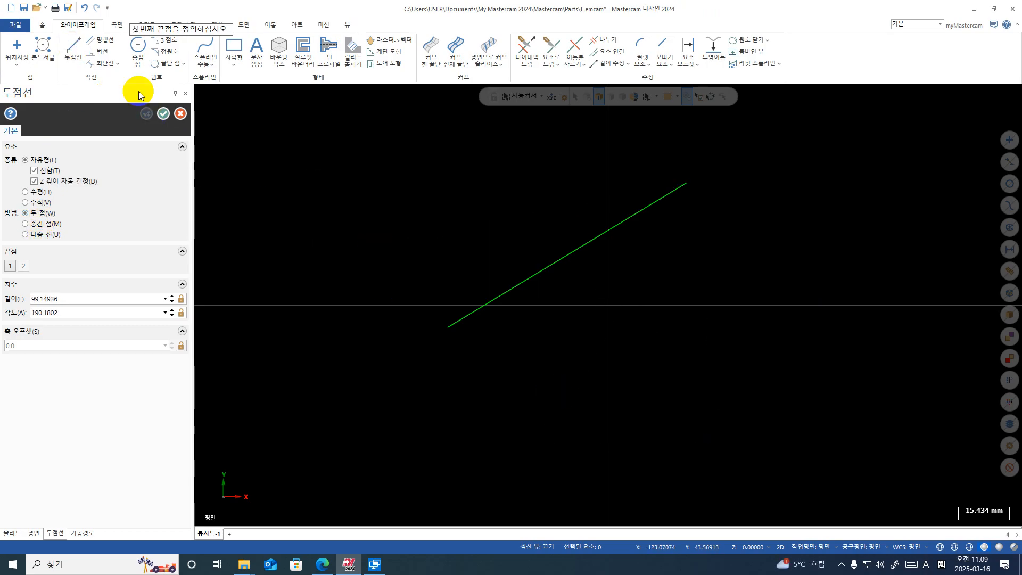
- Draw a second rising line about 96 mm long at about 34° below the first, plus two descending lines that cross both
left_click(488, 445)
left_click(754, 268)
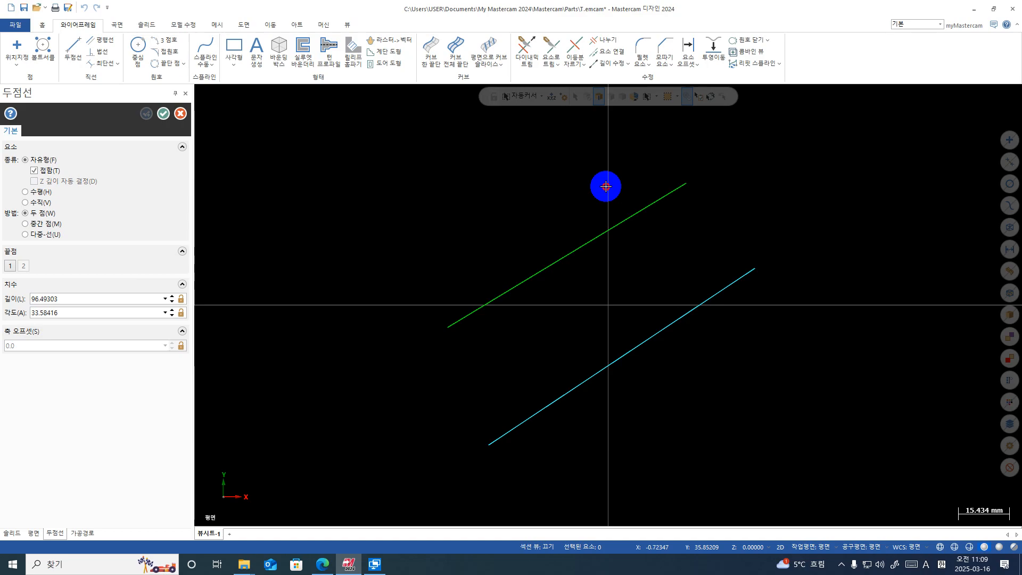
left_click(605, 187)
left_click(783, 426)
left_click(473, 237)
left_click(694, 479)
key("Escape")
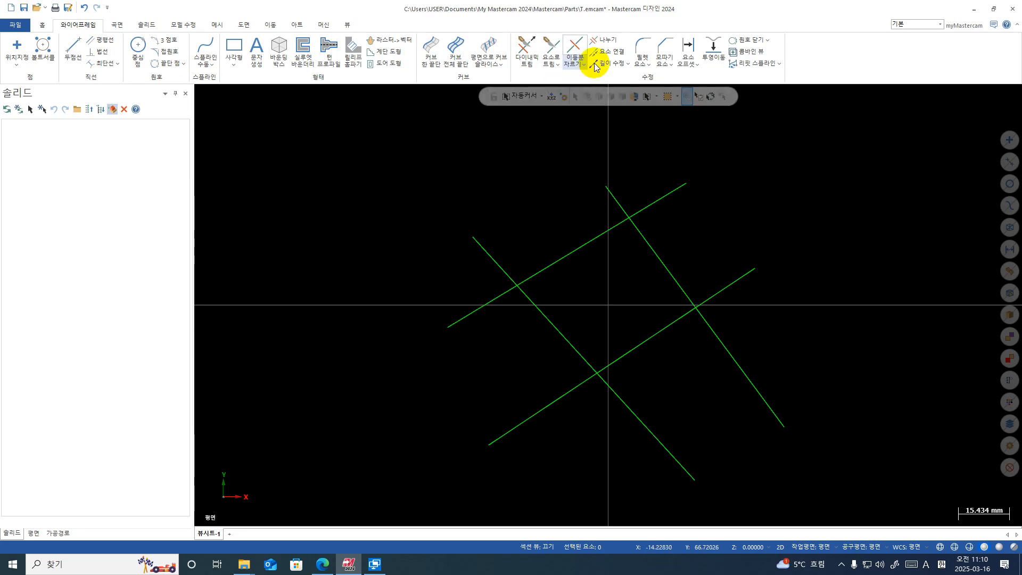
- Trim an outer end and a middle segment on the descending lines, the lower rising line's middle, and the remaining lower tail, using Divide
left_click(607, 41)
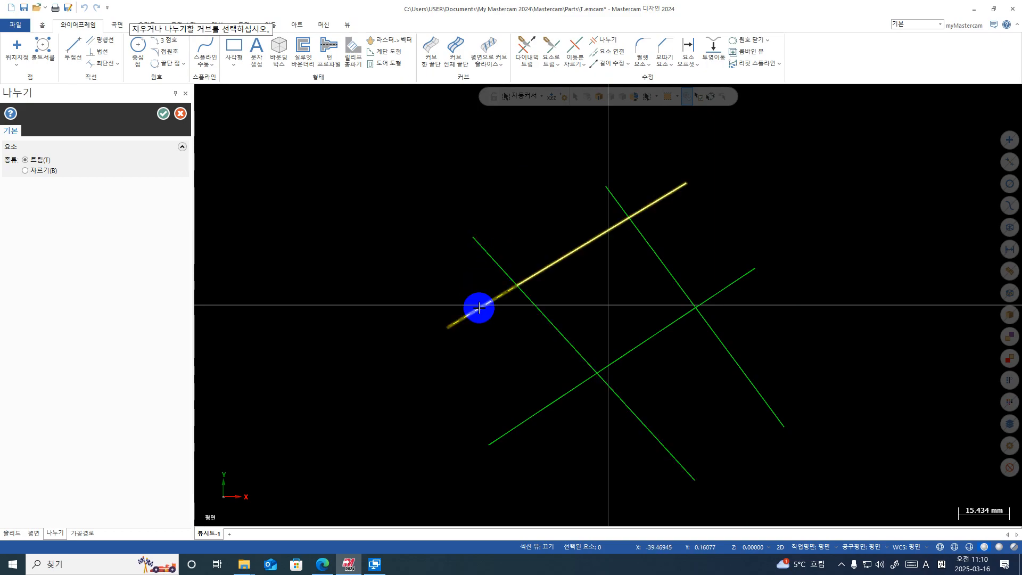
left_click(490, 260)
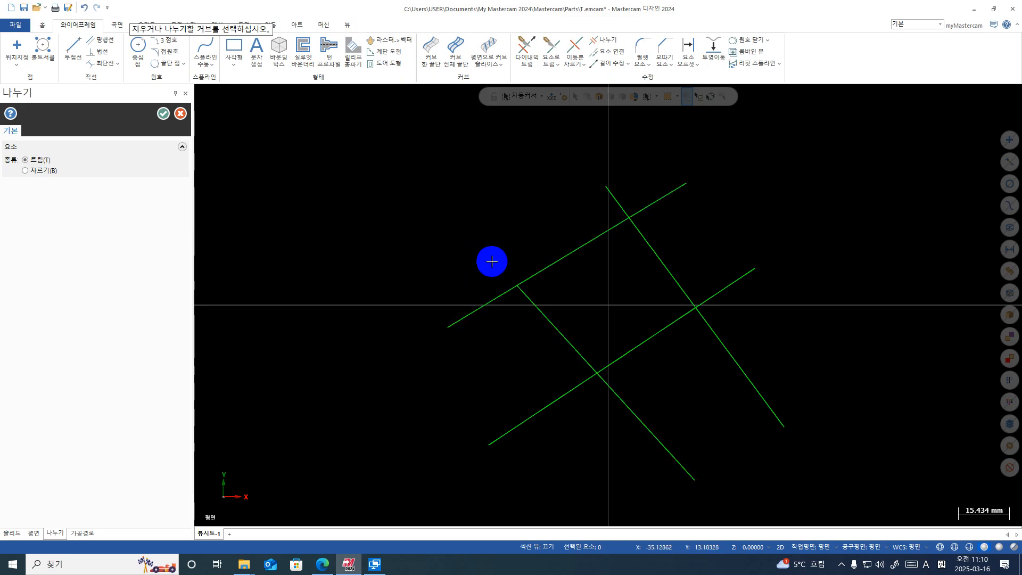
left_click(654, 250)
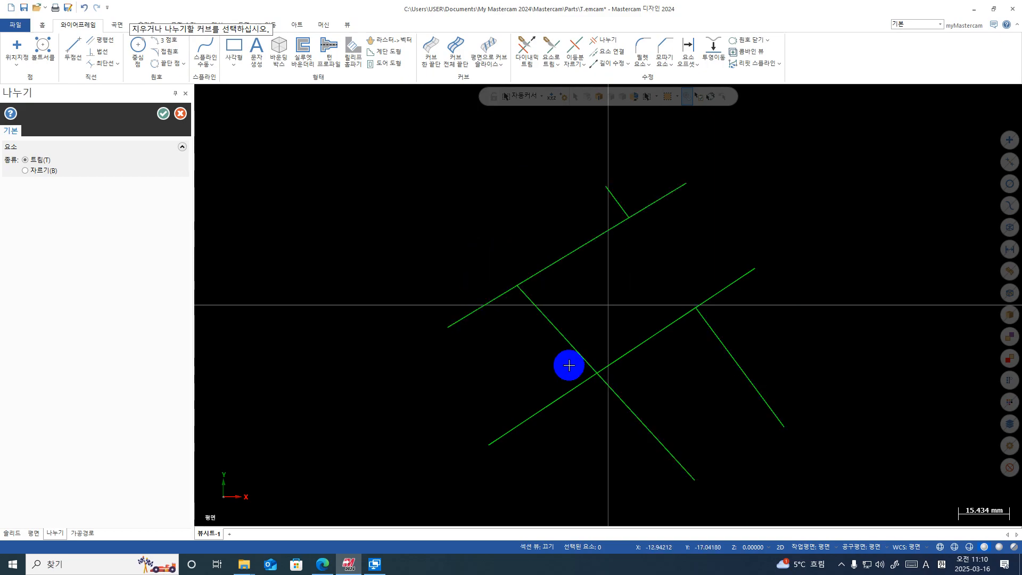
left_click(652, 339)
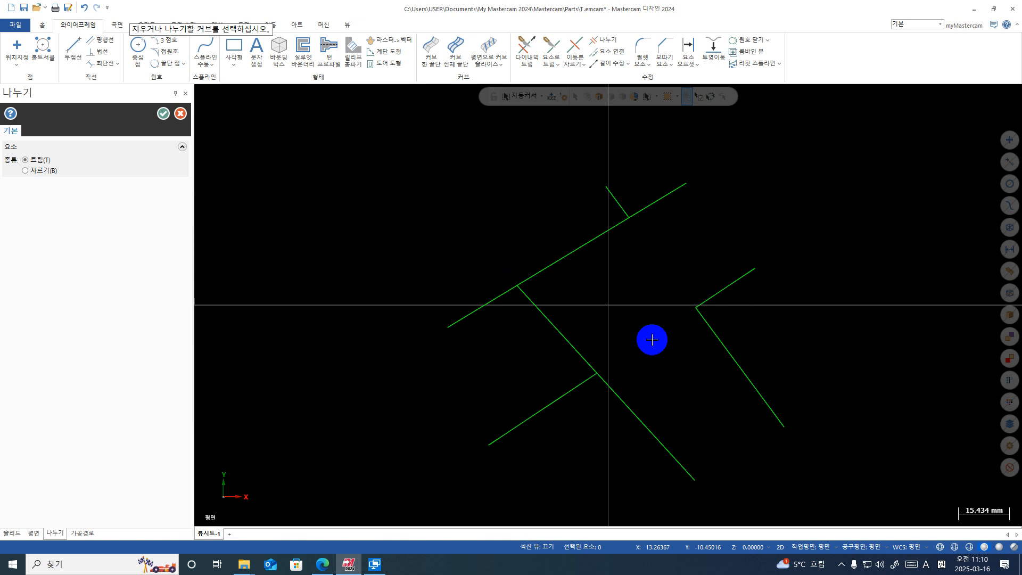
left_click(627, 394)
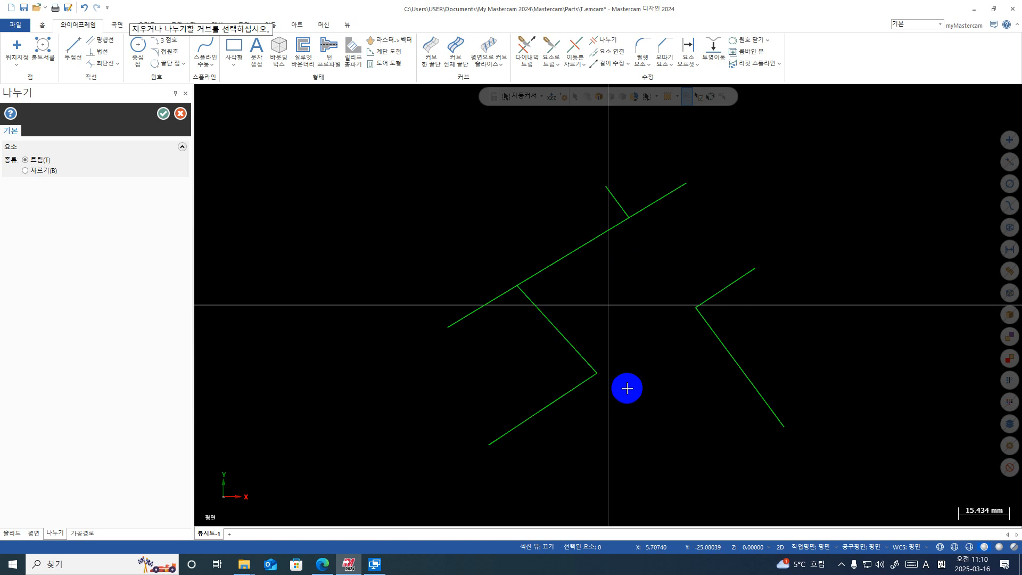
- Undo the four Divide trims on the crossing lines
left_click(84, 8)
left_click(84, 8)
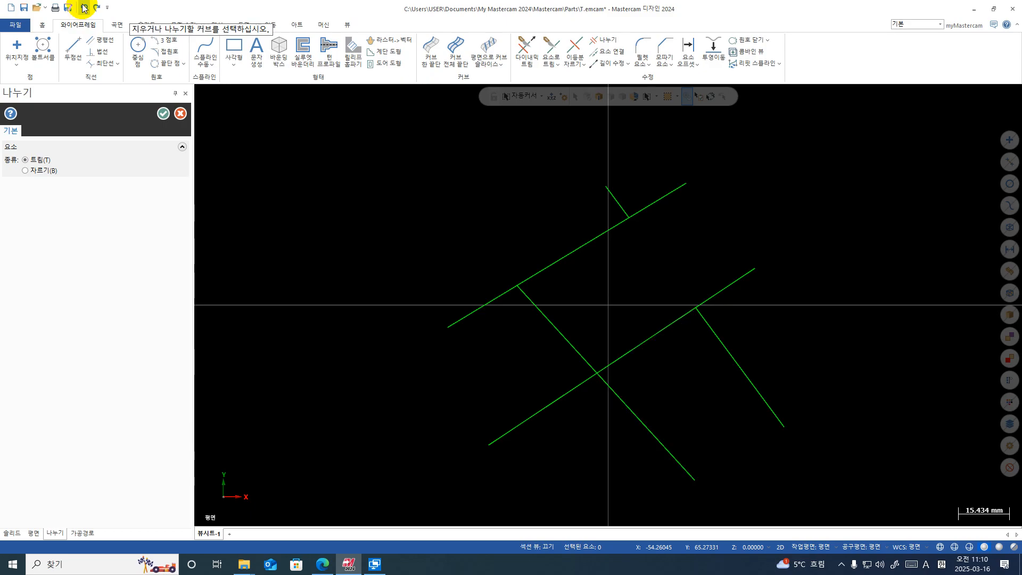
left_click(84, 7)
left_click(84, 7)
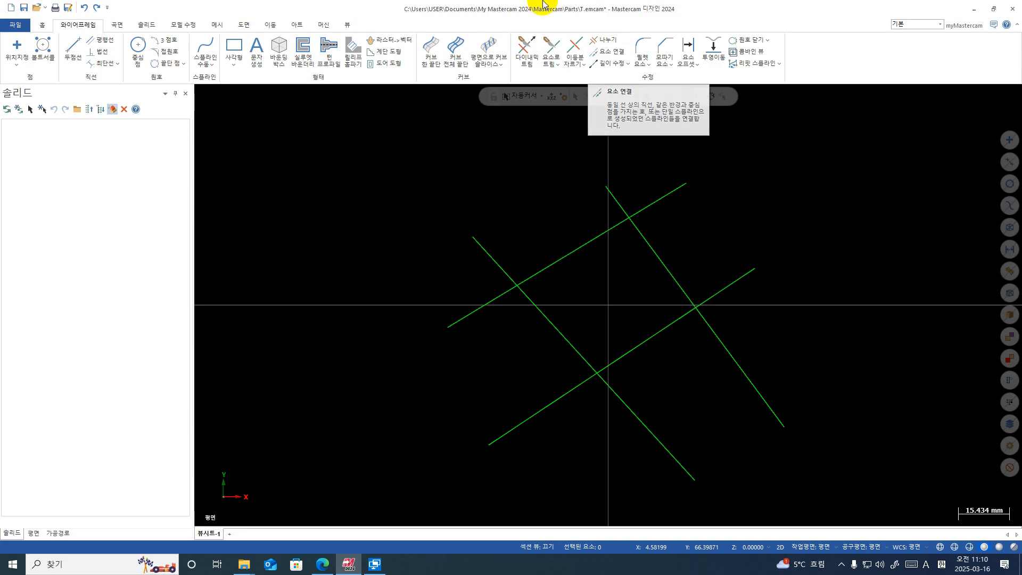
- Trim the middle segment of the upper rising line with Divide, and undo that trim
left_click(616, 53)
left_click(581, 240)
left_click(595, 180)
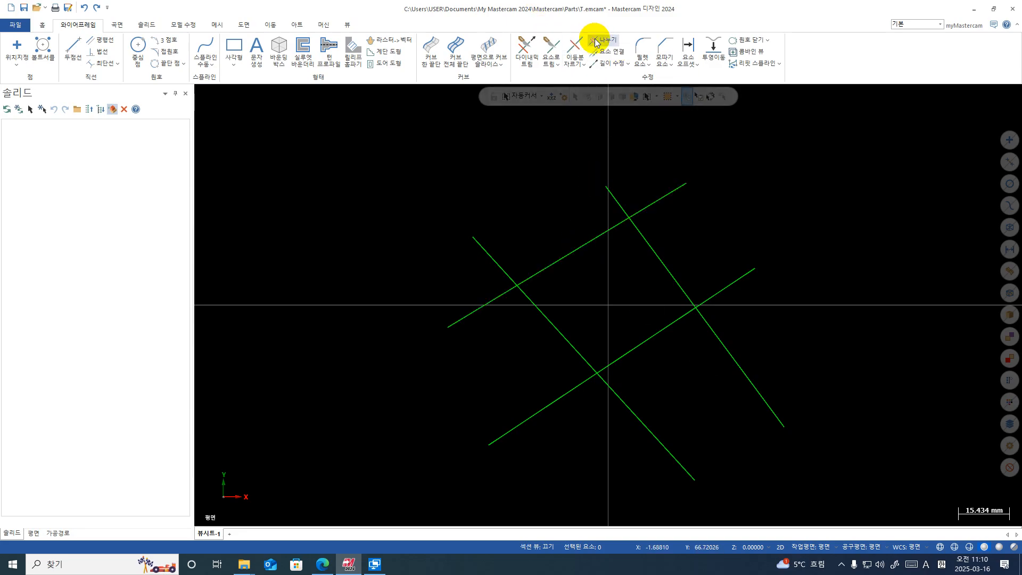
left_click(601, 39)
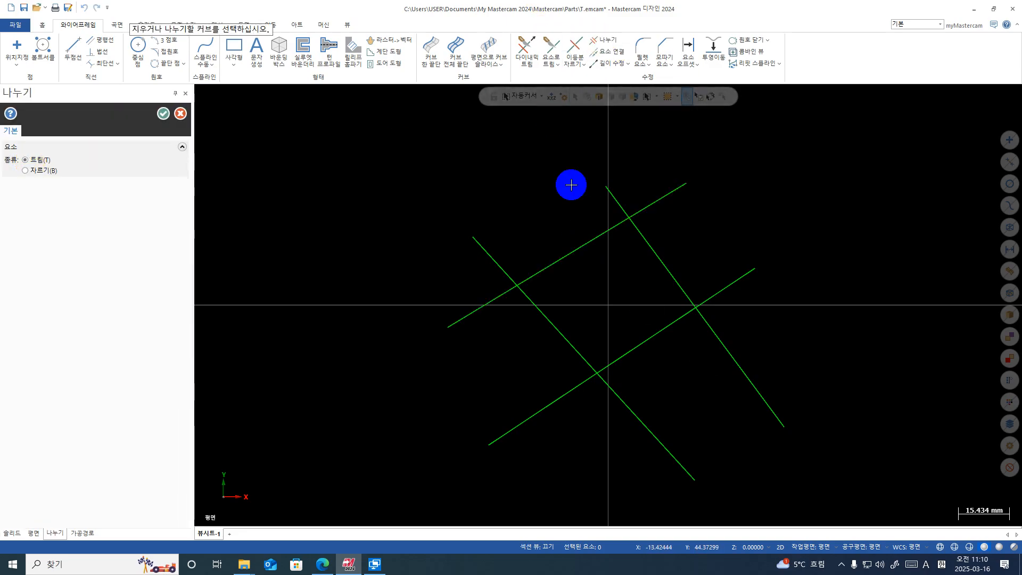
left_click(551, 252)
left_click(86, 8)
key("Escape")
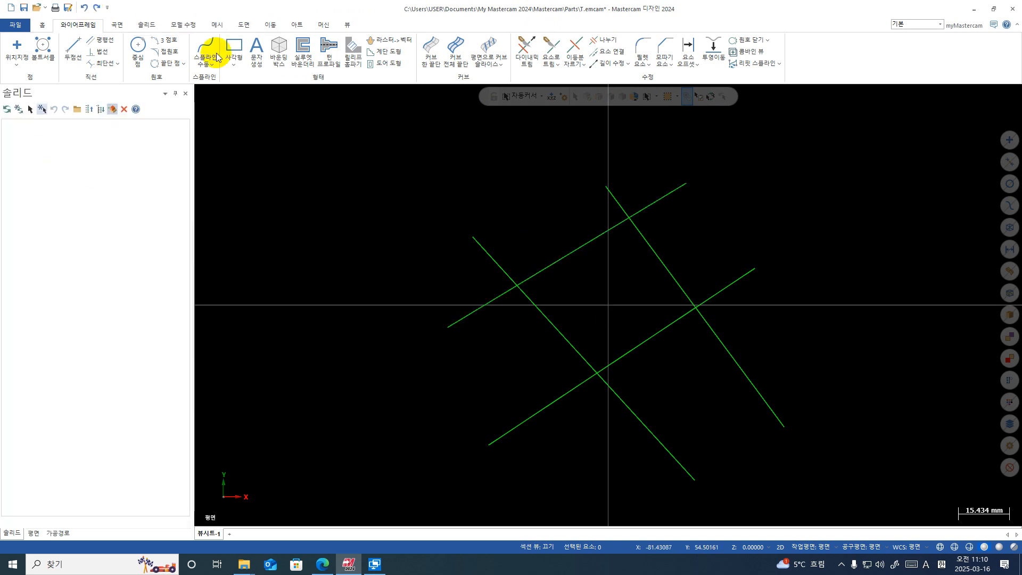
- Break the upper rising line at its crossings with both descending lines using Divide's 자르기(B) type, and undo the break
left_click(604, 39)
left_click(49, 170)
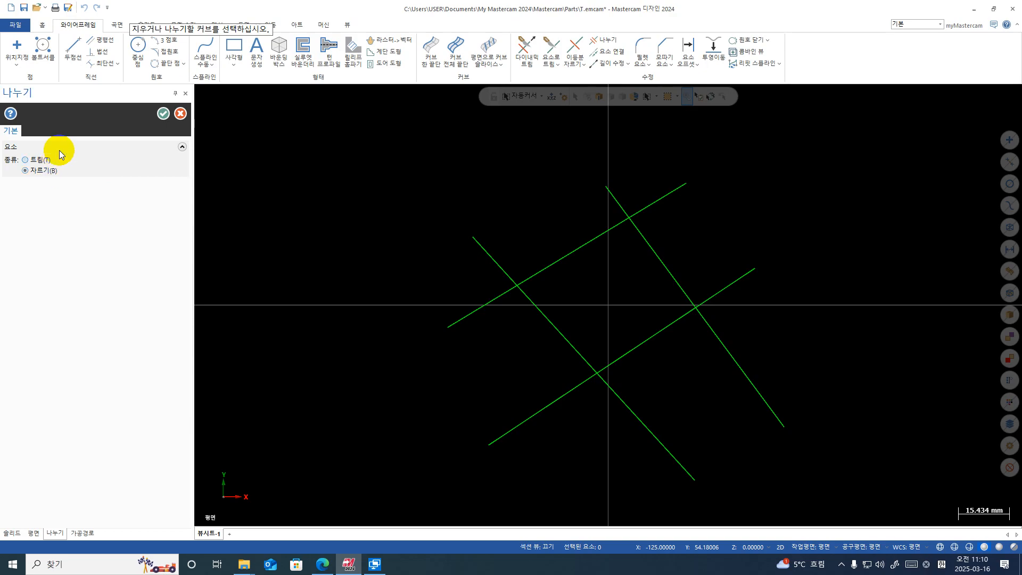
left_click(588, 241)
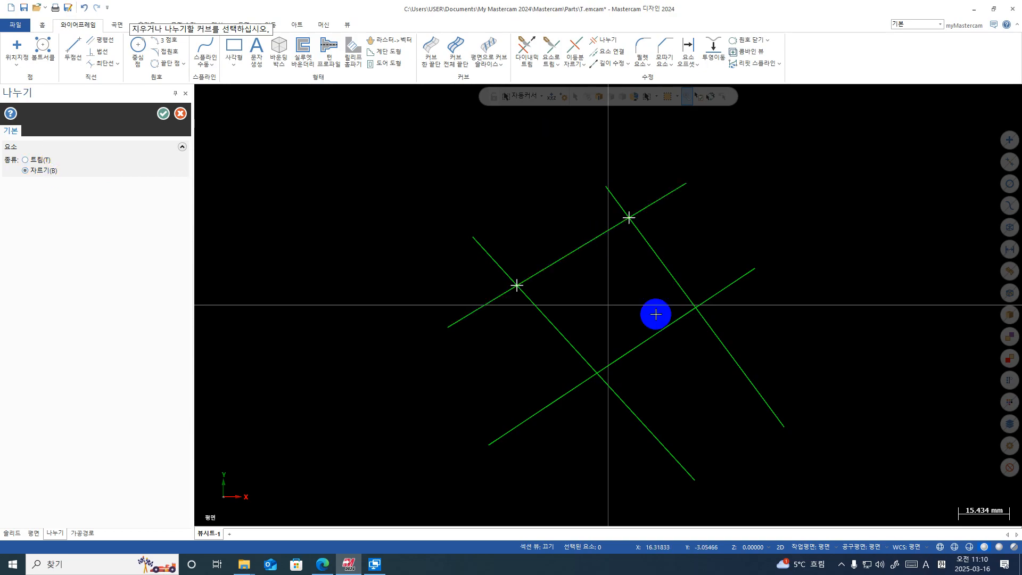
left_click(163, 113)
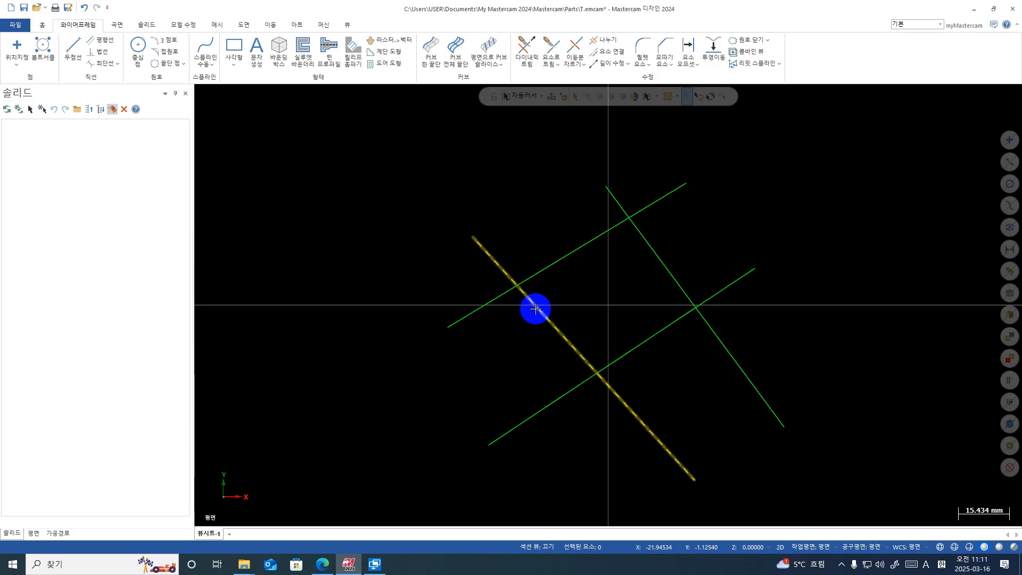
left_click(80, 6)
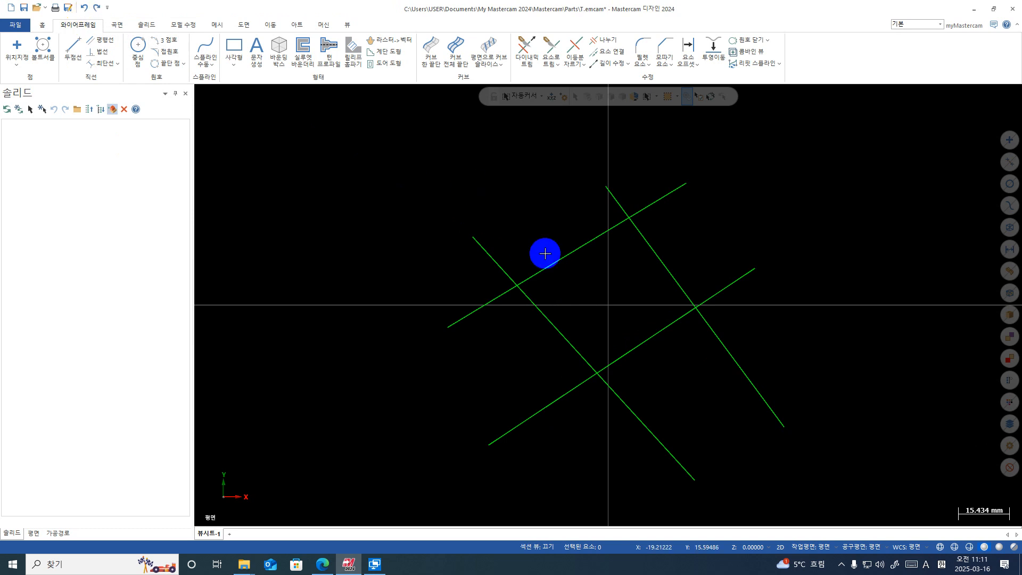
- Set the Divide type back to 트림(T) and finish the command
left_click(600, 40)
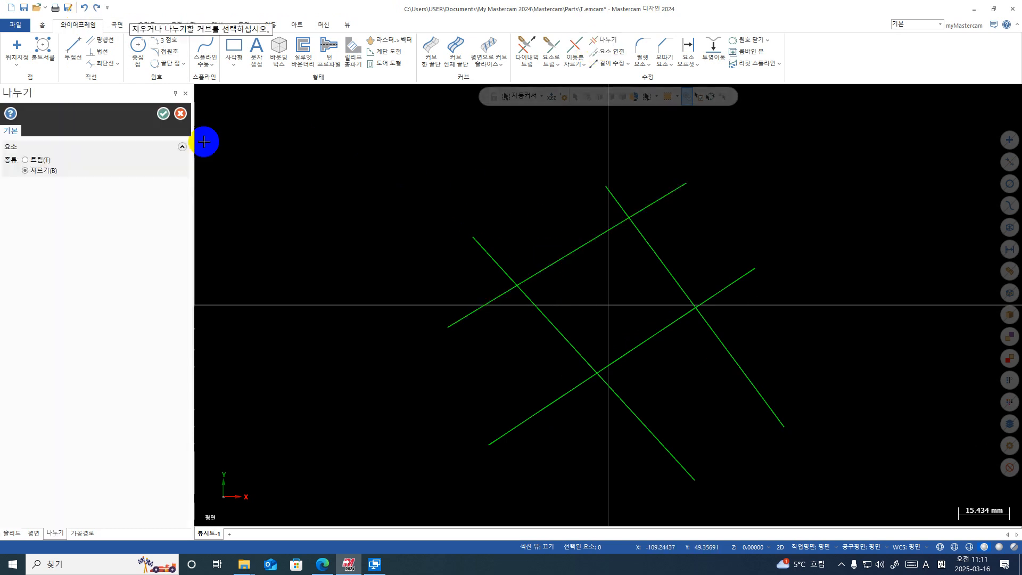
left_click(29, 159)
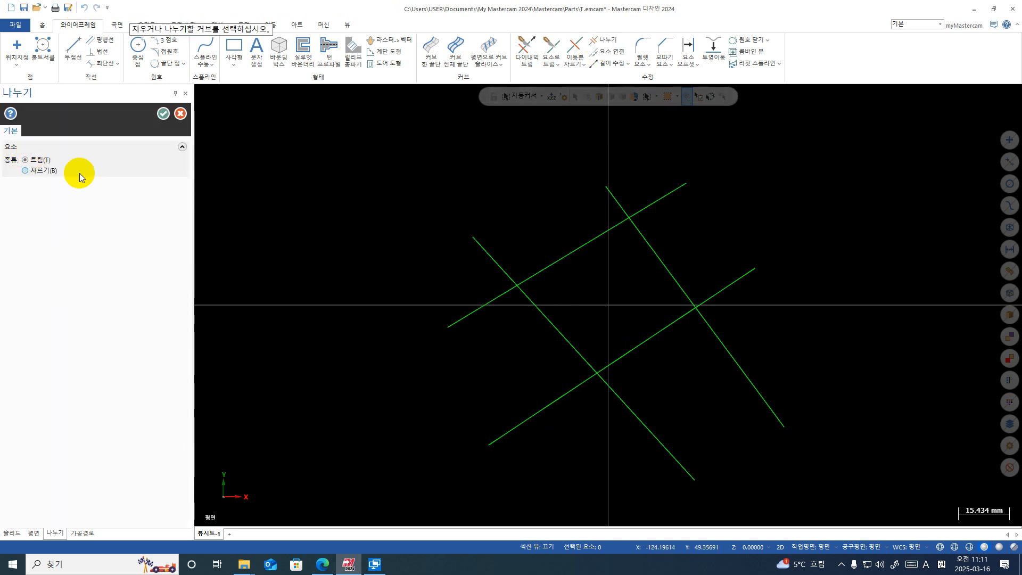
left_click(163, 113)
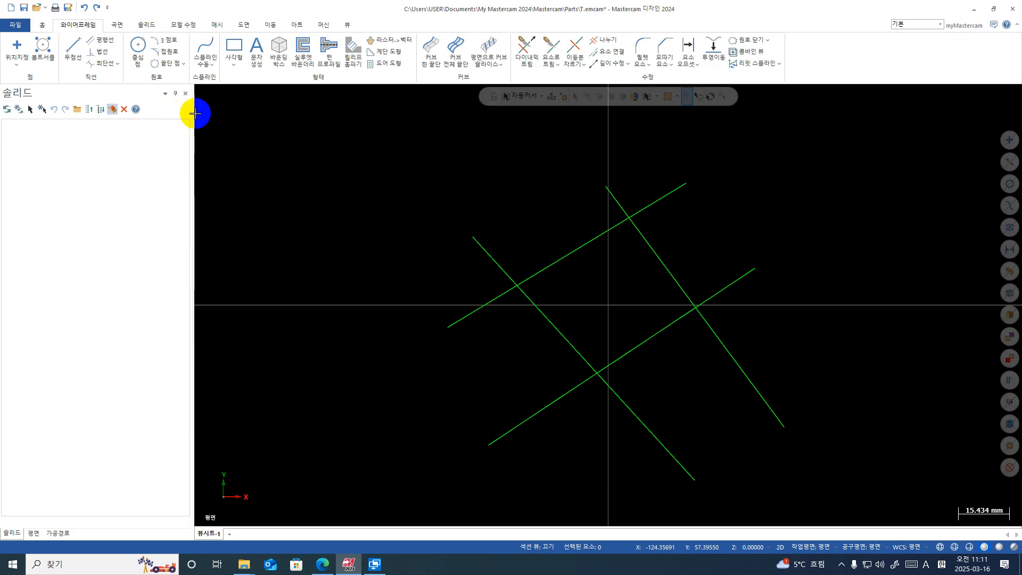
- Trim the upper rising line's lower end to the left descending line, using Trim to Entities with the 트림 1 요소(1) method
left_click(556, 64)
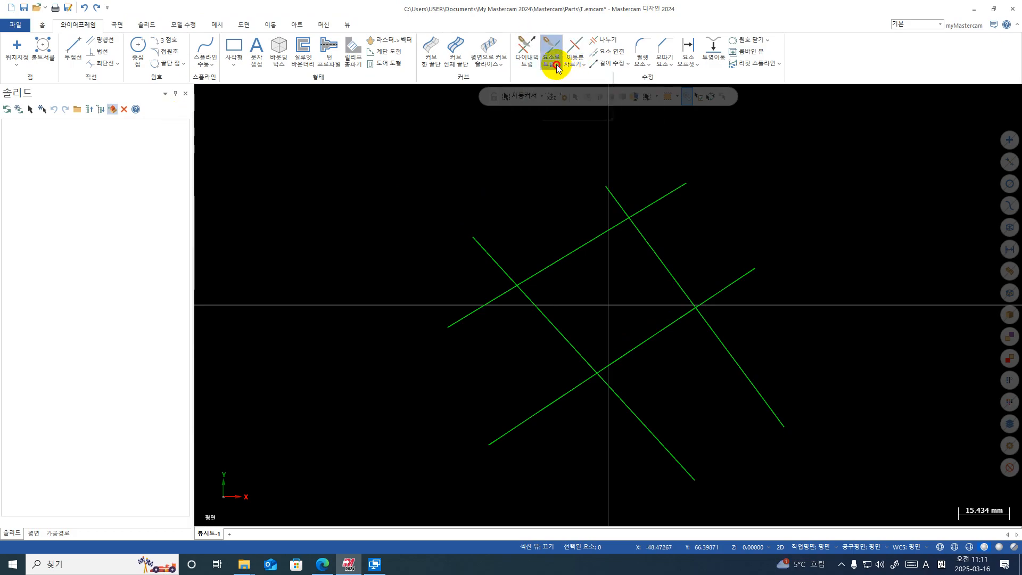
left_click(476, 137)
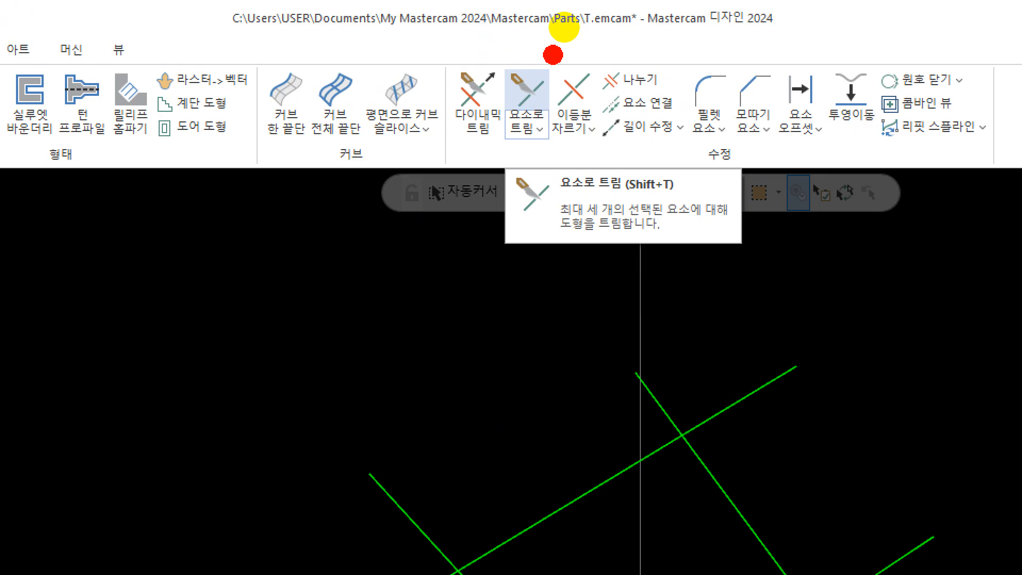
left_click_drag(564, 27, 546, 69)
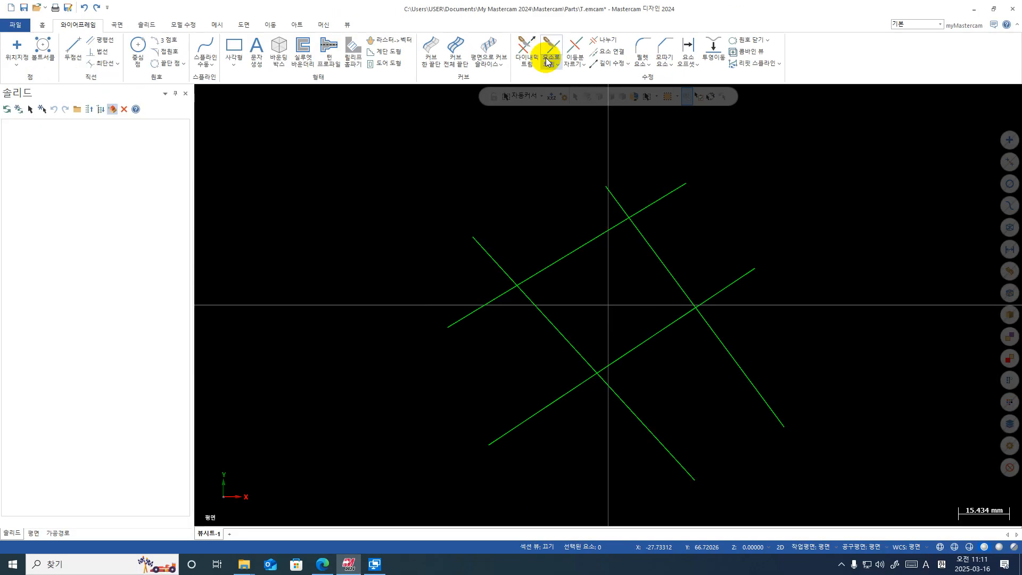
left_click(524, 96)
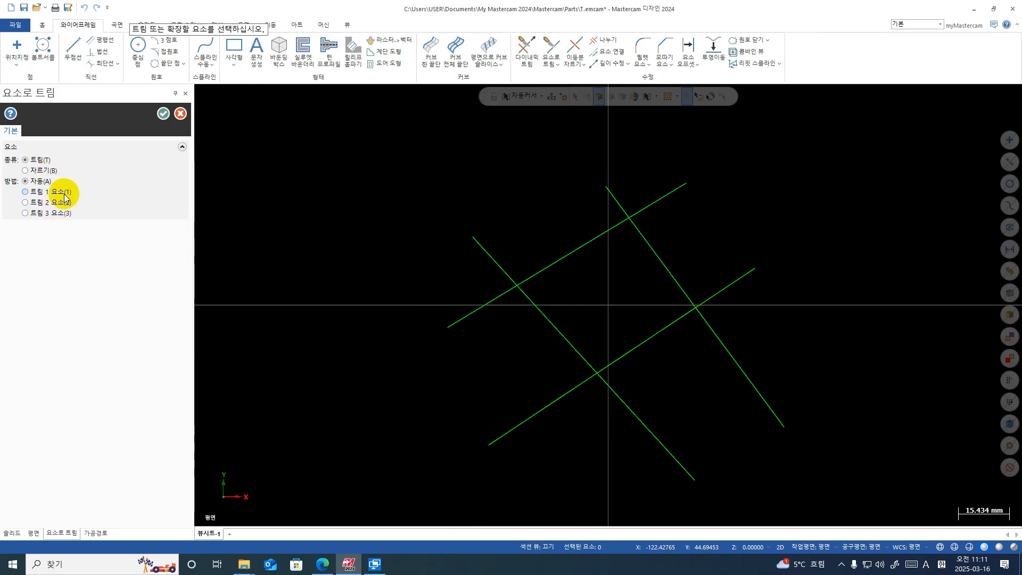
left_click(63, 192)
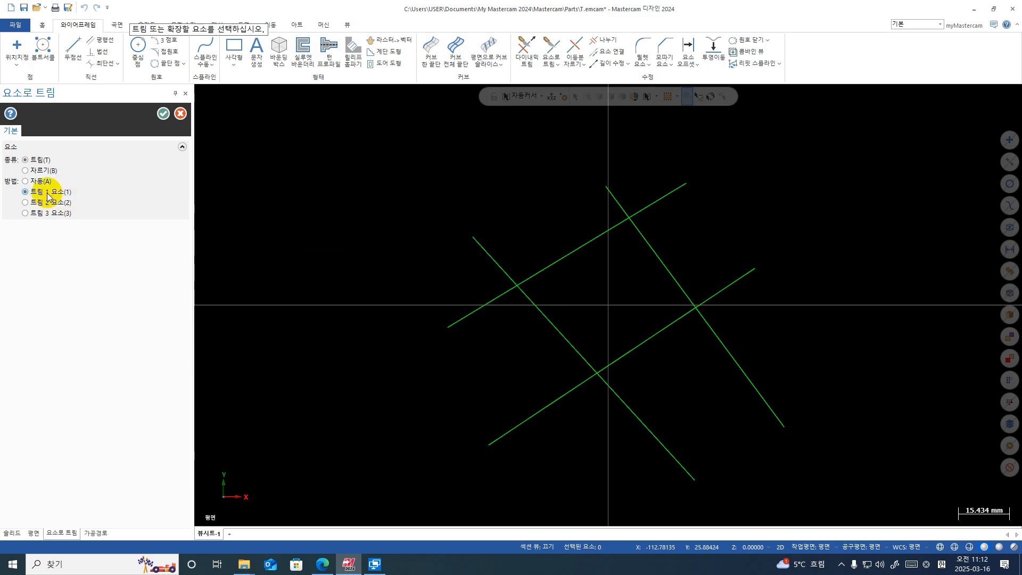
left_click(578, 248)
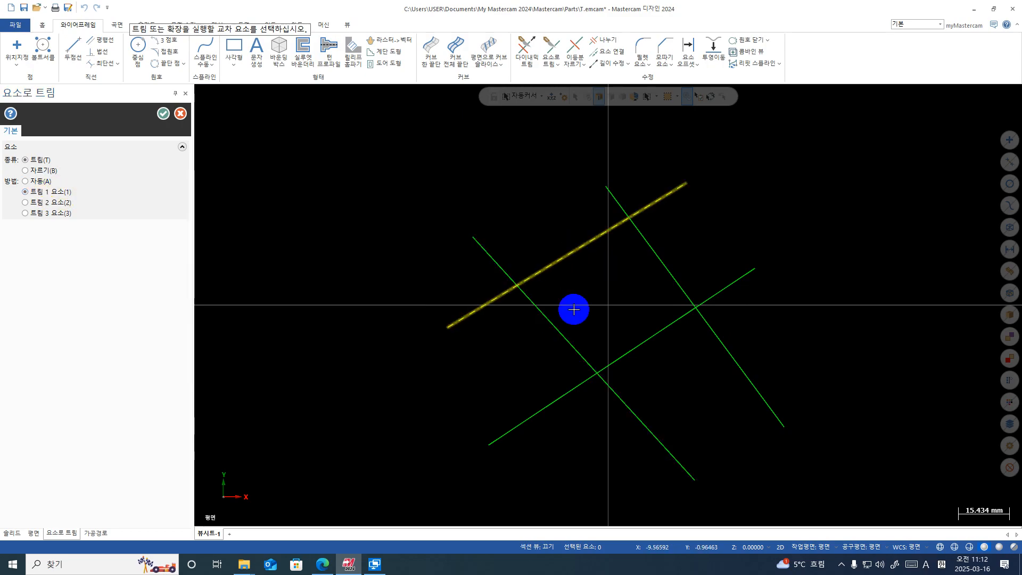
left_click(546, 315)
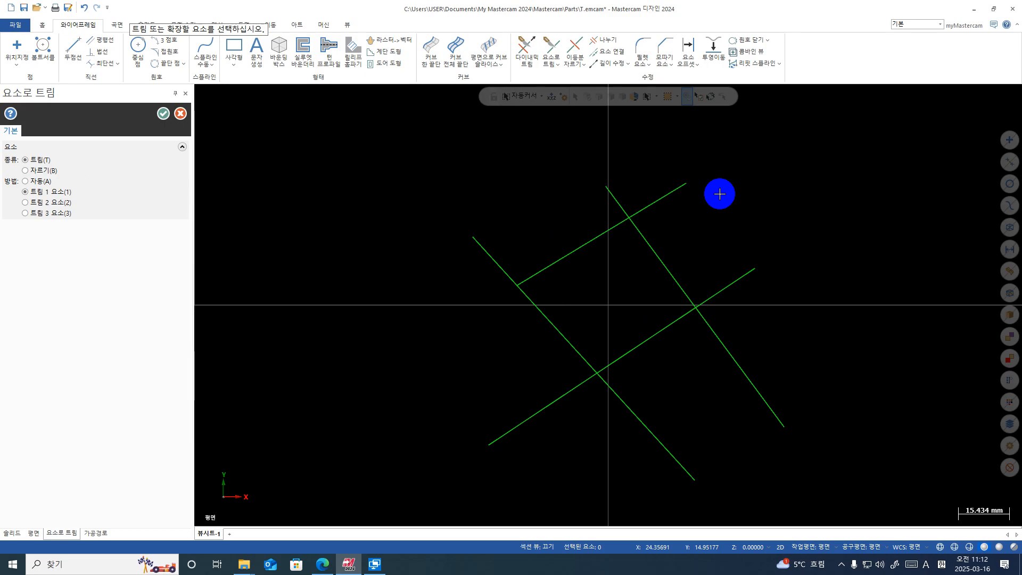
- Trim the upper rising line at the right descending line, keeping its outer end, and extend it back to the left descending line
left_click(663, 196)
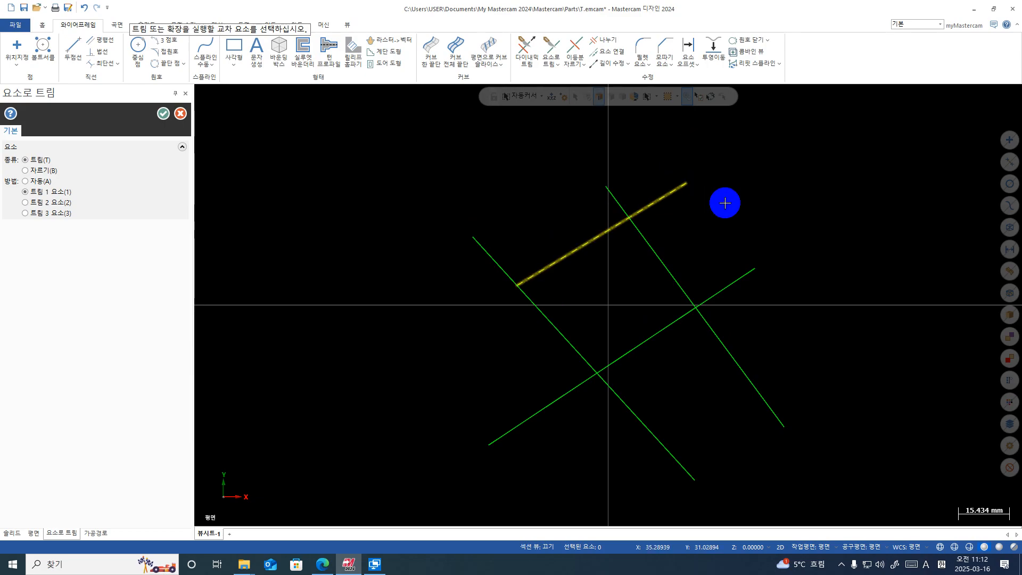
left_click(659, 248)
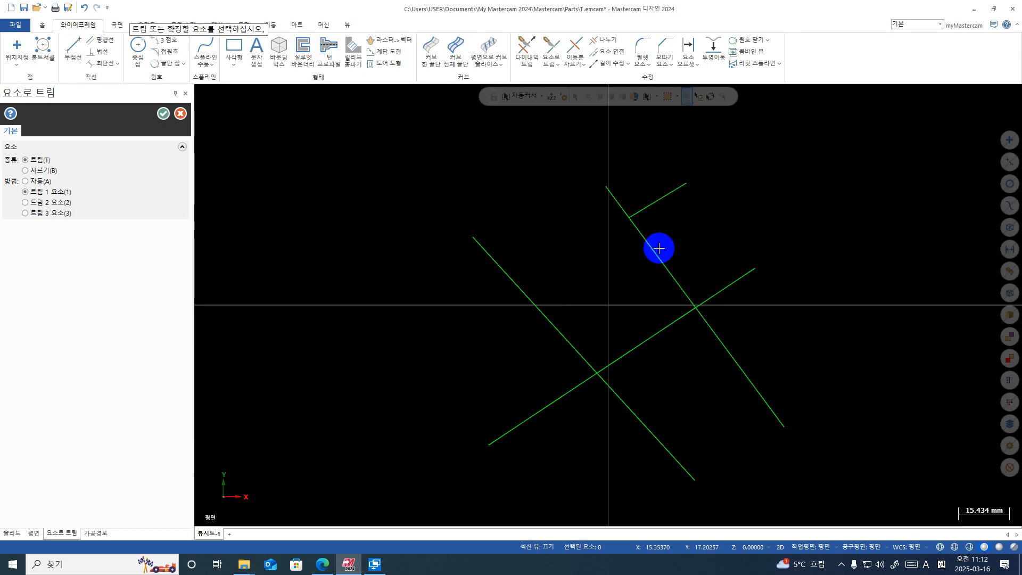
left_click(666, 201)
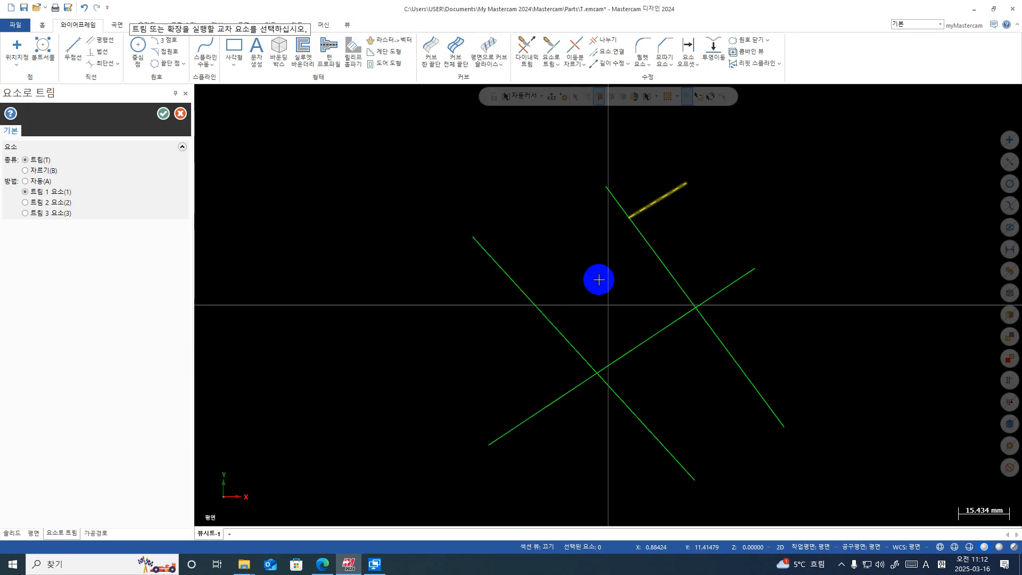
left_click(543, 313)
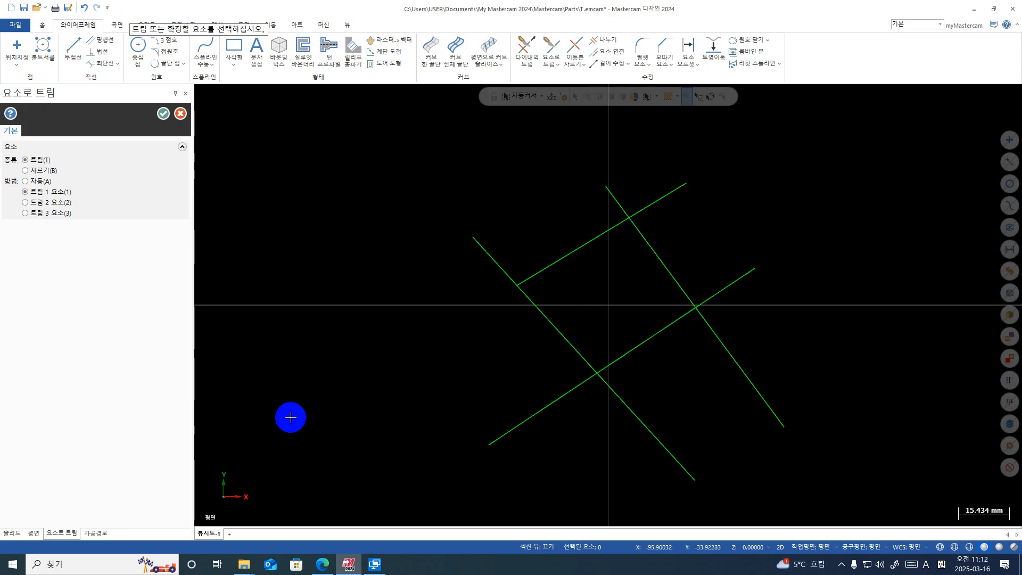
- Undo the three single-entity trims on the upper rising line
left_click(83, 9)
left_click(84, 10)
left_click(84, 10)
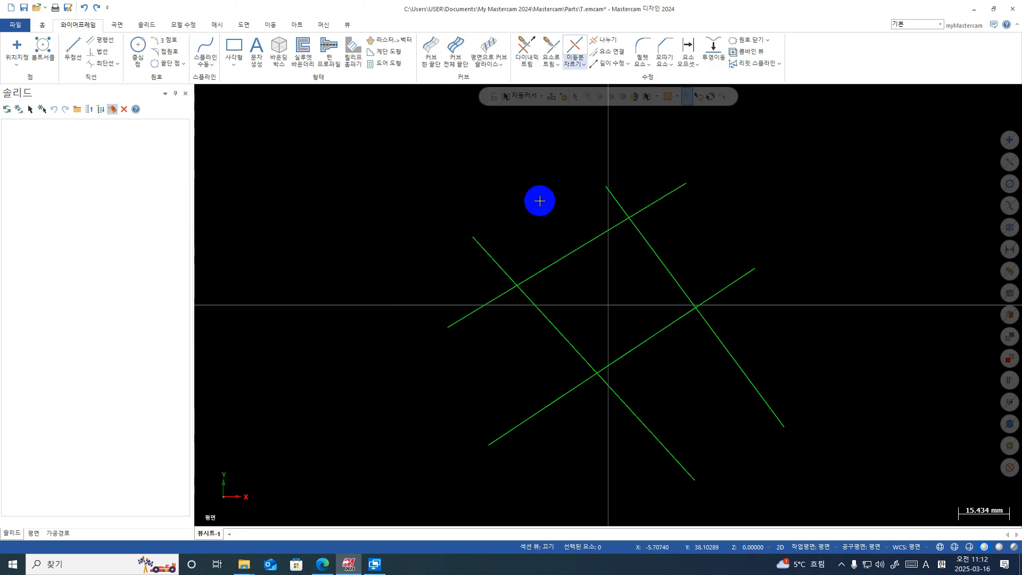
- Start Trim to Entities with the 트림 2 요소(2) method and select the left descending line, below its upper crossing, as the first entity
left_click(551, 47)
left_click(90, 195)
left_click(49, 204)
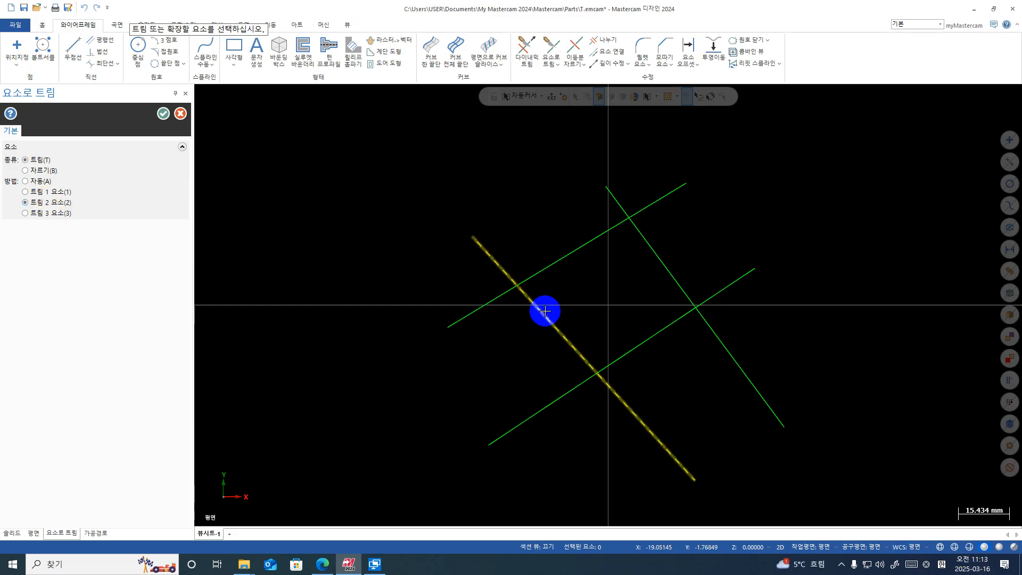
left_click(545, 311)
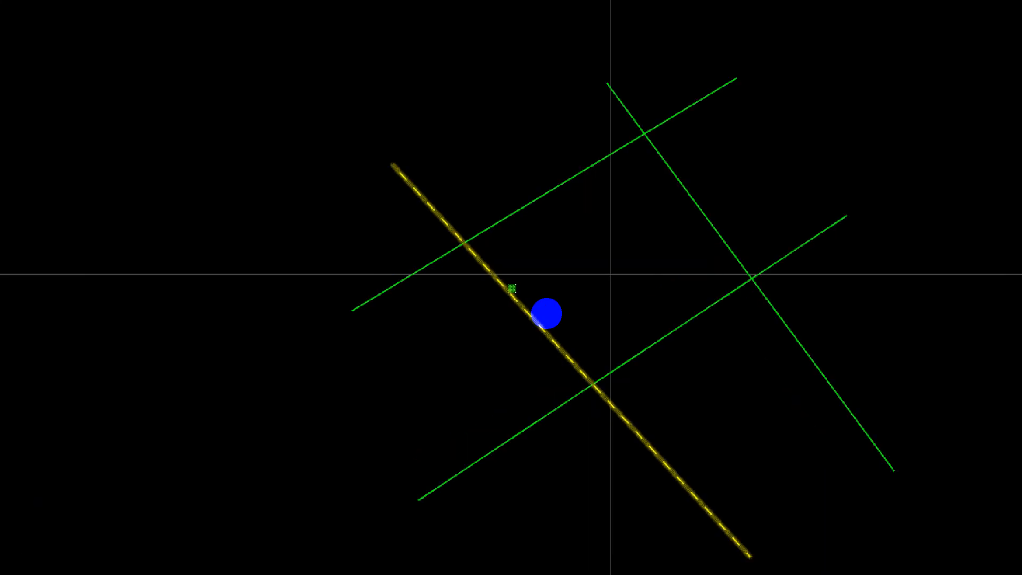
left_click_drag(513, 279, 536, 272)
left_click_drag(679, 315, 630, 322)
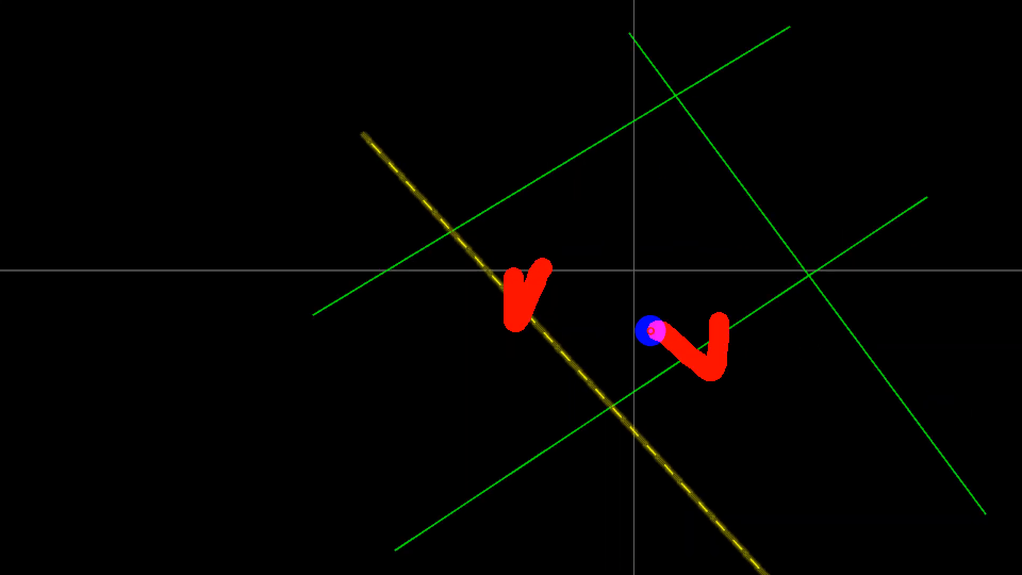
left_click_drag(737, 461, 478, 474)
left_click_drag(539, 133, 583, 137)
left_click_drag(411, 134, 404, 352)
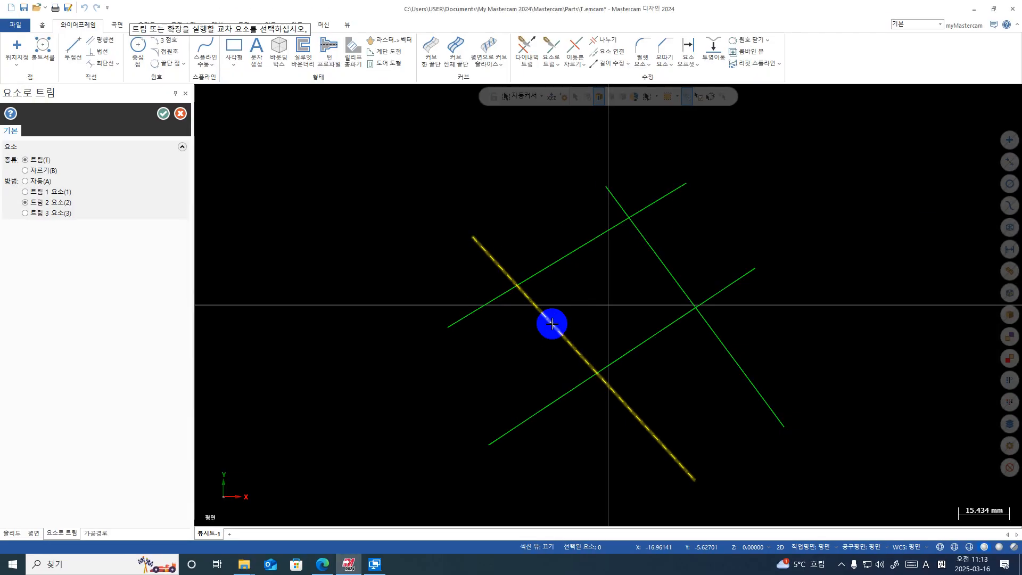
left_click(517, 304)
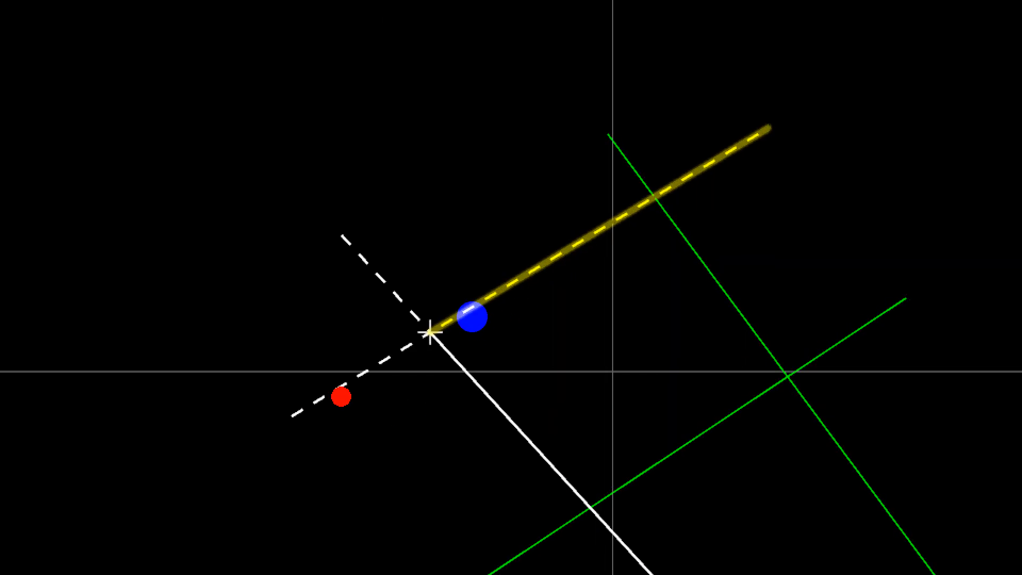
mouse_move(464, 301)
left_mouse_down()
mouse_move(547, 299)
mouse_move(411, 289)
left_mouse_up()
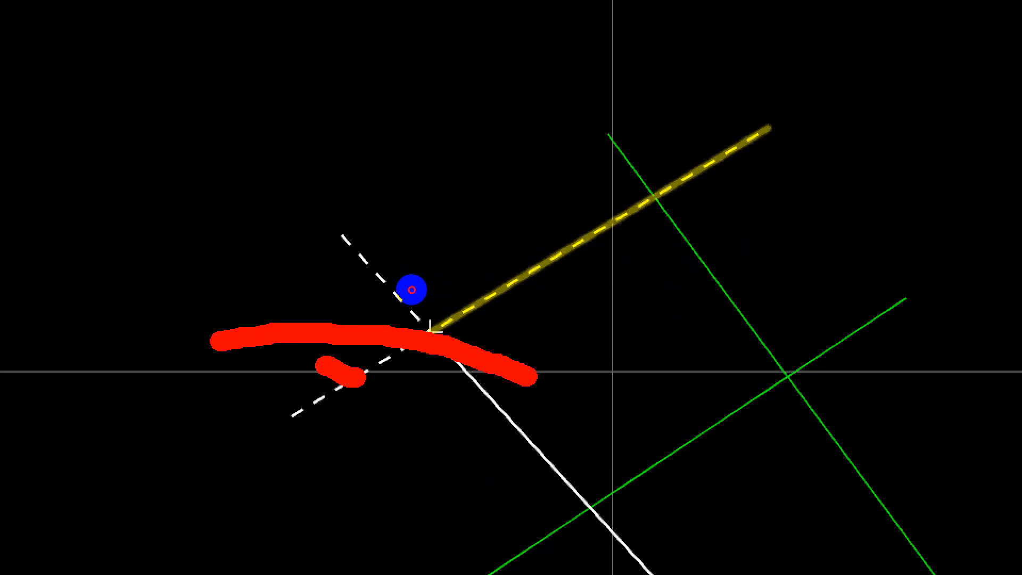
key("Escape")
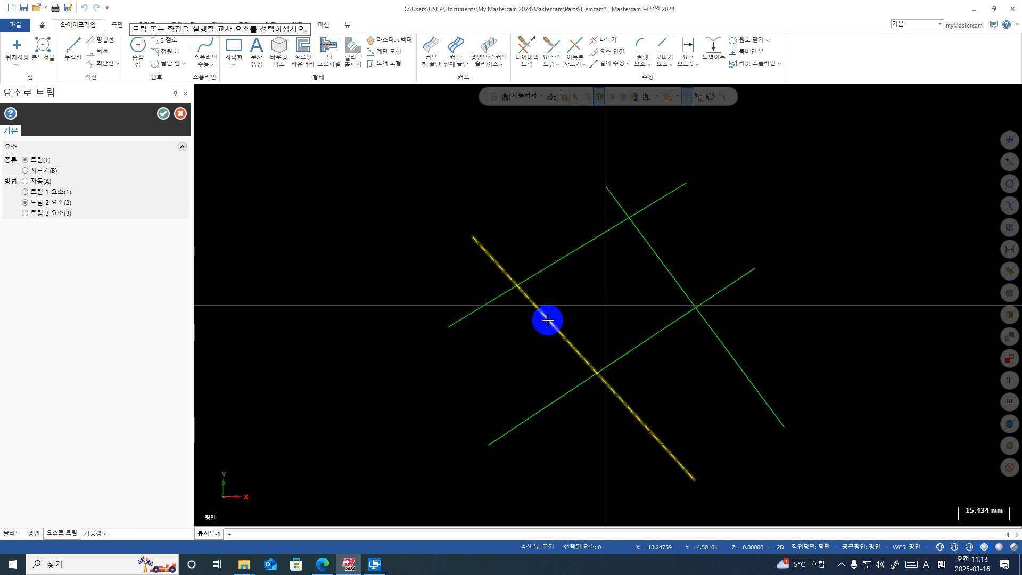
- Trim the left descending and upper rising lines, the upper rising and right descending lines, and the right descending and lower rising lines to shared corners
left_click(568, 270)
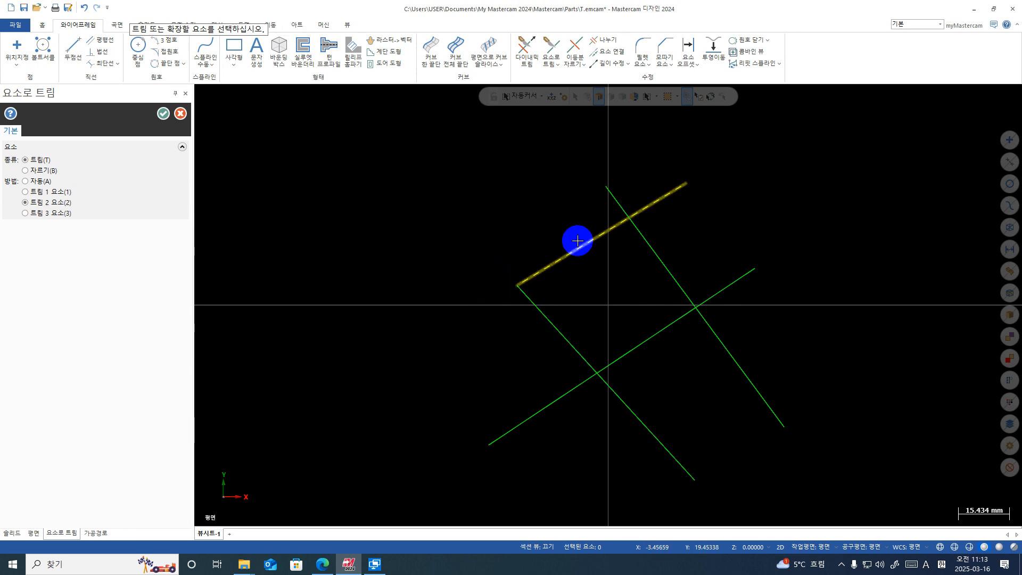
left_click(568, 256)
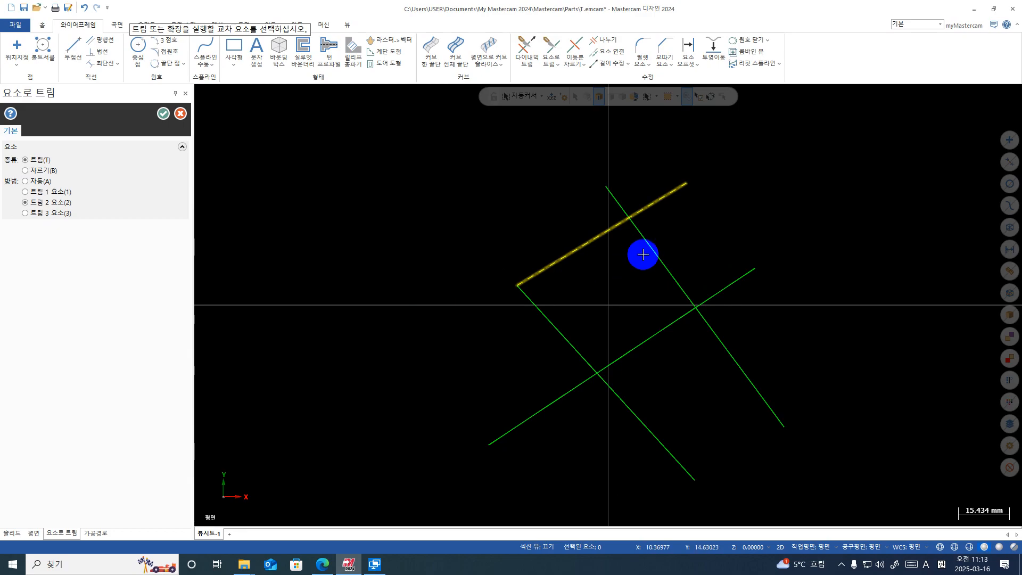
left_click(646, 253)
left_click(654, 264)
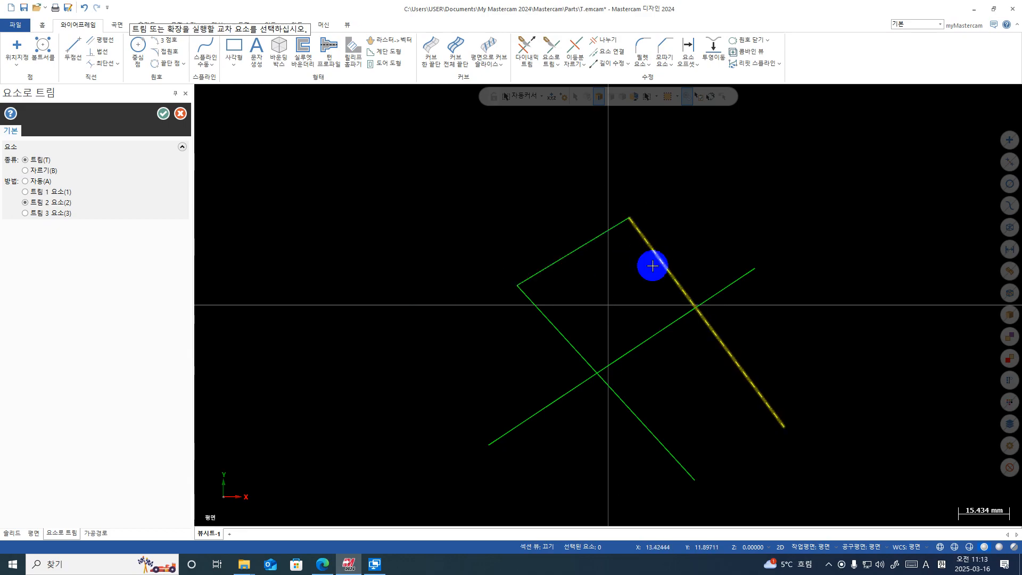
left_click(657, 328)
- Trim the lower rising line and the left descending line to their shared corner, and undo that trim
left_click(650, 336)
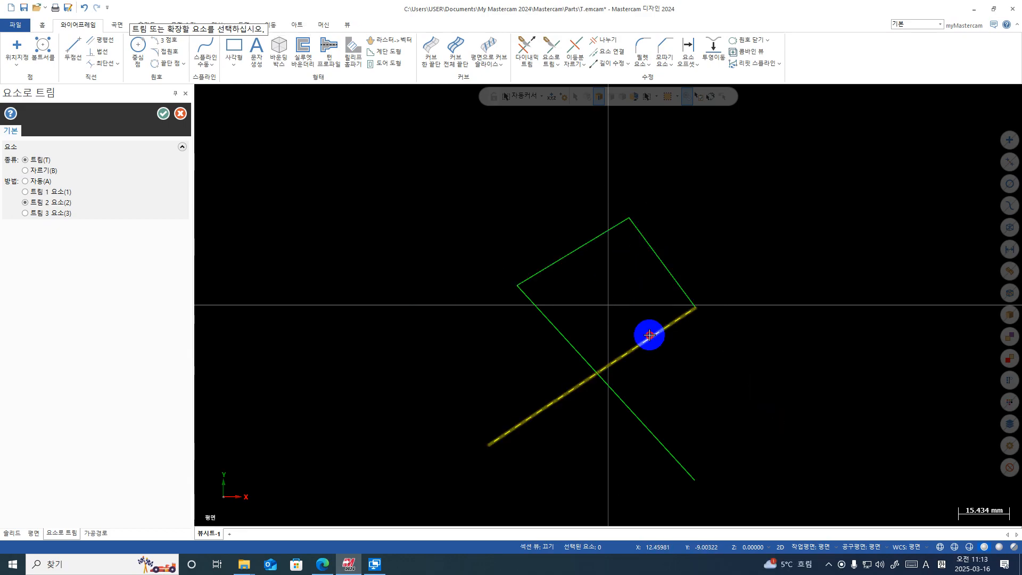
left_click(564, 326)
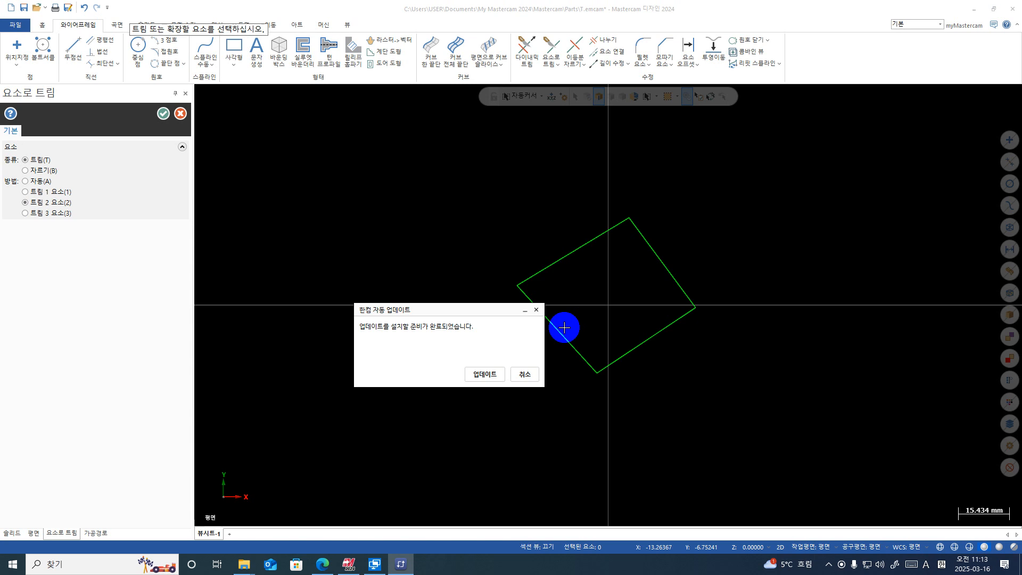
left_click(84, 8)
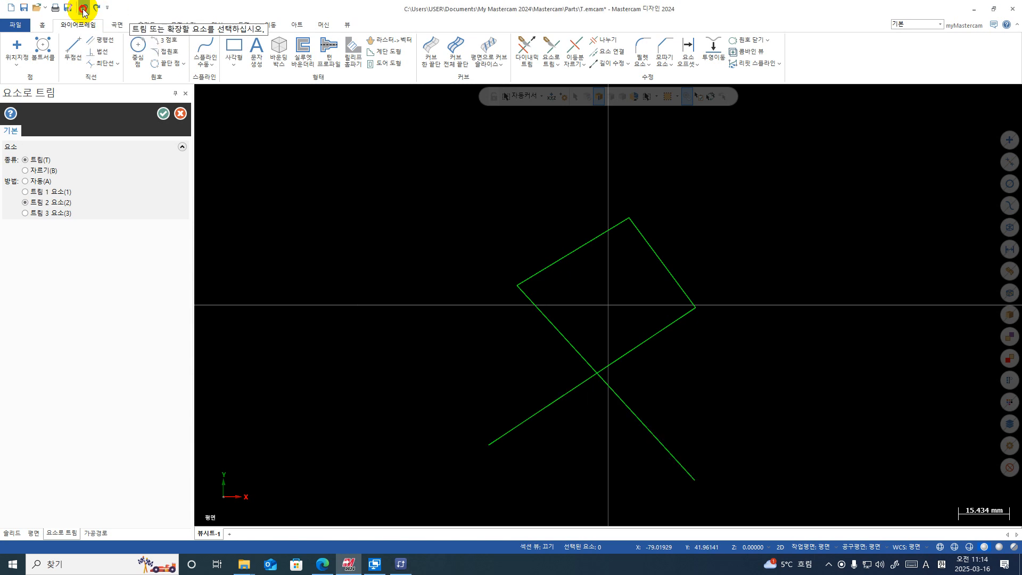
- Undo the remaining two-entity trims on the four crossing lines
left_click(84, 8)
left_click(84, 7)
left_click(84, 7)
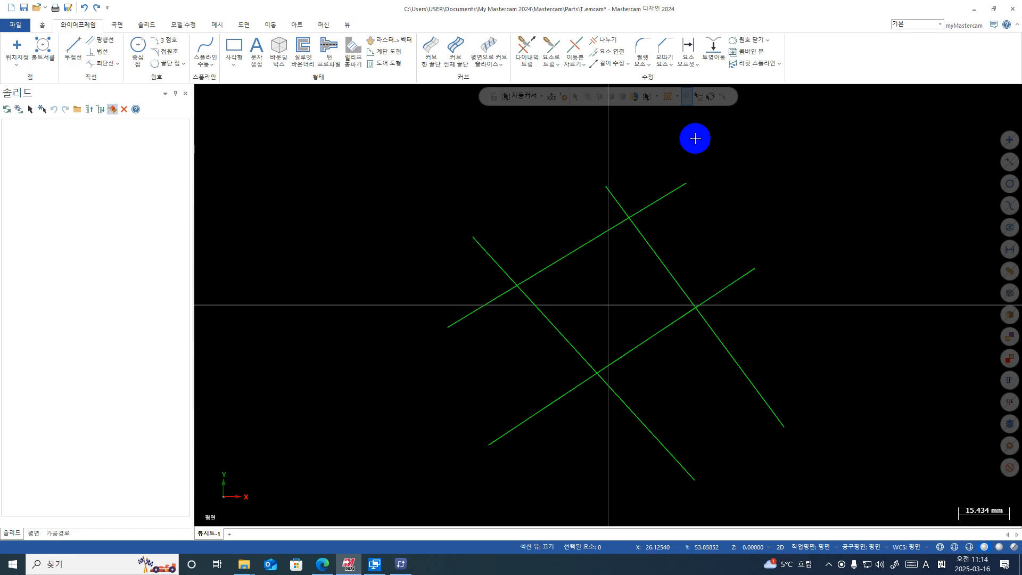
- Start Trim to Entities with the 트림 3 요소(3) method
left_click(560, 67)
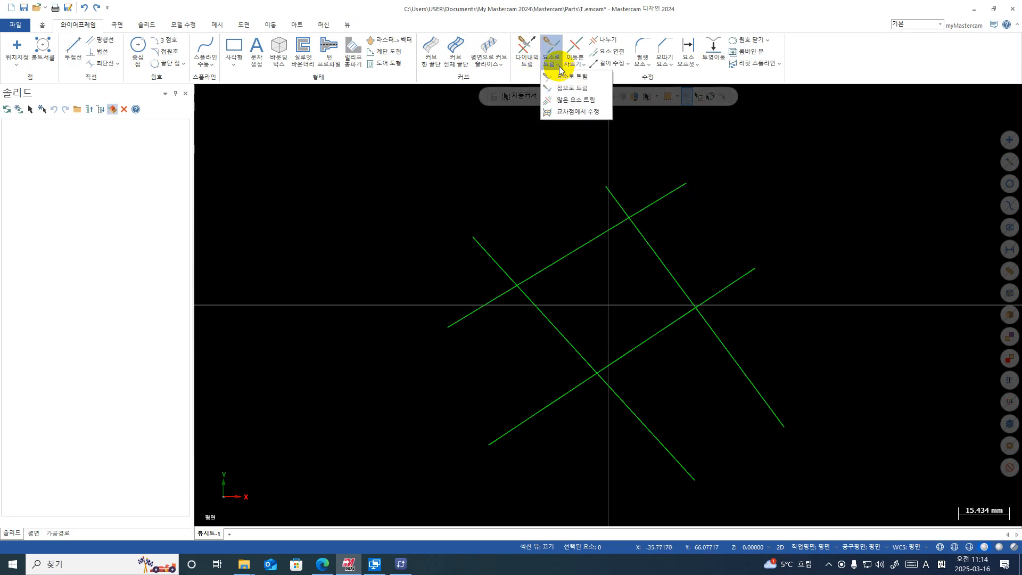
left_click(550, 42)
left_click(550, 42)
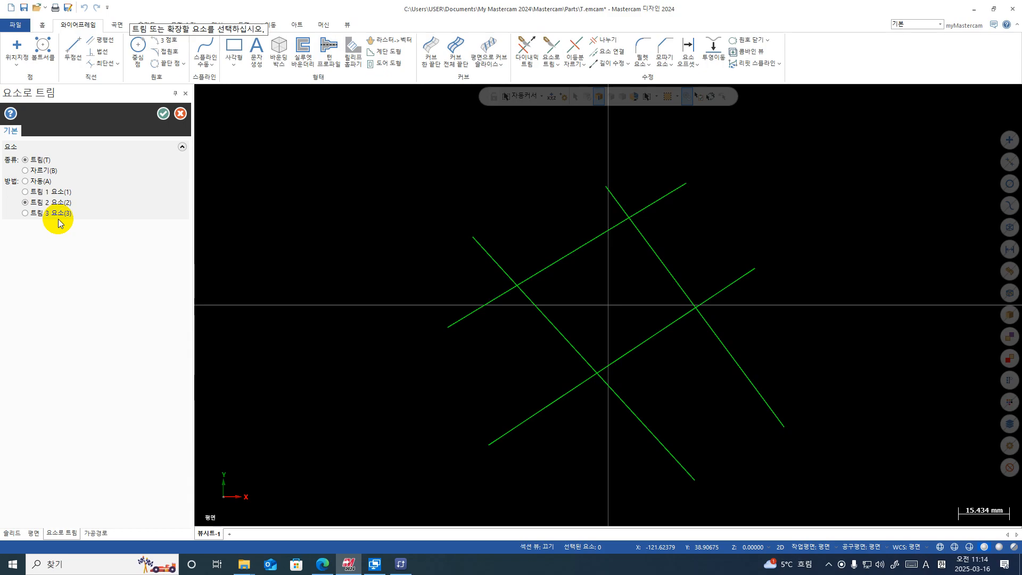
left_click(59, 219)
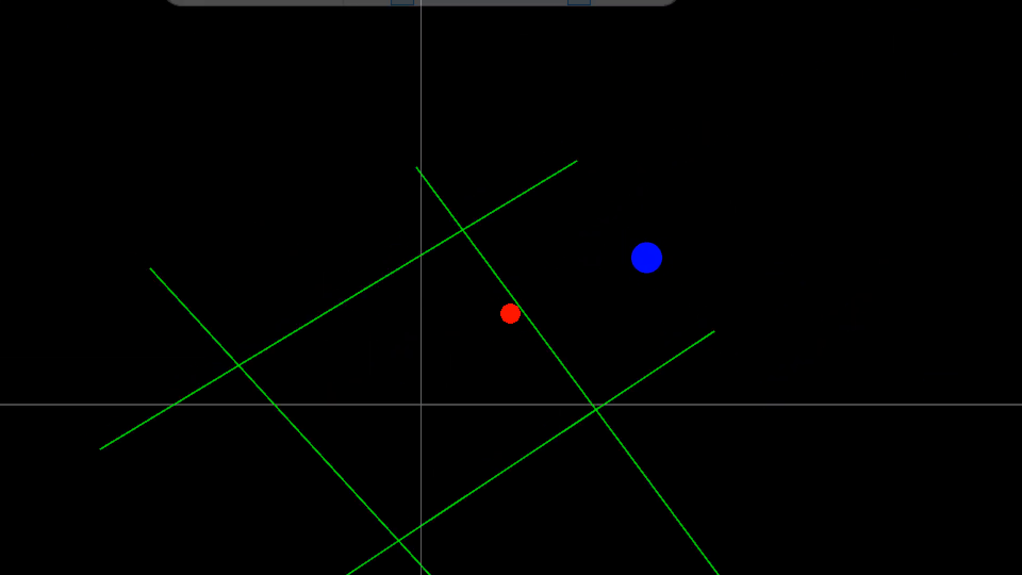
left_click_drag(485, 291, 524, 267)
left_click_drag(265, 454, 351, 427)
mouse_move(296, 236)
left_mouse_down()
mouse_move(437, 234)
mouse_move(445, 170)
left_mouse_up()
key("Escape")
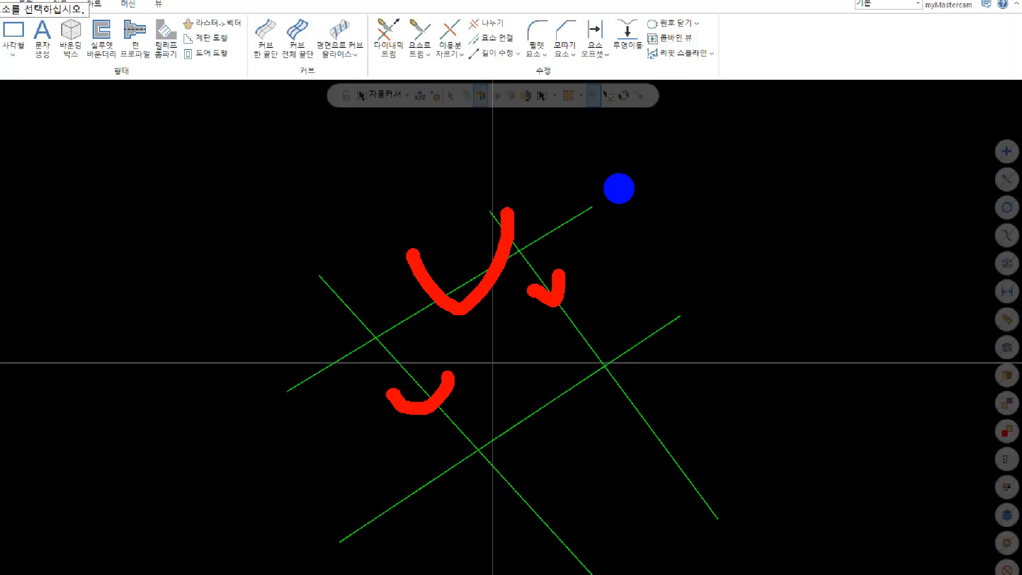
- Trim the right and left descending lines together with the upper rising line, keeping the upper rising line's part between its crossings
left_click(658, 261)
left_click(566, 333)
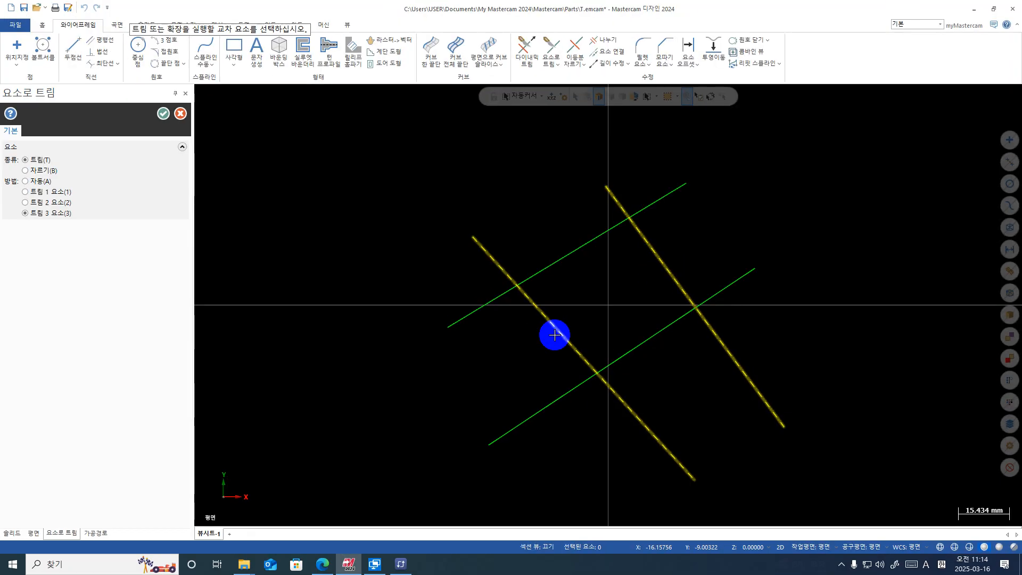
left_click(564, 259)
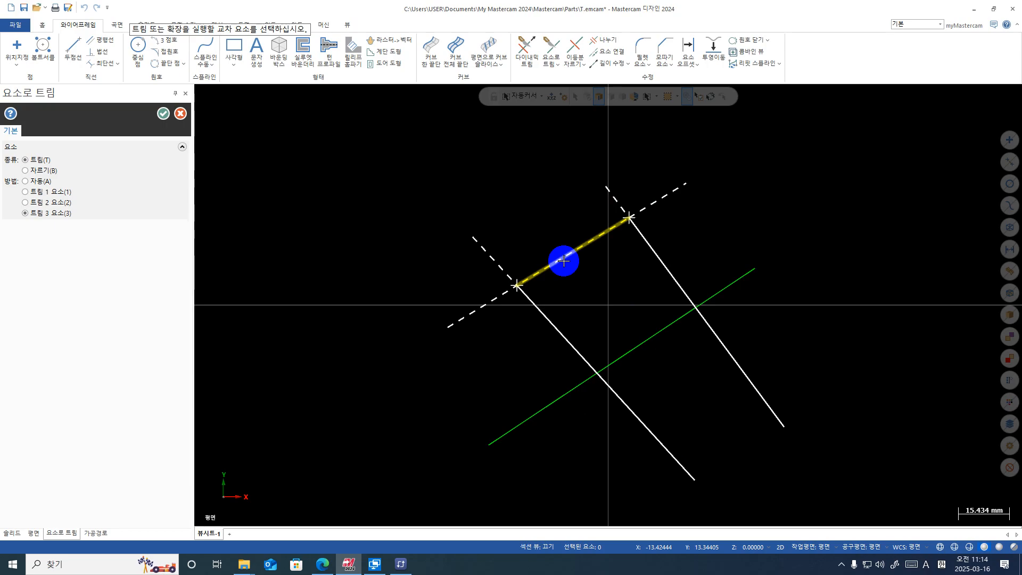
left_click(563, 260)
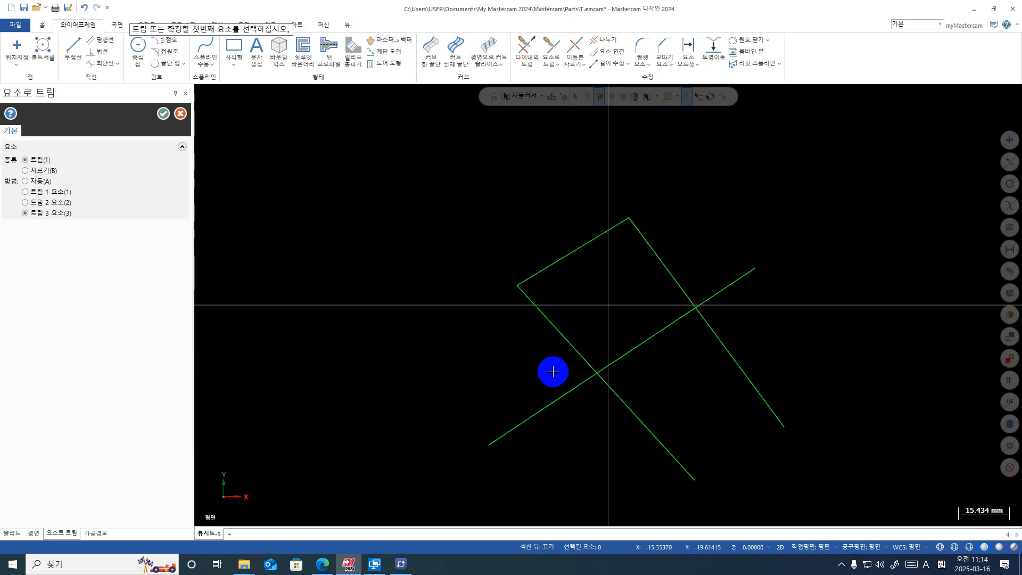
- Trim the right and left descending lines together with the lower rising line into a closed quadrilateral, and undo both three-entity trims
left_click(653, 250)
left_click(562, 335)
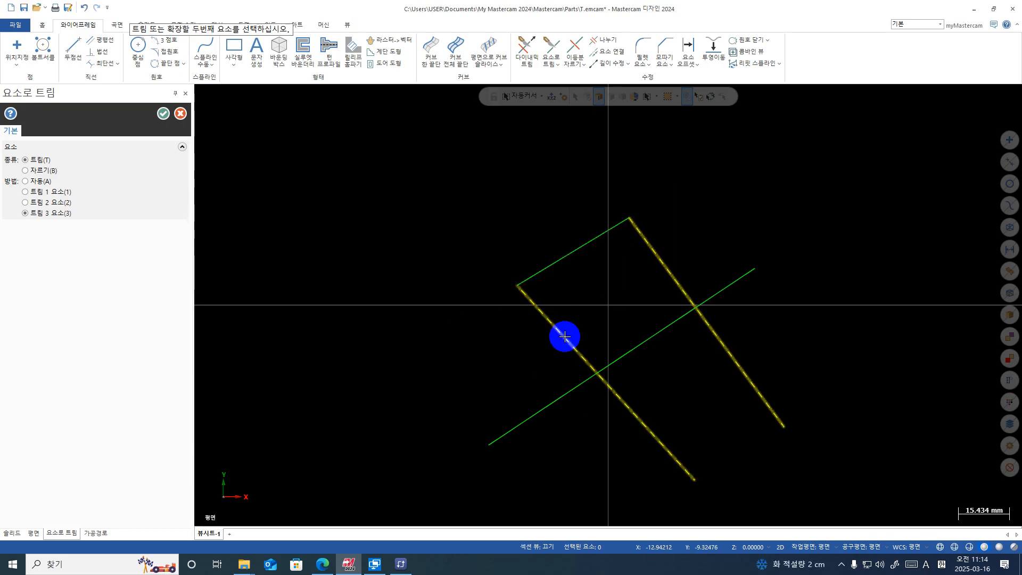
left_click(641, 340)
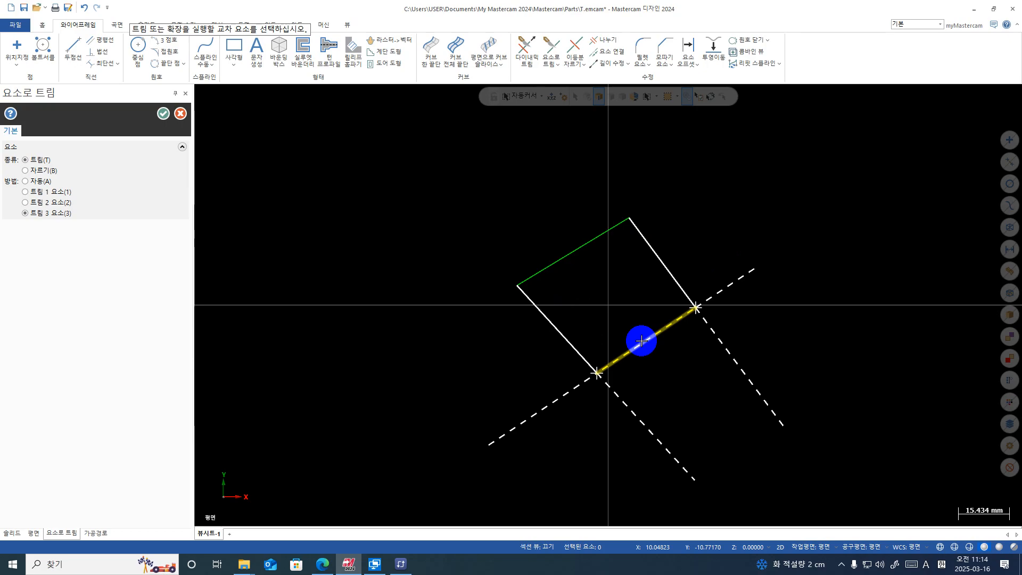
left_click(641, 341)
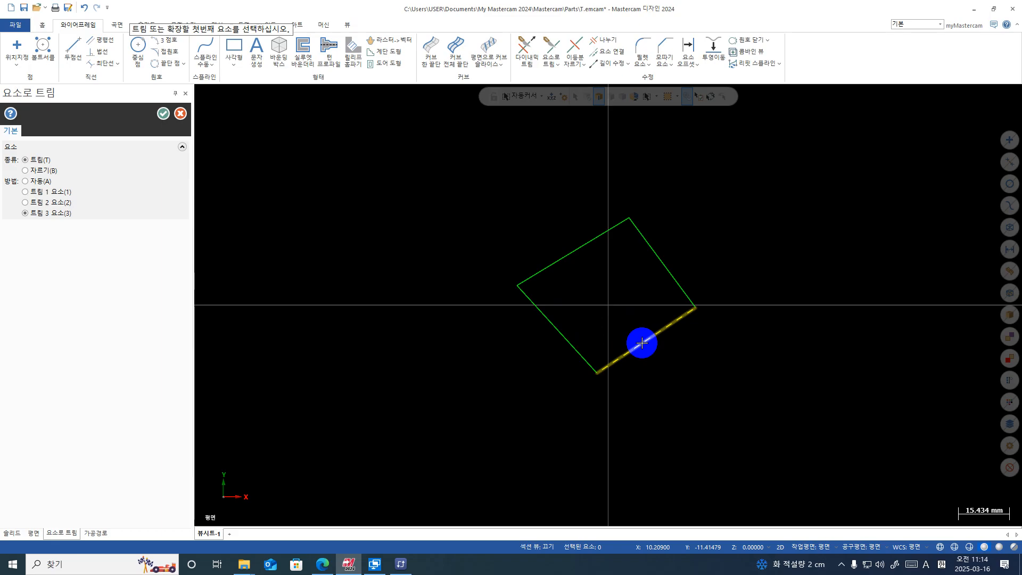
key("Escape")
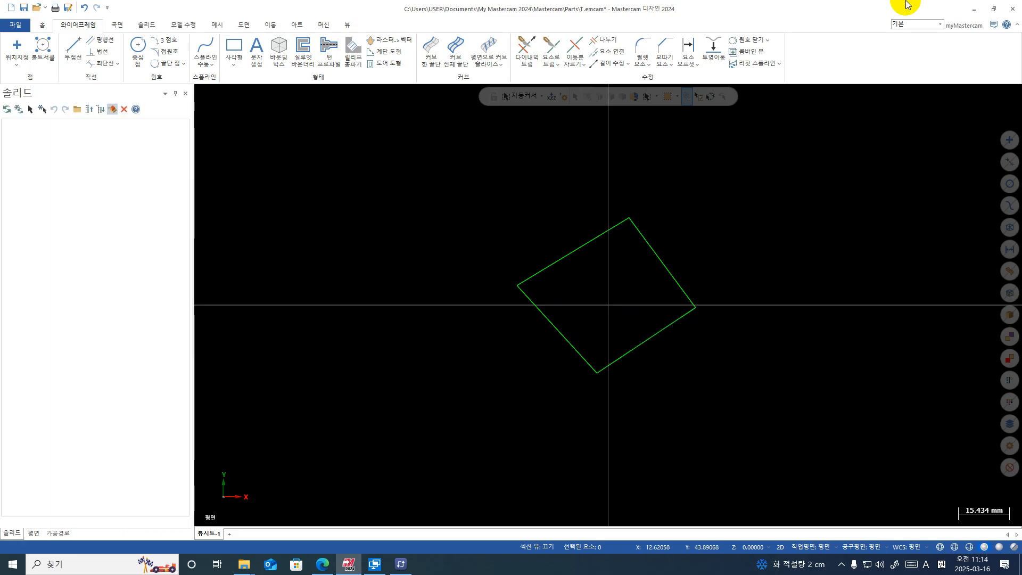
left_click(84, 7)
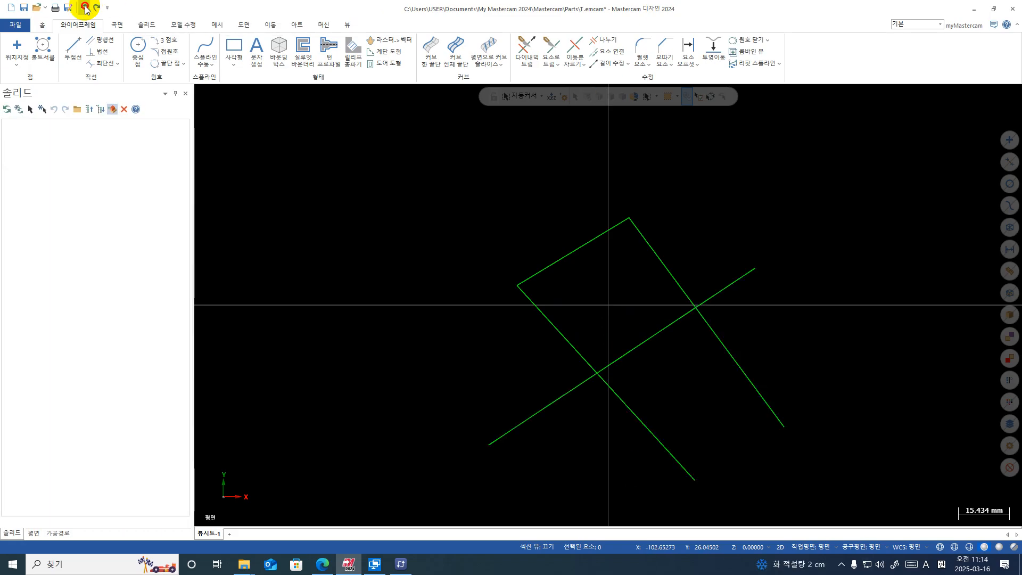
left_click(84, 7)
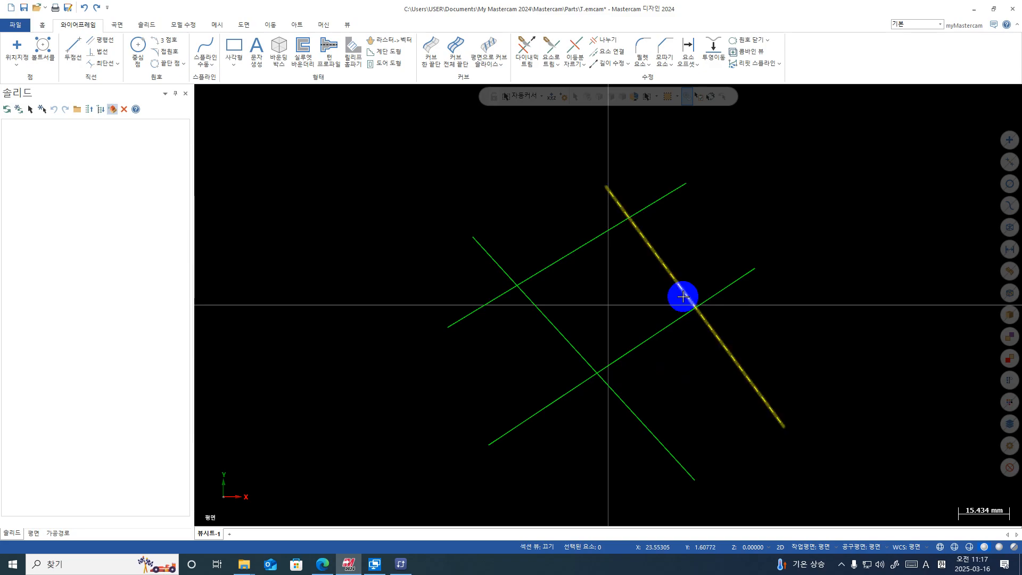
key("ctrl+1")
left_click(576, 285)
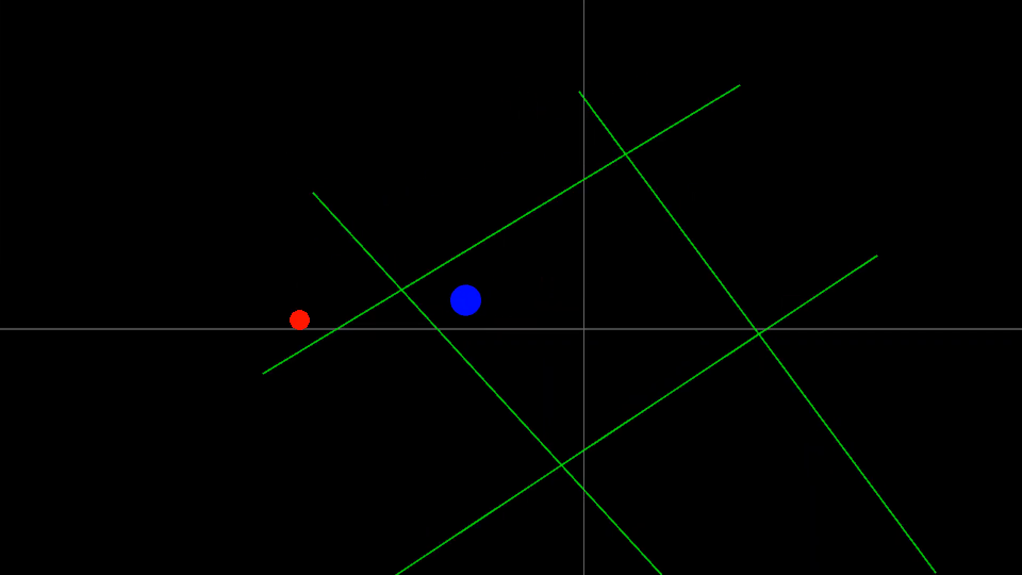
mouse_move(604, 231)
left_mouse_down()
mouse_move(497, 283)
mouse_move(593, 363)
mouse_move(647, 311)
mouse_move(778, 385)
left_mouse_up()
left_click(511, 252)
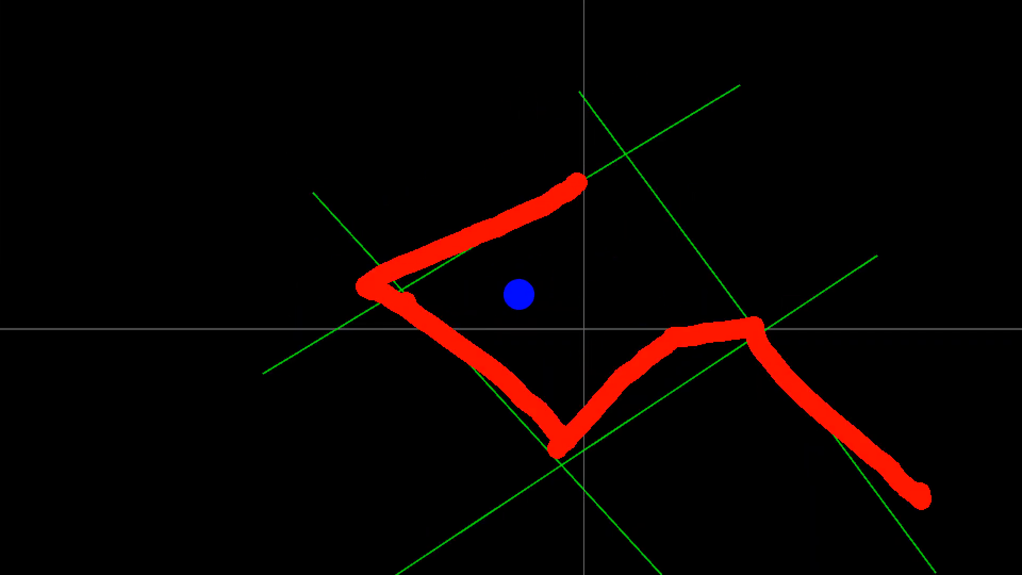
left_click_drag(637, 348, 574, 394)
left_click_drag(577, 342, 624, 379)
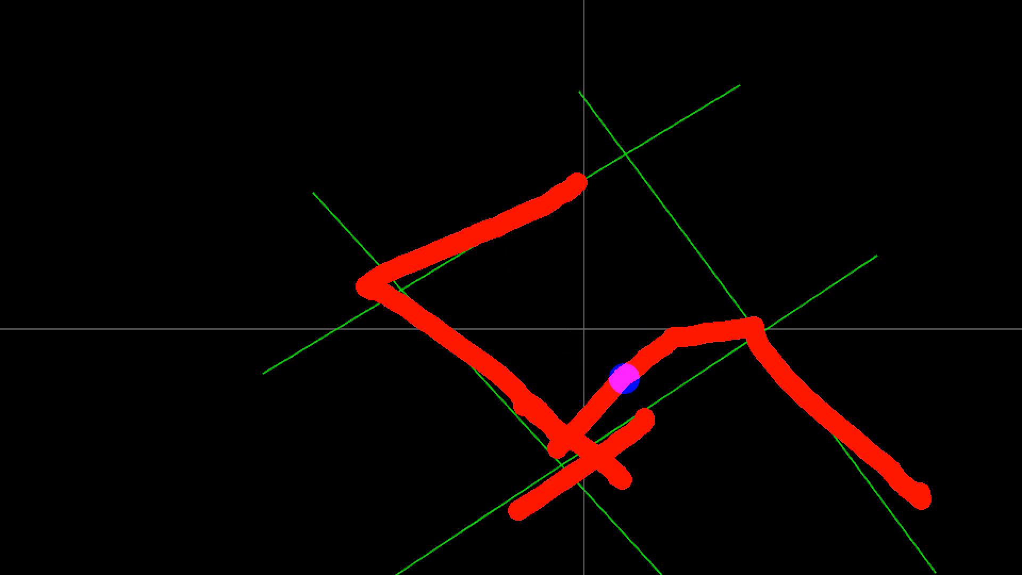
key("Escape")
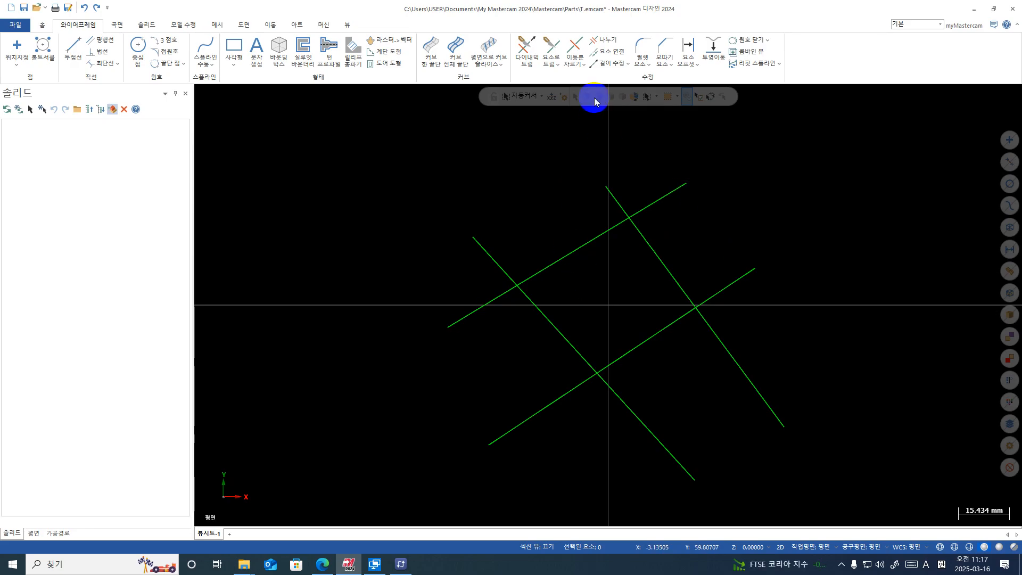
- Break all four crossing lines at their intersections with 교차점에서 자르기
left_click(585, 67)
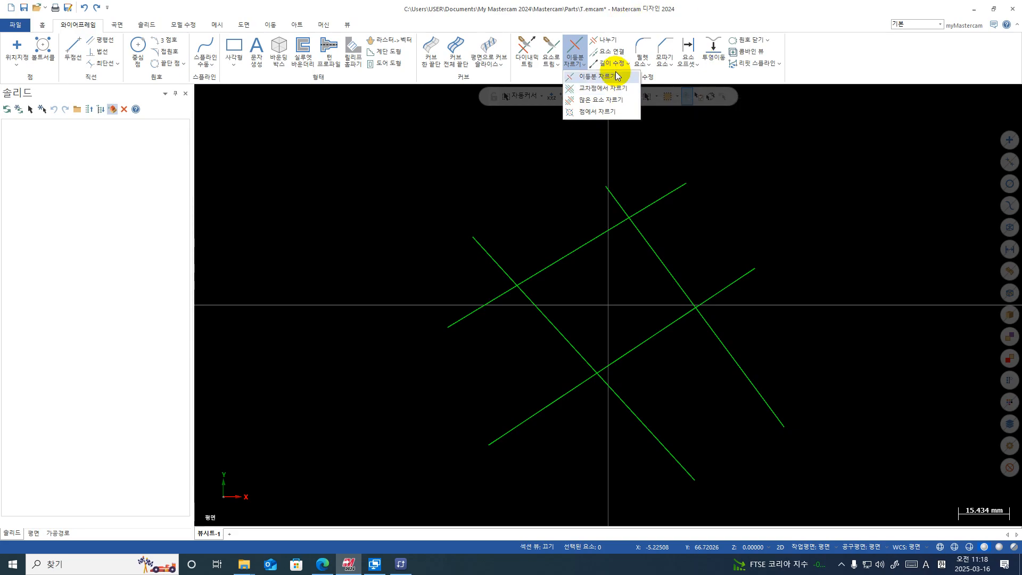
left_click(594, 89)
scroll(529, 254, "down", 3)
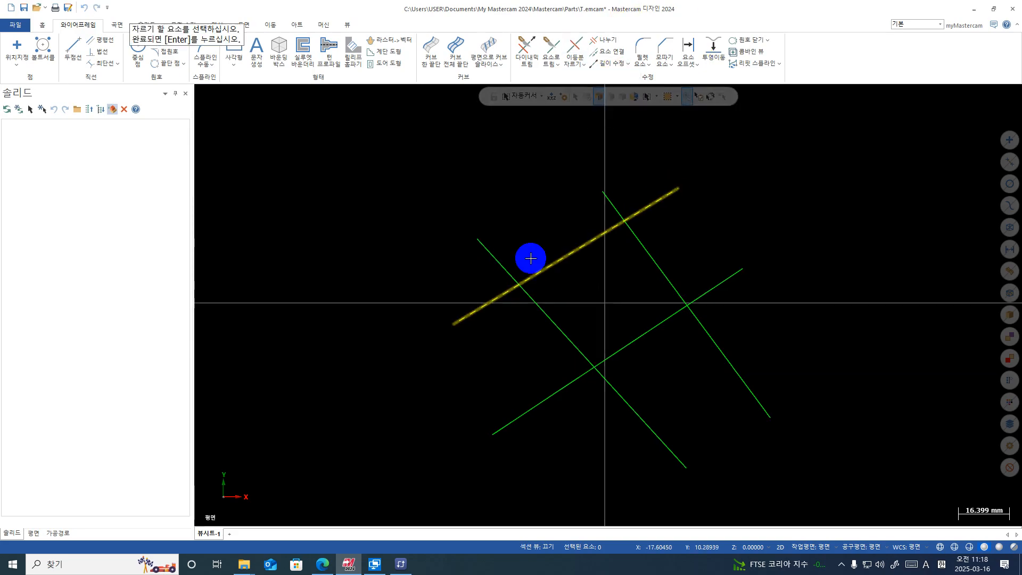
left_click_drag(755, 171, 407, 475)
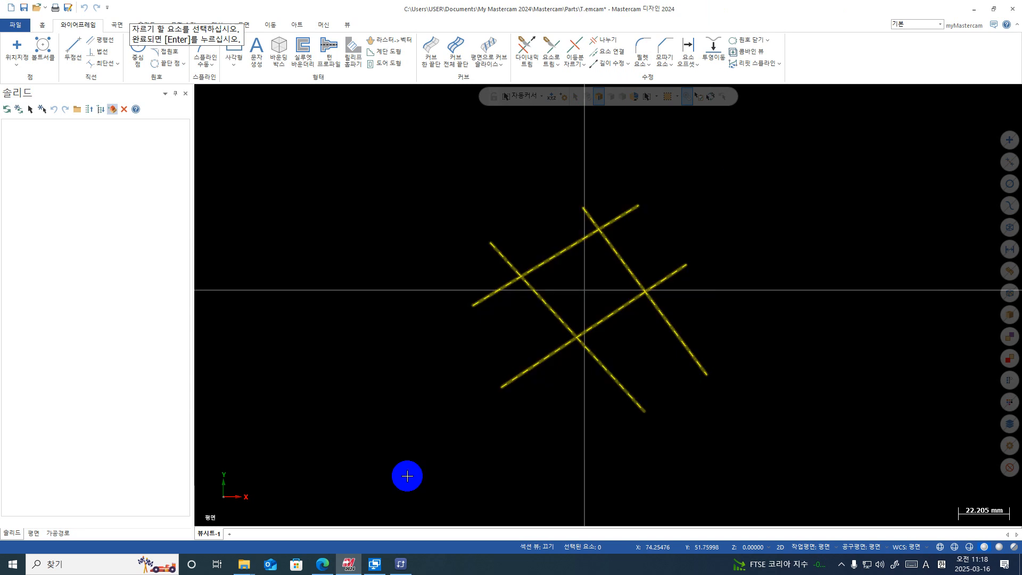
key("Return")
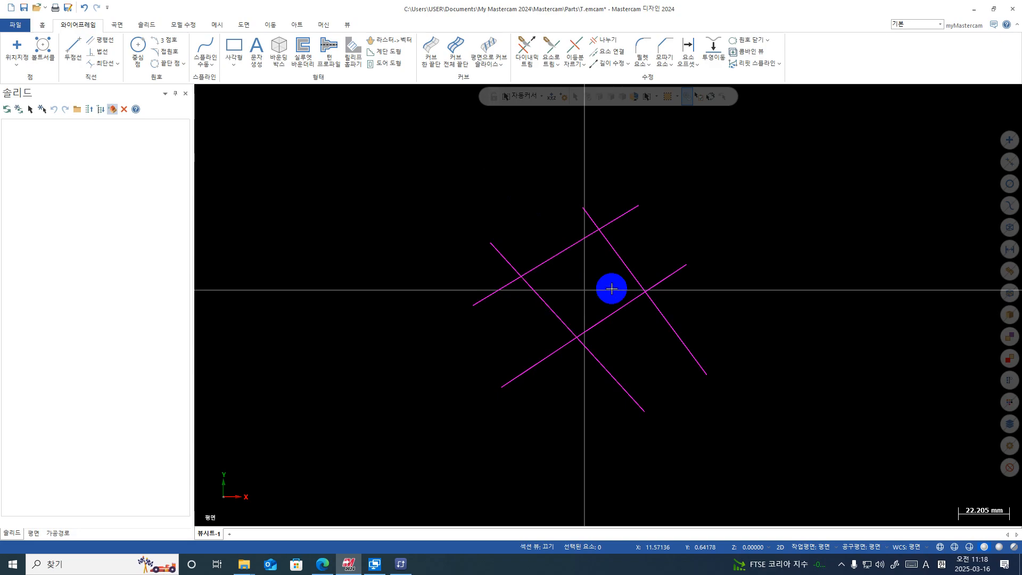
- Clear the result colors from the broken line segments
right_click(713, 155)
left_click(630, 147)
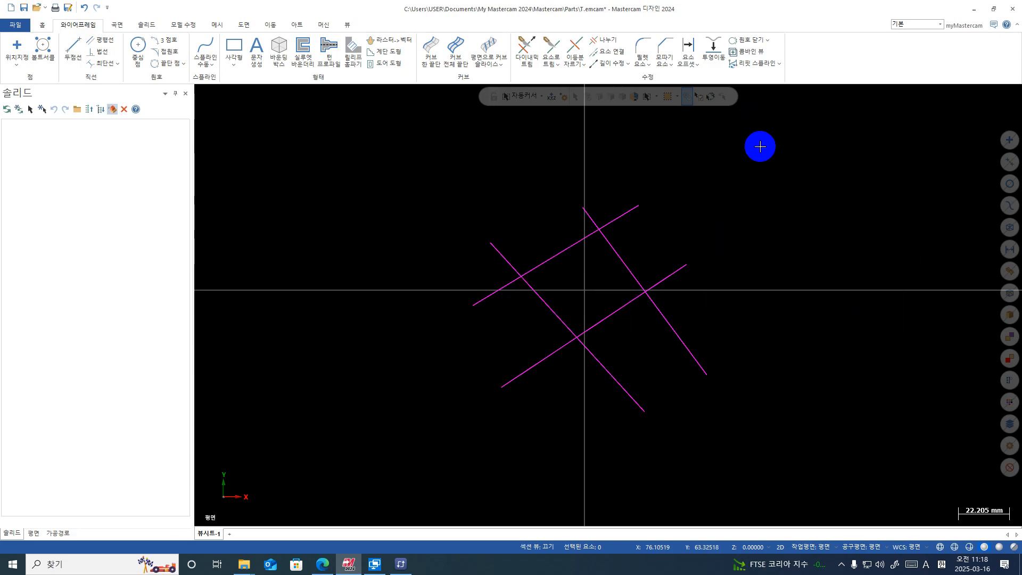
right_click(760, 145)
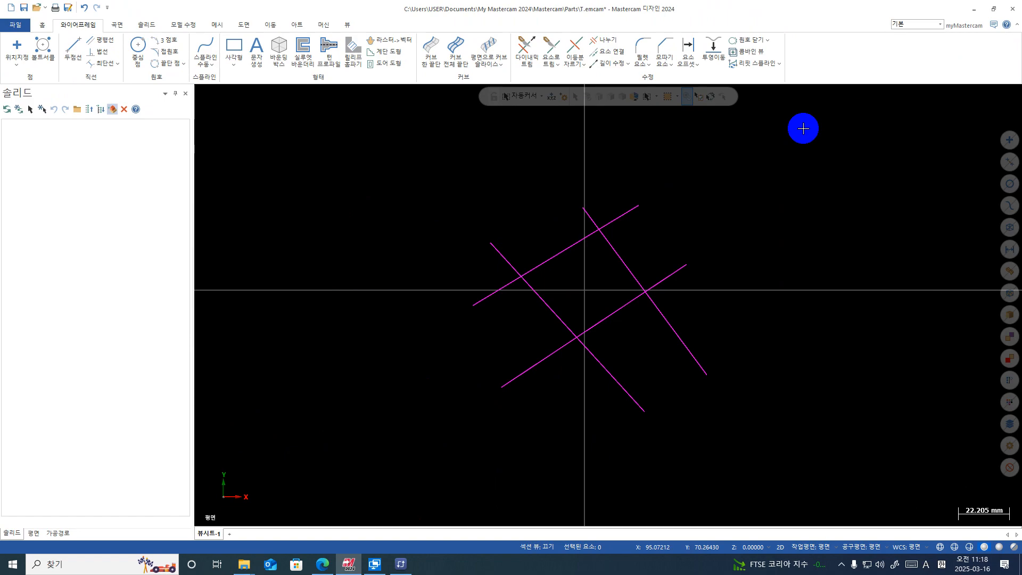
right_click(688, 181)
left_click(749, 167)
left_click(850, 114)
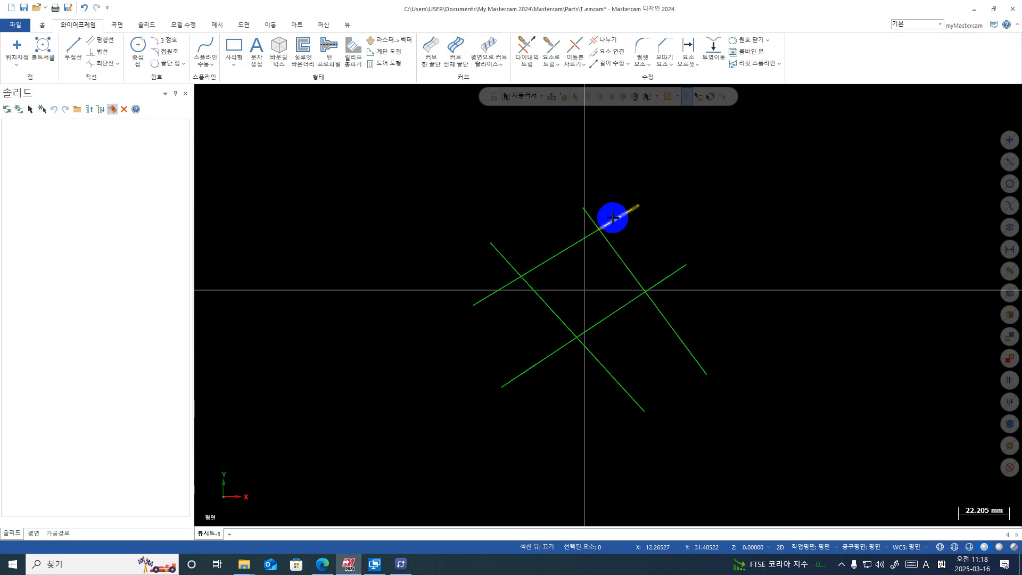
- Select the upper and left segments between the crossings, look through the Trim to Entities variants, and clear the selection
left_click(562, 253)
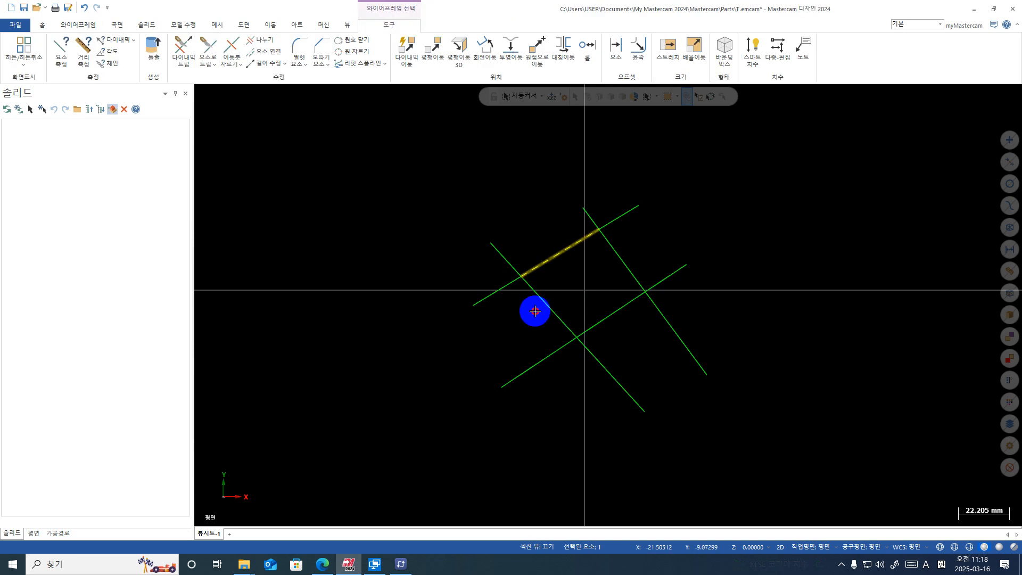
left_click(561, 315)
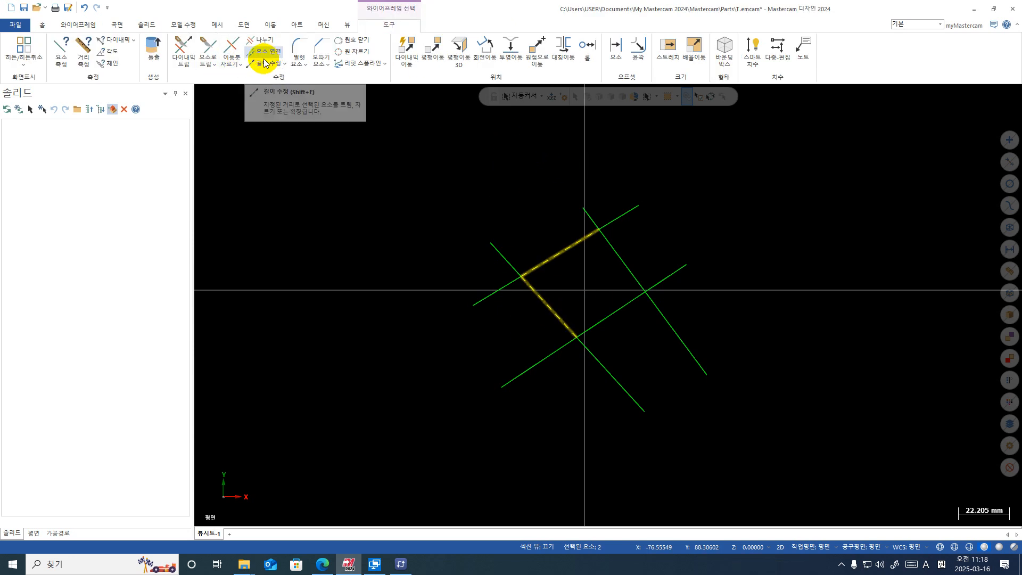
left_click(210, 63)
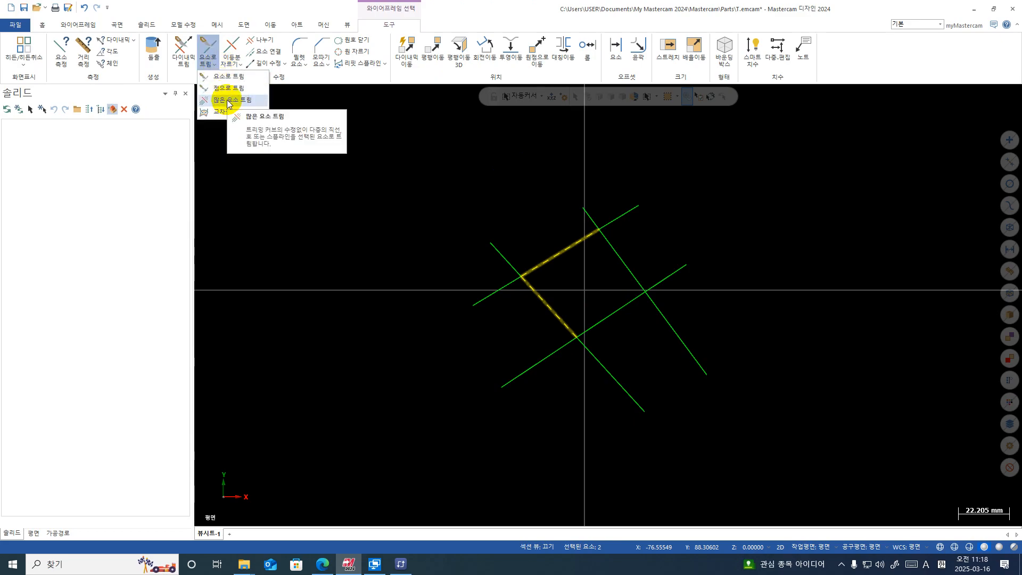
left_click(246, 215)
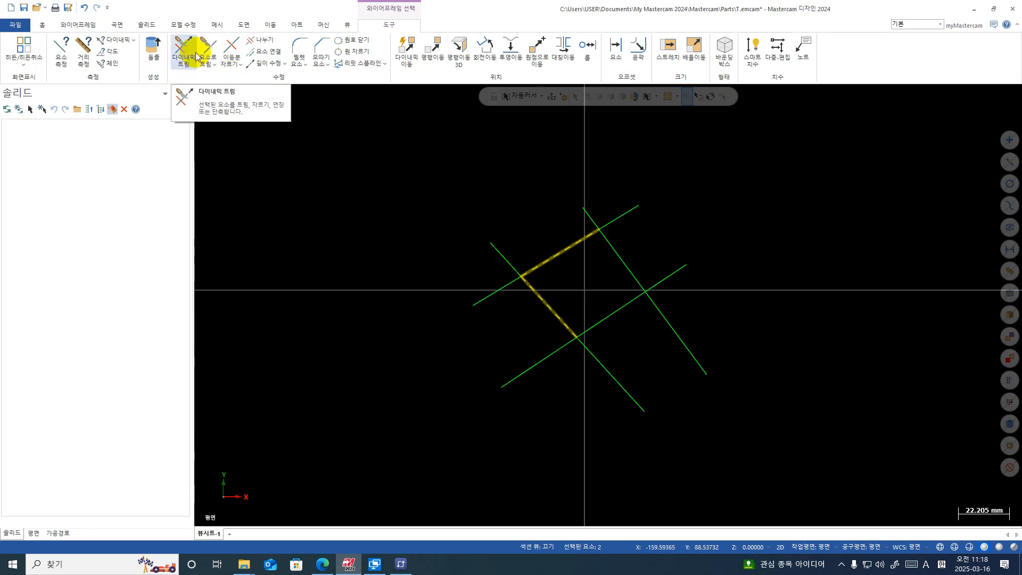
left_click(332, 204)
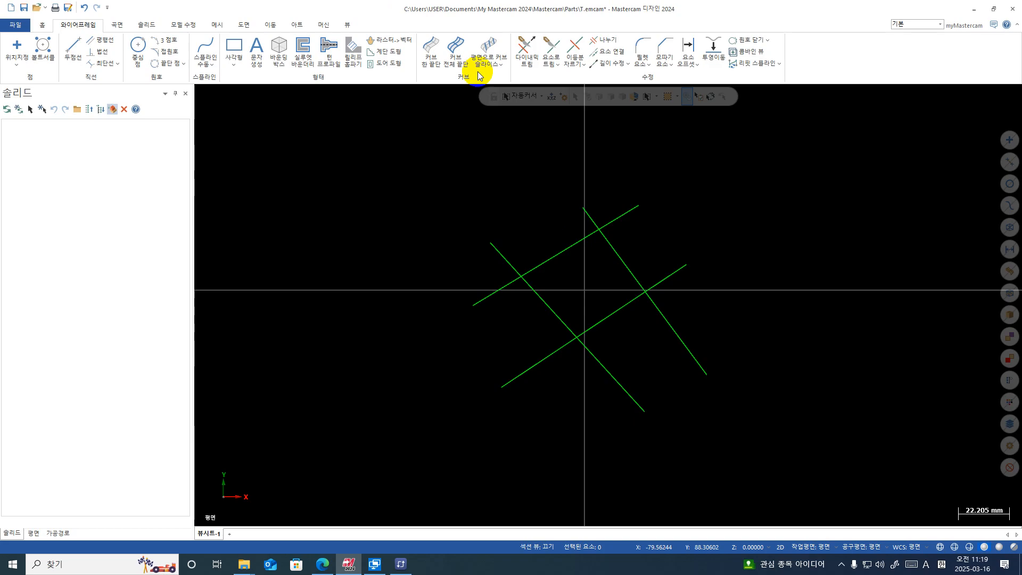
left_click(557, 65)
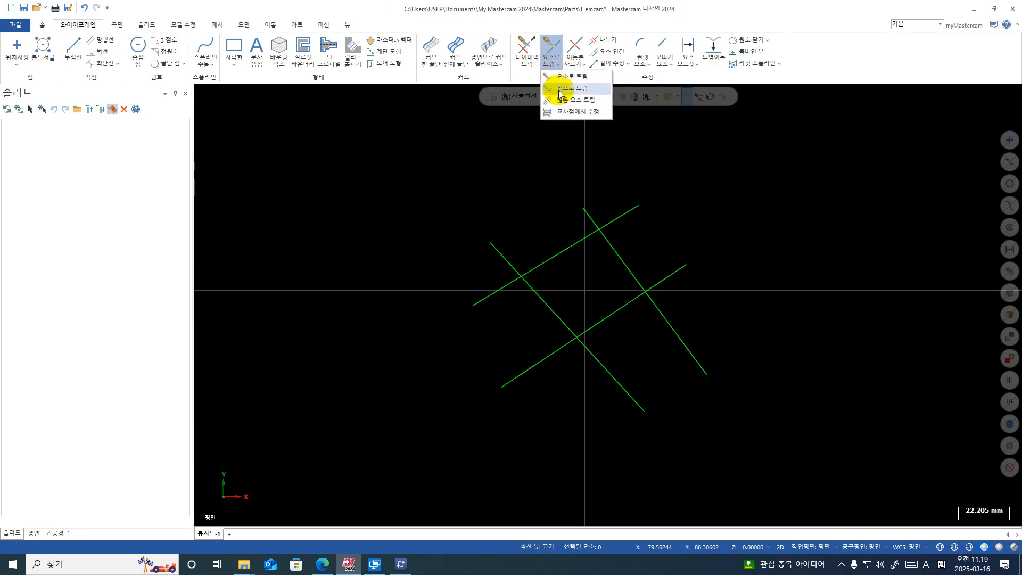
left_click(575, 61)
left_click(578, 62)
left_click(586, 91)
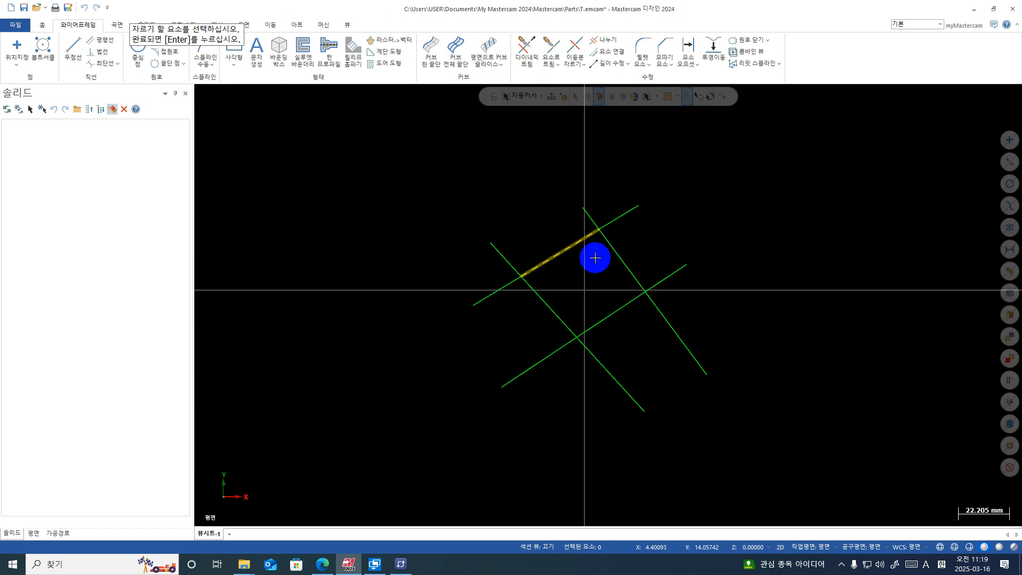
key("Escape")
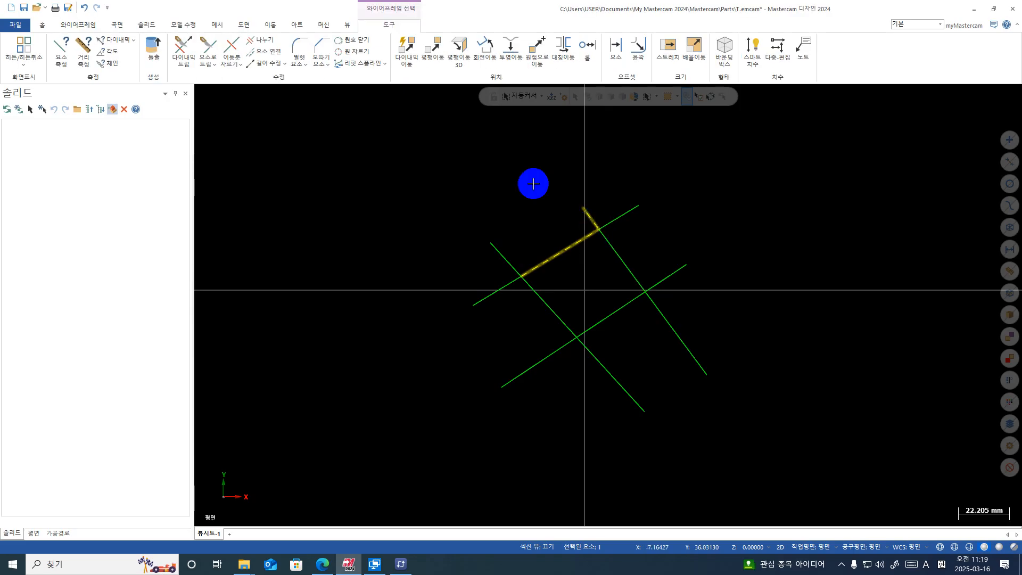
left_click(78, 28)
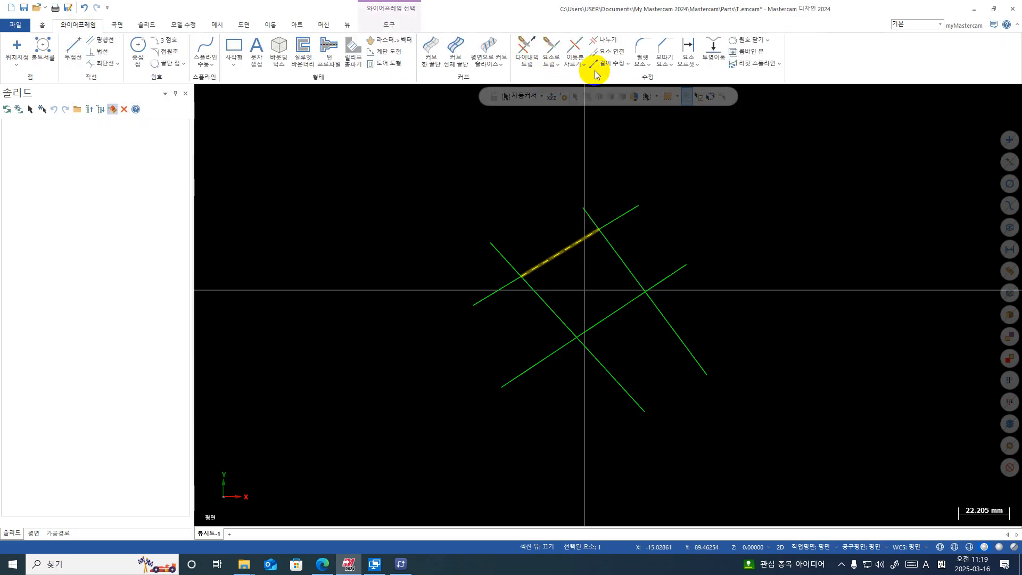
left_click(585, 65)
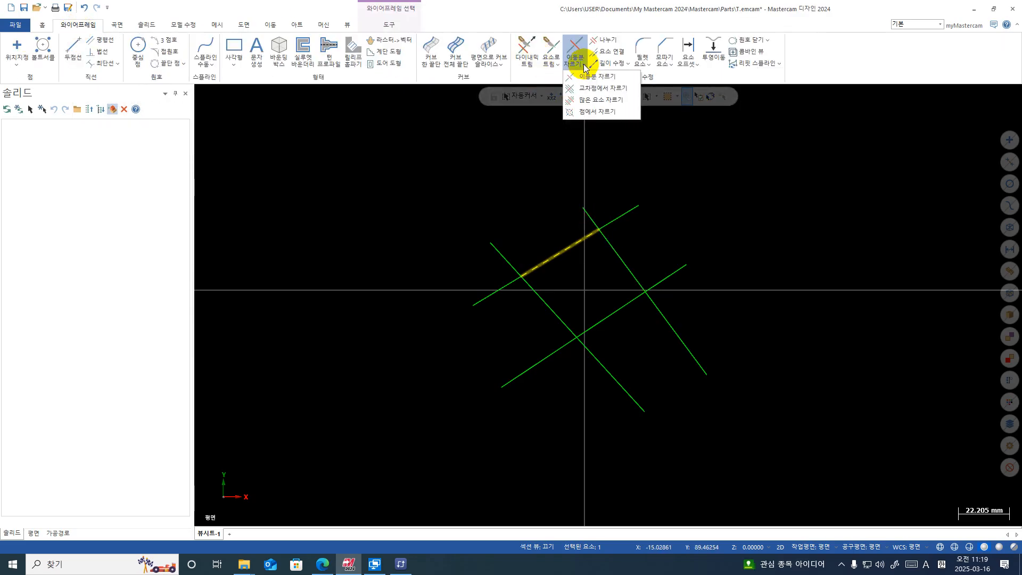
left_click(694, 211)
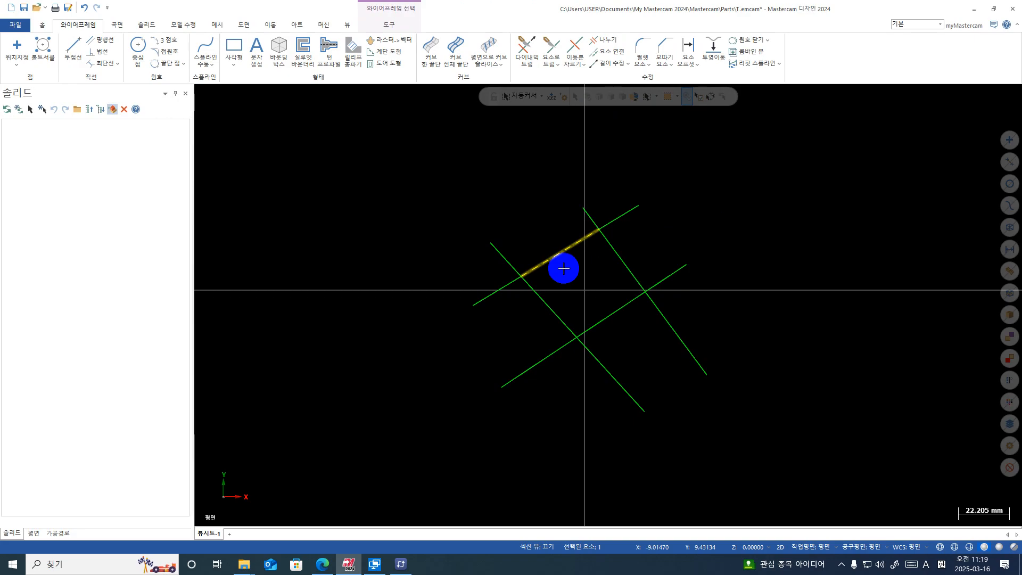
key("Escape")
scroll(482, 322, "up", 1)
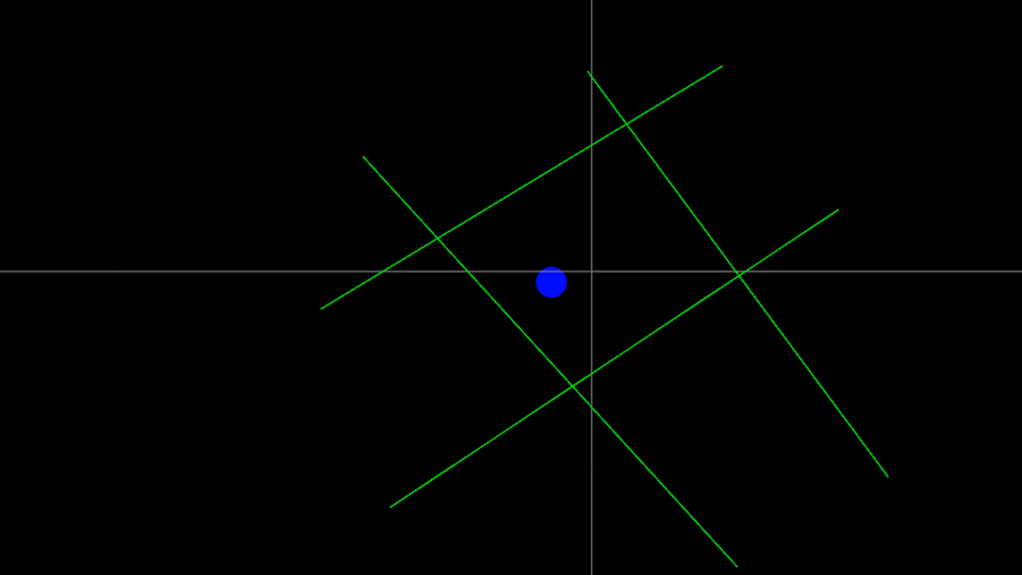
left_click_drag(424, 352, 726, 183)
left_click_drag(128, 411, 468, 147)
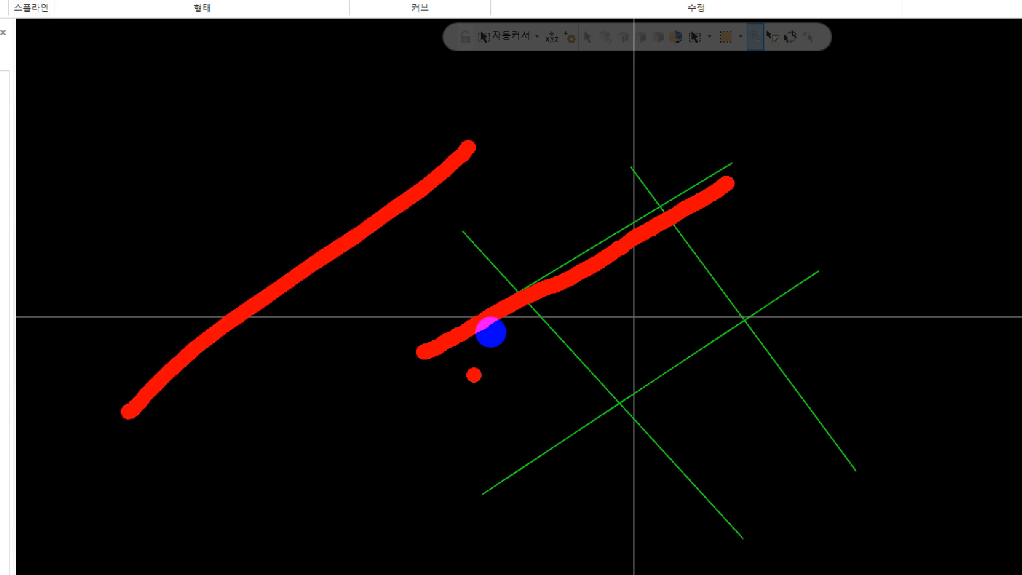
mouse_move(156, 85)
left_mouse_down()
mouse_move(248, 96)
mouse_move(236, 349)
left_mouse_up()
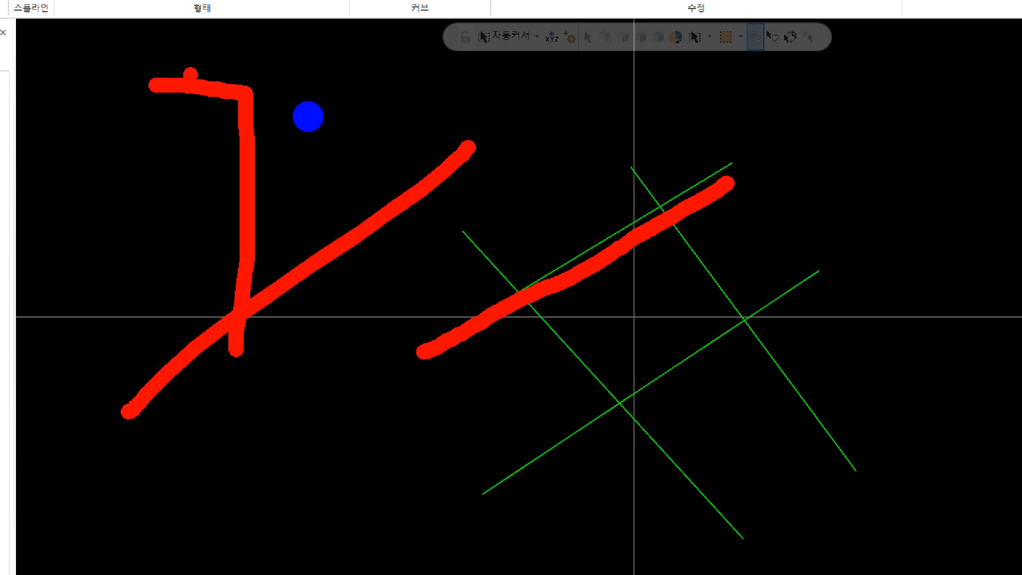
mouse_move(155, 95)
left_mouse_down()
mouse_move(229, 96)
mouse_move(223, 307)
left_mouse_up()
key("Escape")
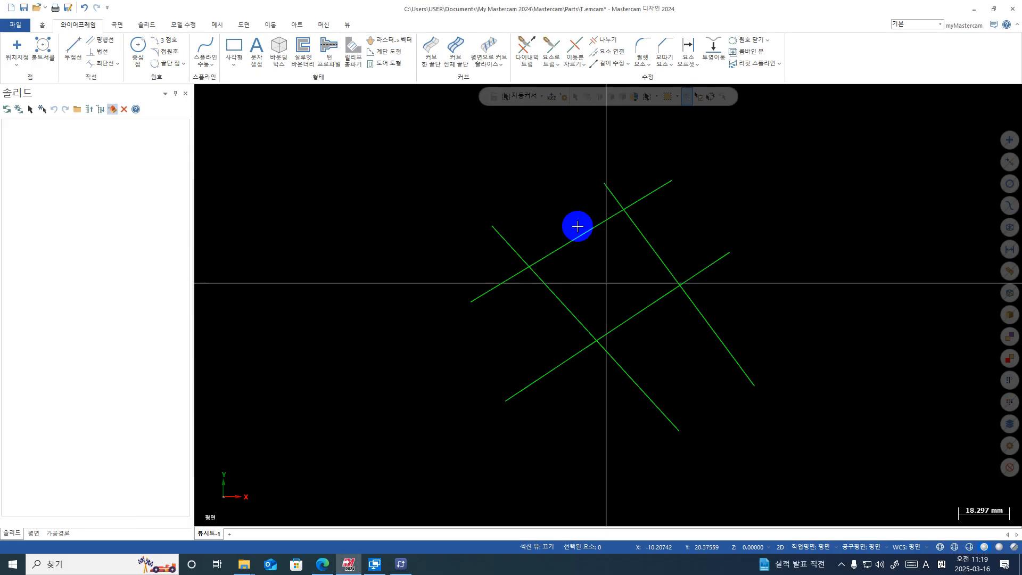
- Try joining the upper rising line's three collinear segments with 요소 연결, keeping 틈새 채우기 enabled
left_click(577, 225)
left_click(642, 199)
left_click(484, 293)
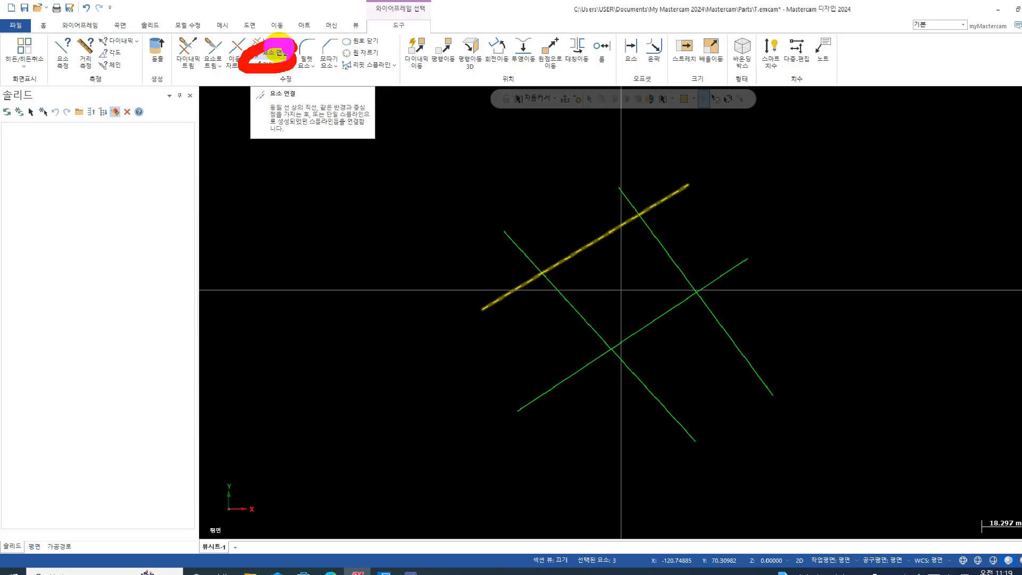
left_click(498, 103)
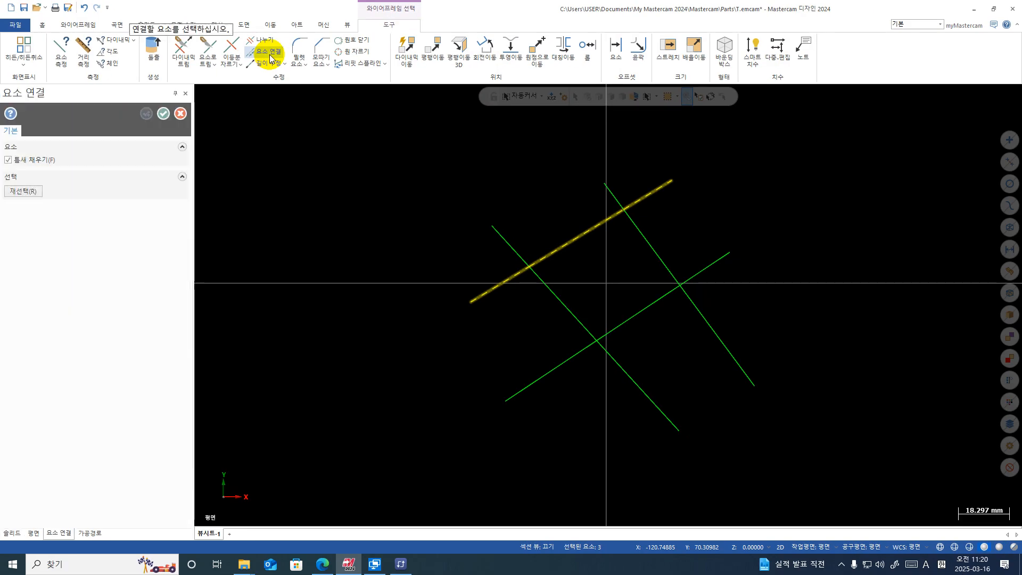
left_click(566, 120)
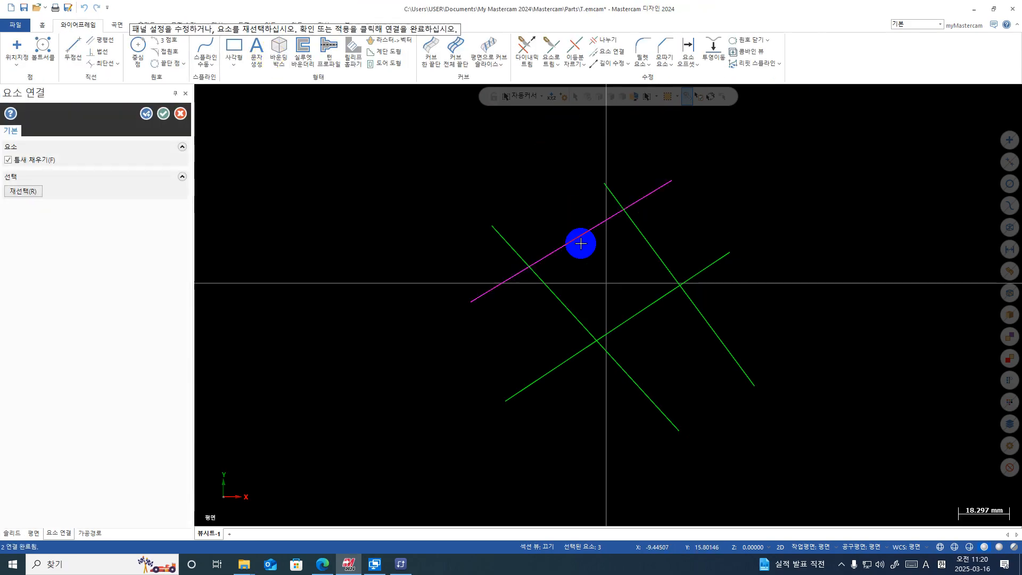
key("Return")
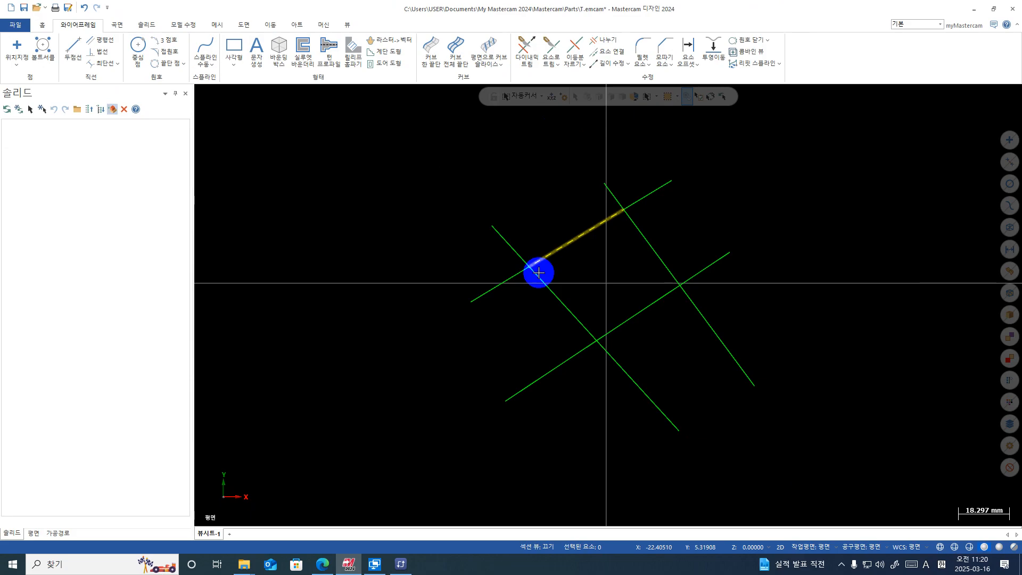
- Join the three collinear segments of the upper rising line into one line with 요소 연결
left_click(478, 293)
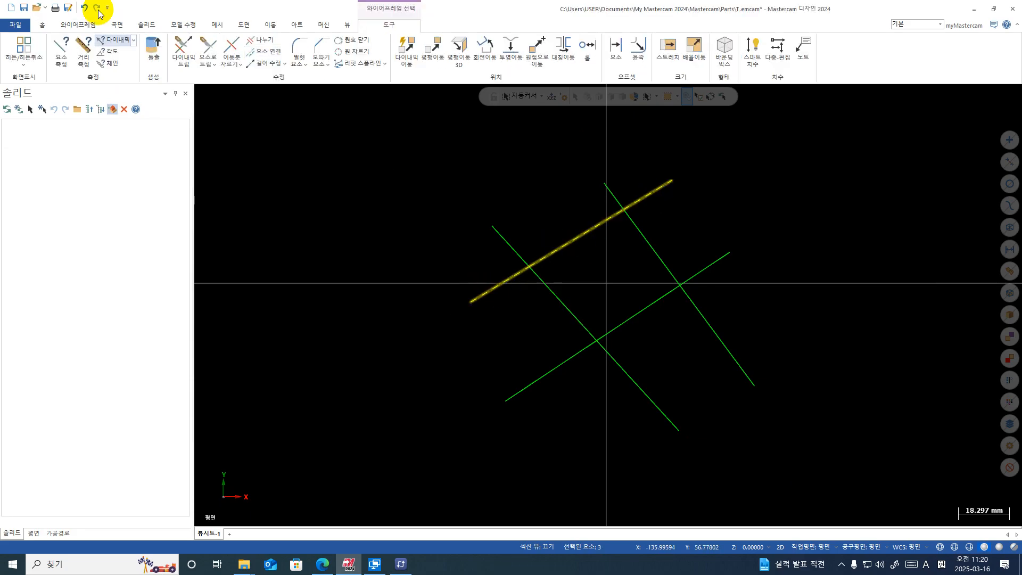
left_click(263, 51)
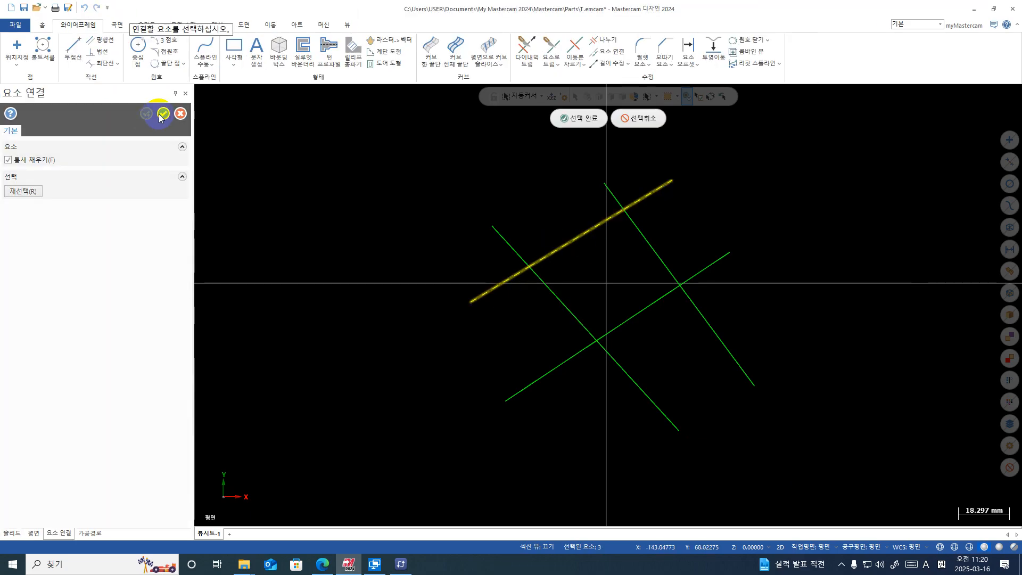
left_click(577, 118)
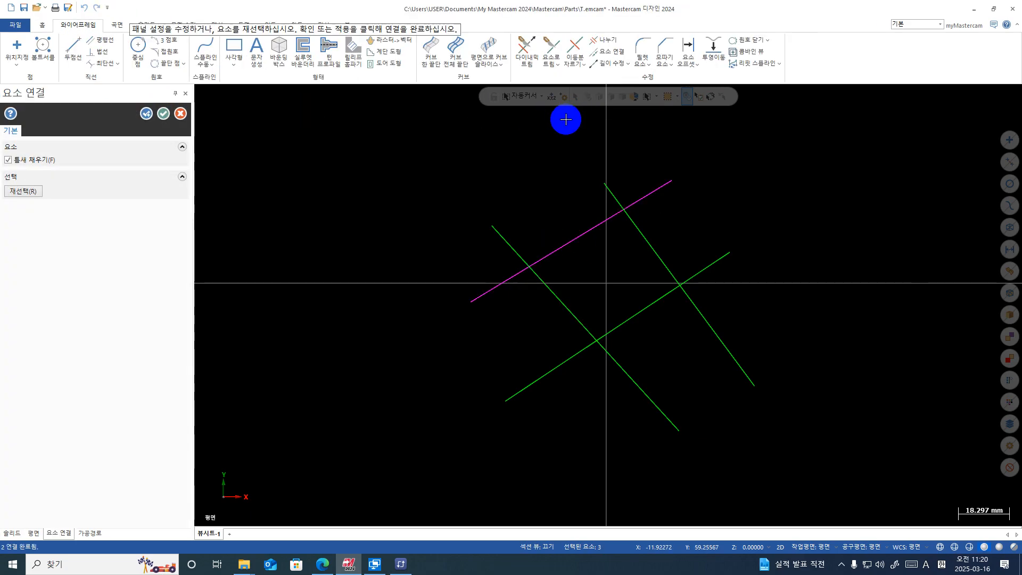
left_click(163, 115)
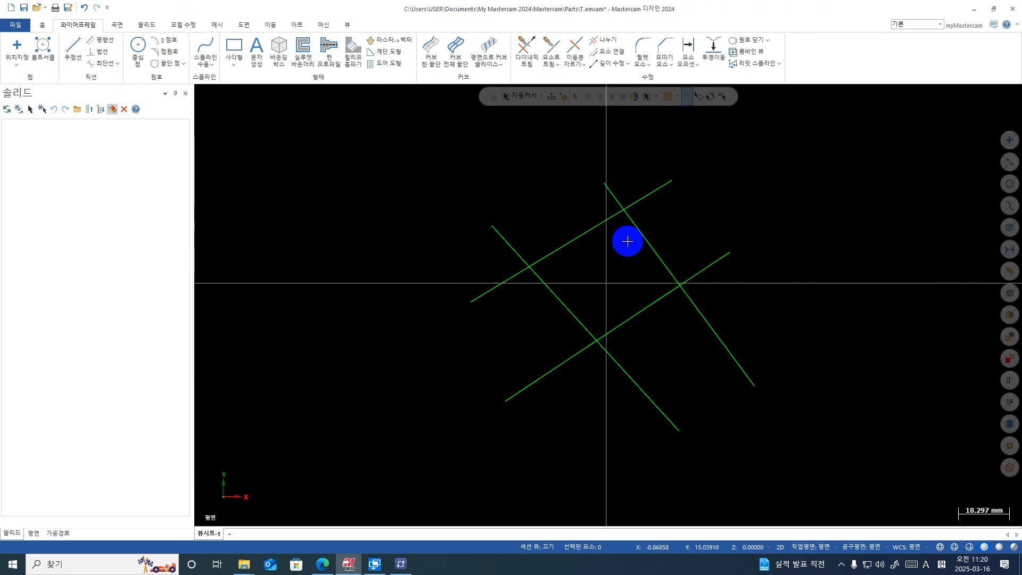
- Join the middle and lower segments of the right descending line with 요소 연결, leaving its short upper segment separate
left_click(648, 243)
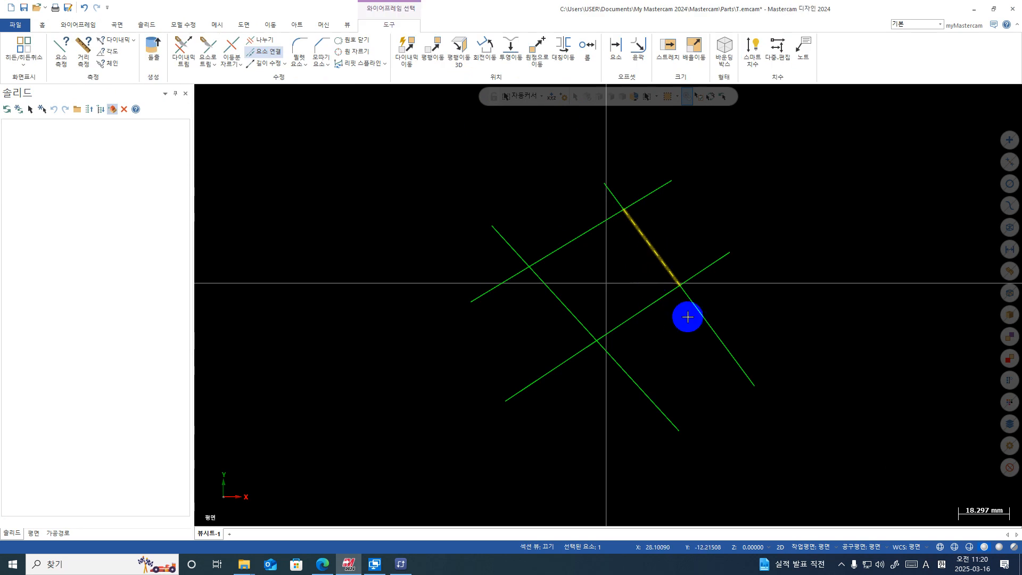
left_click(710, 333)
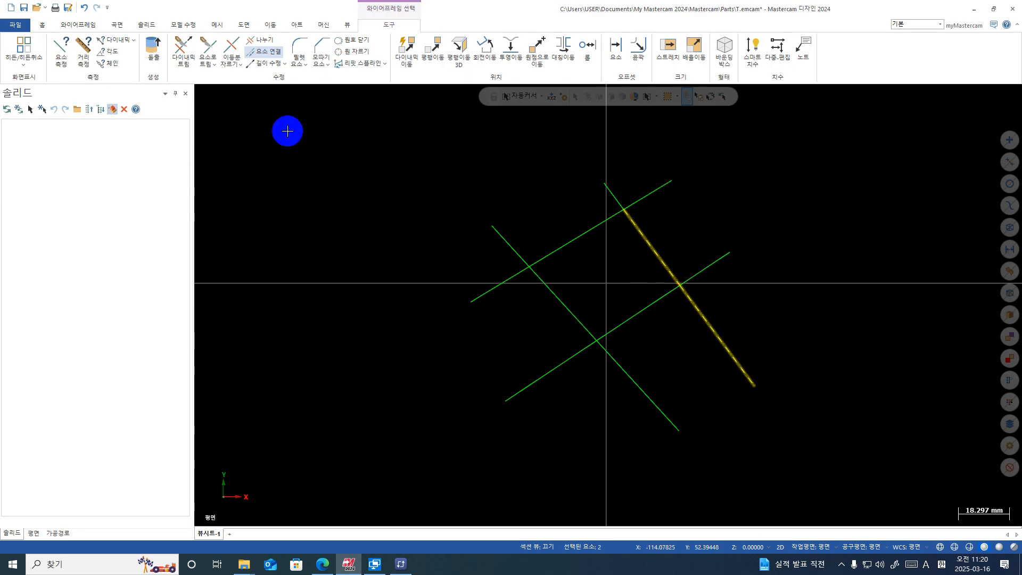
left_click(269, 52)
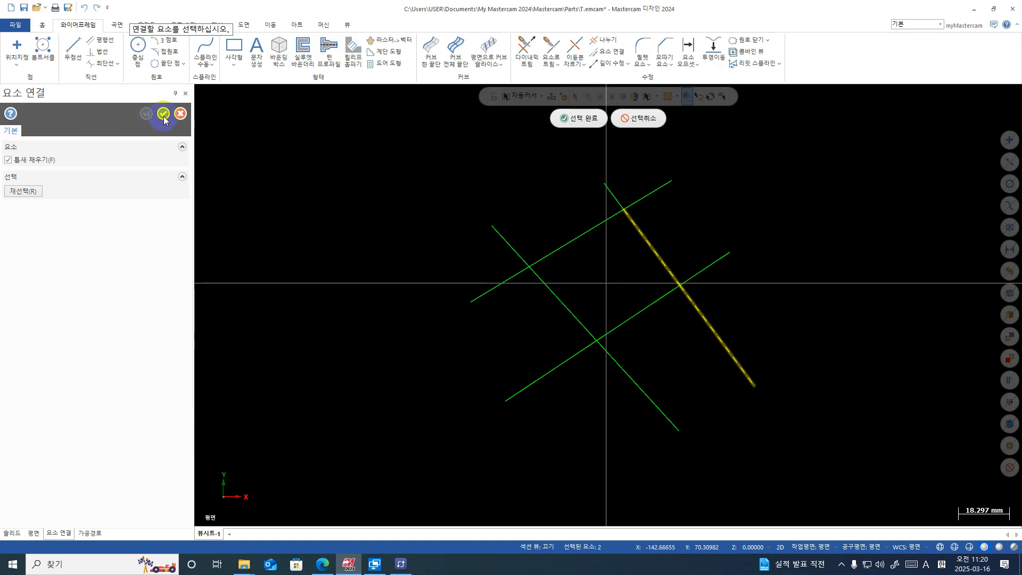
left_click(580, 119)
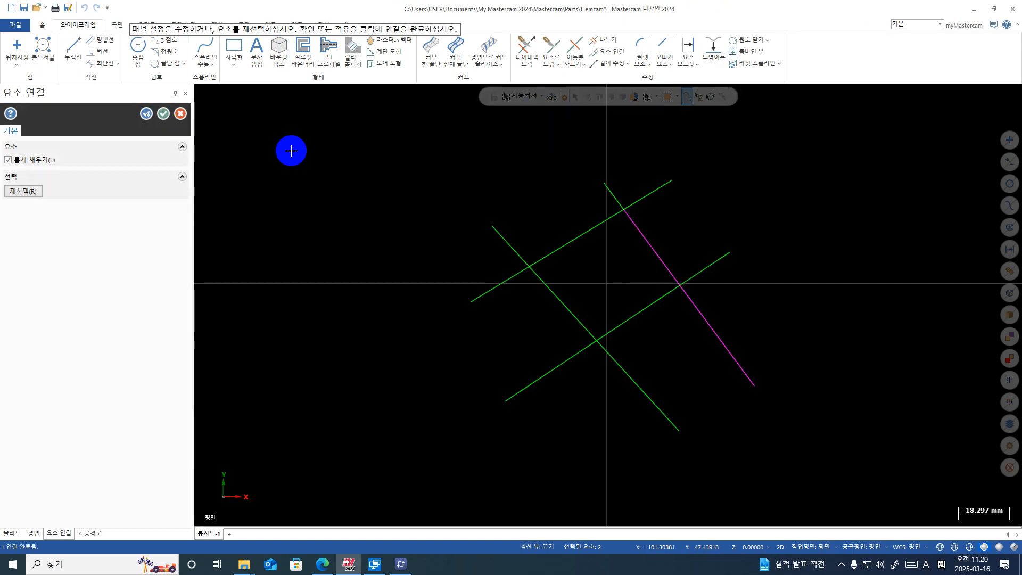
left_click(163, 113)
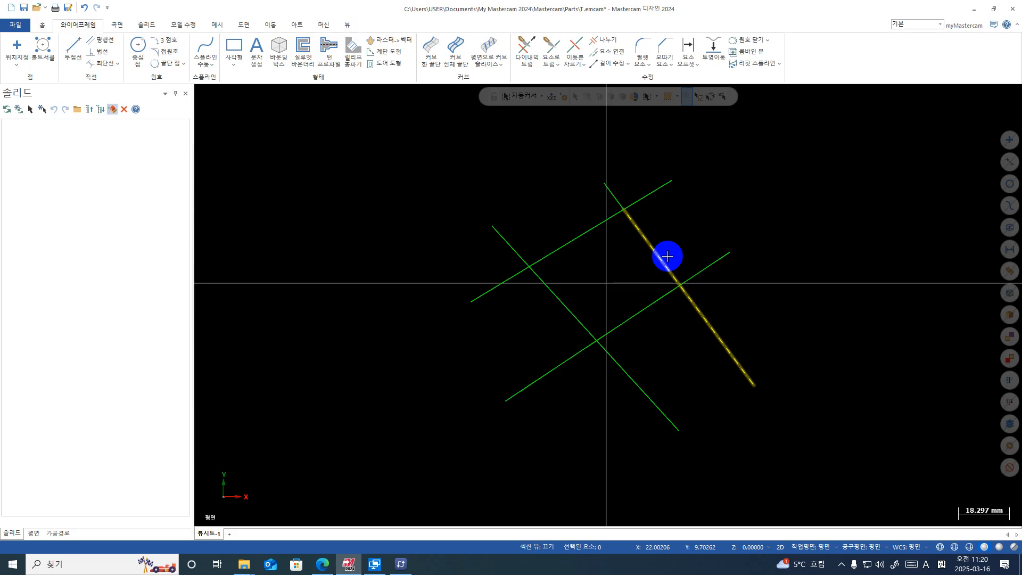
left_click(667, 256)
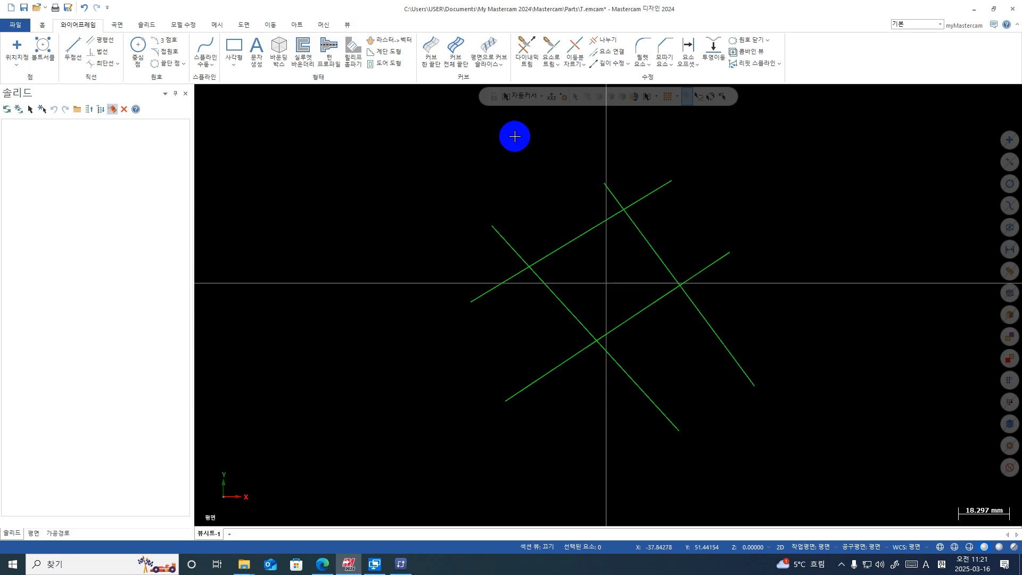
key("ctrl+1")
left_click(615, 67)
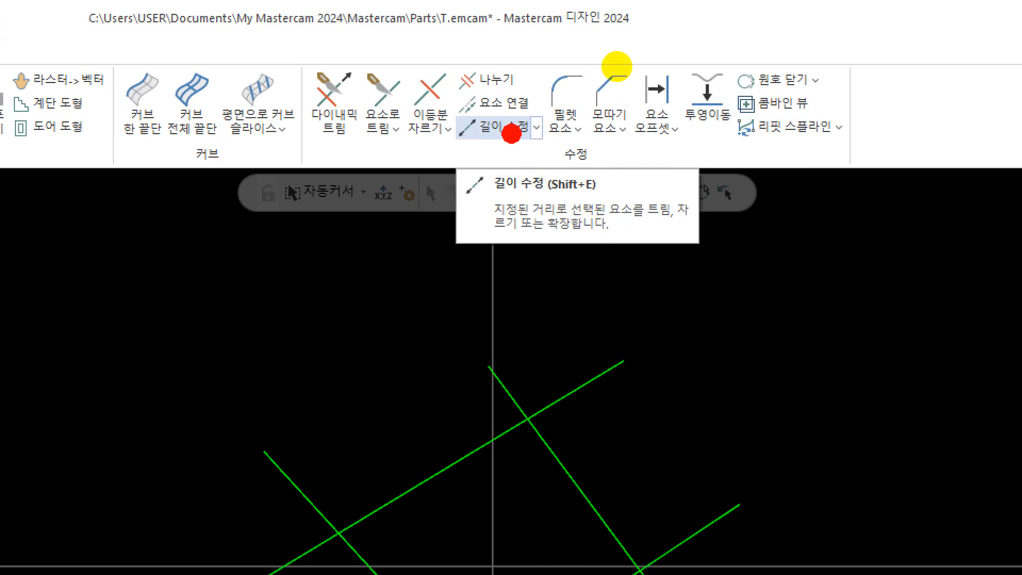
mouse_move(646, 56)
left_mouse_down()
mouse_move(587, 81)
mouse_move(577, 43)
mouse_move(640, 47)
left_mouse_up()
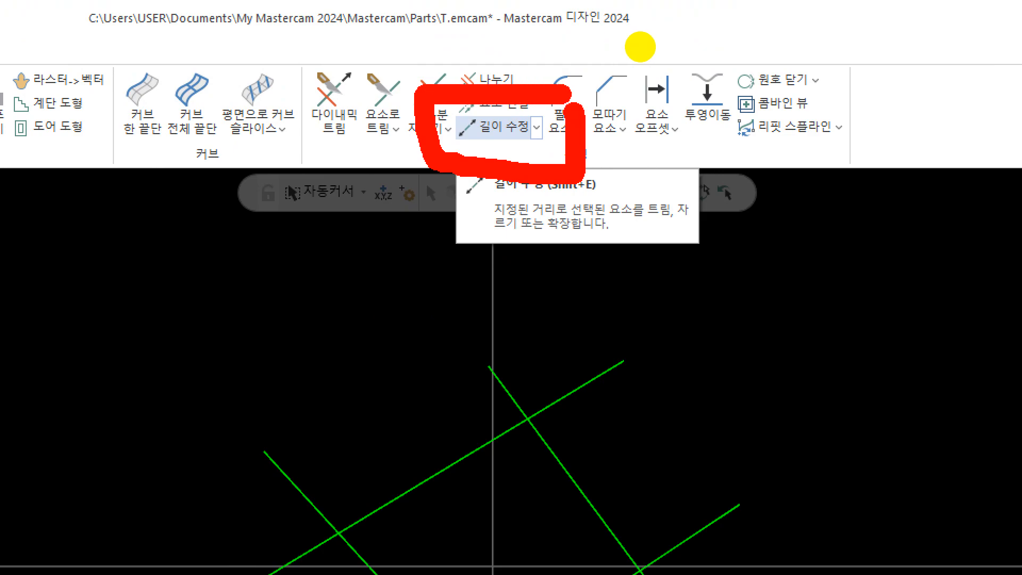
key("Escape")
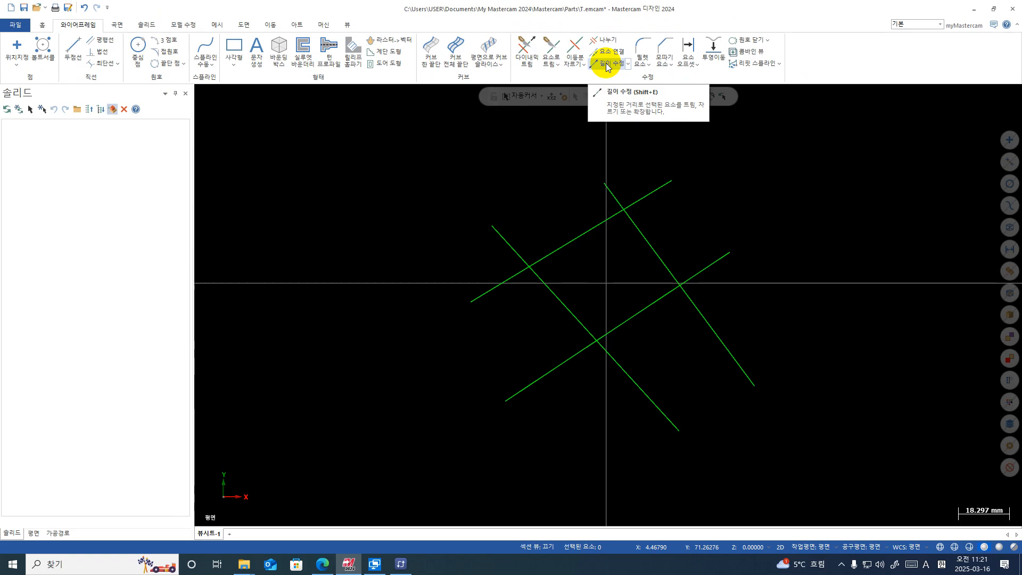
- Extend the lower end of the right descending line twice by 40 mm with 길이 수정 set to 연장
left_click(607, 65)
left_click(57, 215)
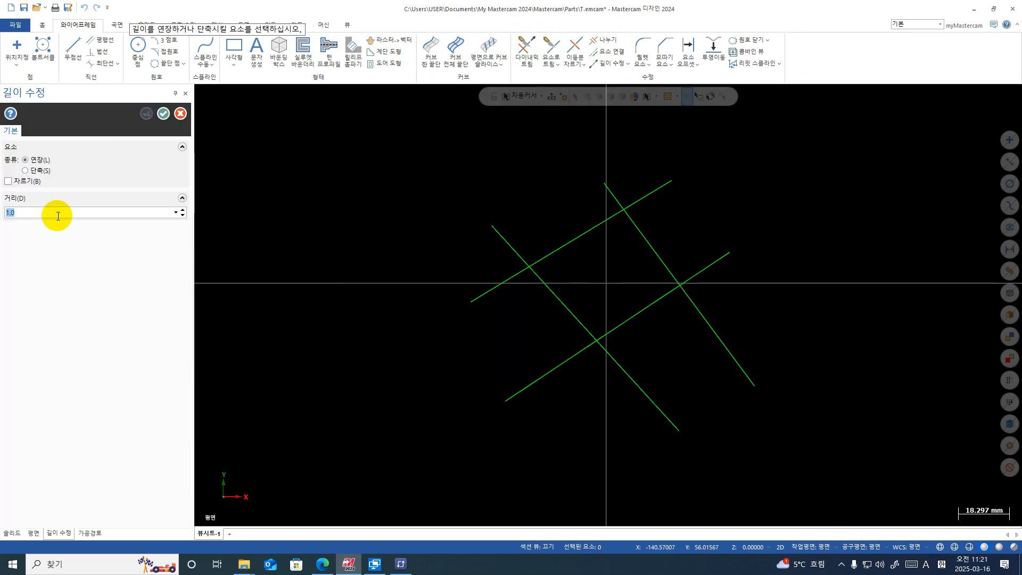
type("20")
type("40")
key("Return")
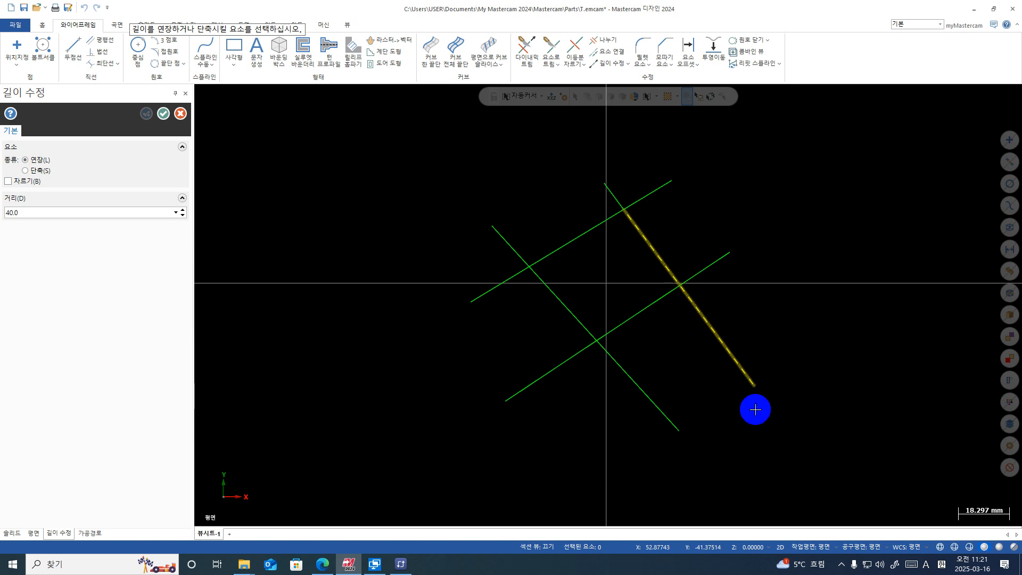
left_click(756, 382)
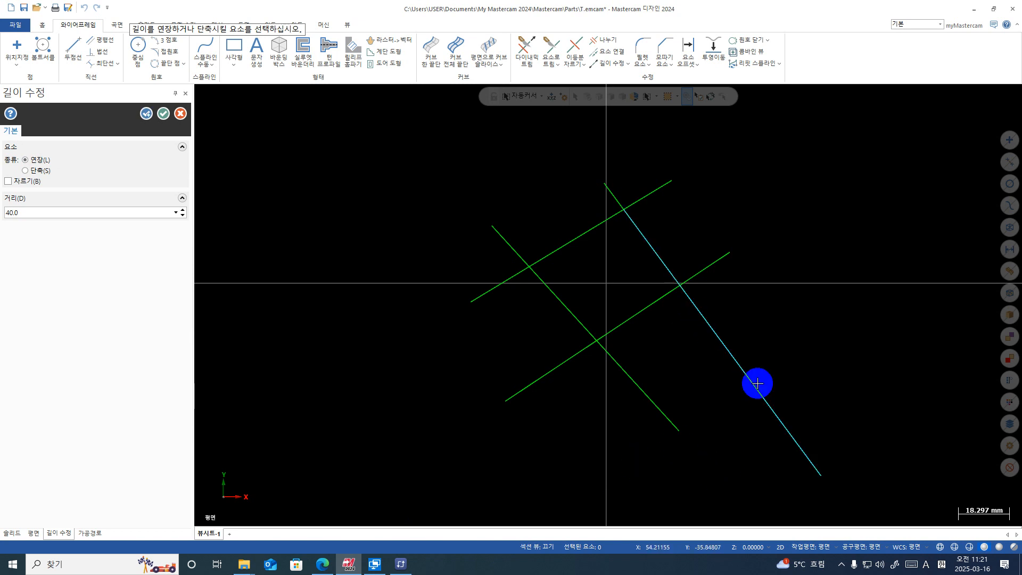
left_click(820, 468)
- Extend the upper rising line by 40 mm twice at its upper-right end and once at its lower-left end, and apply
left_click(661, 189)
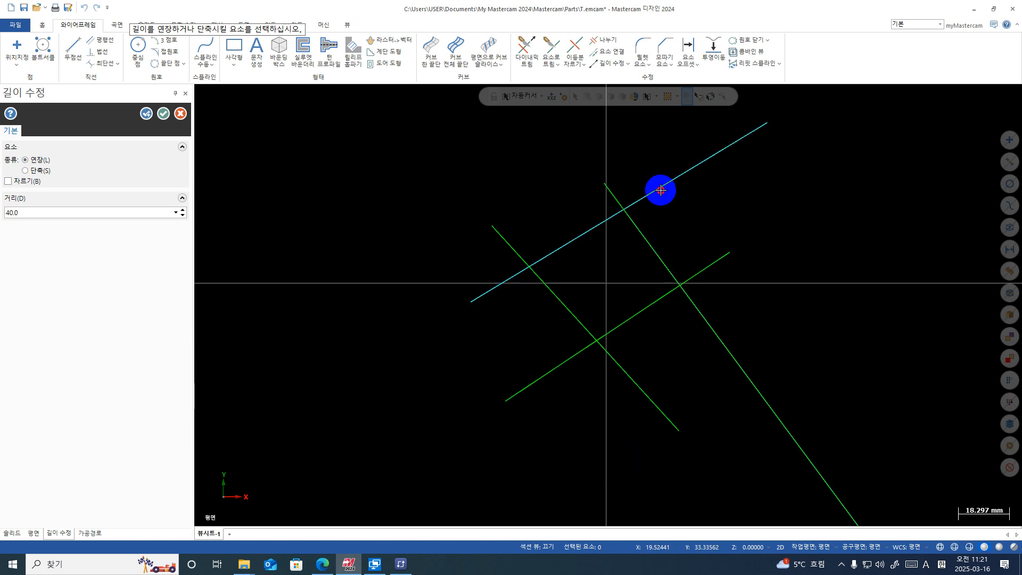
left_click(751, 128)
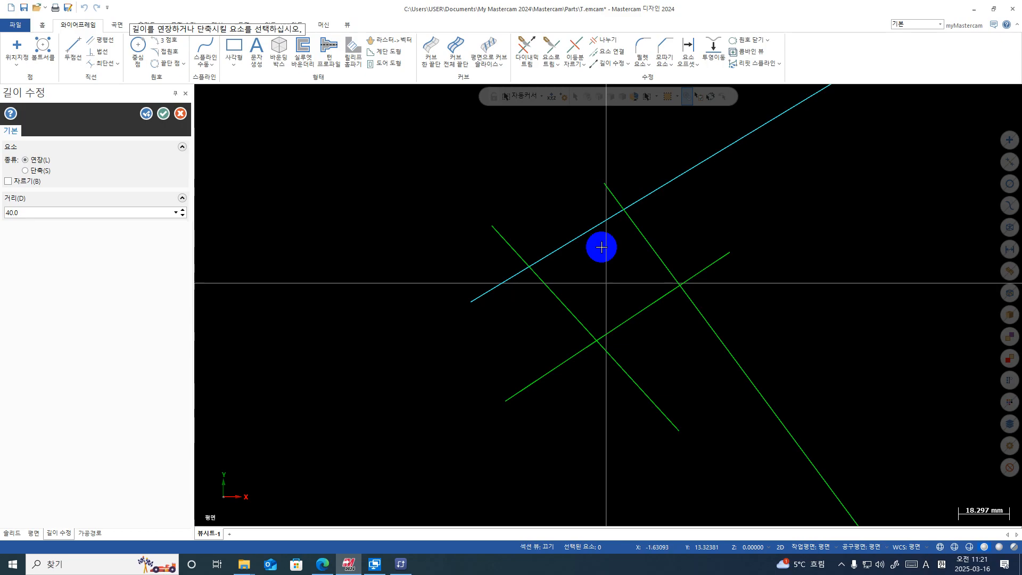
left_click(486, 298)
scroll(486, 298, "down", 1)
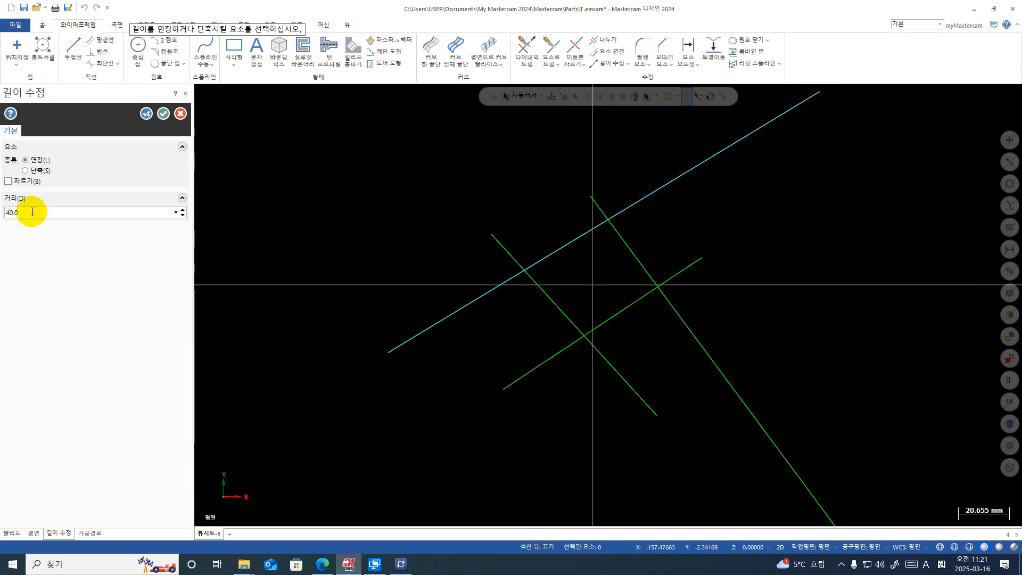
left_click(146, 114)
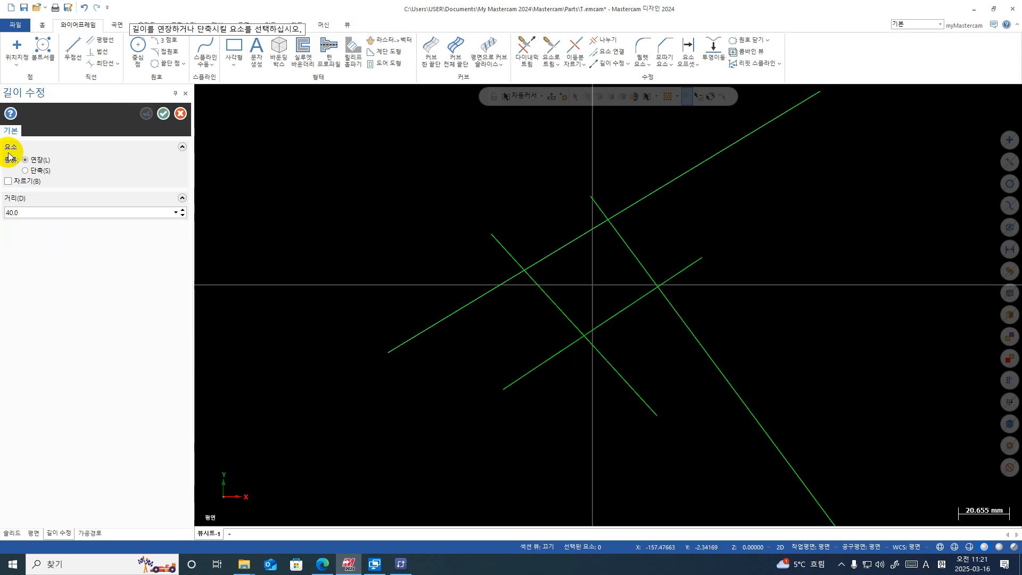
- Switch 길이 수정 to 단축 and shorten the upper rising line's upper-right end twice by 40 mm
left_click(25, 171)
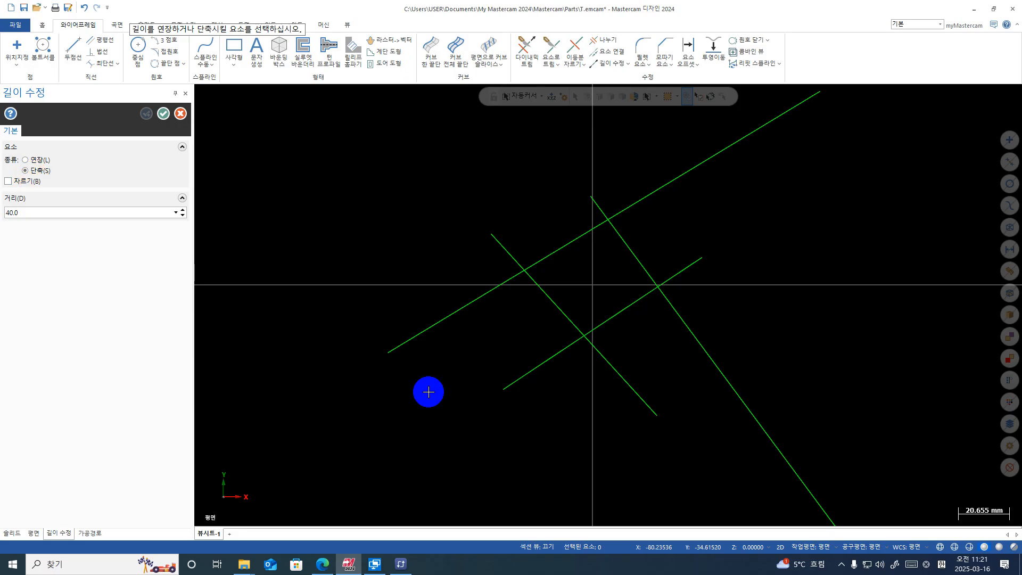
scroll(429, 392, "down", 1)
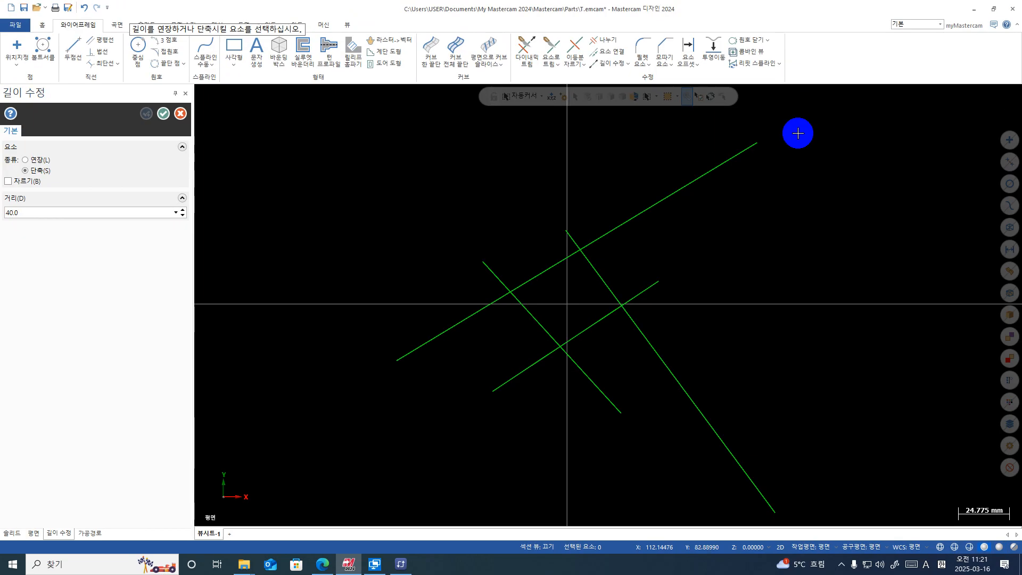
left_click(745, 149)
left_click(682, 189)
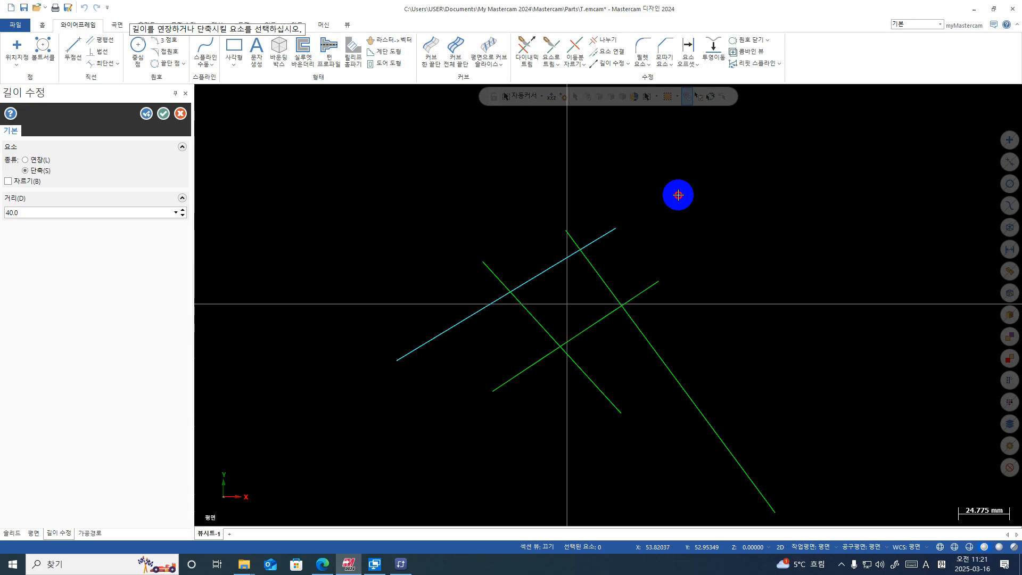
- Shorten the right descending line's lower end twice and the upper rising line's lower-left end once by 40 mm, and finish 길이 수정
left_click(758, 495)
left_click(712, 433)
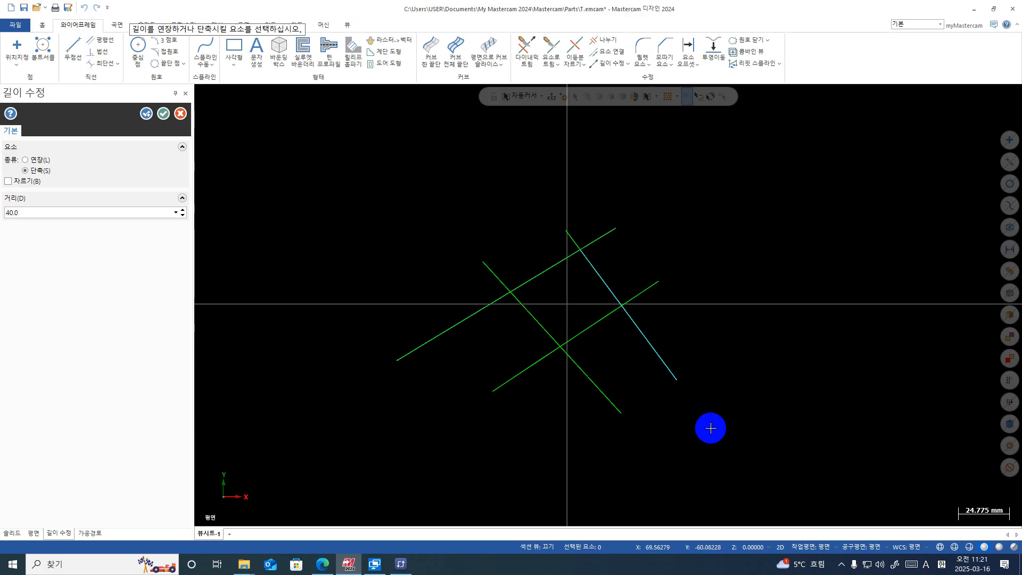
left_click(406, 348)
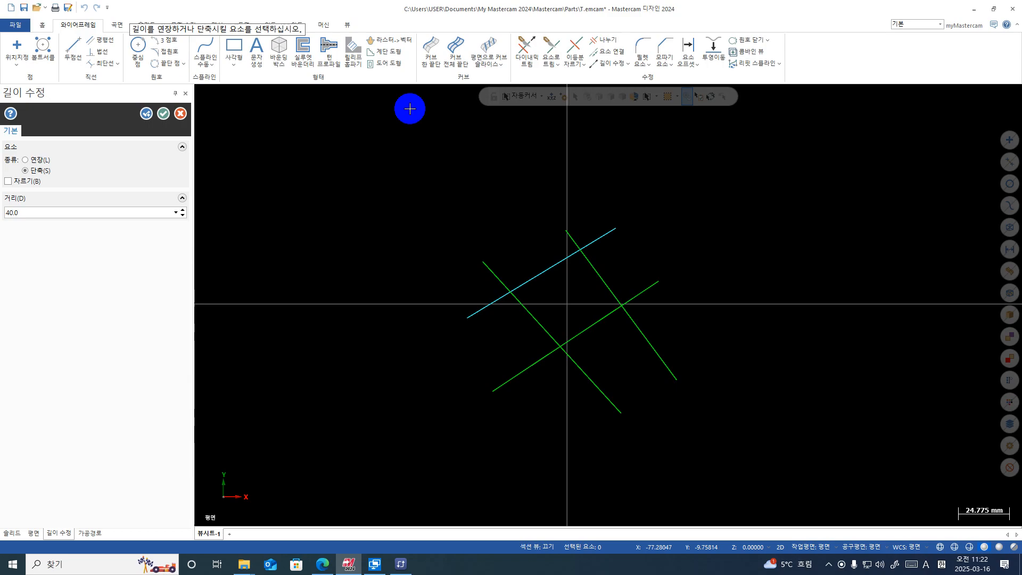
left_click(169, 122)
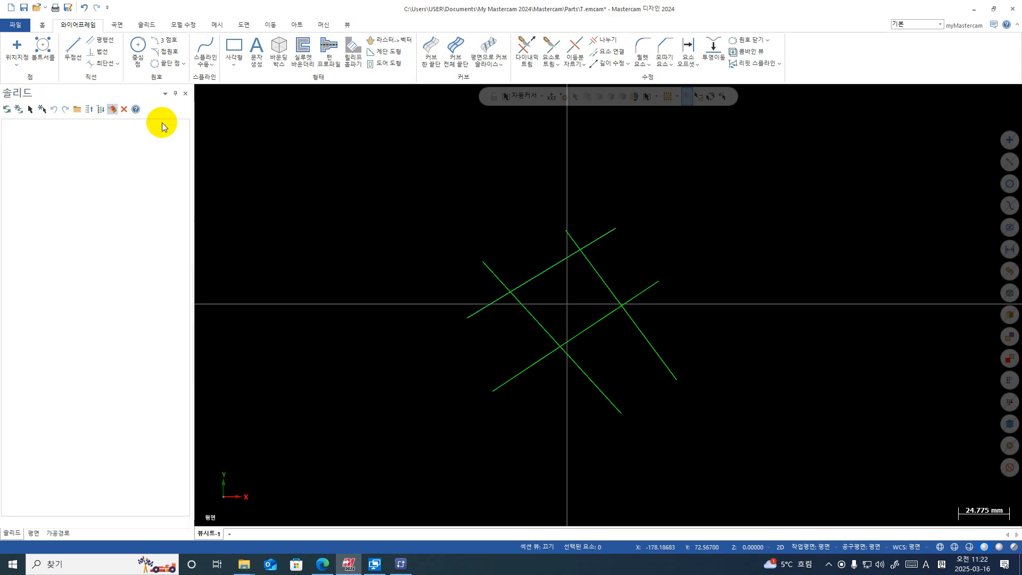
- Draw a center-point circle of about 17.5 mm radius centered on the lower intersection of the crossing lines
left_click(241, 191)
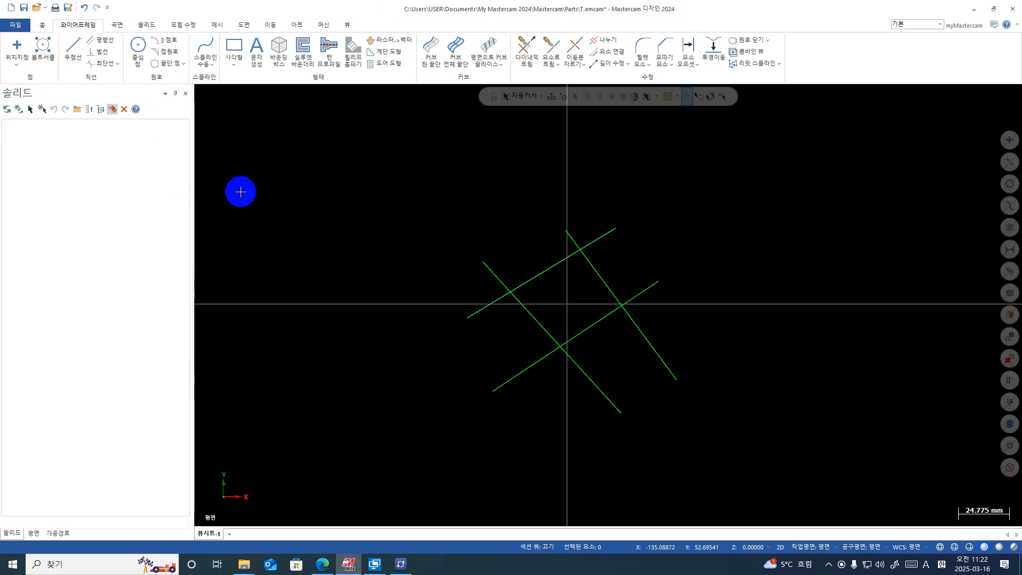
left_click(136, 48)
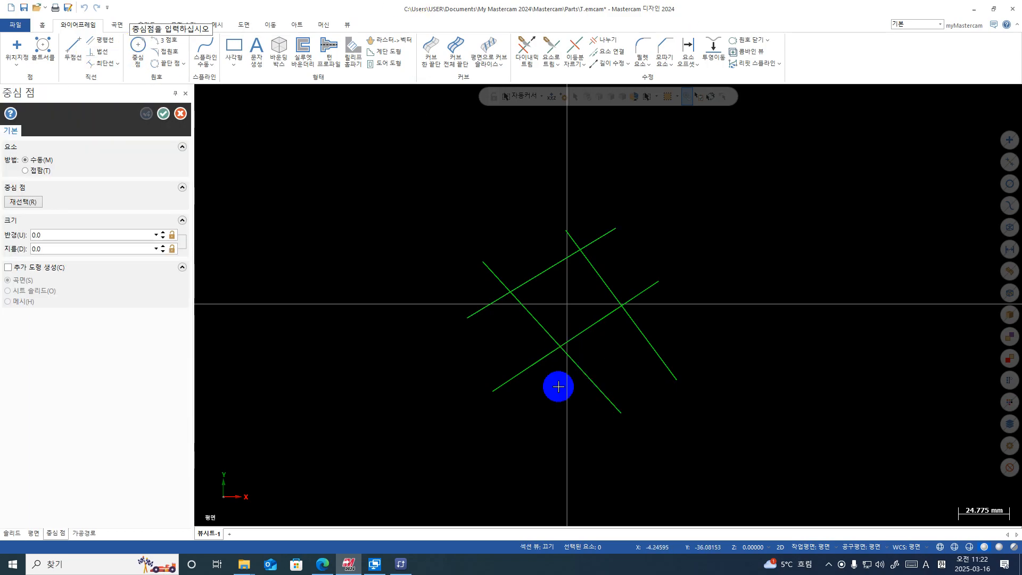
scroll(554, 388, "up", 2)
left_click(561, 330)
left_click(575, 378)
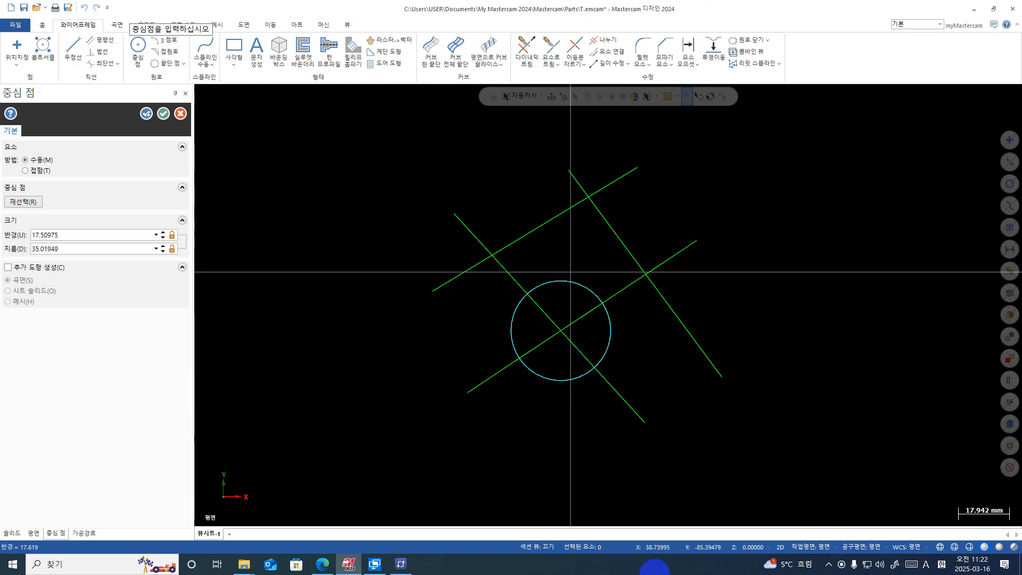
left_click(164, 113)
scroll(354, 321, "down", 1)
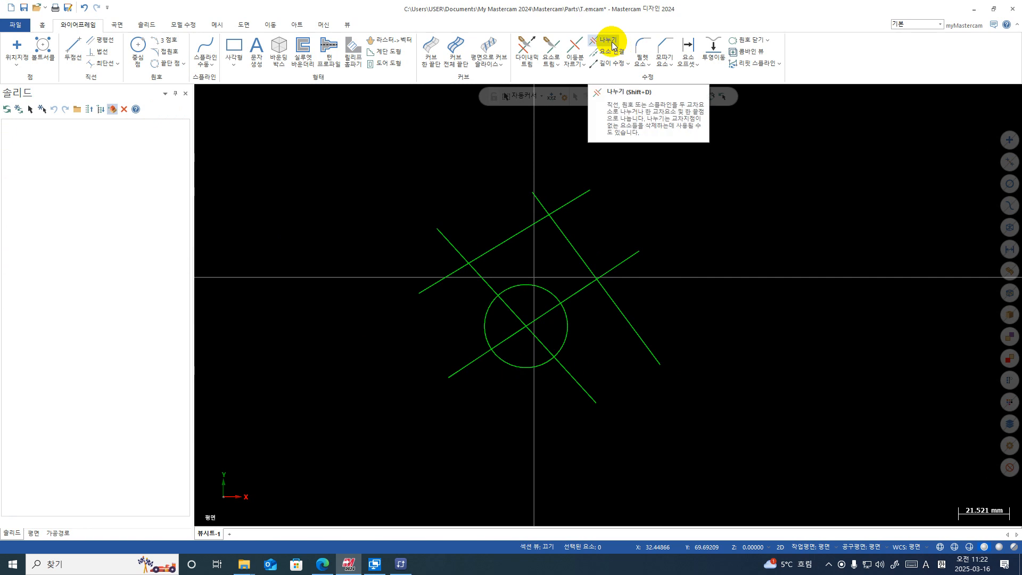
- Trim the circle with the Divide command in Trim mode, keeping only its short right-hand arc between the two crossing lines
key("ctrl+1")
left_click(627, 30)
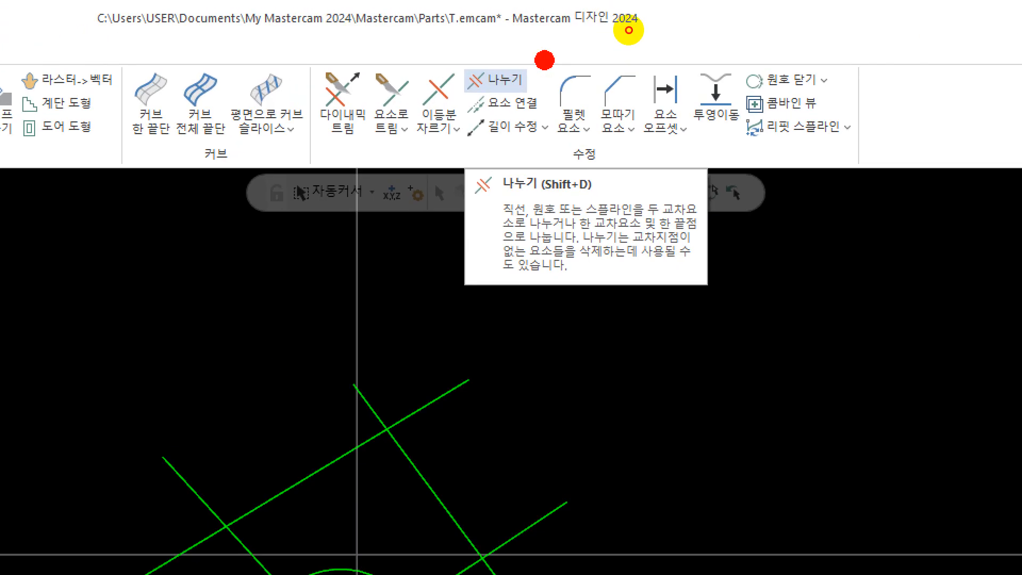
mouse_move(627, 29)
left_mouse_down()
mouse_move(557, 46)
mouse_move(631, 23)
left_mouse_up()
key("Escape")
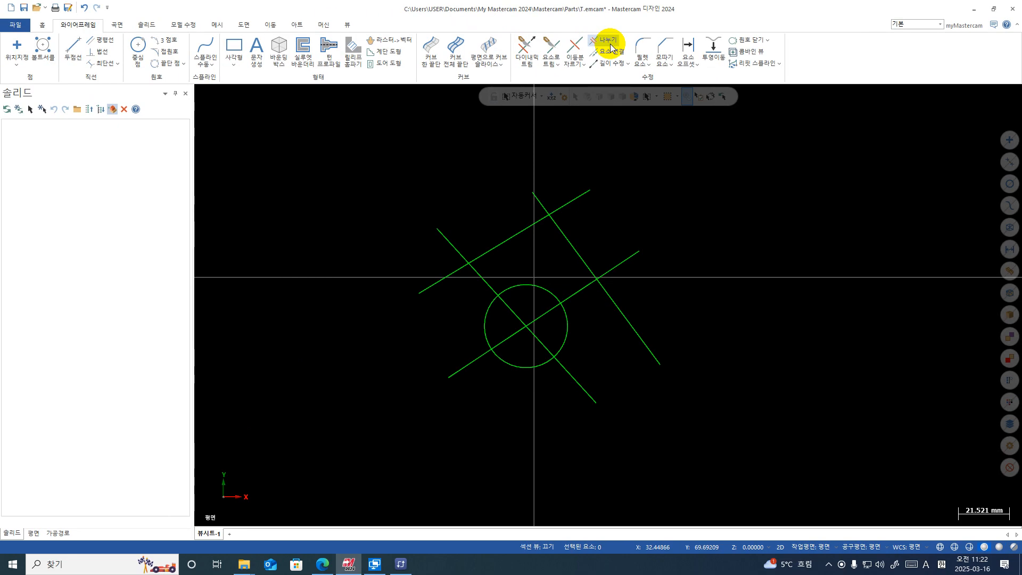
left_click(605, 39)
left_click(565, 330)
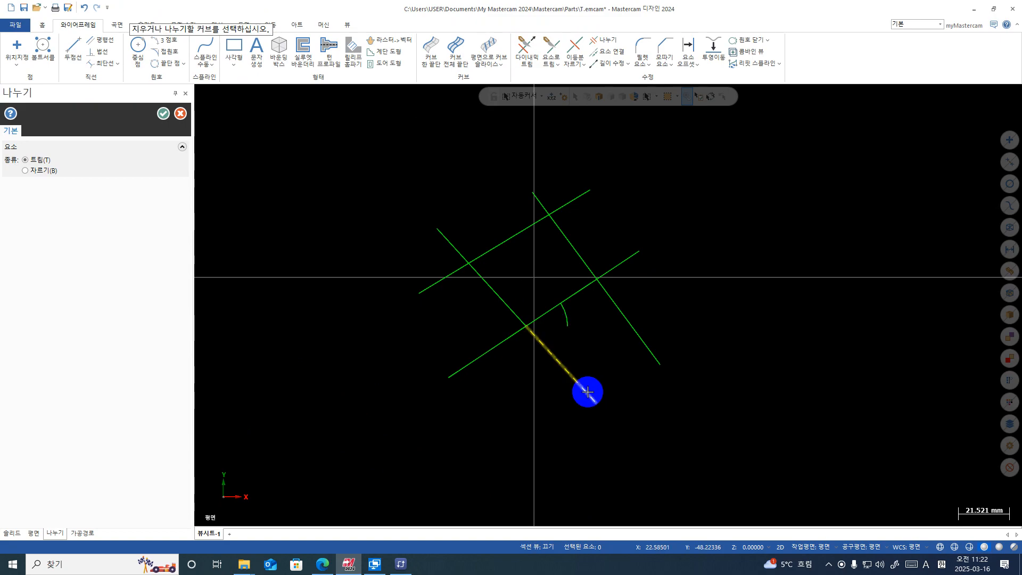
key("Escape")
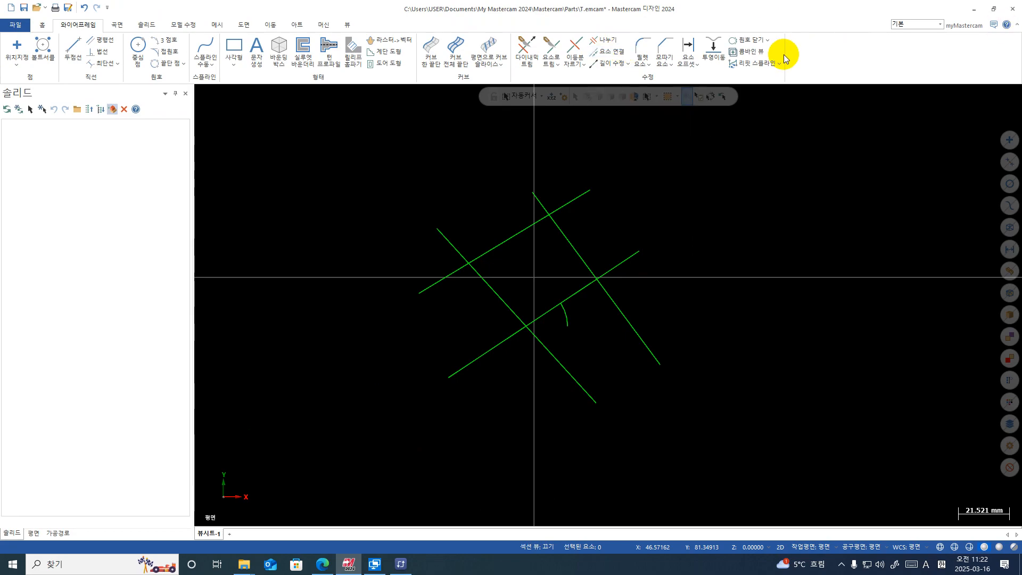
- Close the remaining short arc into a full circle and clear the result colors
key("ctrl+1")
left_click(753, 46)
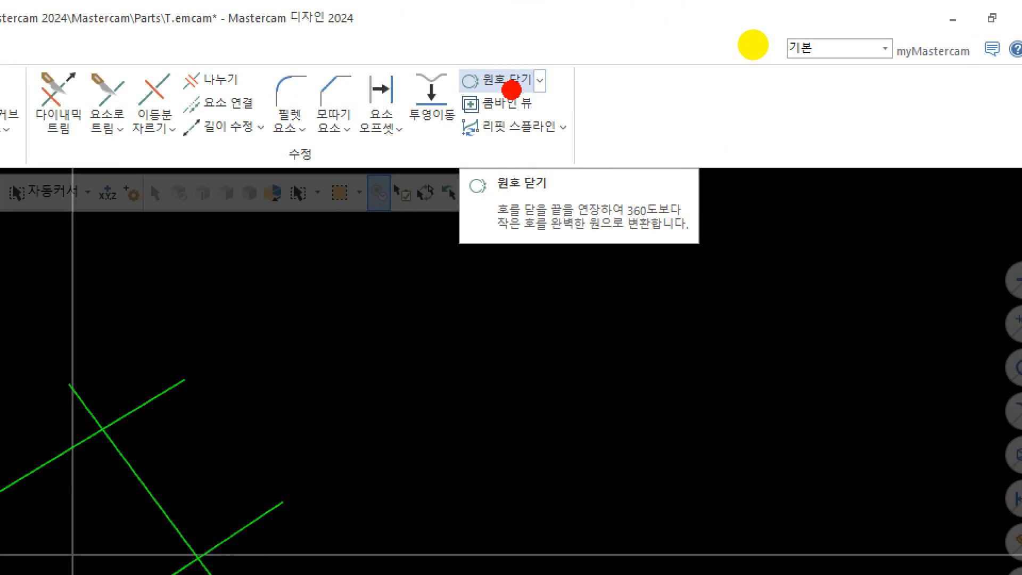
mouse_move(774, 40)
left_mouse_down()
mouse_move(775, 51)
mouse_move(712, 46)
mouse_move(715, 29)
mouse_move(769, 24)
left_mouse_up()
key("Escape")
left_click(754, 42)
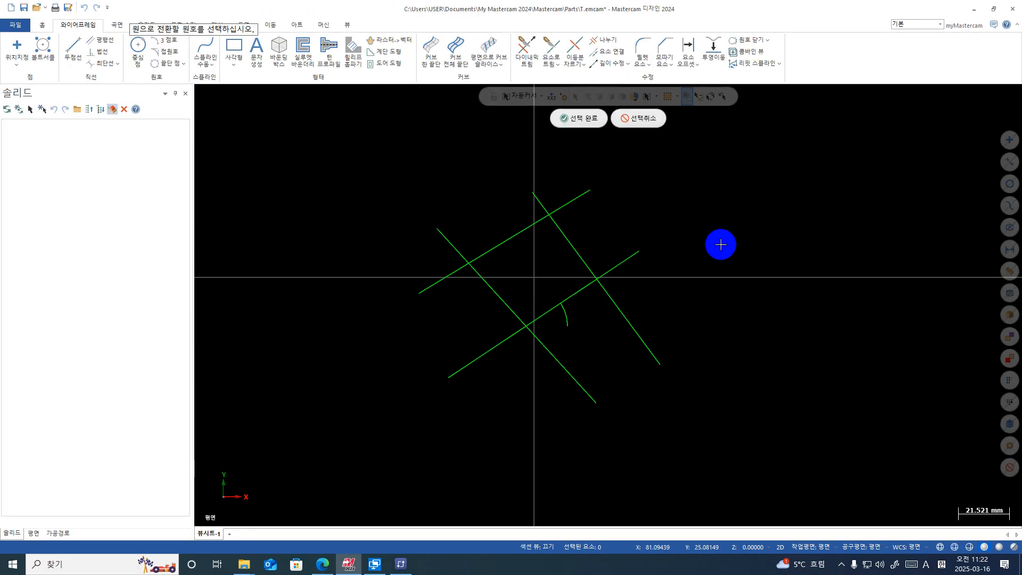
left_click(566, 320)
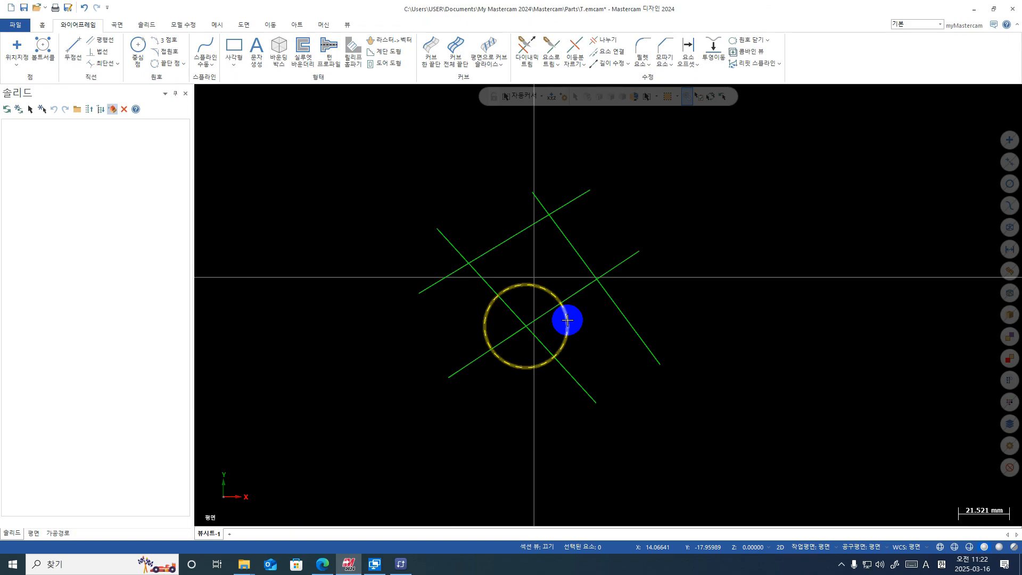
right_click(768, 219)
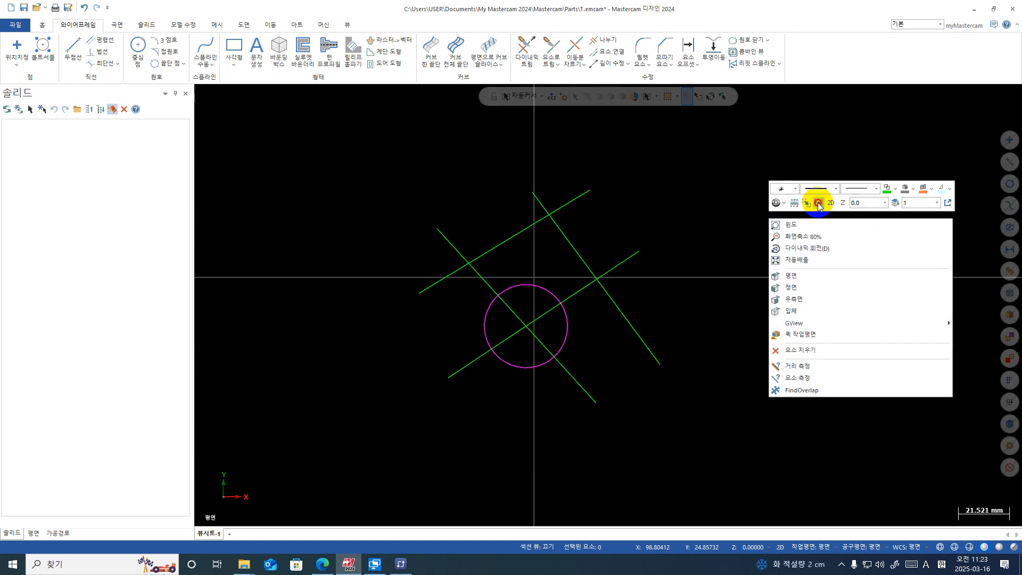
left_click(725, 441)
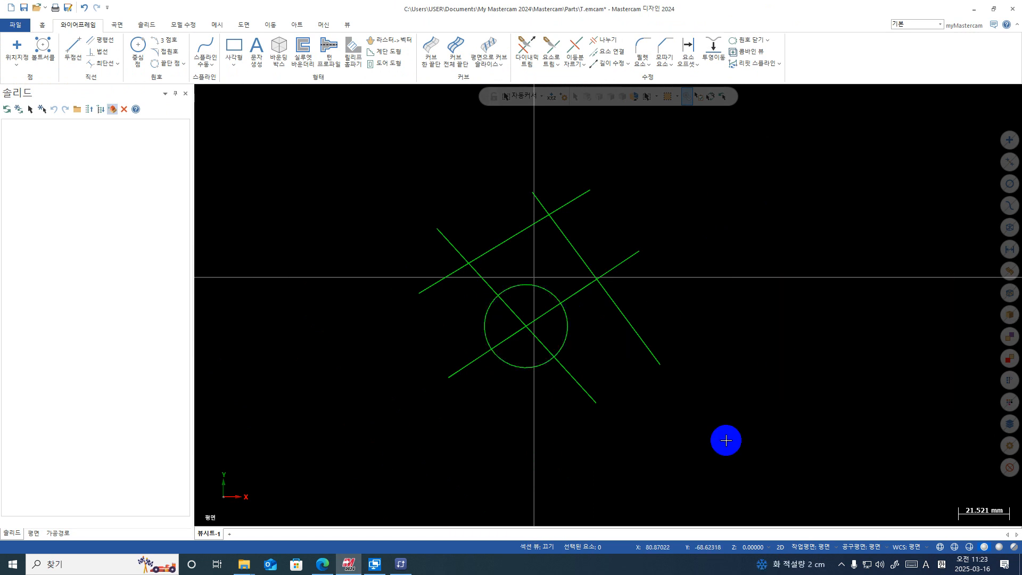
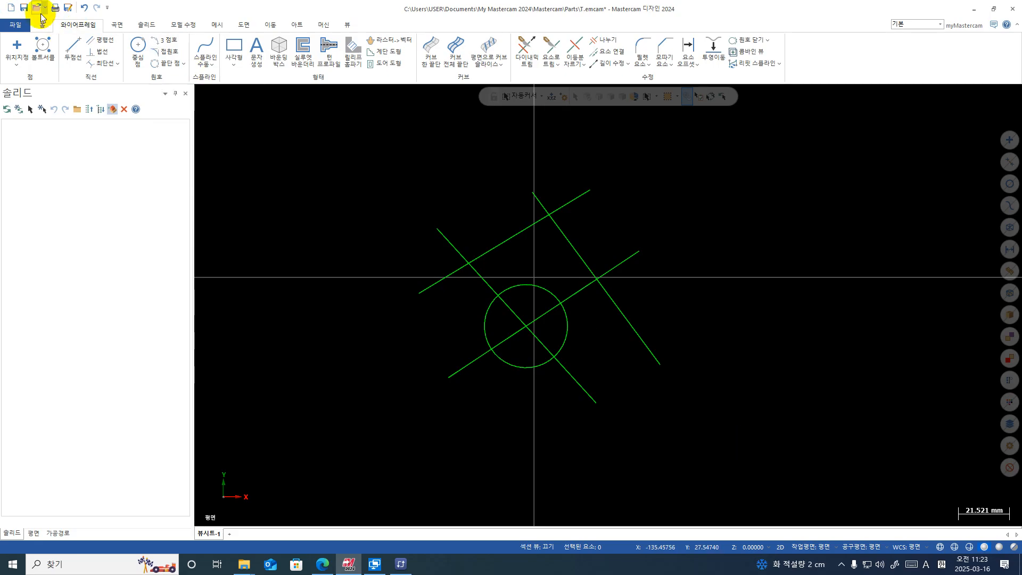
- Start a new part file without saving the changes to T.emcam
left_click(10, 7)
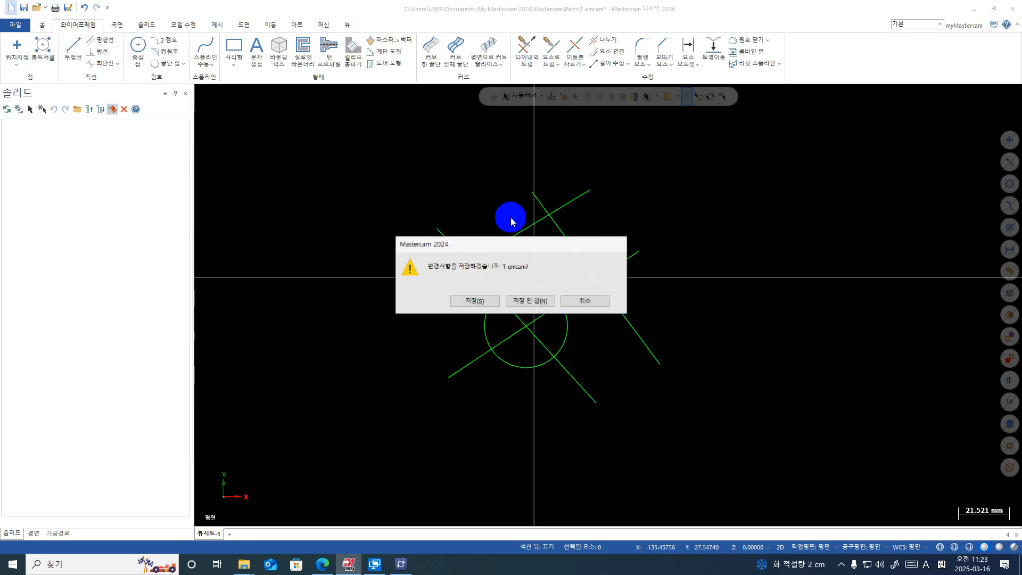
left_click(530, 301)
- Switch to 2d스케치.pdf in the Edge browser and examine the dimensions and angles of the 2D 스케치 4 drawing
left_click(322, 564)
scroll(468, 245, "down", 1)
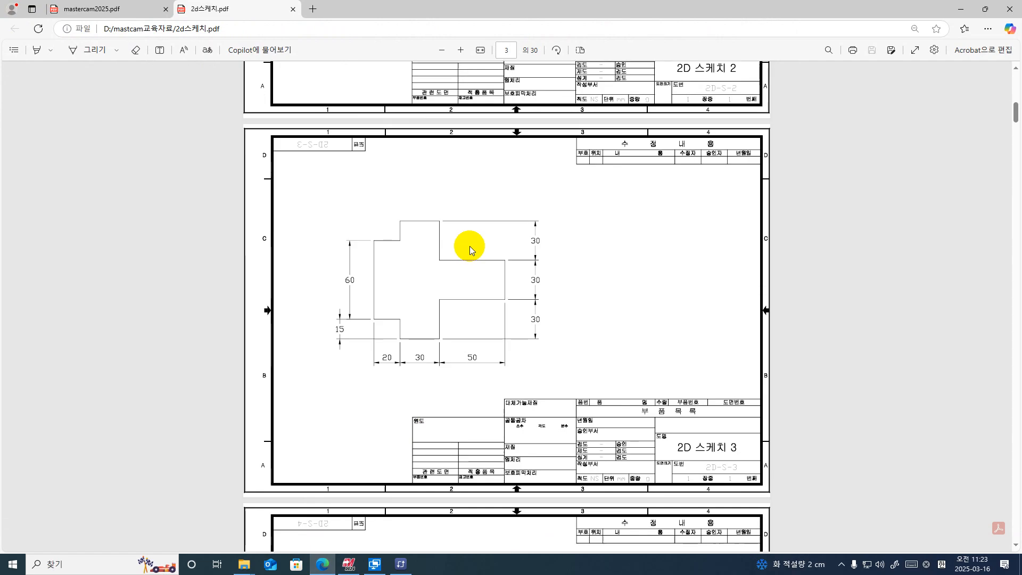
scroll(469, 251, "down", 1)
scroll(433, 326, "up", 3)
scroll(426, 287, "down", 7)
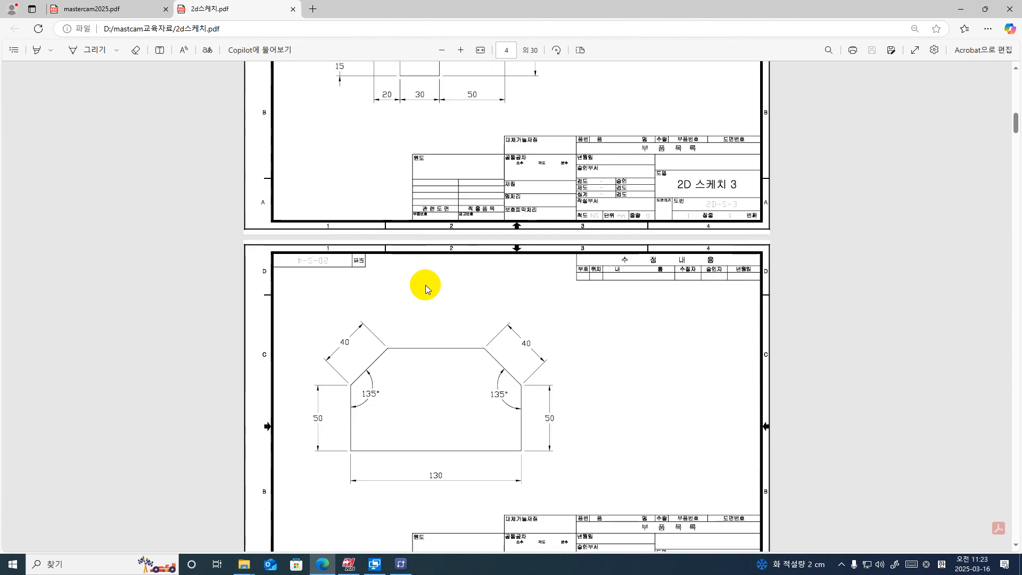
scroll(426, 285, "down", 3)
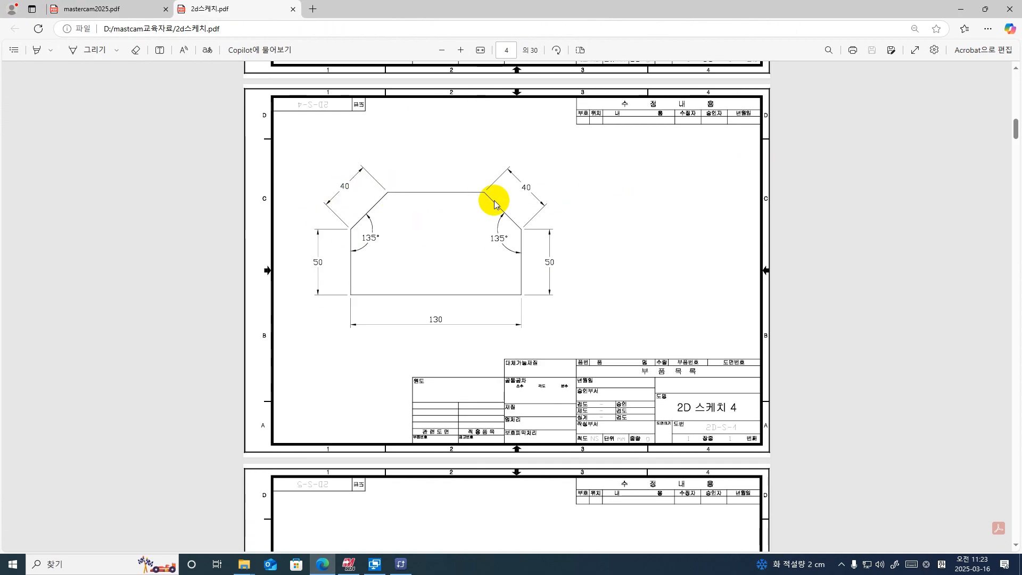
left_click(960, 9)
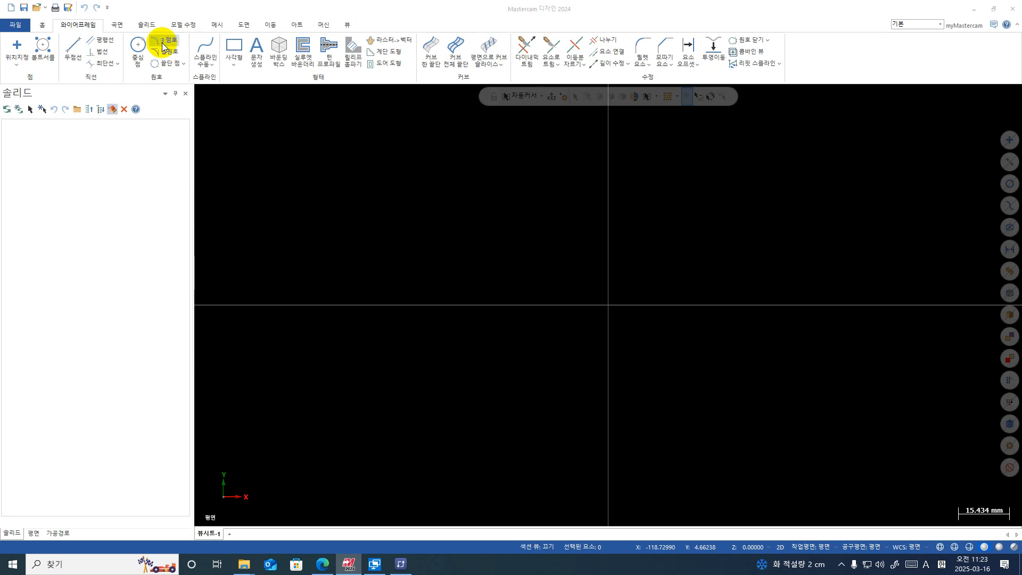
- Create a rectangular shape 130 mm wide and 50 mm high with its bottom-midpoint anchor on the origin
left_click(234, 61)
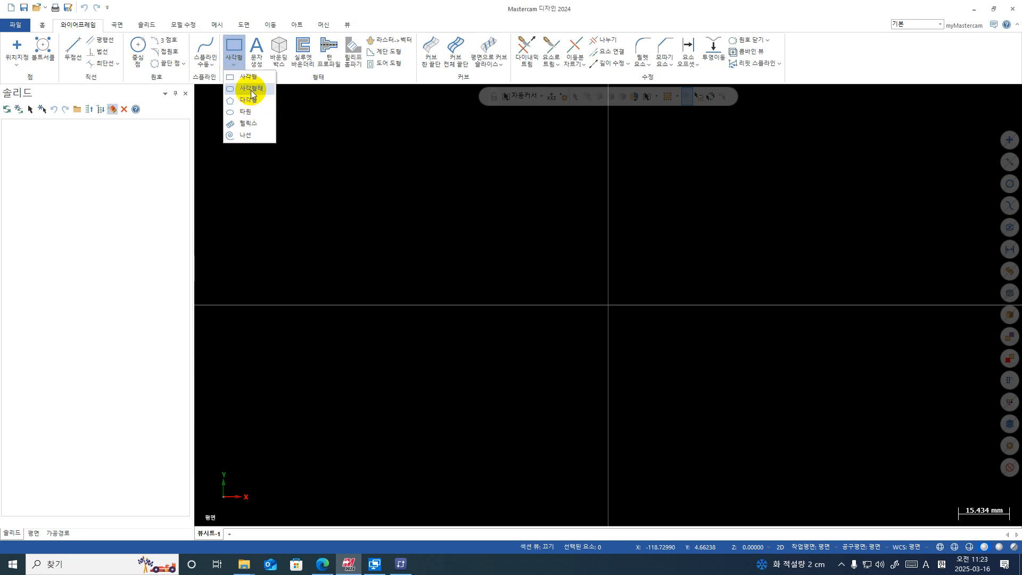
left_click(251, 89)
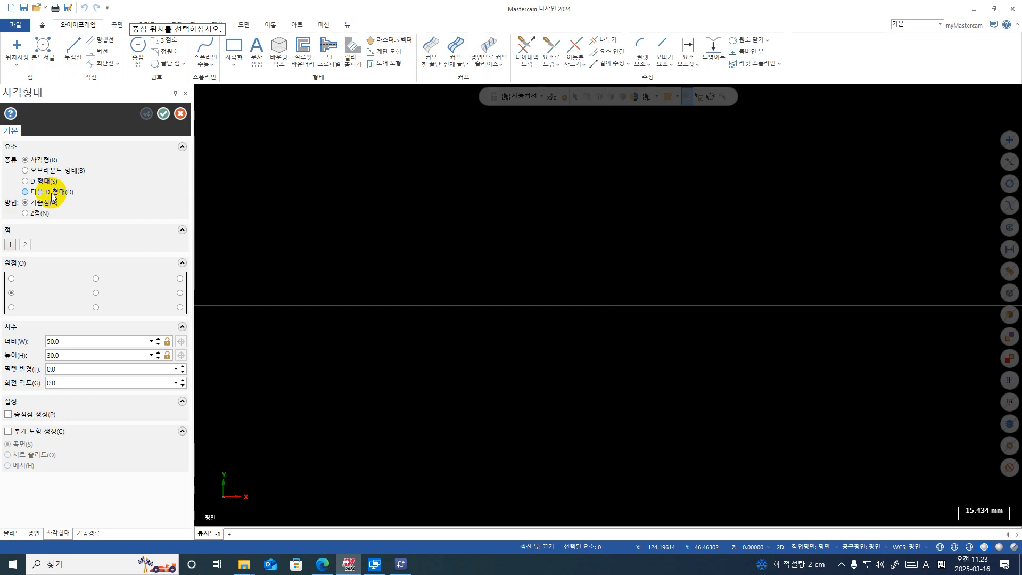
left_click(95, 307)
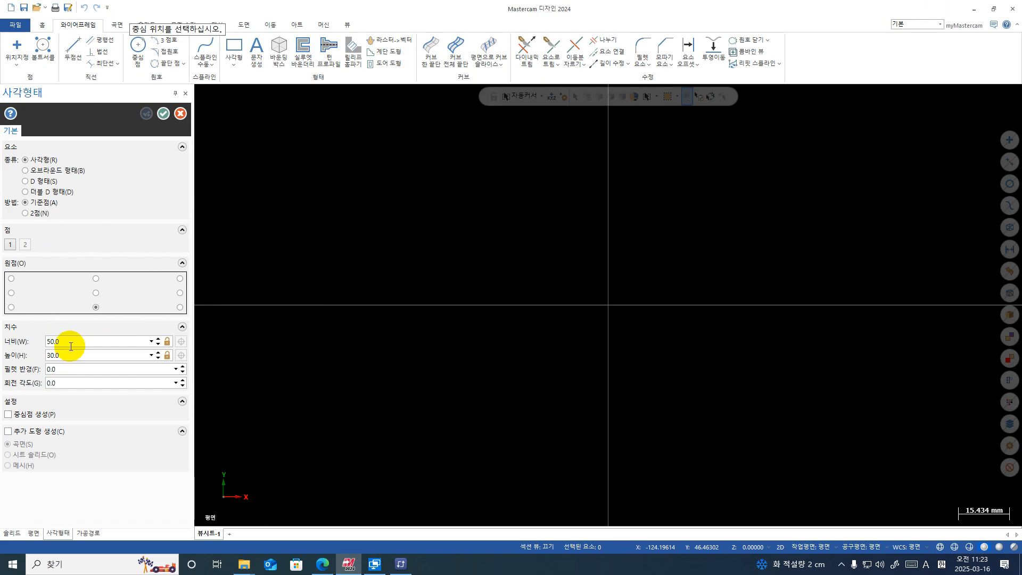
left_click(135, 359)
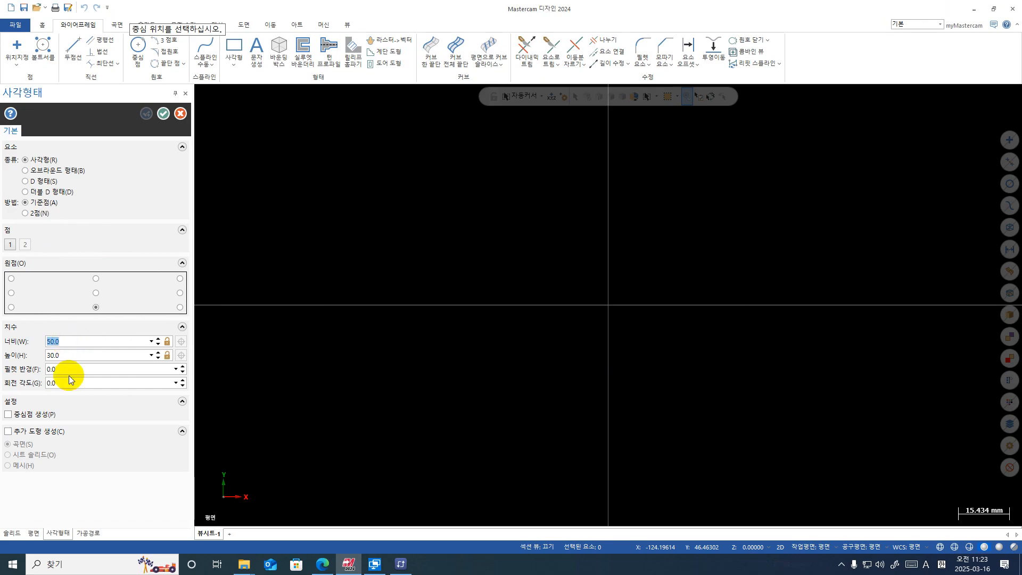
left_click(64, 353)
left_click(68, 343)
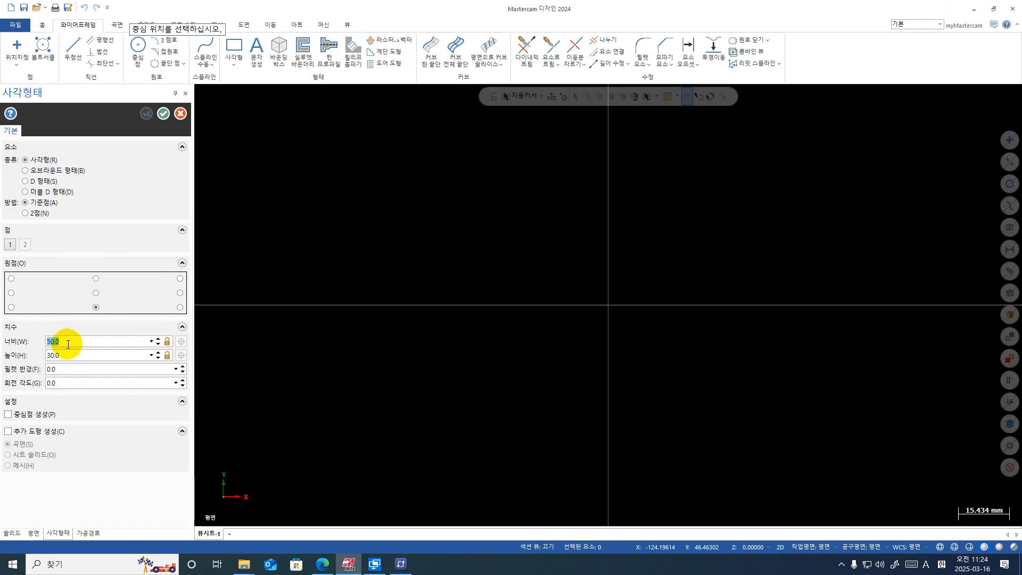
type("130")
left_click(68, 352)
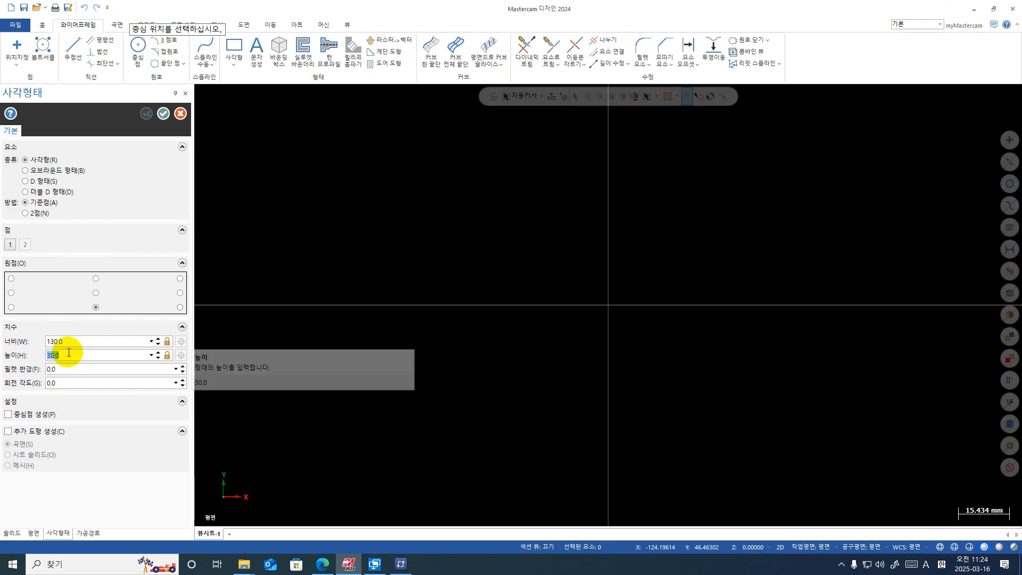
type("50")
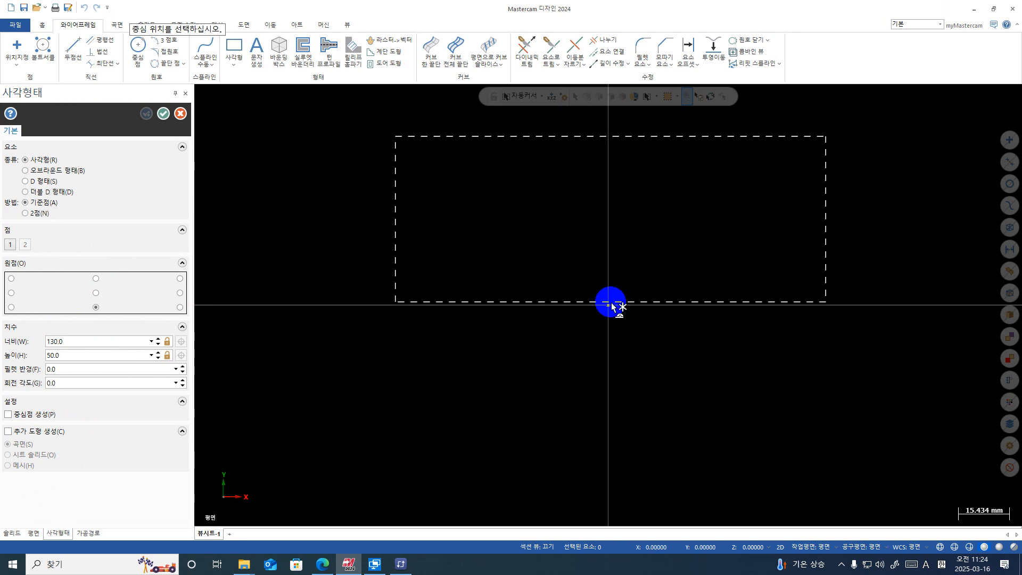
left_click(609, 304)
left_click(163, 114)
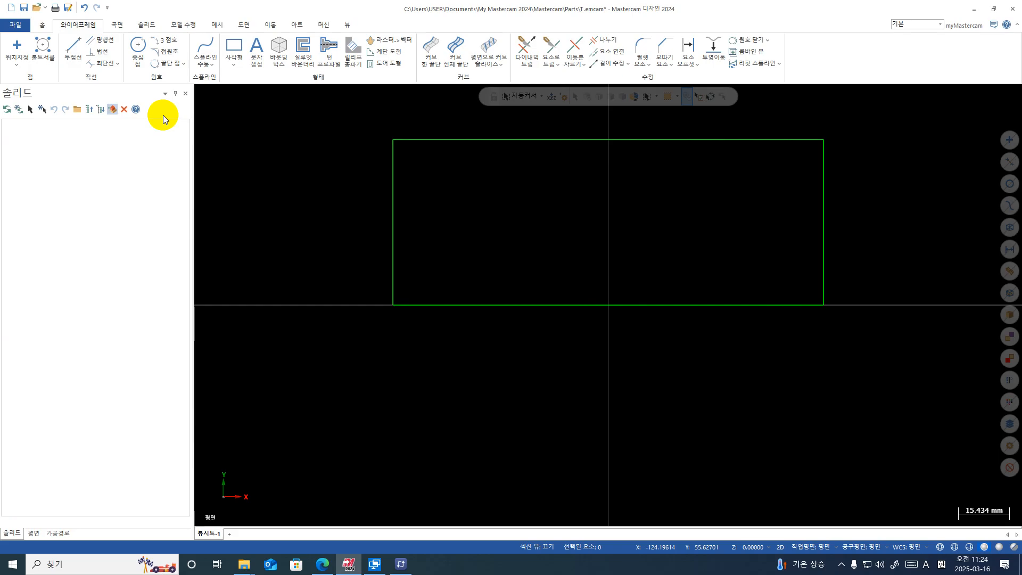
- Delete the rectangle's top edge
scroll(458, 215, "down", 1)
left_click(511, 151)
scroll(594, 361, "down", 2)
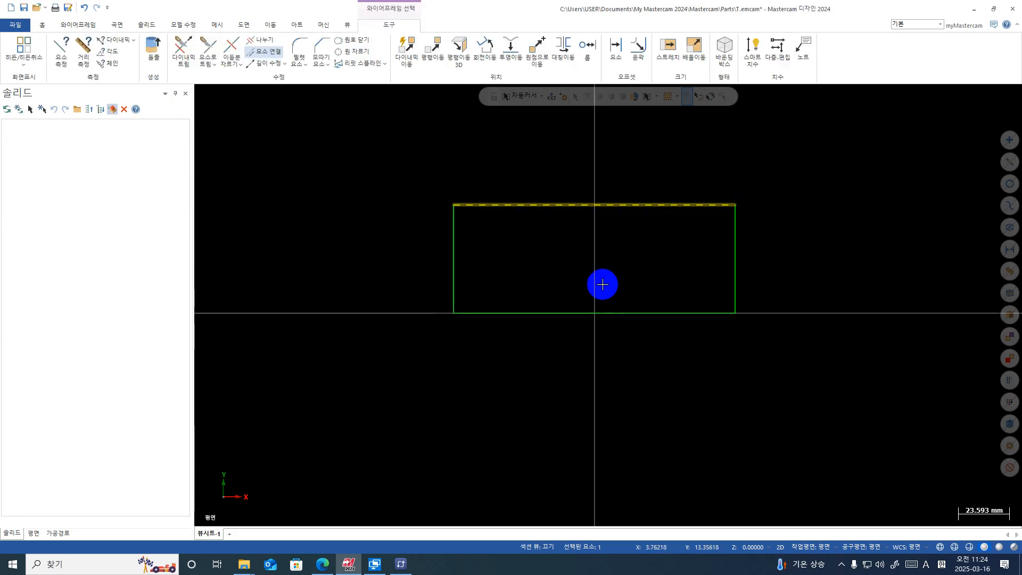
key("Delete")
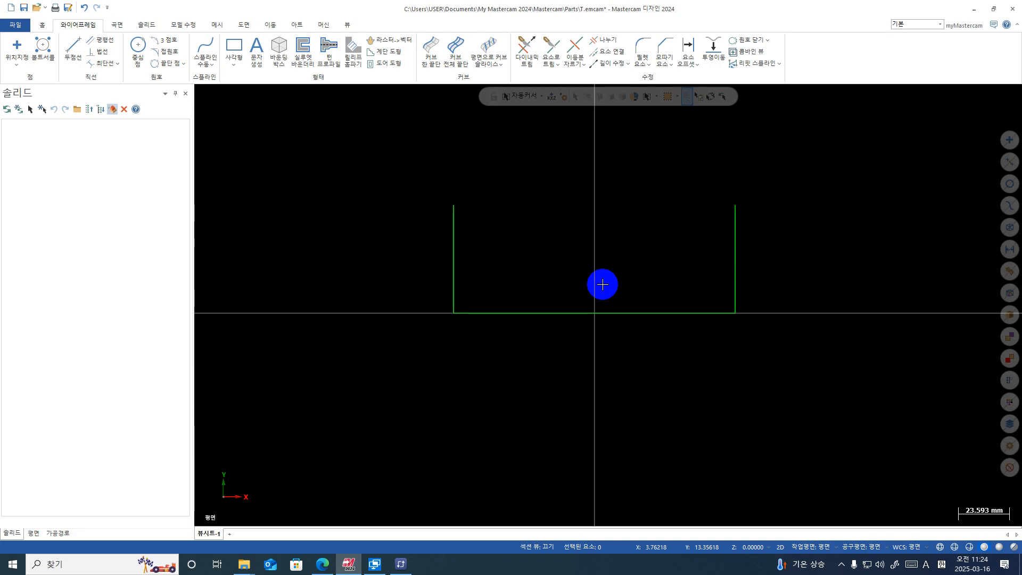
- Draw a two-point line 40 mm long at 45° from the upper end of the left vertical edge
left_click(76, 47)
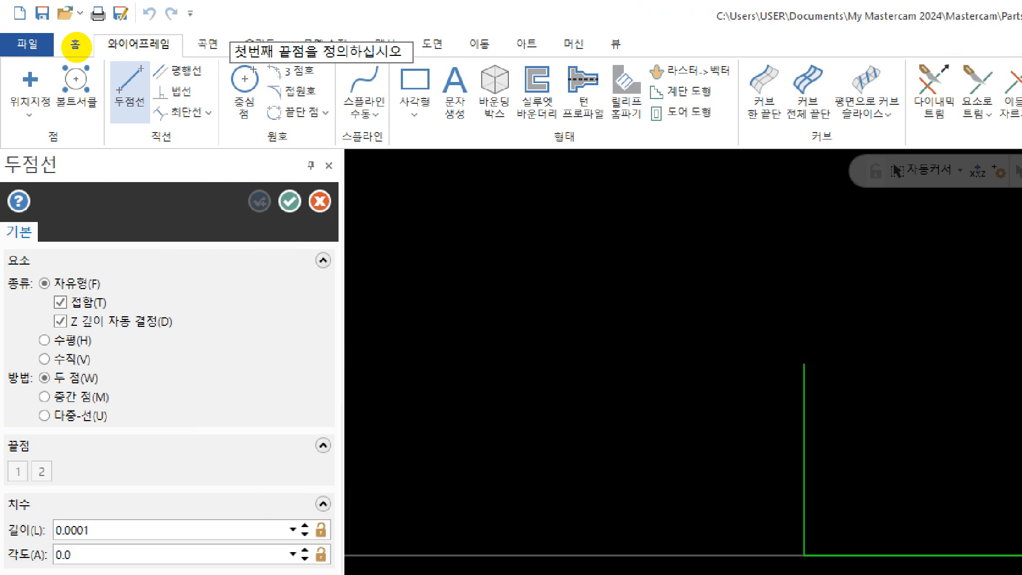
mouse_move(148, 60)
left_mouse_down()
mouse_move(159, 150)
mouse_move(148, 59)
left_mouse_up()
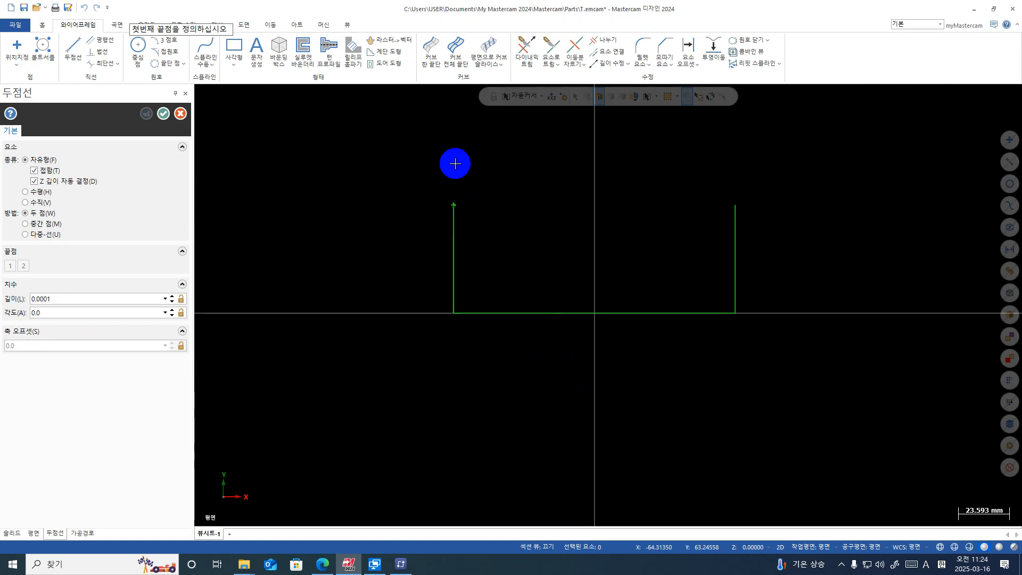
left_click(454, 206)
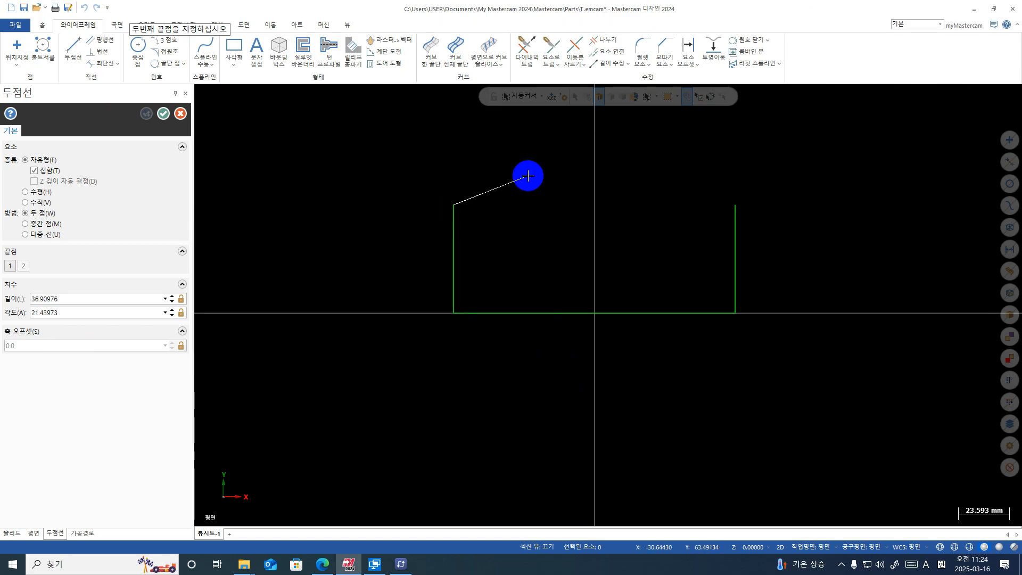
left_click(522, 149)
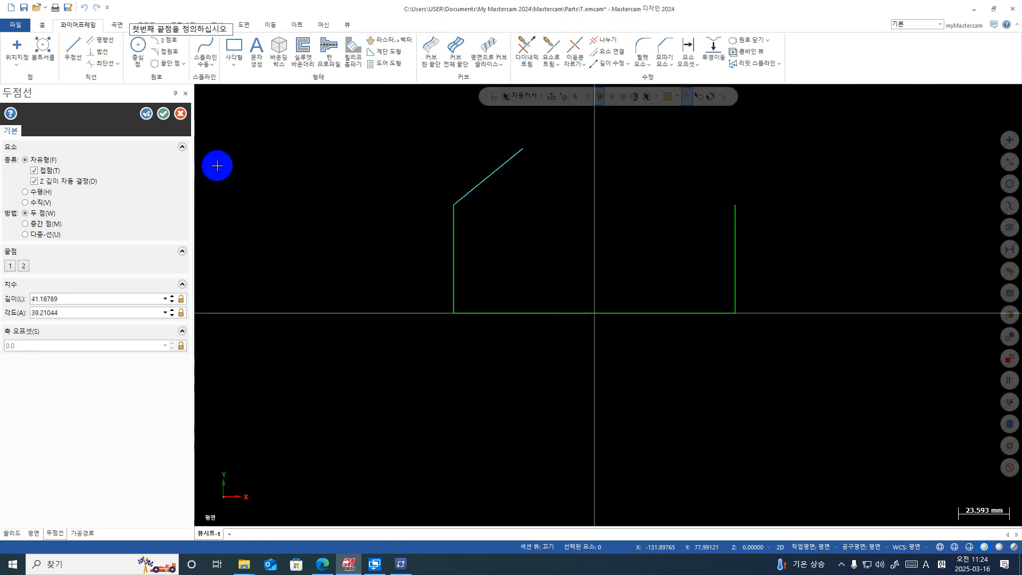
left_click(82, 297)
type("40")
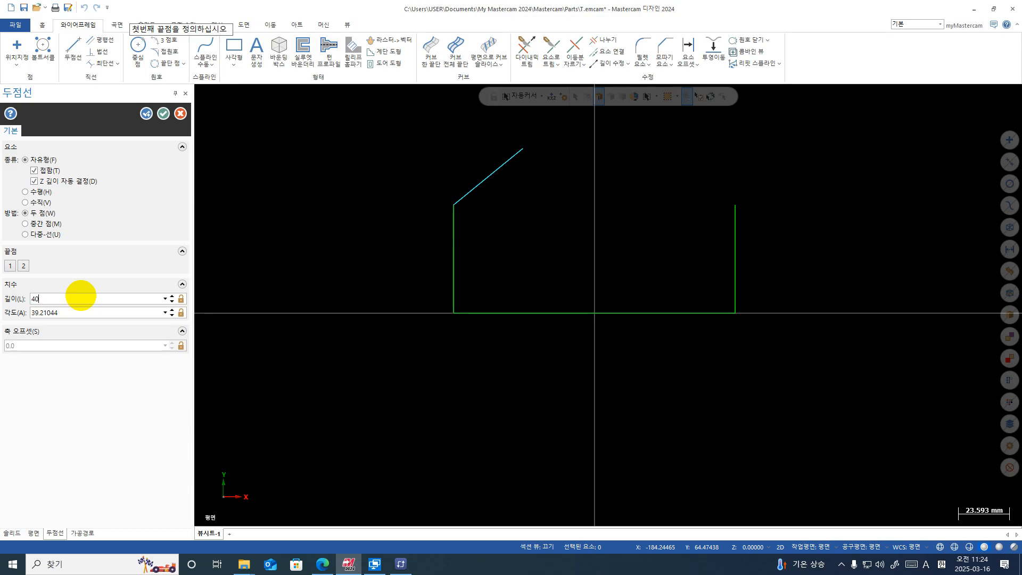
key("Tab")
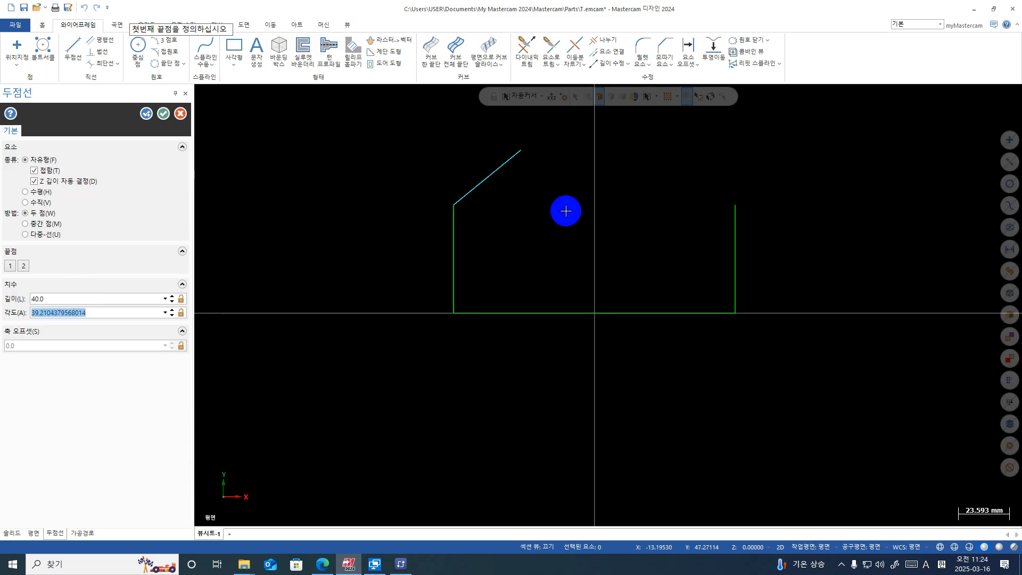
type("45")
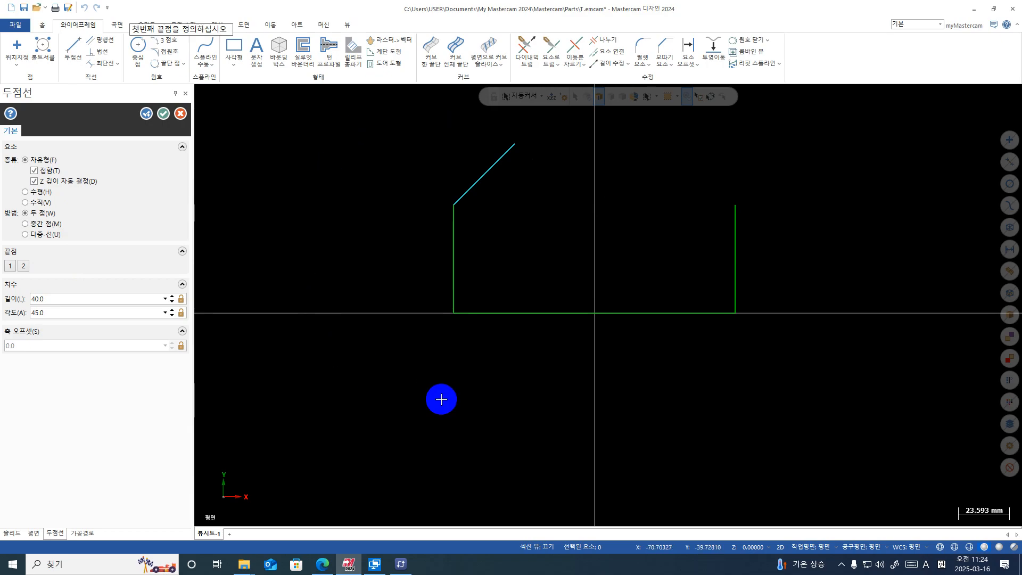
left_click(146, 114)
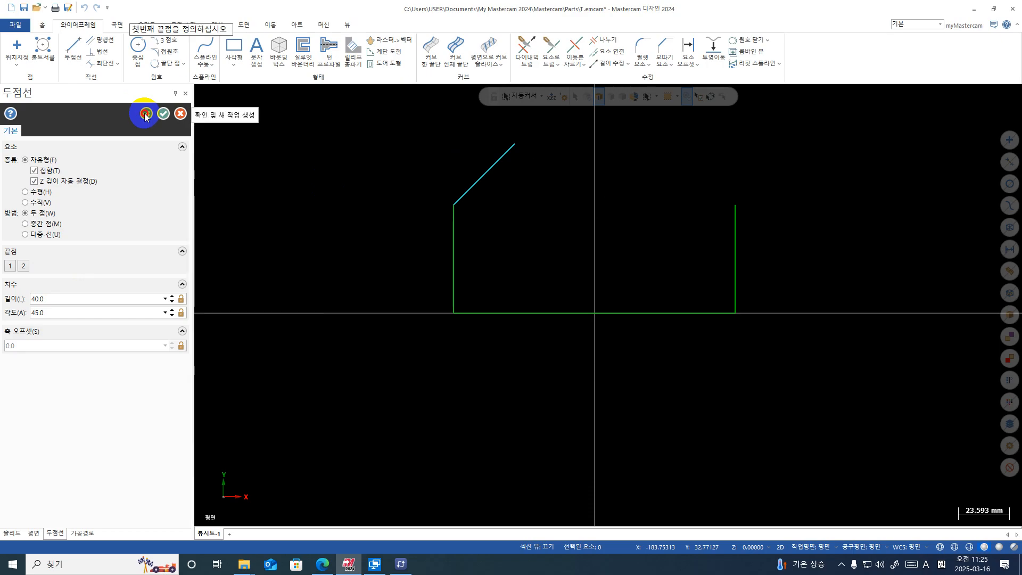
left_click(146, 114)
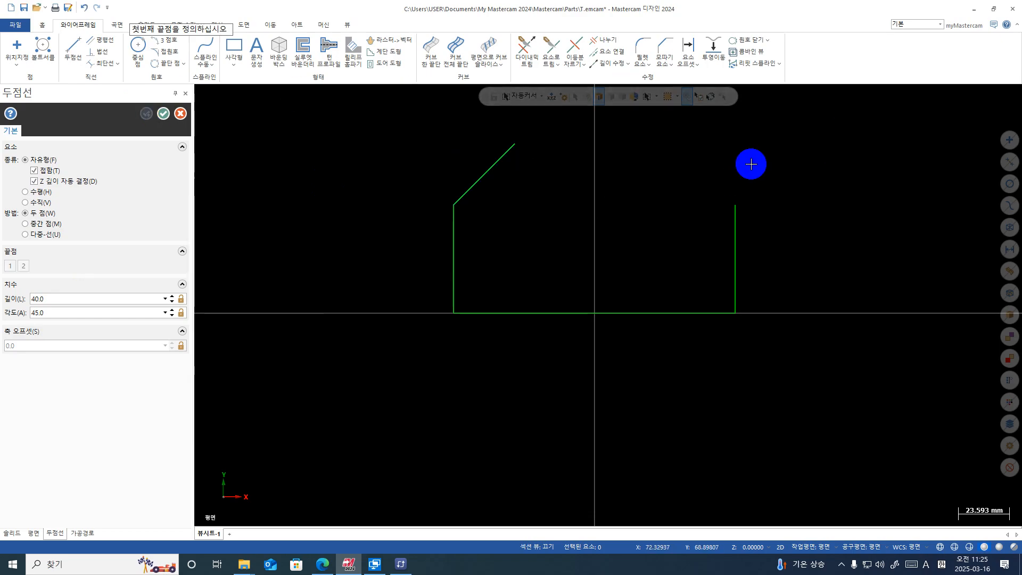
- Draw a second line 40 mm long at 135° from the upper end of the right vertical edge
left_click(735, 206)
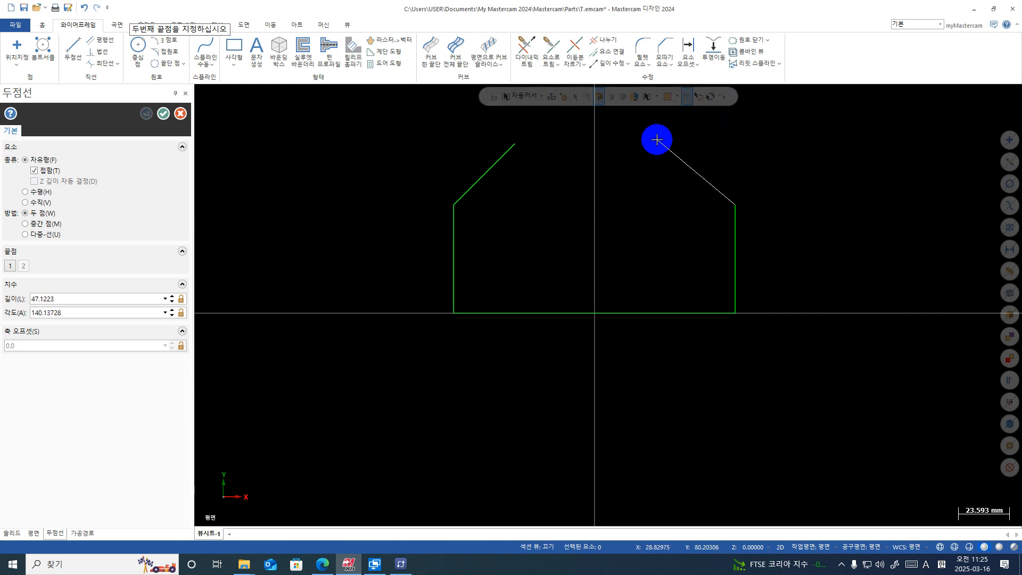
left_click(657, 146)
left_click(91, 303)
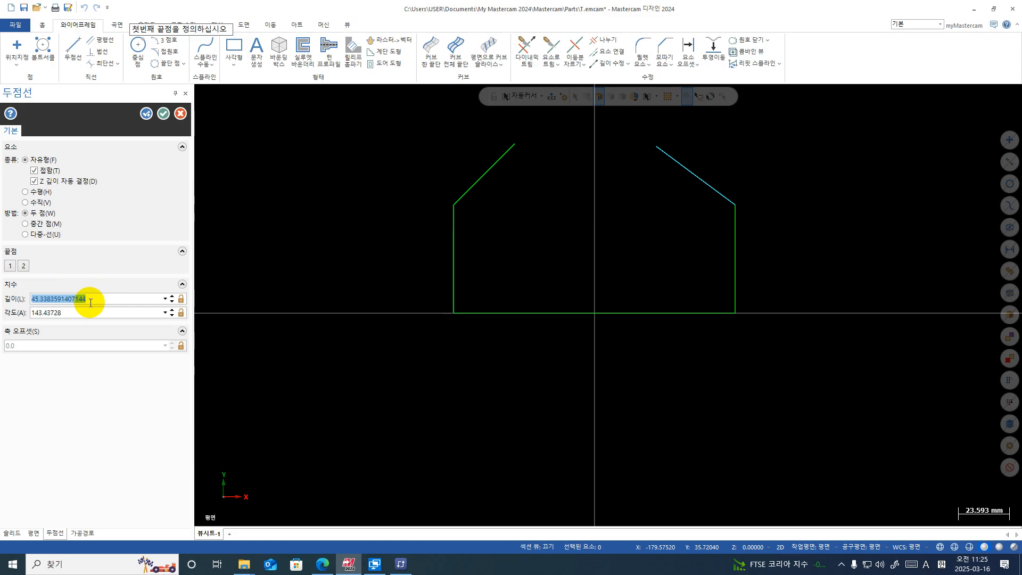
type("40")
left_click(122, 310)
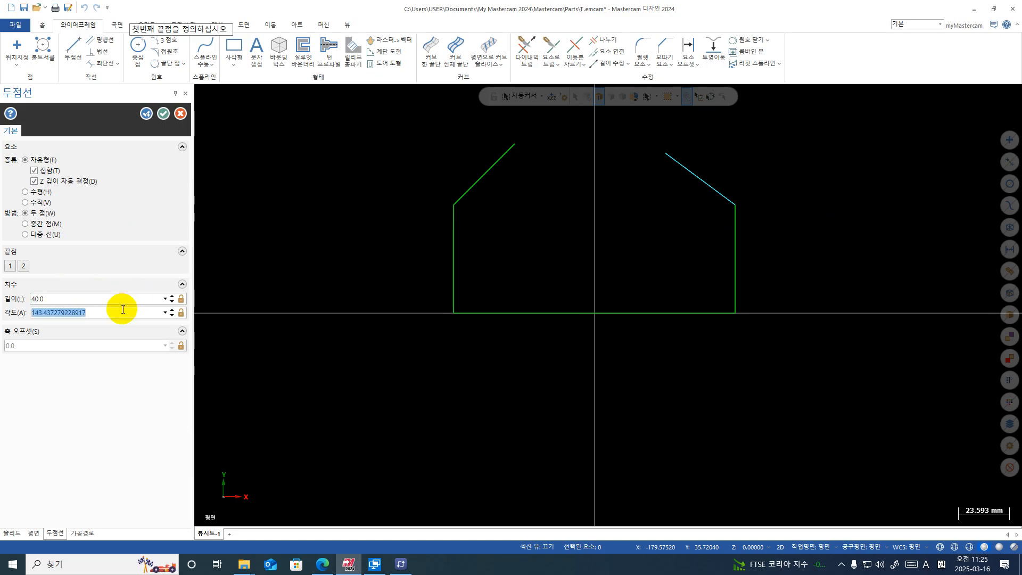
type("1")
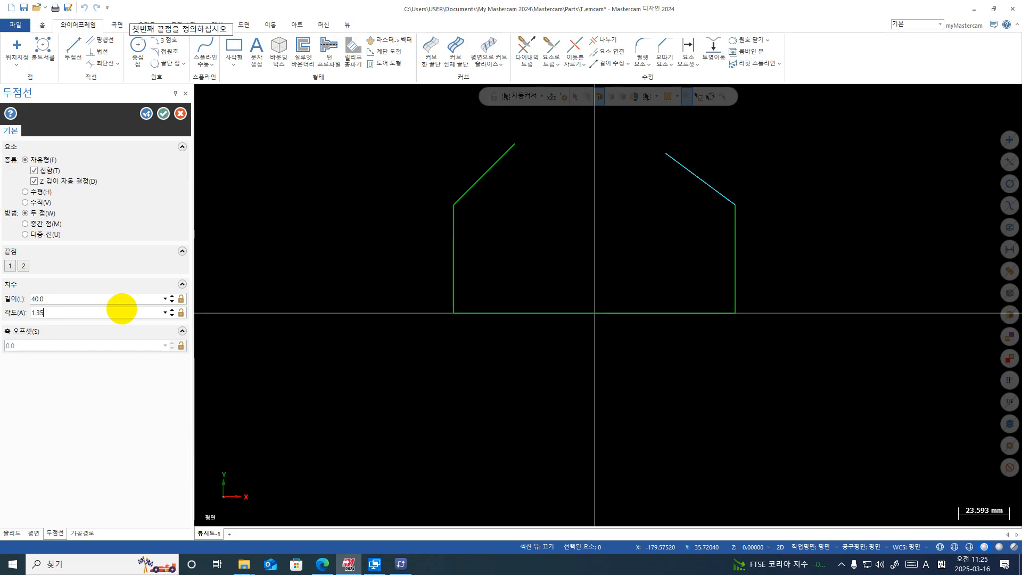
type(".35")
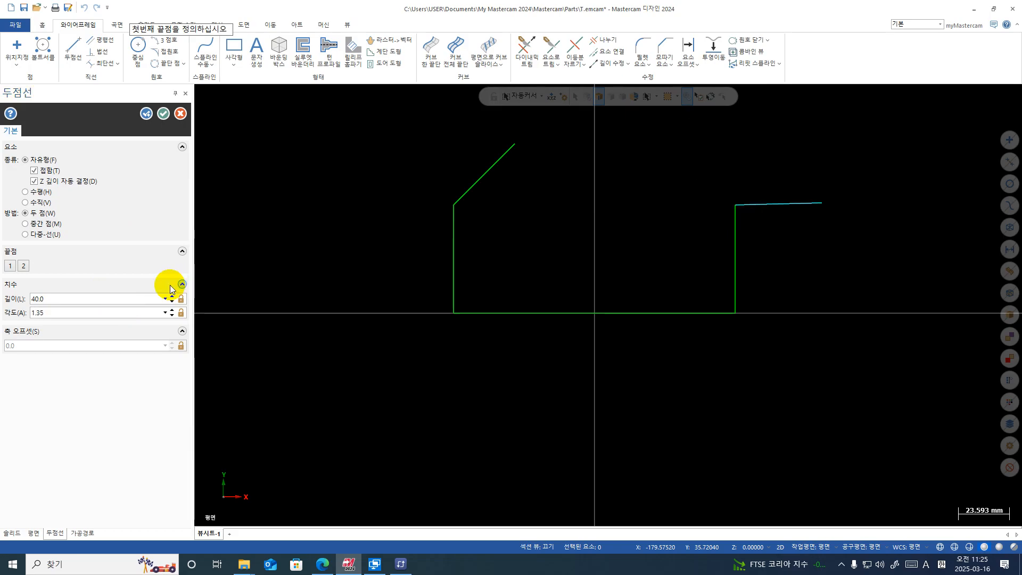
left_click(107, 312)
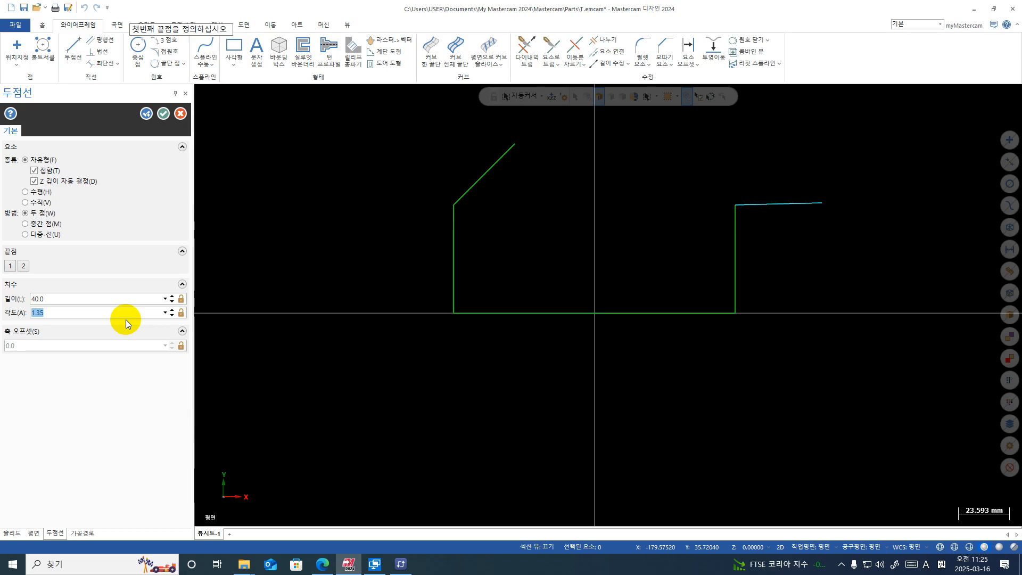
type("135")
key("Return")
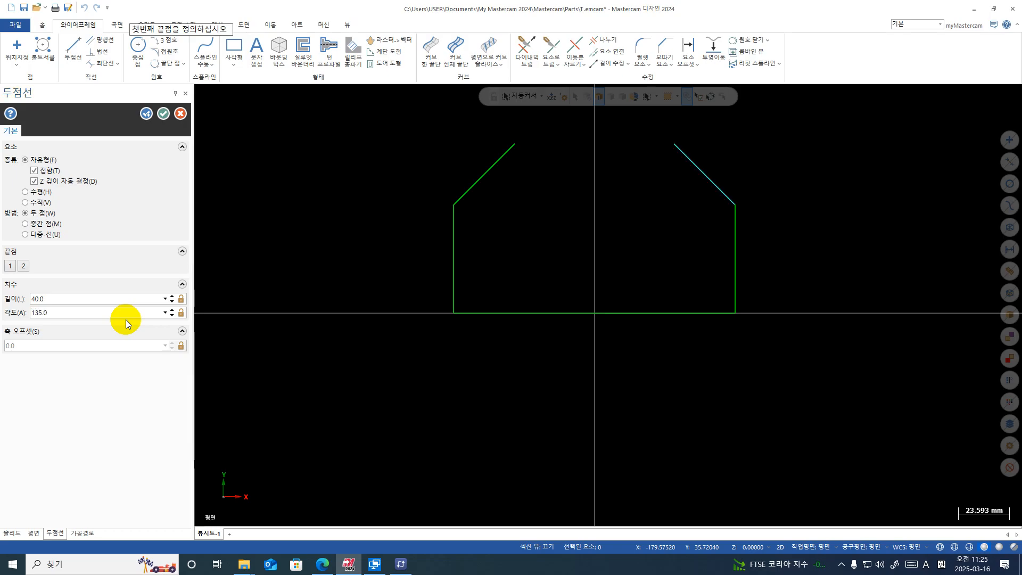
left_click(162, 113)
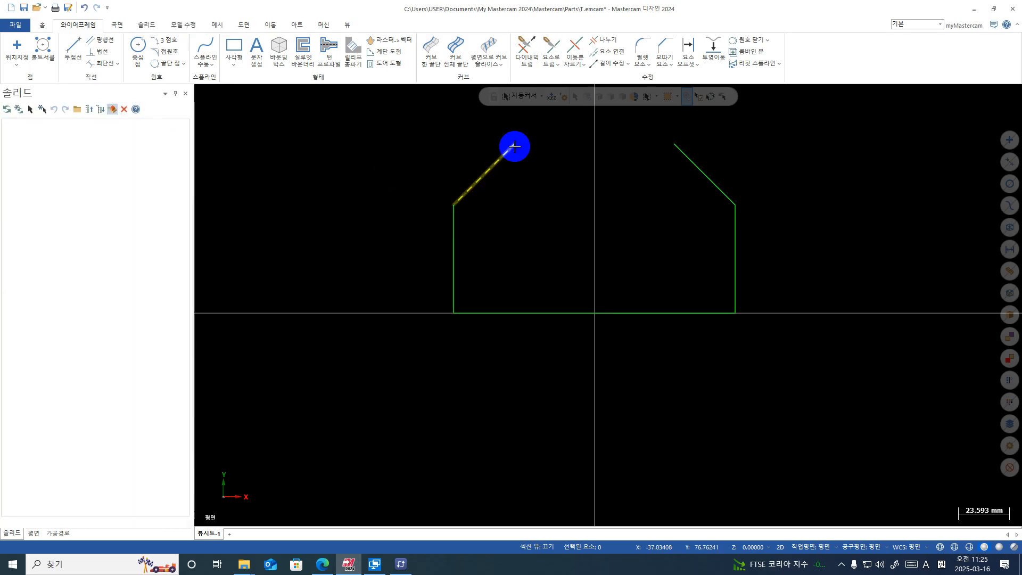
- Close the profile with a line joining the free upper ends of the two slanted lines
left_click(68, 53)
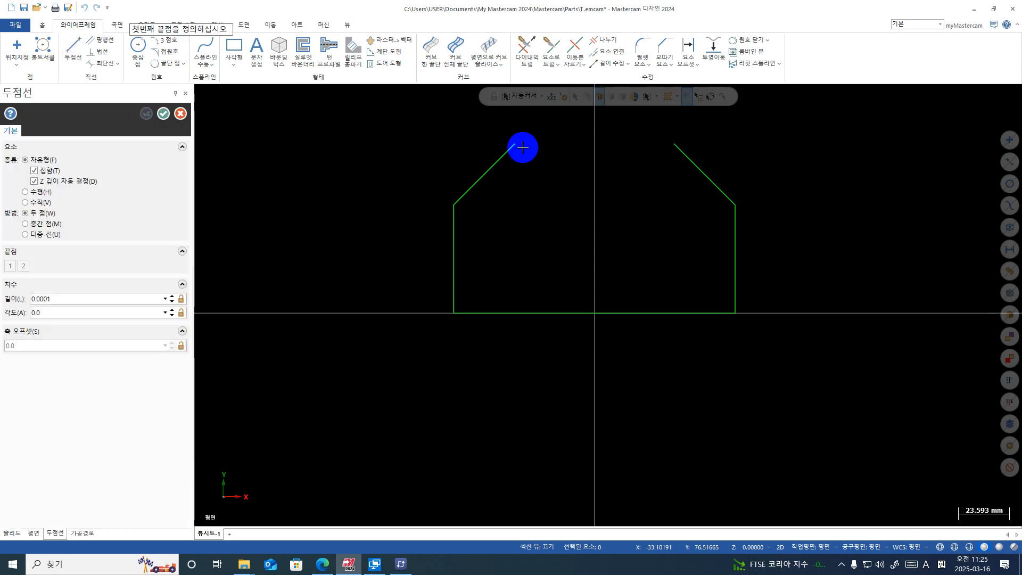
left_click(514, 144)
left_click(673, 145)
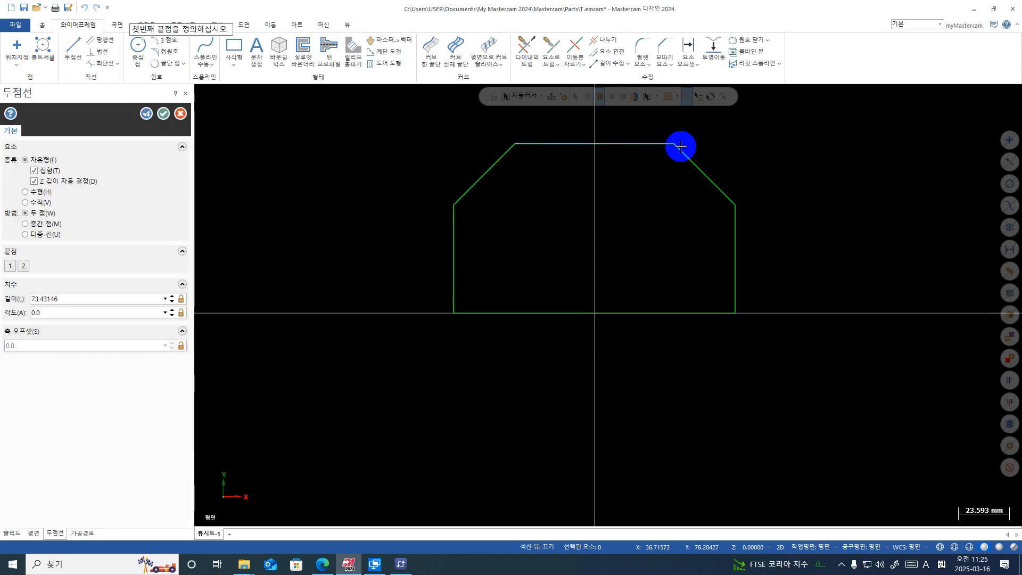
key("Escape")
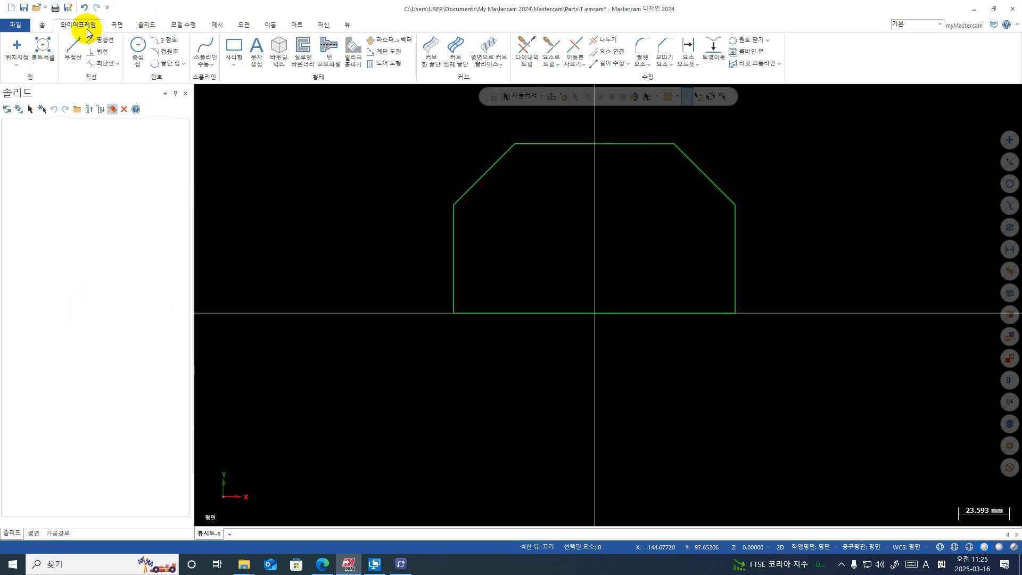
- Measure the distance between the upper and lower endpoints of the left vertical edge
left_click(43, 24)
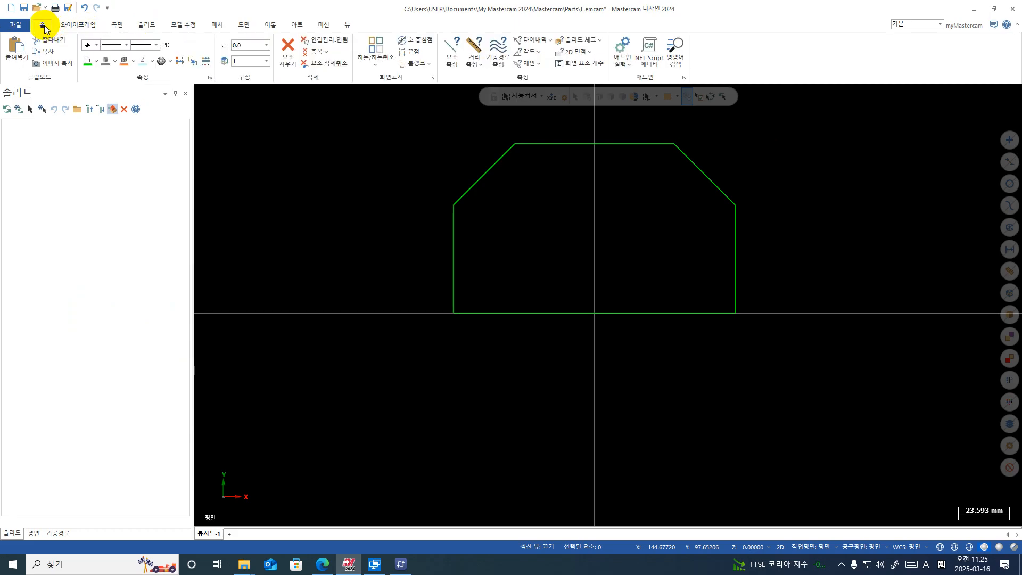
left_click(475, 52)
left_click(455, 206)
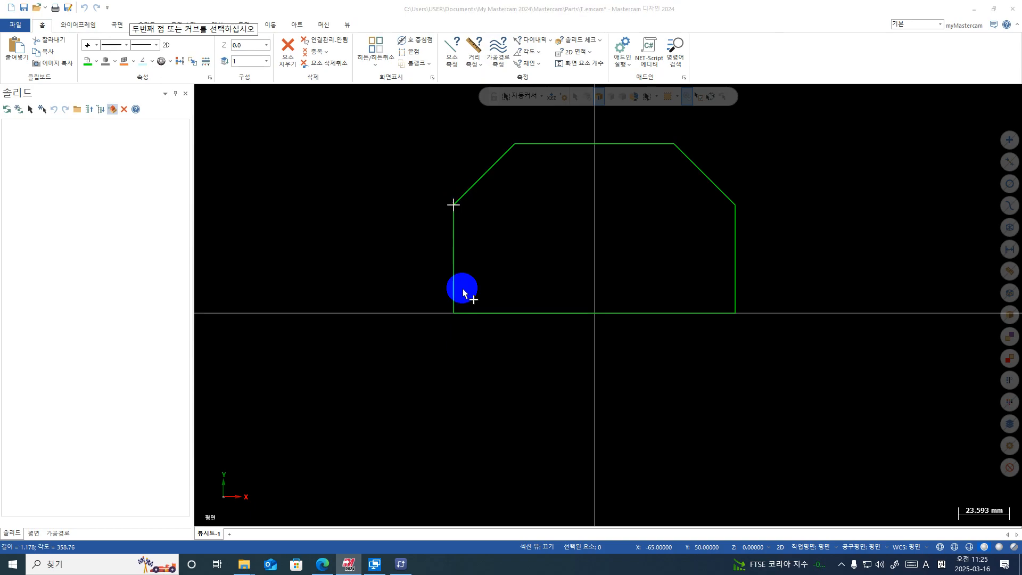
left_click(454, 313)
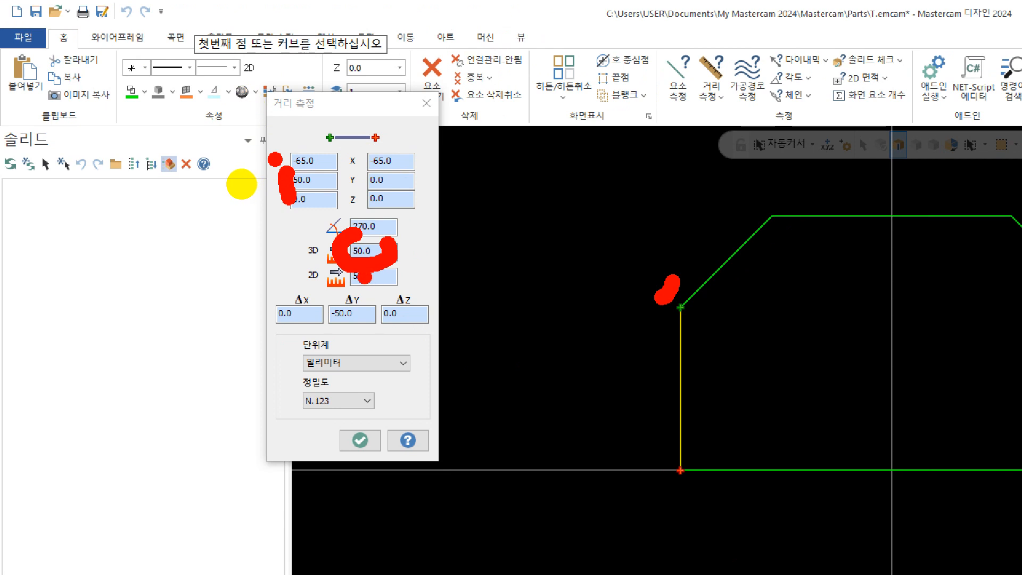
- Analyze the left vertical edge's line properties without changing them, and close the measurement dialogs
left_click(685, 76)
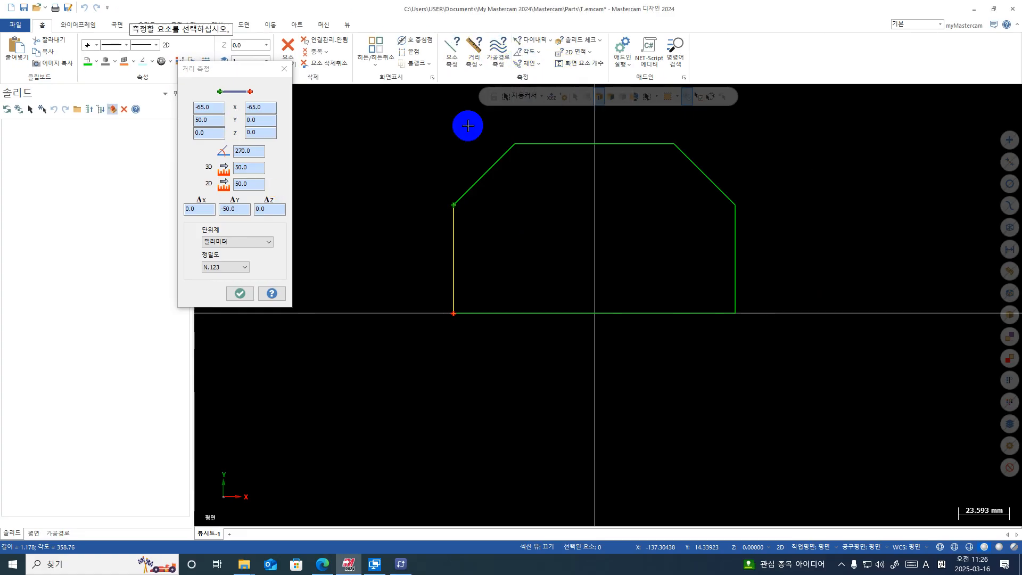
left_click(454, 271)
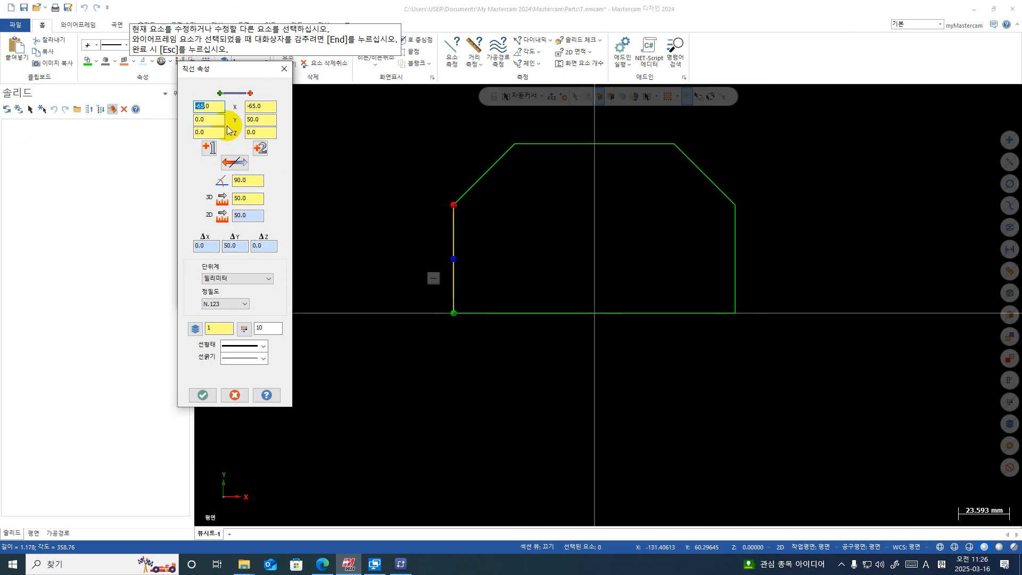
left_click(280, 72)
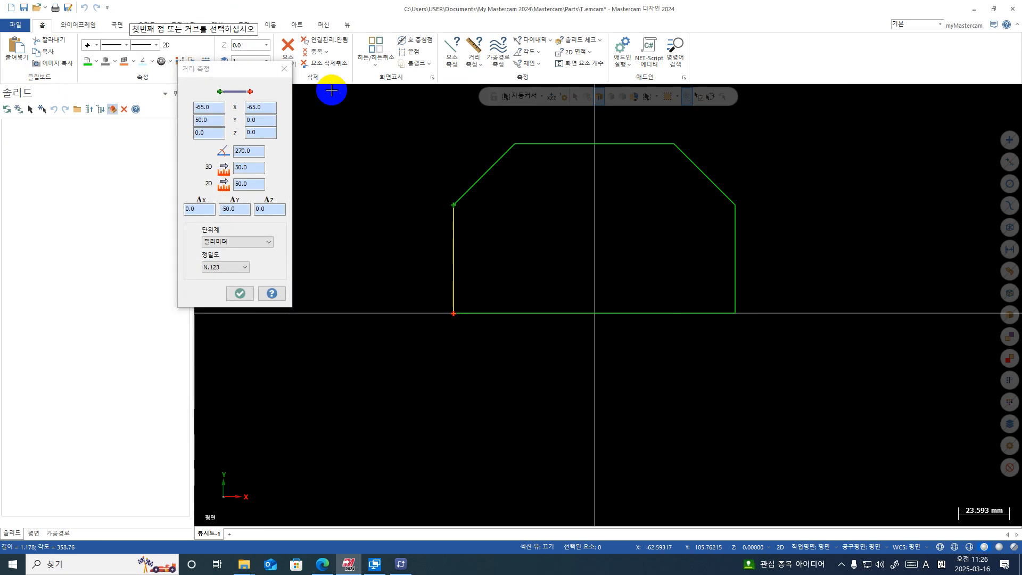
left_click(285, 72)
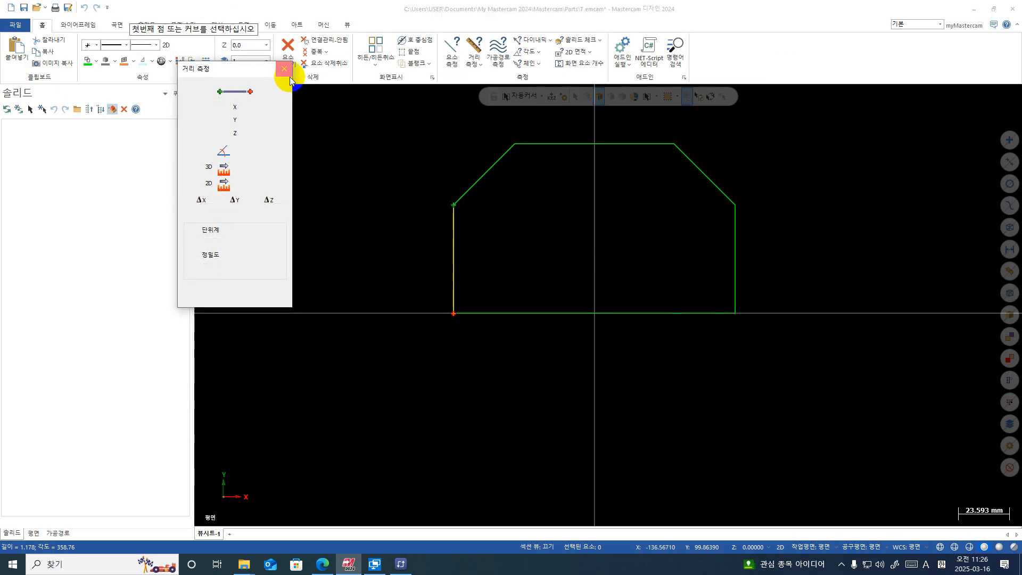
- Measure the bottom edge's length and the diagonal from the lower-left corner to the upper end of the right vertical edge
left_click(468, 51)
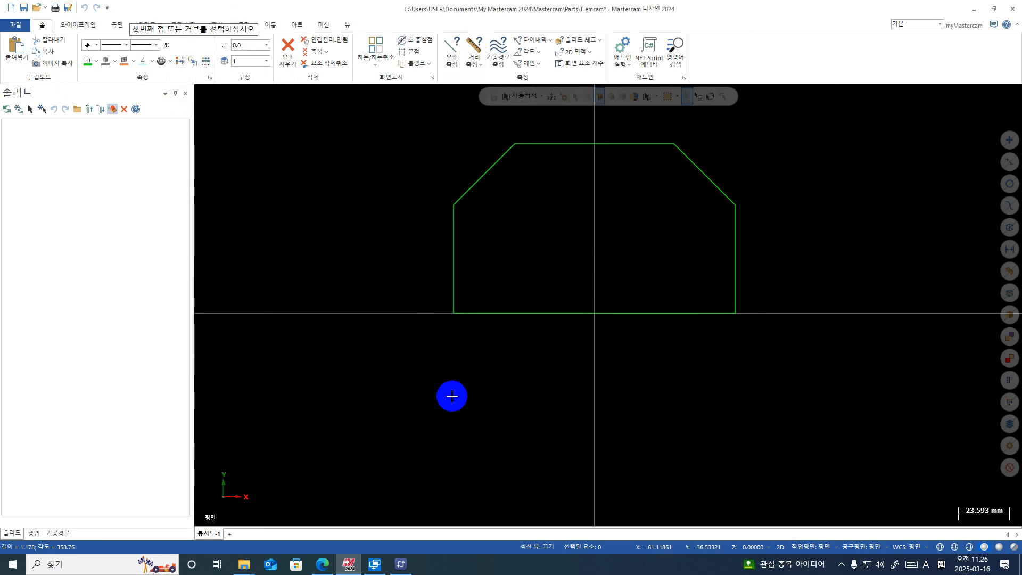
left_click(453, 312)
left_click(735, 313)
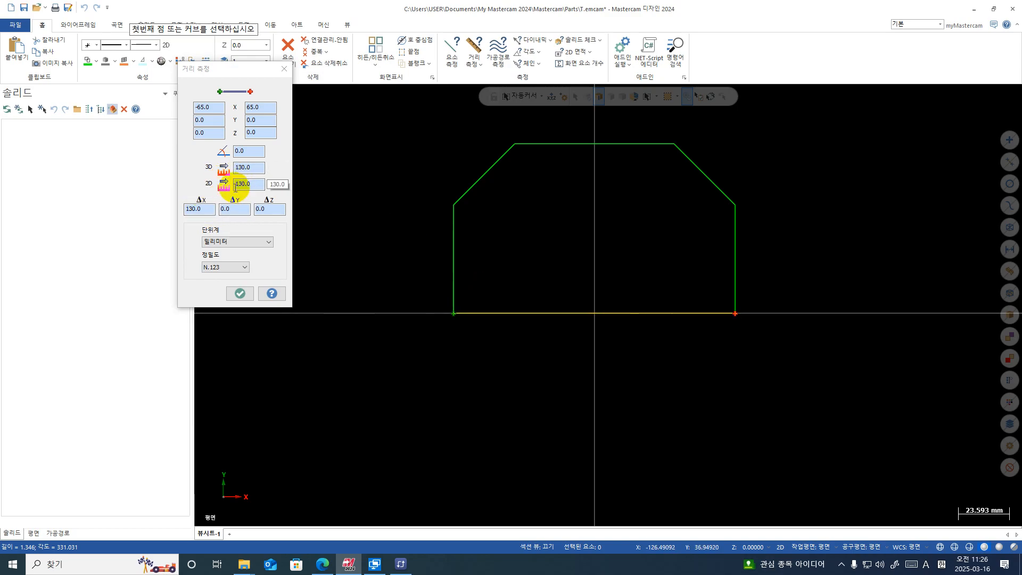
left_click(453, 313)
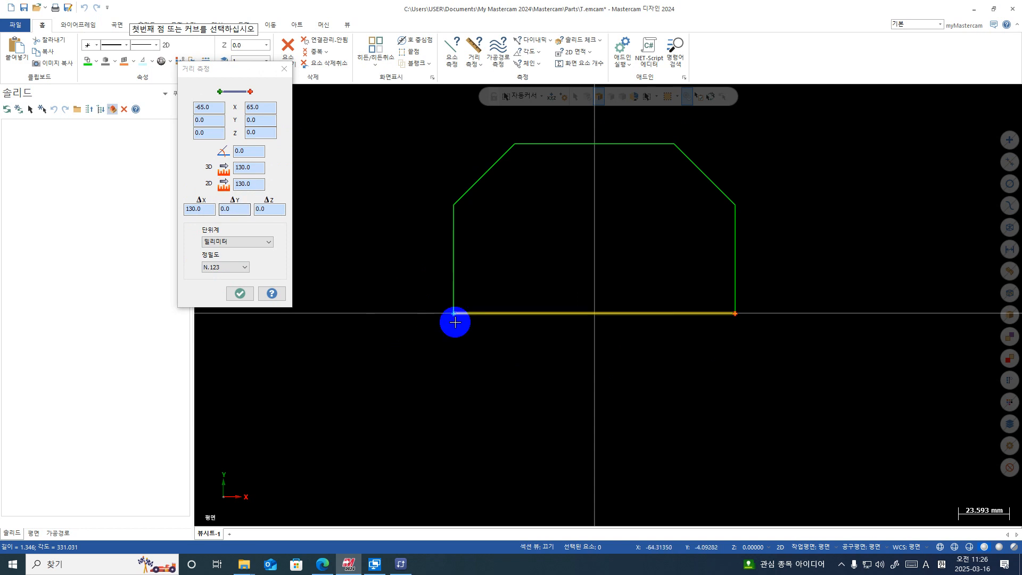
left_click(740, 209)
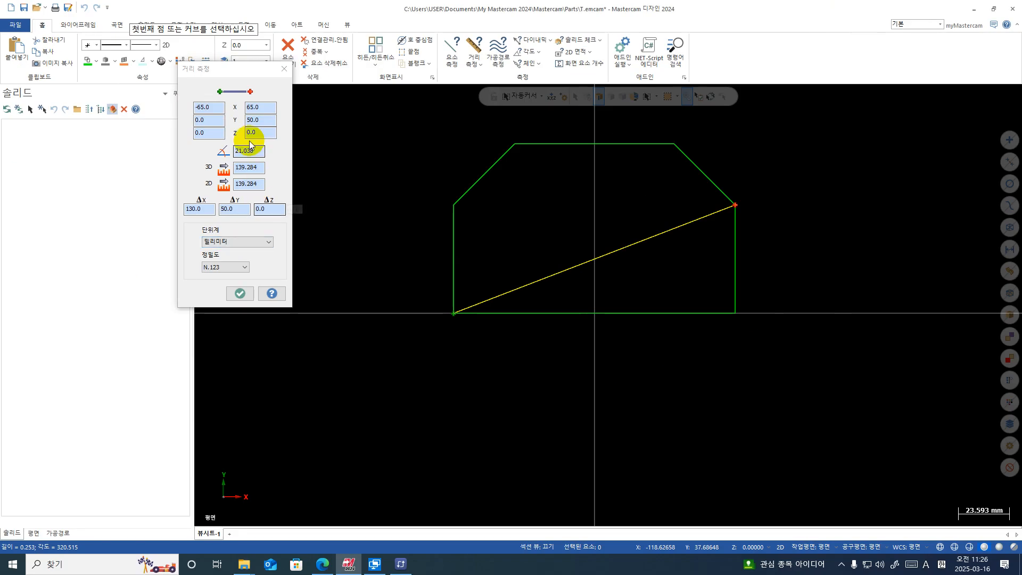
left_click(284, 68)
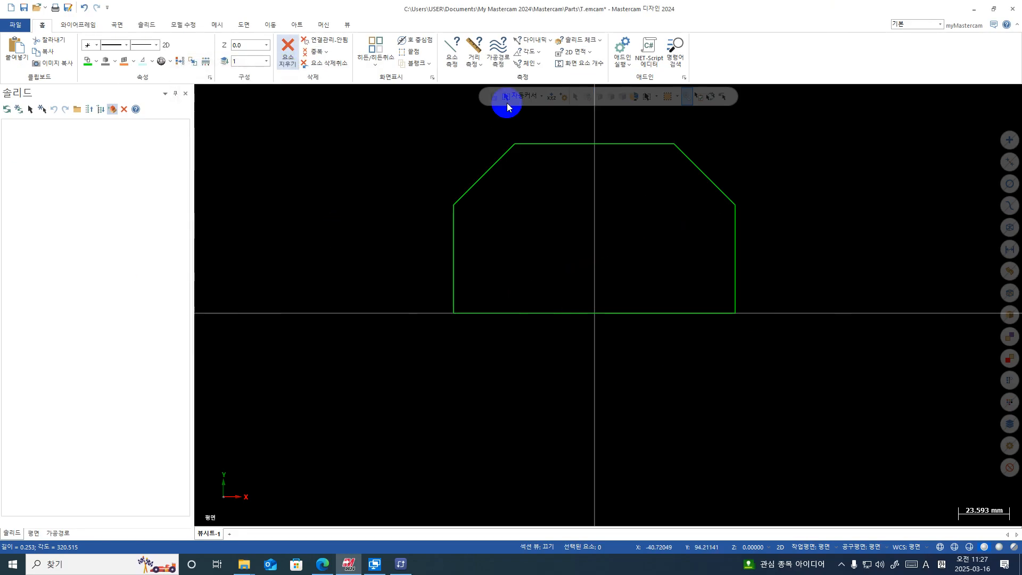
- Measure the angle between the left slanted line and the left vertical edge using the two-line method
left_click(527, 56)
left_click(489, 179)
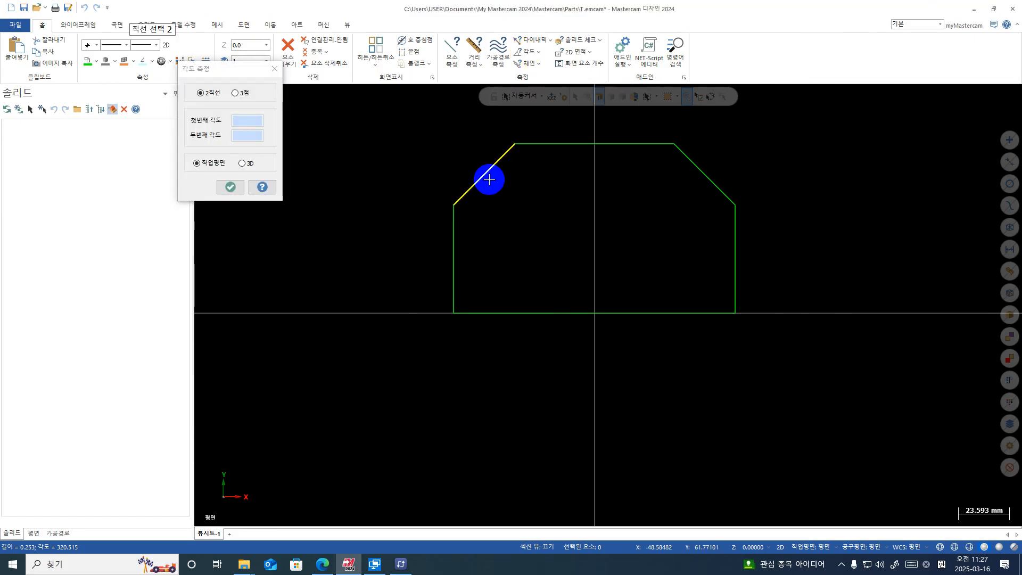
left_click(454, 251)
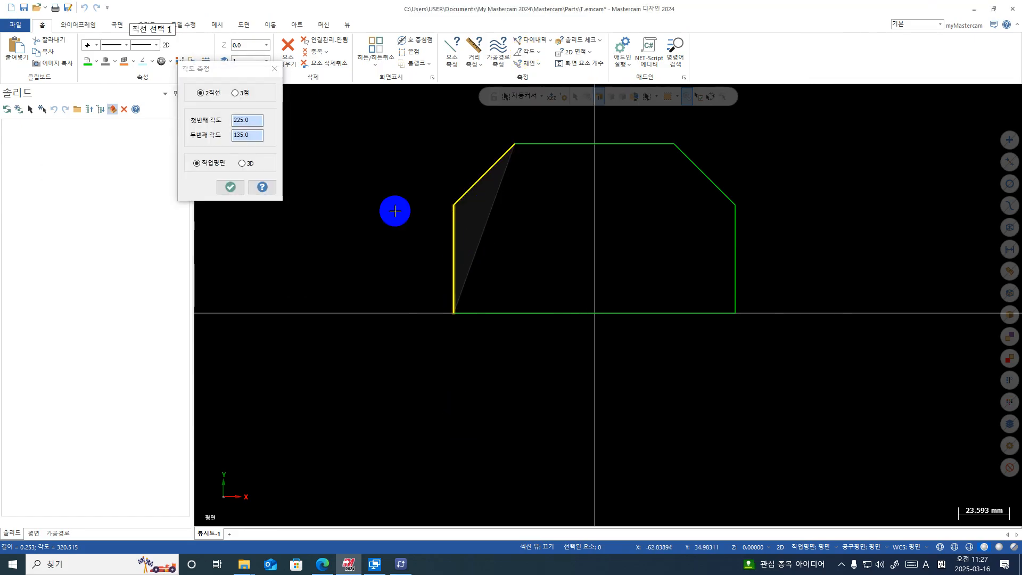
left_click(242, 135)
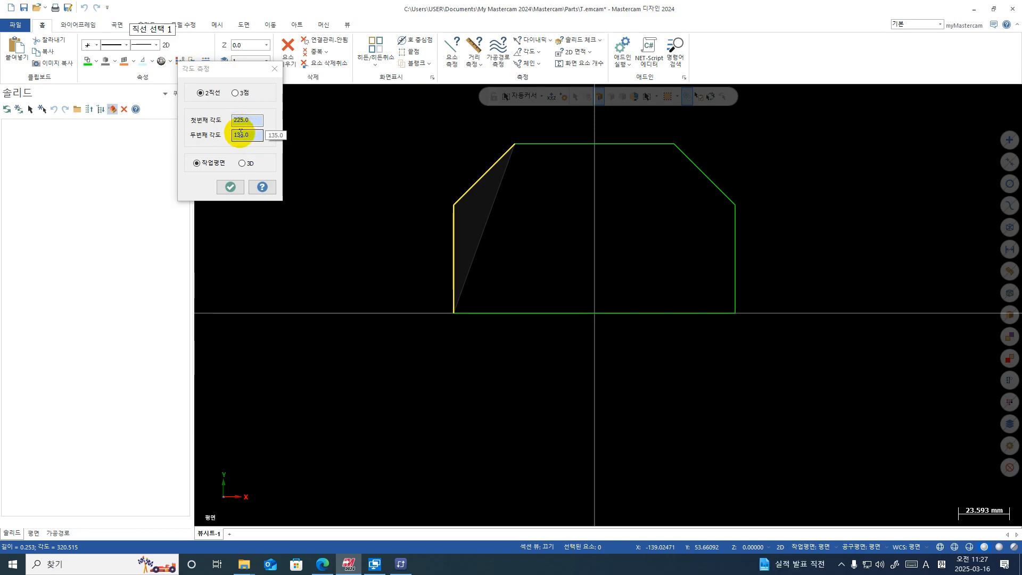
- Close the angle measurement and preview the angle between the left slanted line and left vertical edge with Smart Dimension, without placing it
left_click(274, 70)
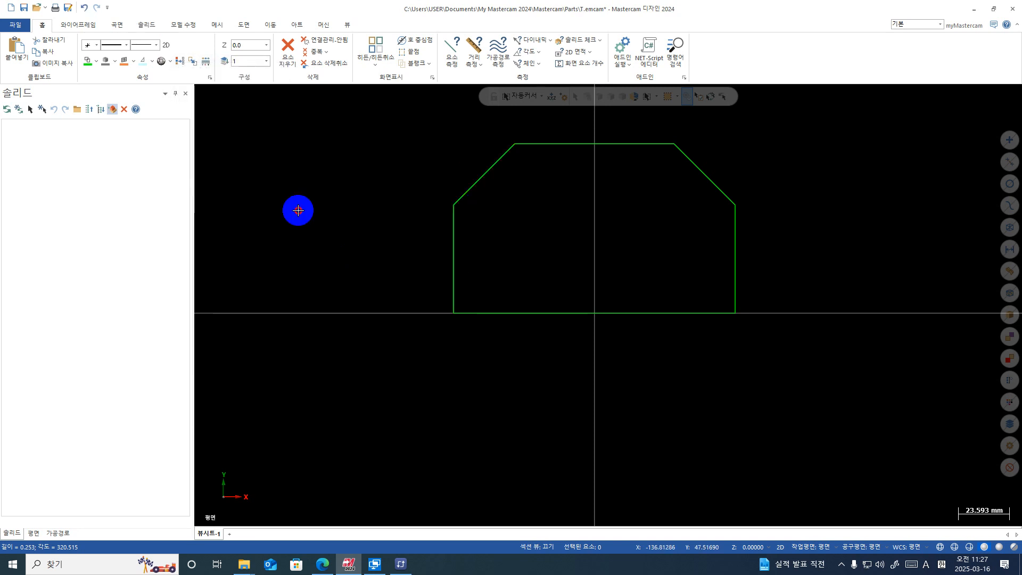
left_click(243, 25)
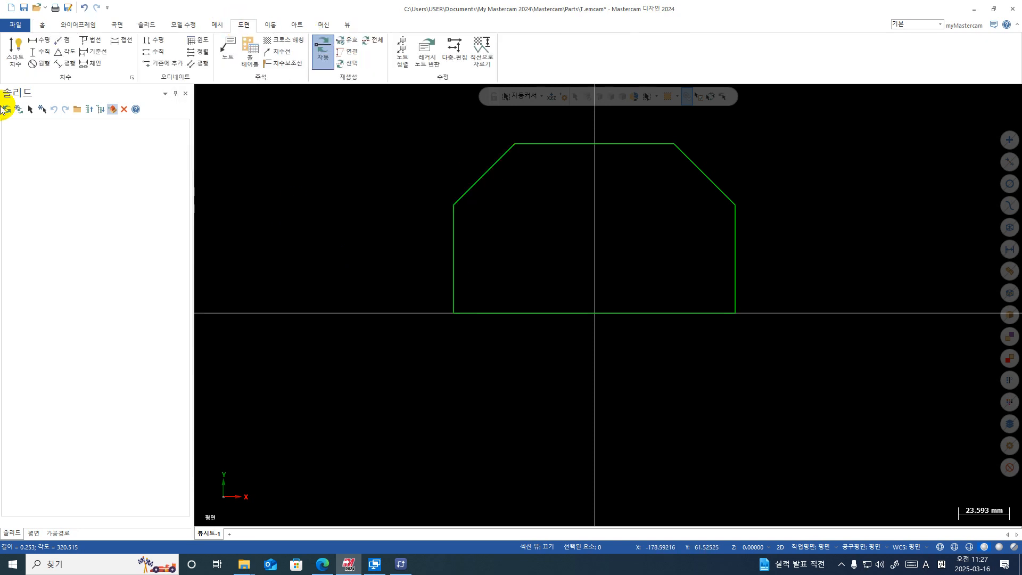
left_click(8, 52)
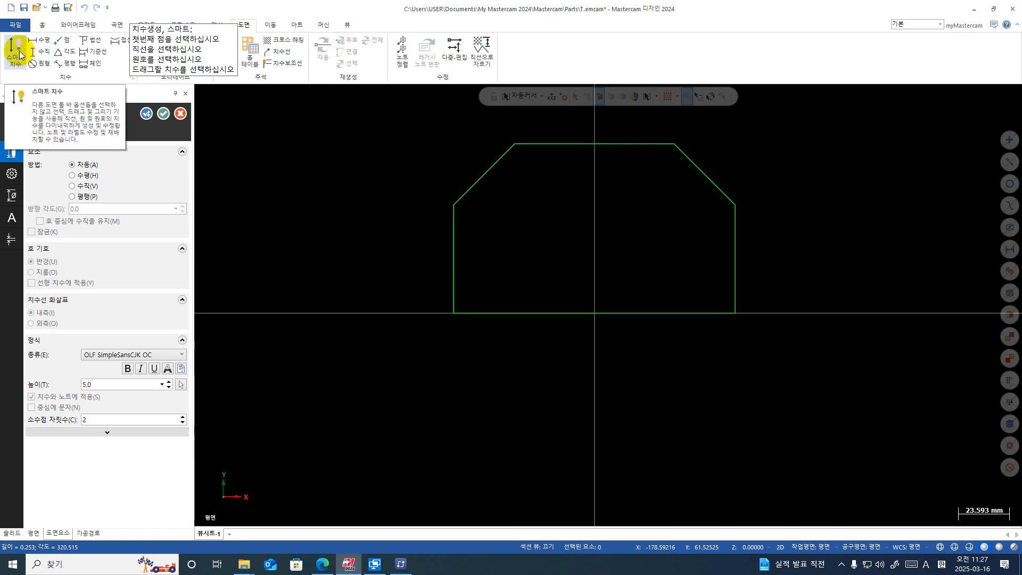
left_click(472, 184)
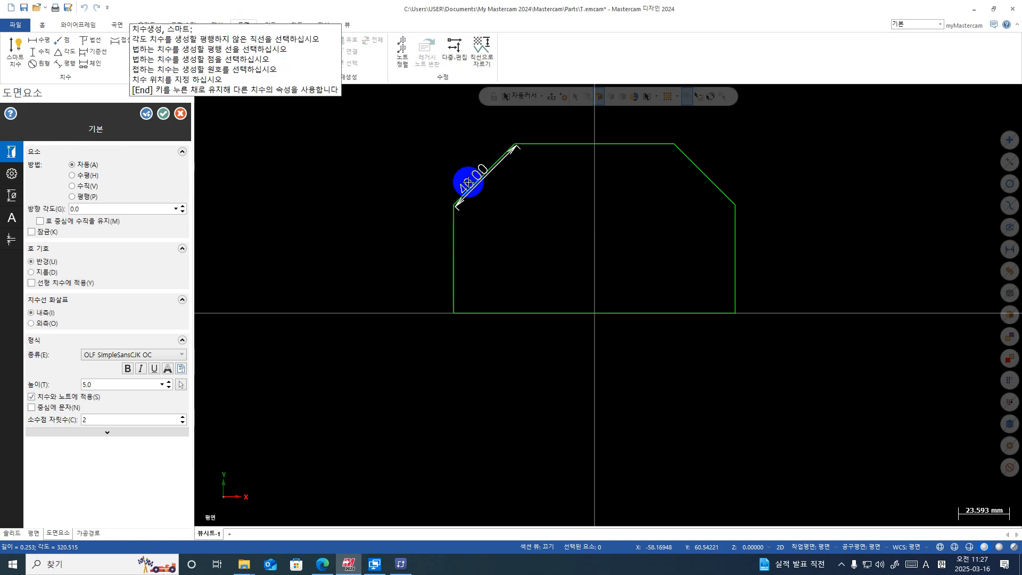
left_click(455, 222)
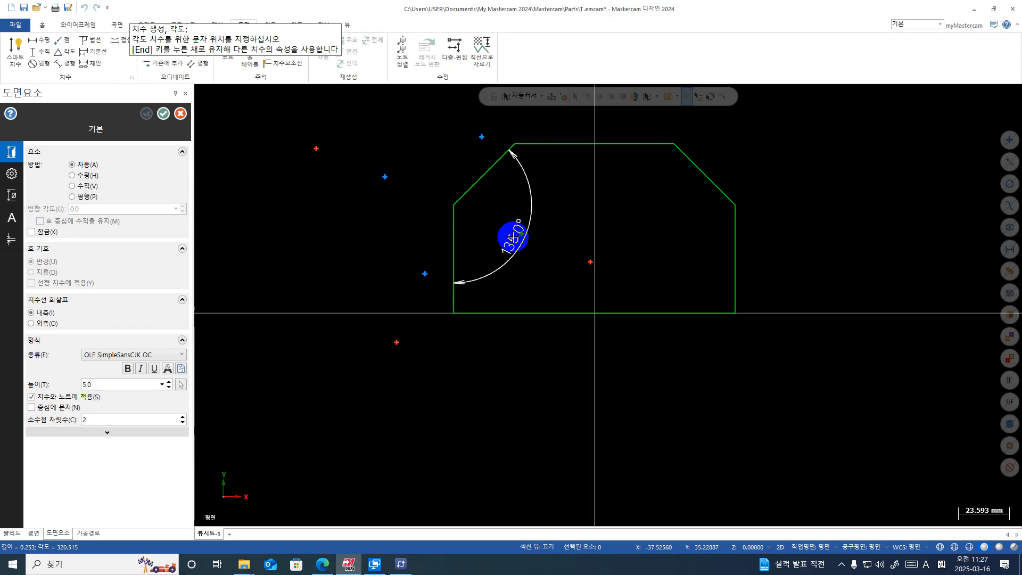
key("Escape")
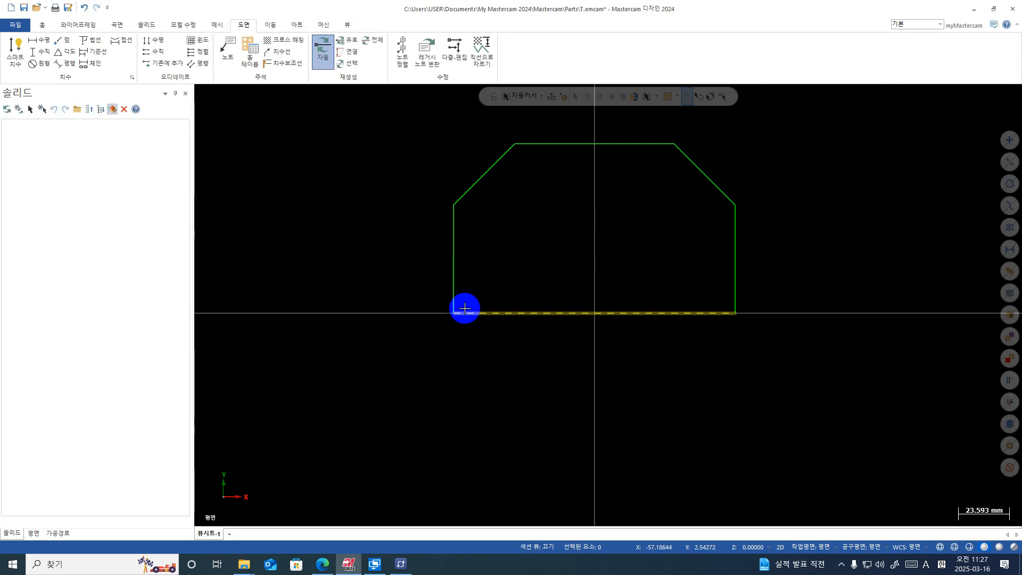
- Preview Smart Dimensions for the bottom edge and the diagonal from the lower-left corner to the right vertical edge's upper end, placing neither
left_click(6, 46)
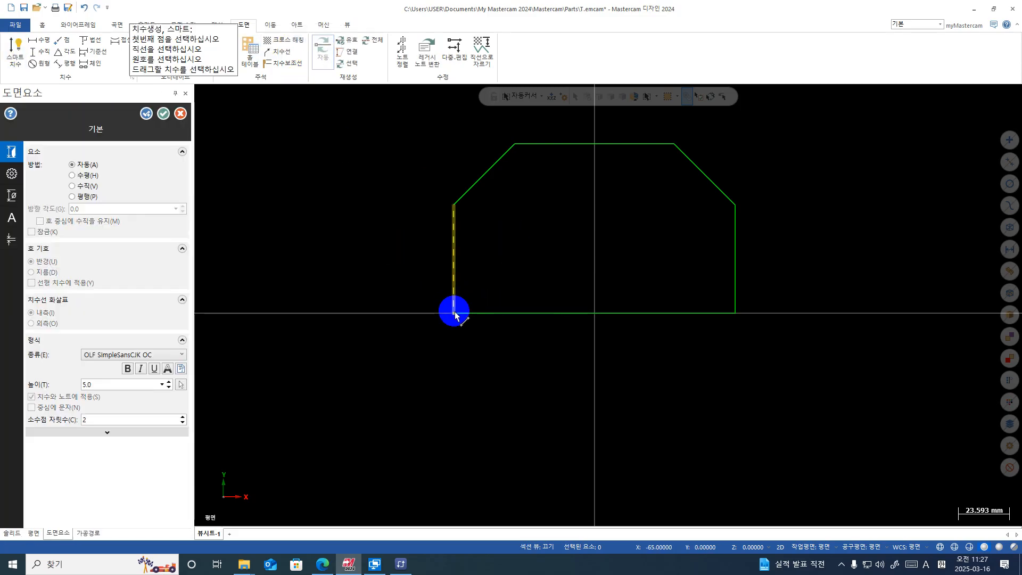
left_click(733, 314)
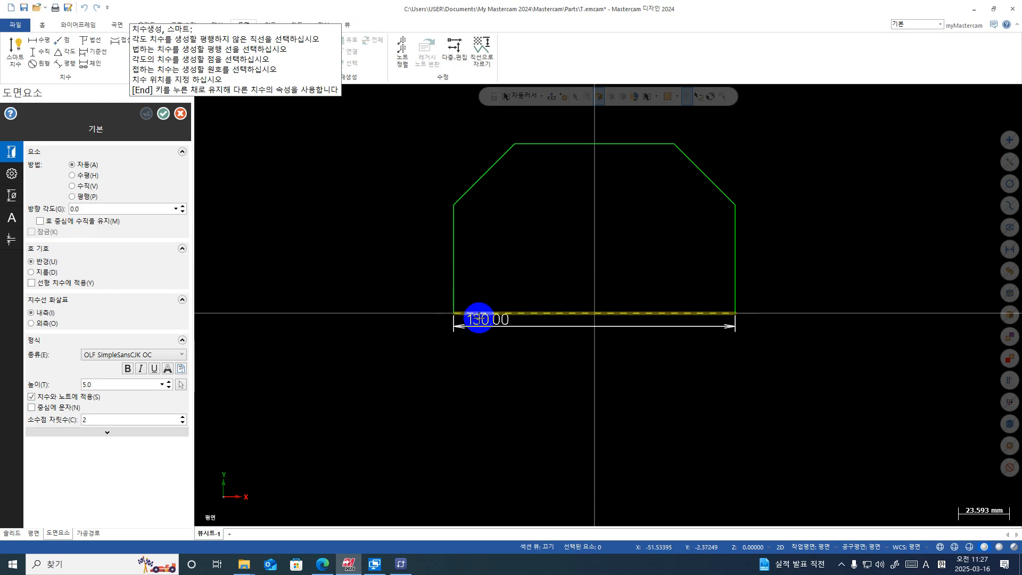
left_click(454, 313)
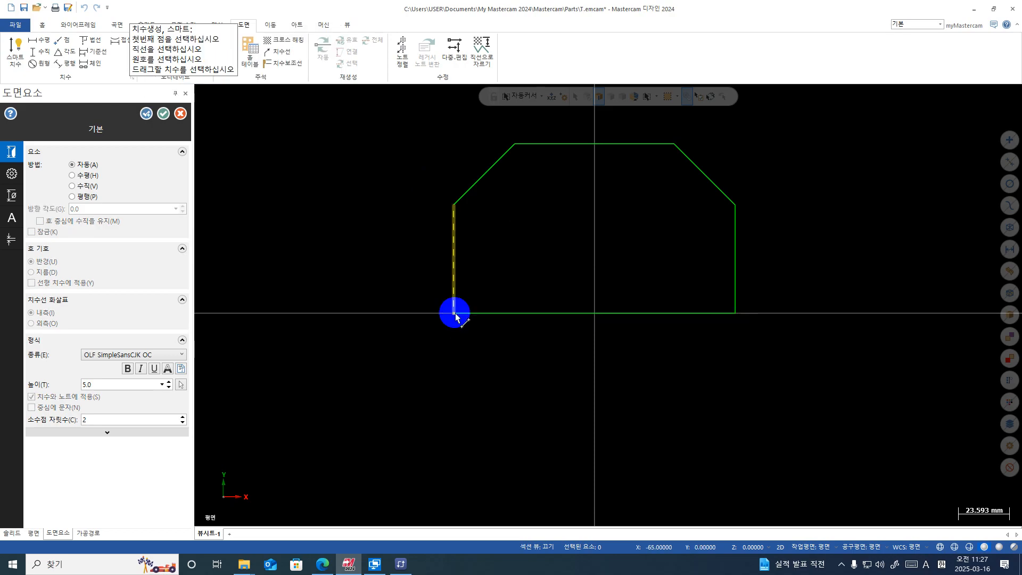
left_click(734, 205)
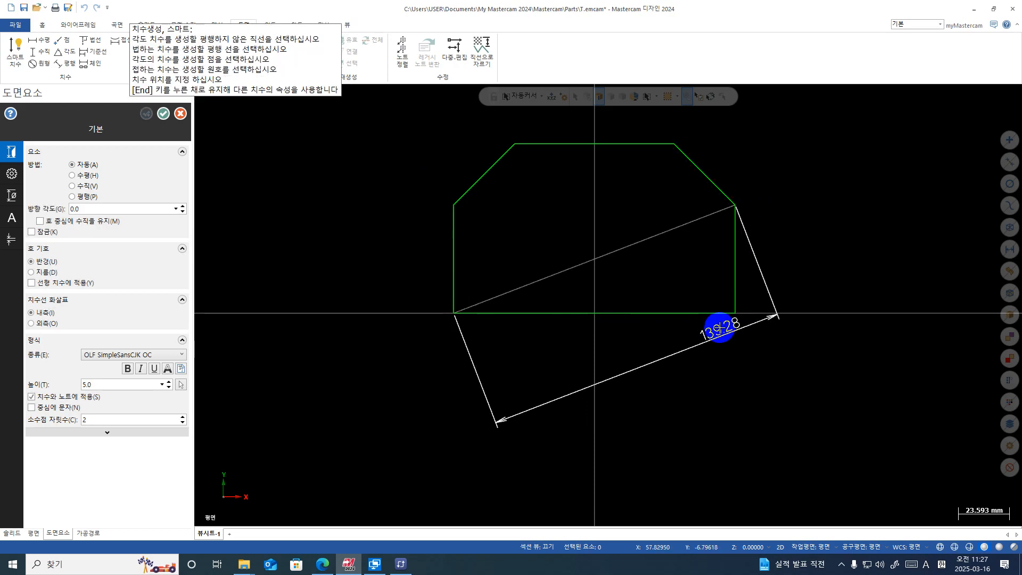
key("Escape")
key("Escape")
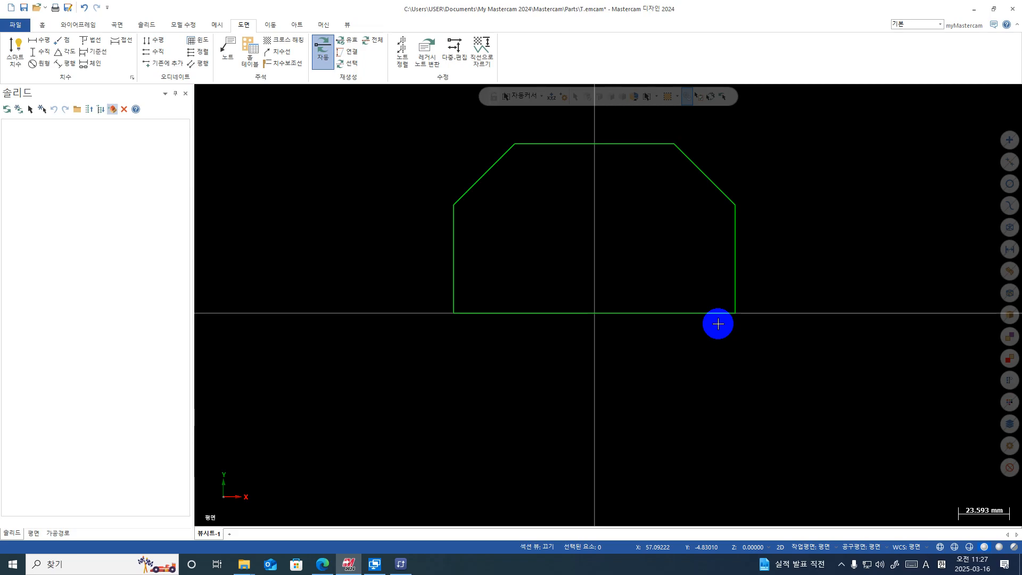
- Place a horizontal Smart Dimension for the bottom edge, centred below the profile
left_click(15, 54)
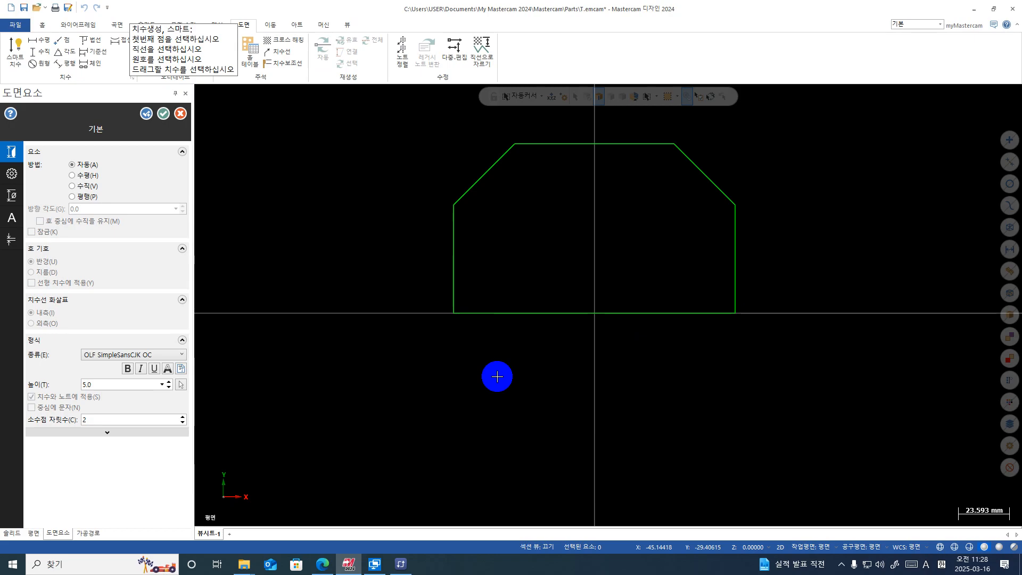
left_click(485, 318)
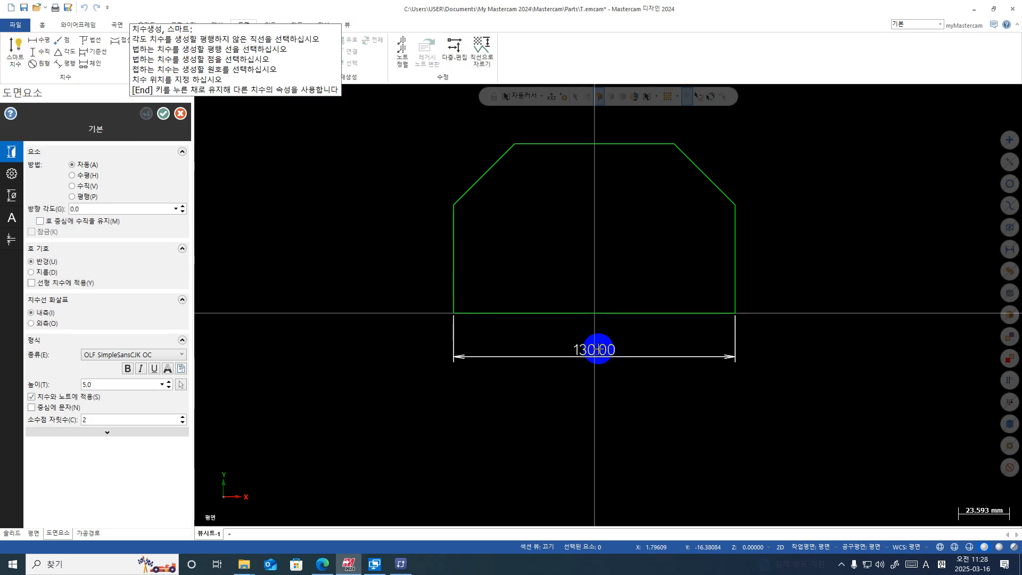
left_click(598, 349)
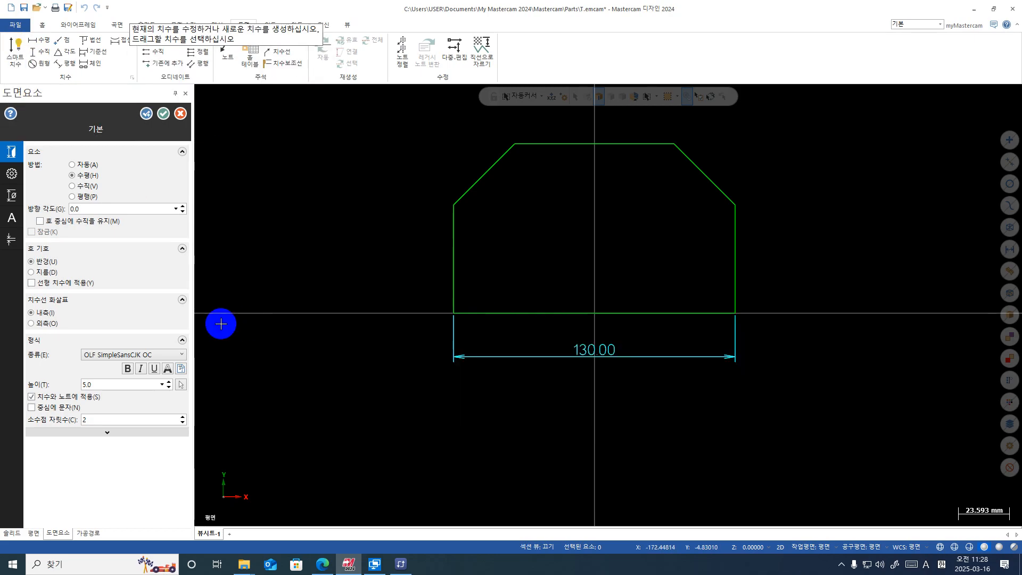
left_click(147, 114)
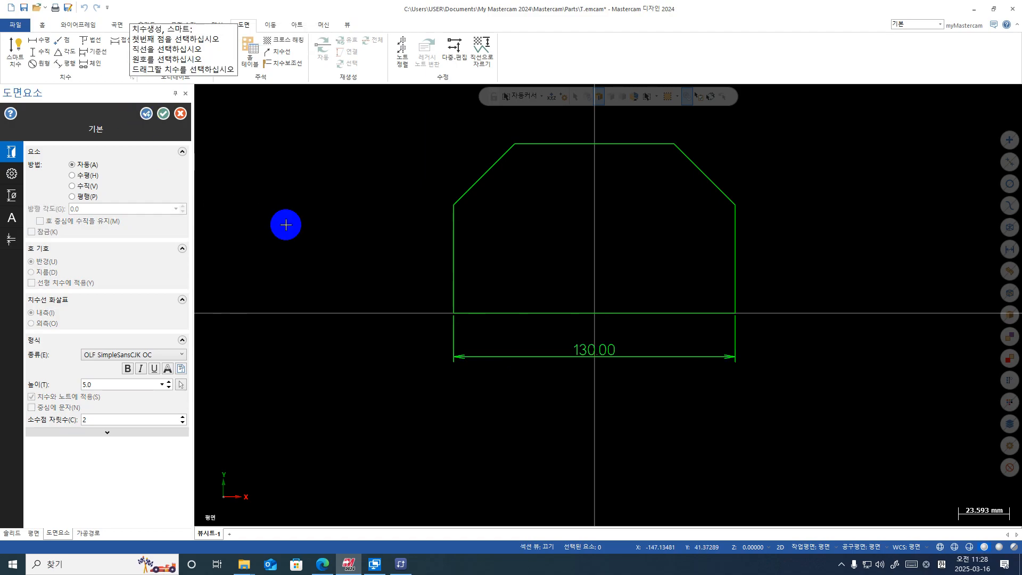
- Dimension the left and right vertical edges, placing each dimension outside the profile
left_click(448, 223)
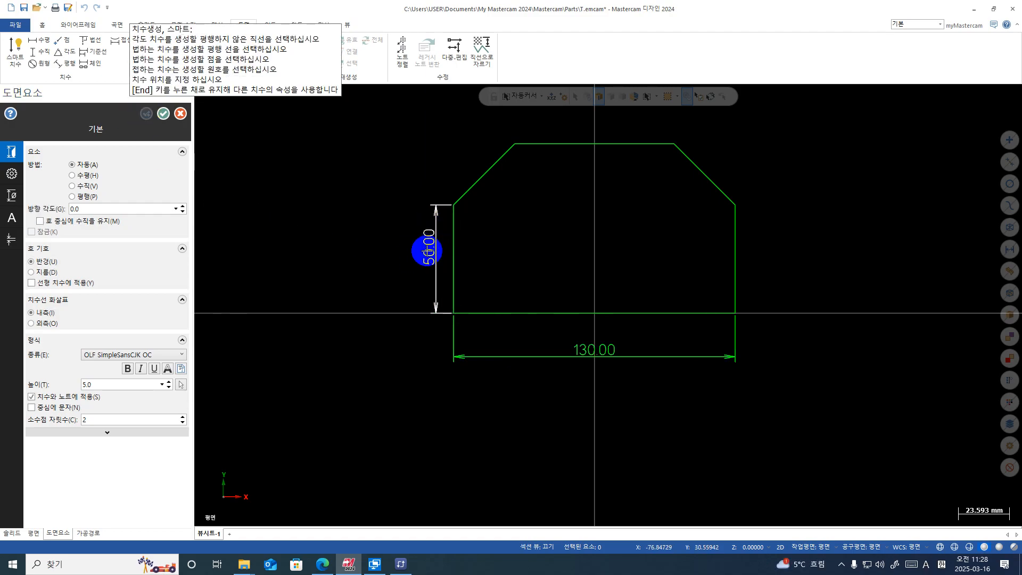
left_click(421, 258)
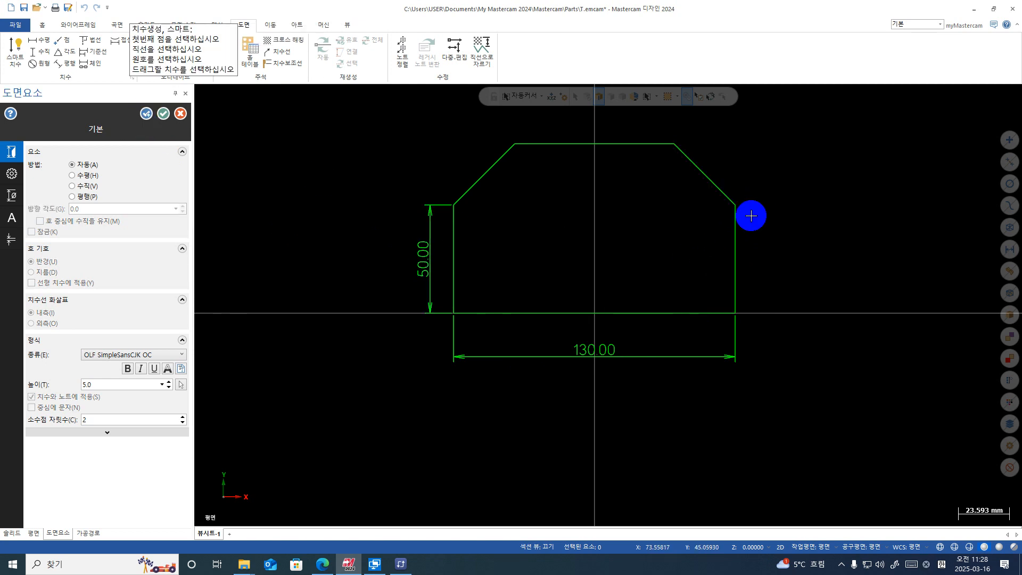
left_click(735, 301)
left_click(756, 270)
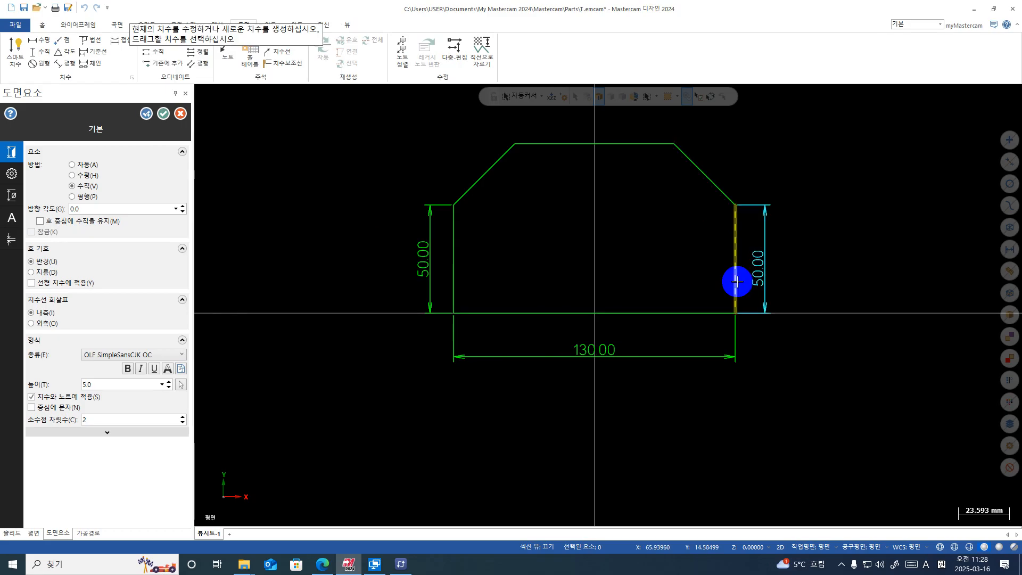
- Add parallel dimensions to the right and left slanted lines, placed outside the profile
left_click(673, 144)
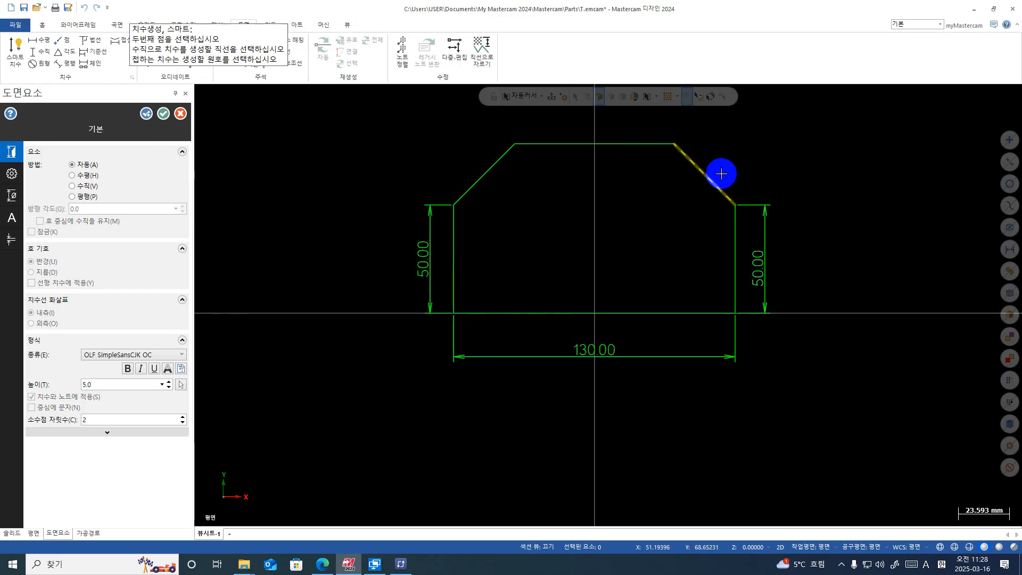
left_click(738, 206)
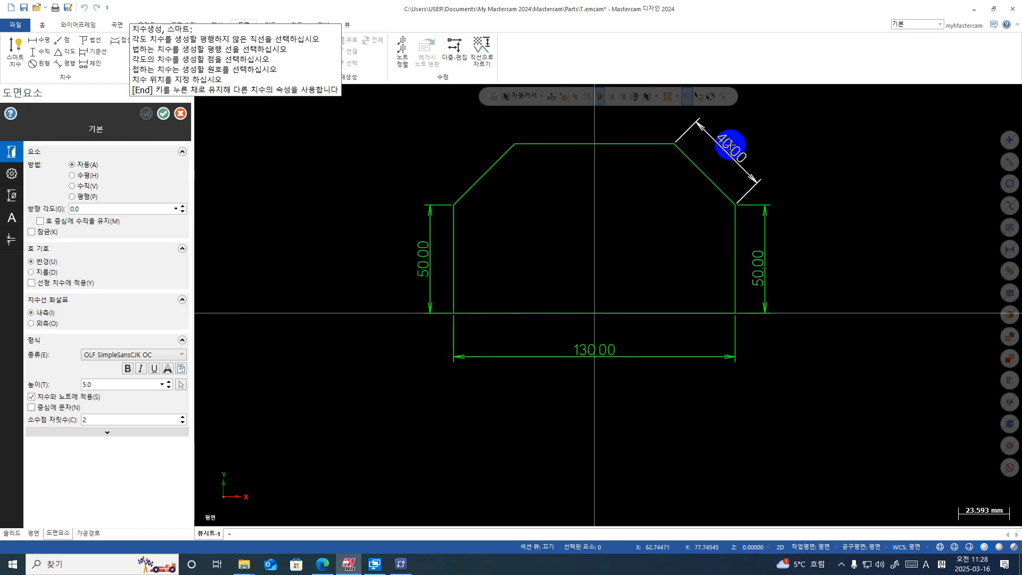
left_click(733, 153)
left_click(498, 159)
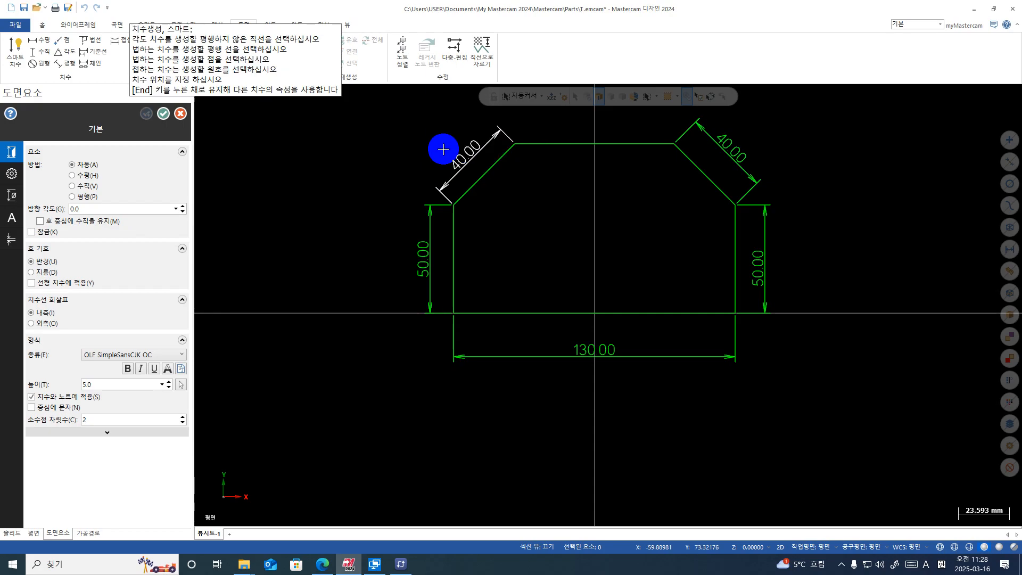
left_click(445, 150)
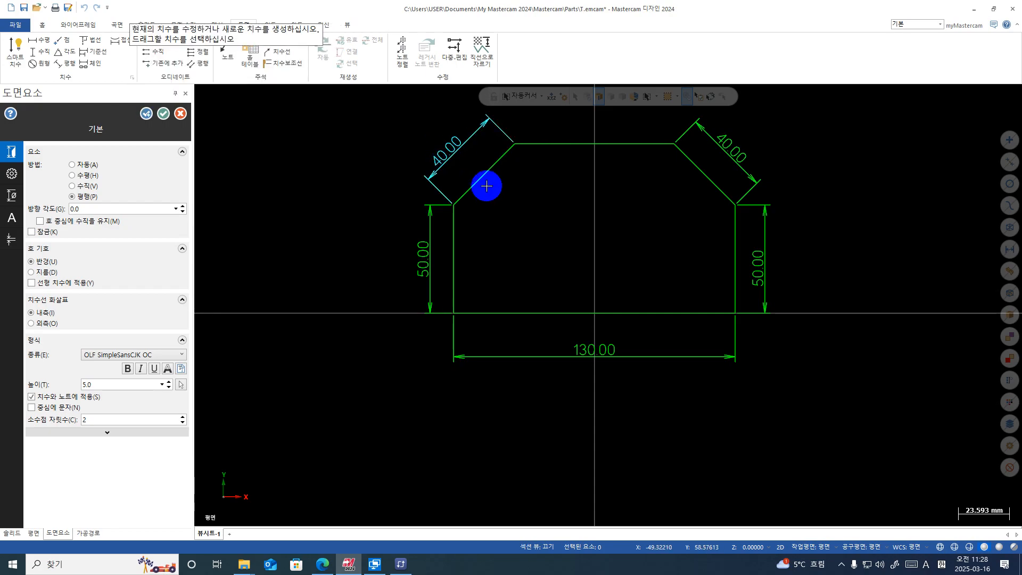
- Dimension the angle between the left slanted line and left vertical edge inside the profile, keeping its font and one decimal place
left_click(500, 158)
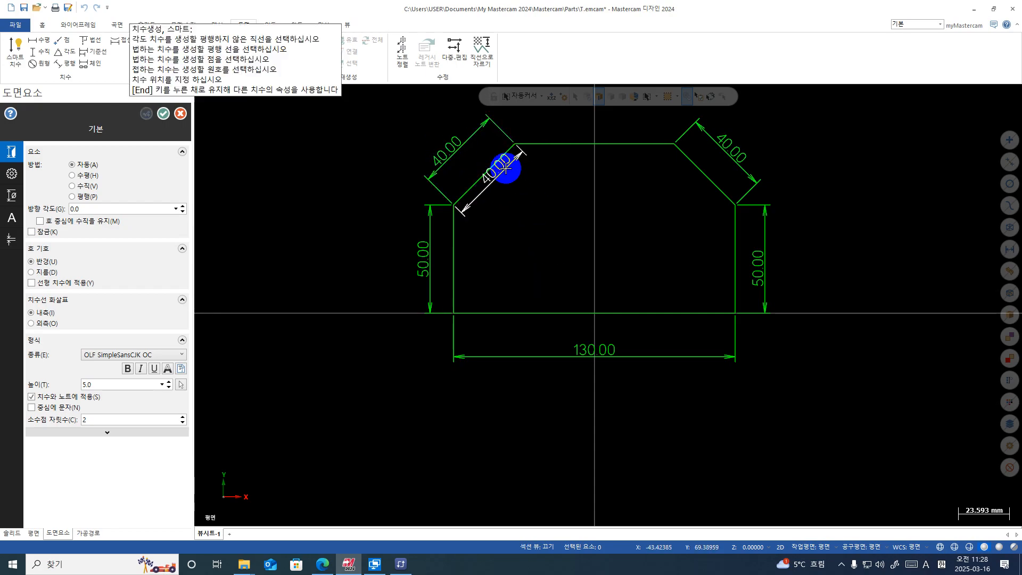
left_click(454, 229)
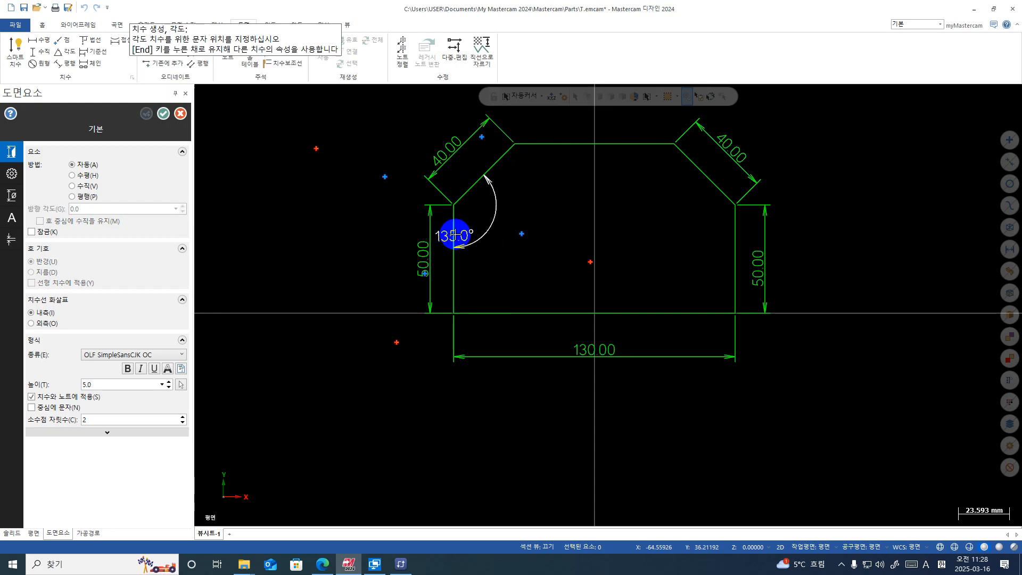
left_click(485, 218)
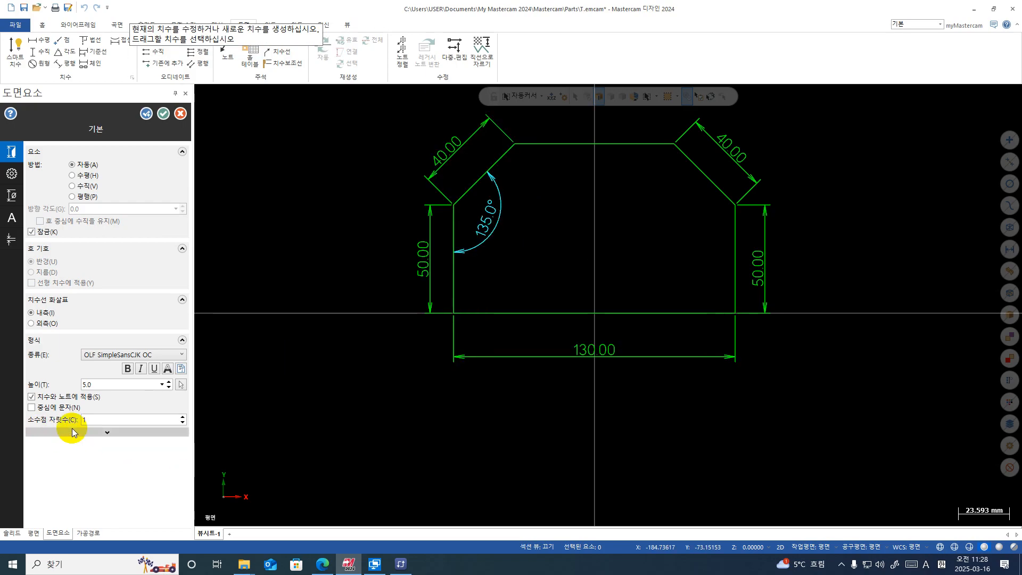
double_click(116, 421)
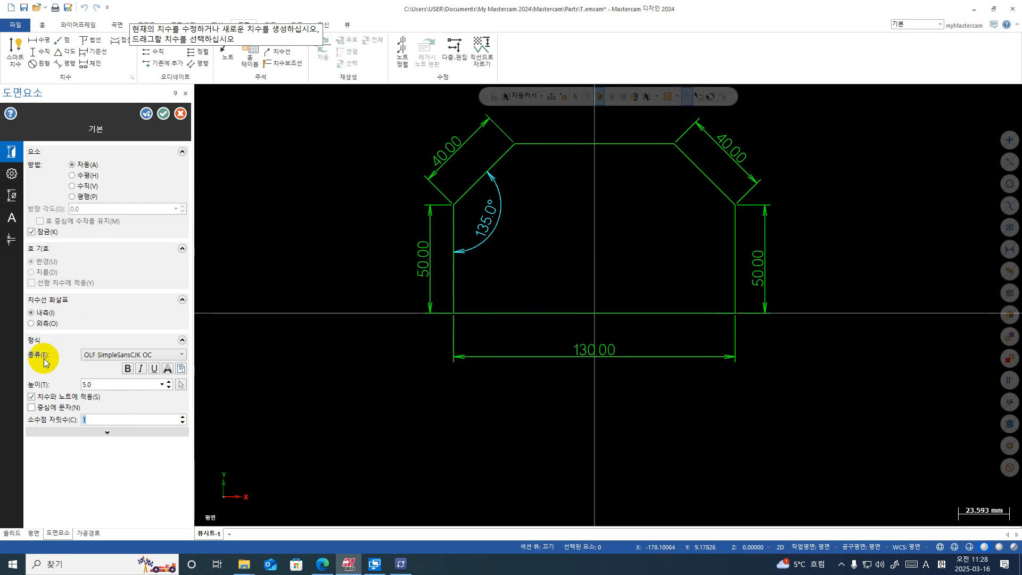
left_click(181, 355)
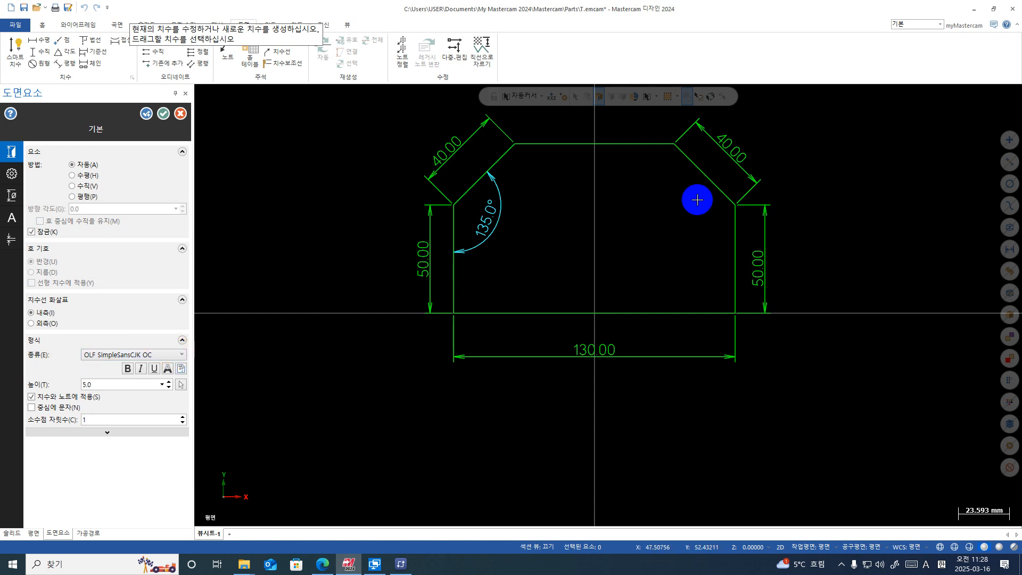
left_click(147, 114)
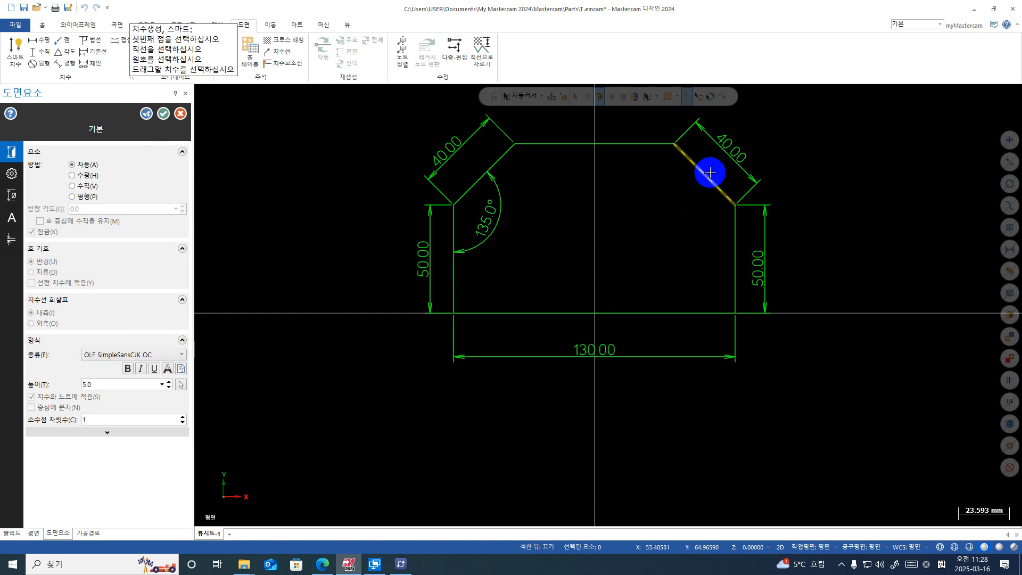
- Dimension the angle between the right slanted line and right vertical edge inside the profile, and finish dimensioning
left_click(680, 161)
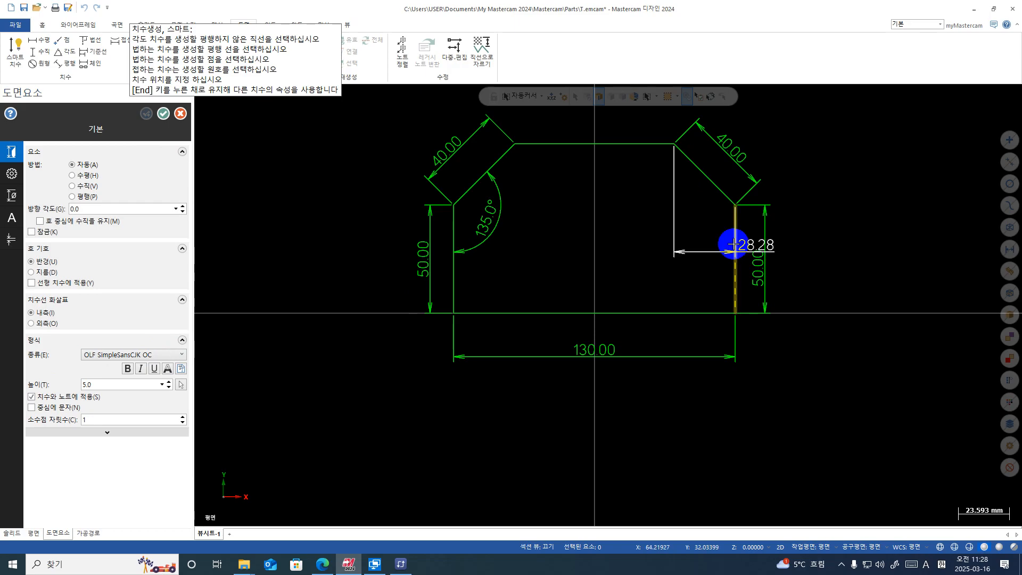
left_click(734, 243)
left_click(687, 233)
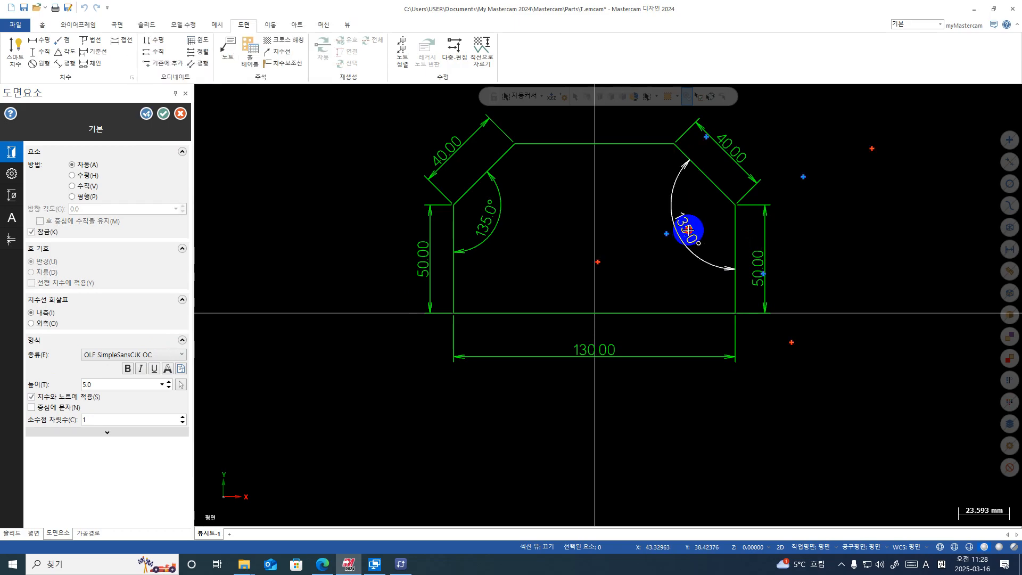
left_click(163, 114)
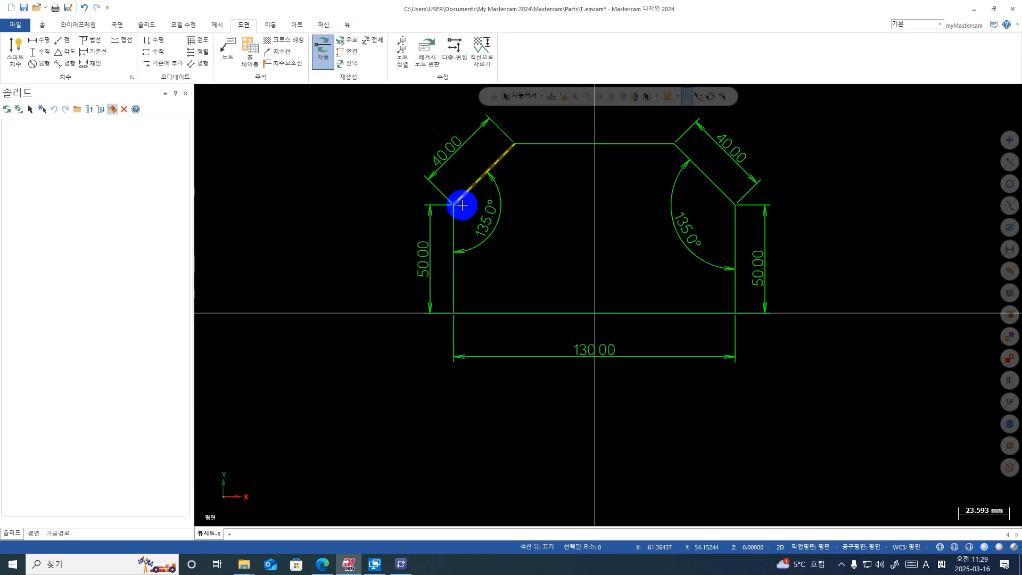
- Switch to 2d스케치.pdf, compare the profile with the 2D 스케치 4 drawing, view the 2D 스케치 5 exercise, and return to Mastercam
left_click(324, 567)
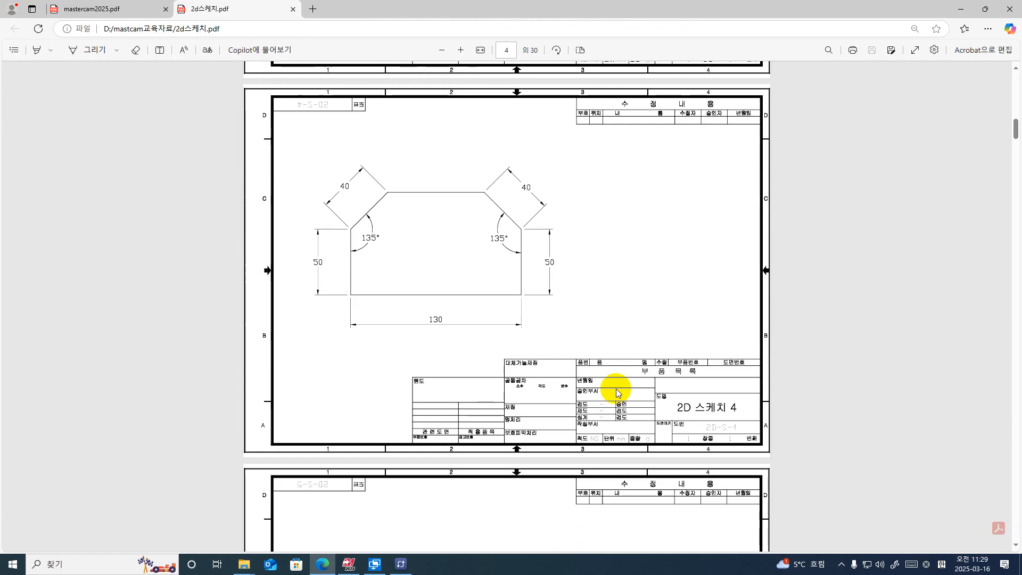
scroll(640, 412, "up", 5)
scroll(640, 400, "down", 10)
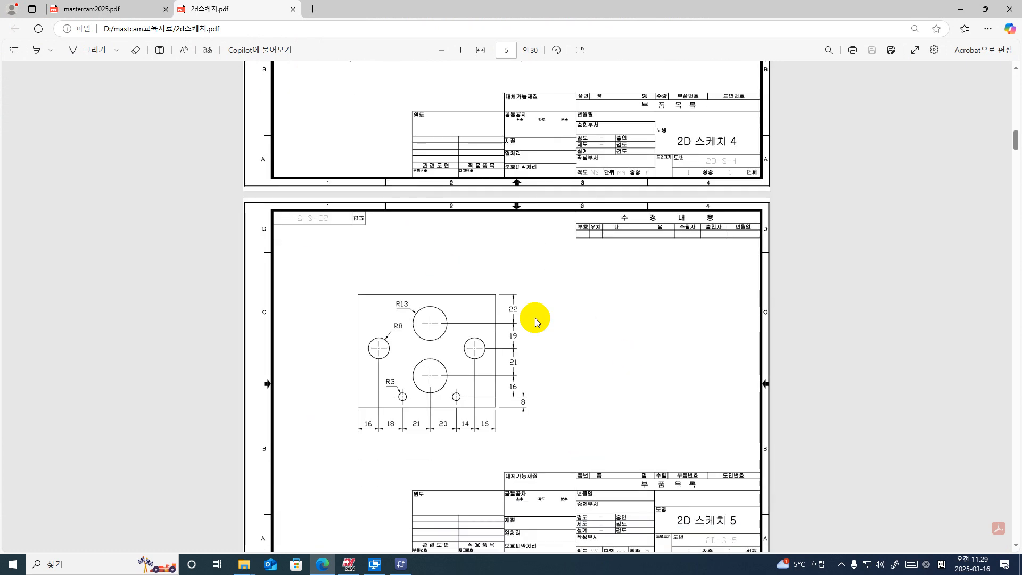
scroll(554, 316, "down", 1)
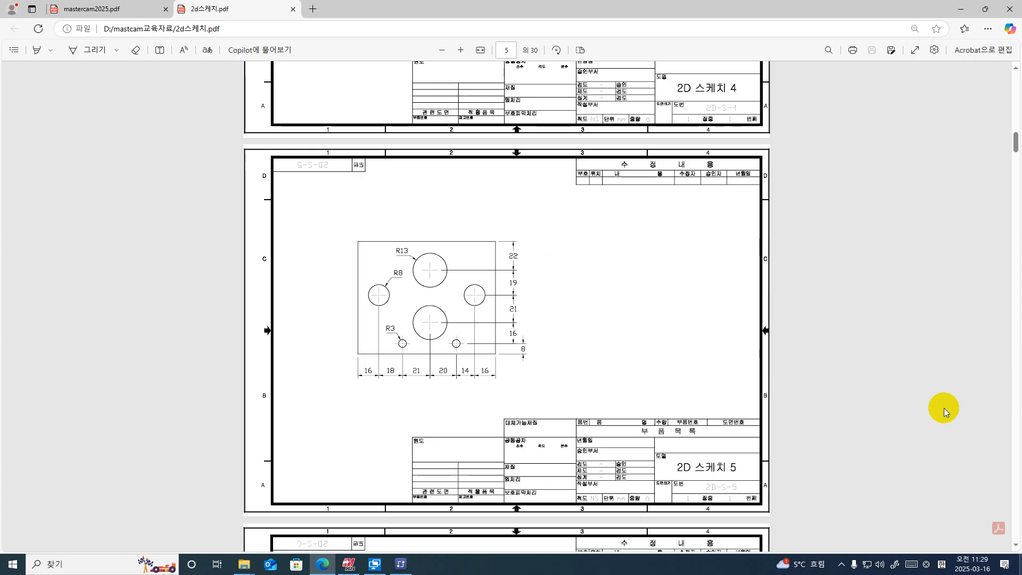
left_click(954, 10)
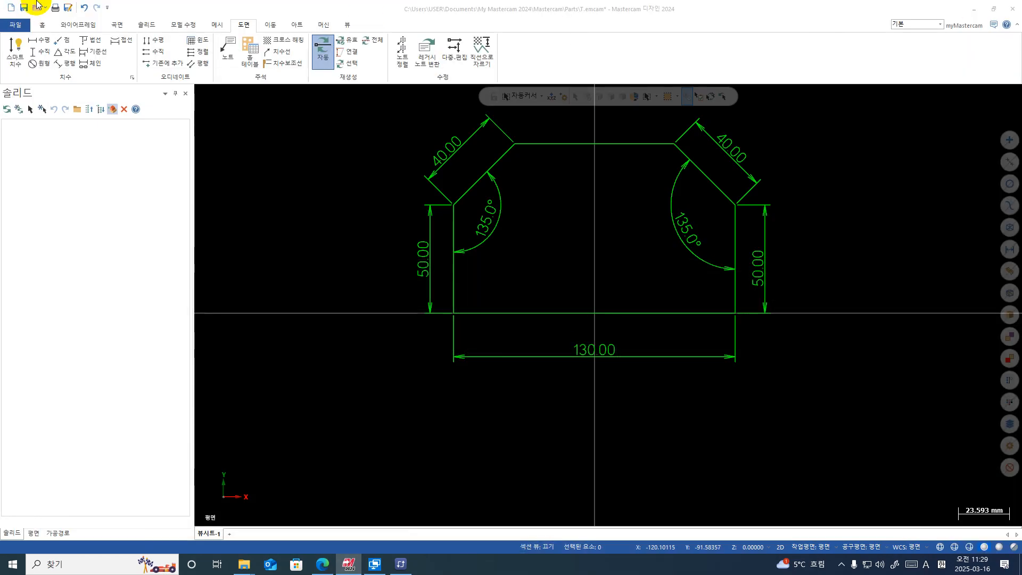
- Start a new file and draw a rectangle about 56 by 44 mm from the origin, with center anchoring turned off
left_click(13, 7)
left_click(557, 302)
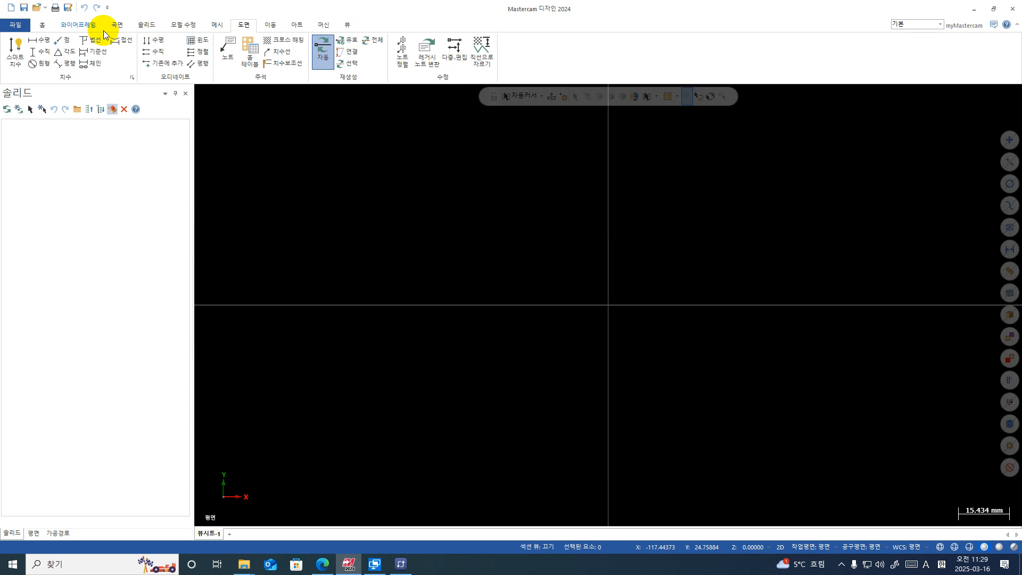
left_click(77, 26)
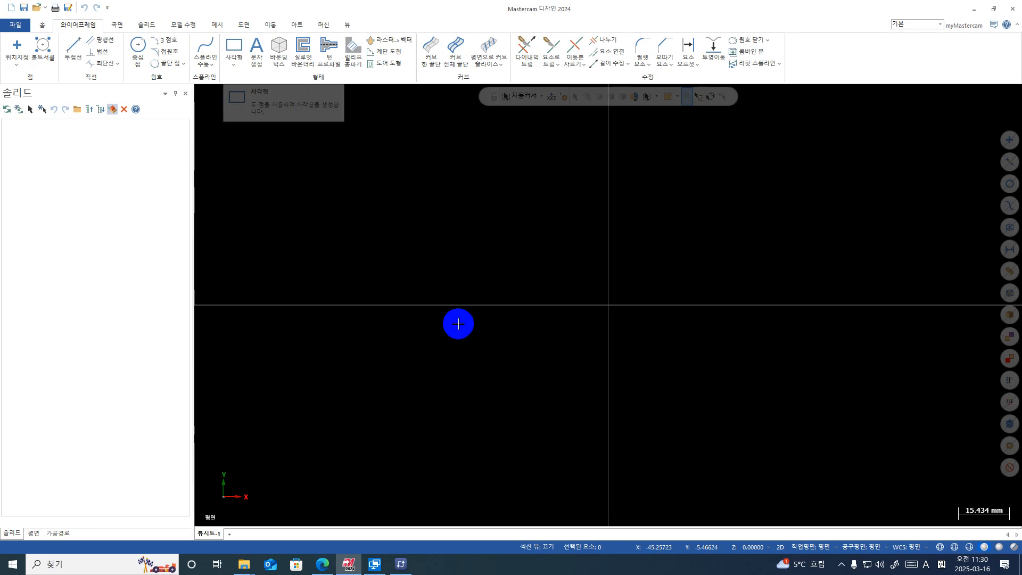
left_click(233, 47)
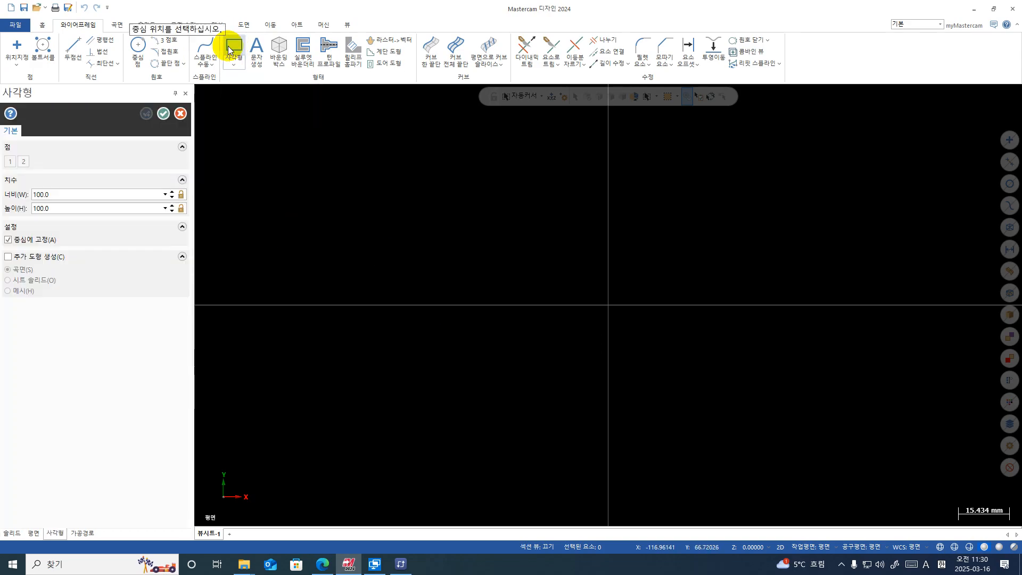
left_click_drag(608, 305, 207, 278)
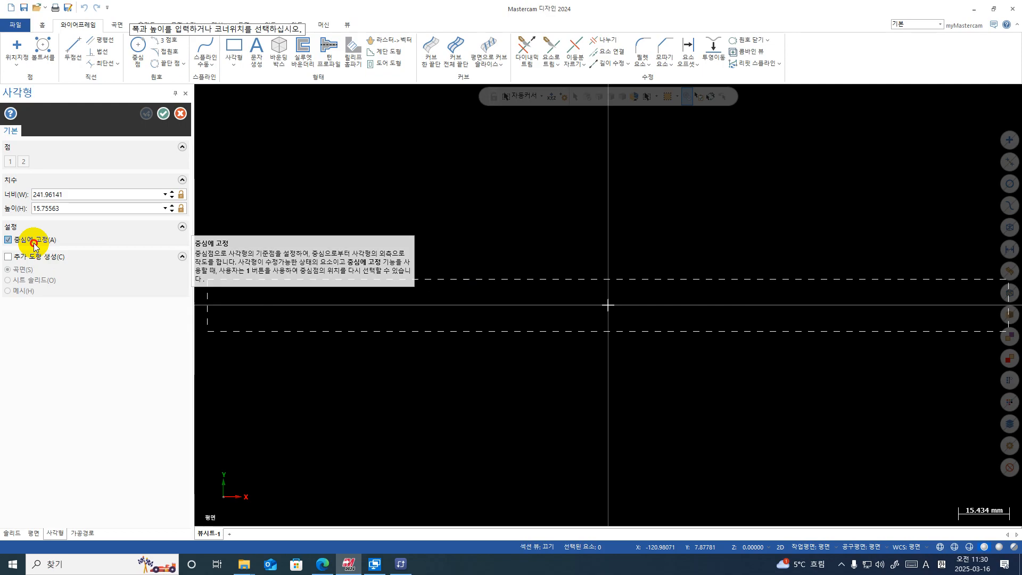
left_click(34, 244)
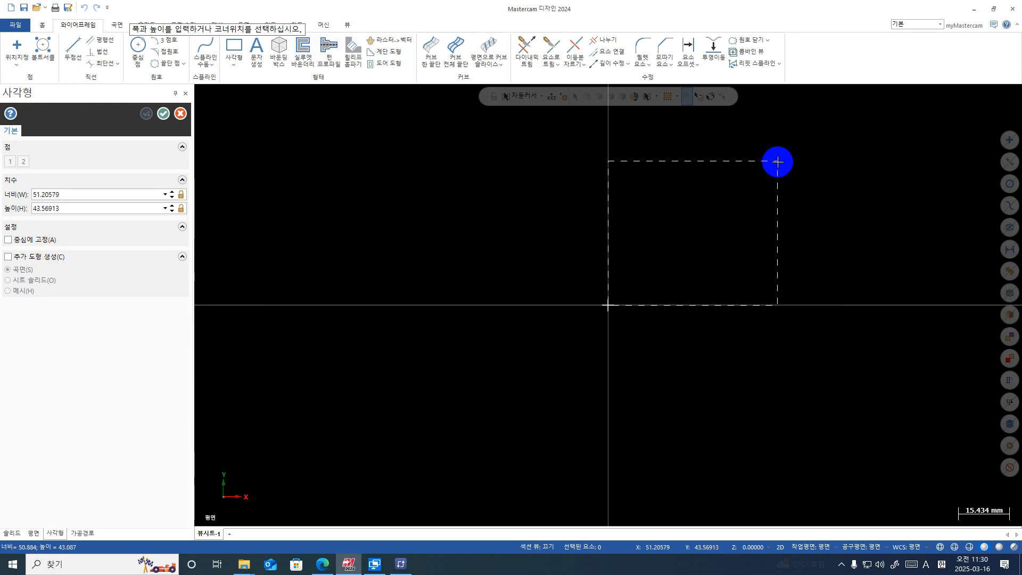
left_click(793, 161)
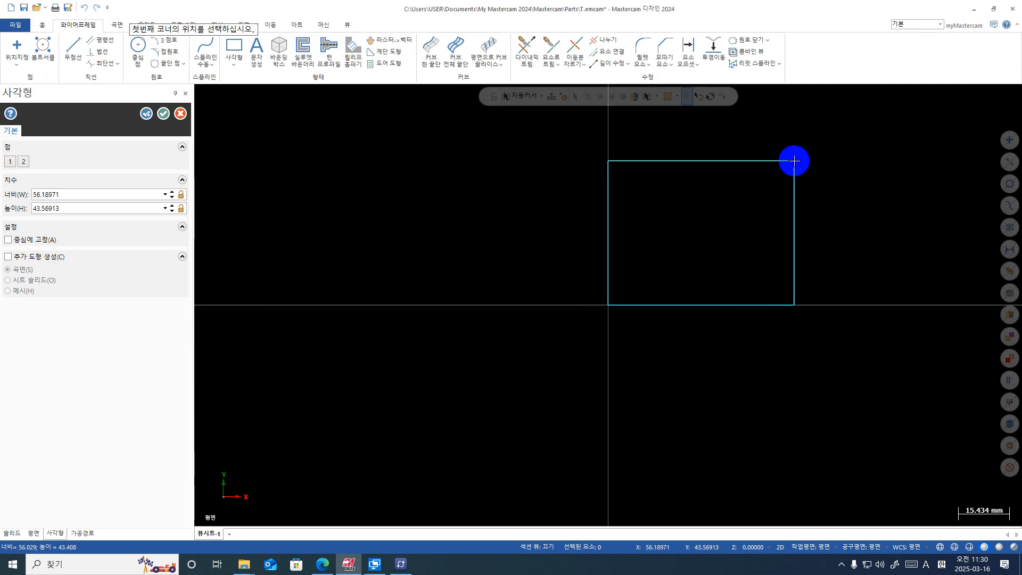
- Set the rectangle's width to 16+18+21+20+14+16 and its height to 8+16+21+19+22, and accept the rectangle
left_click(100, 194)
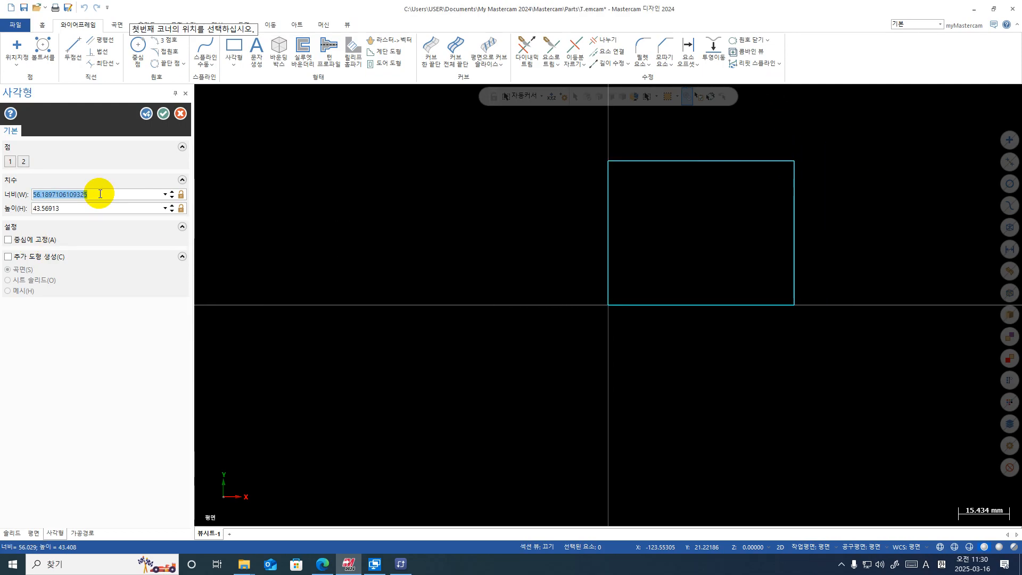
type("16+18+21+20+14+")
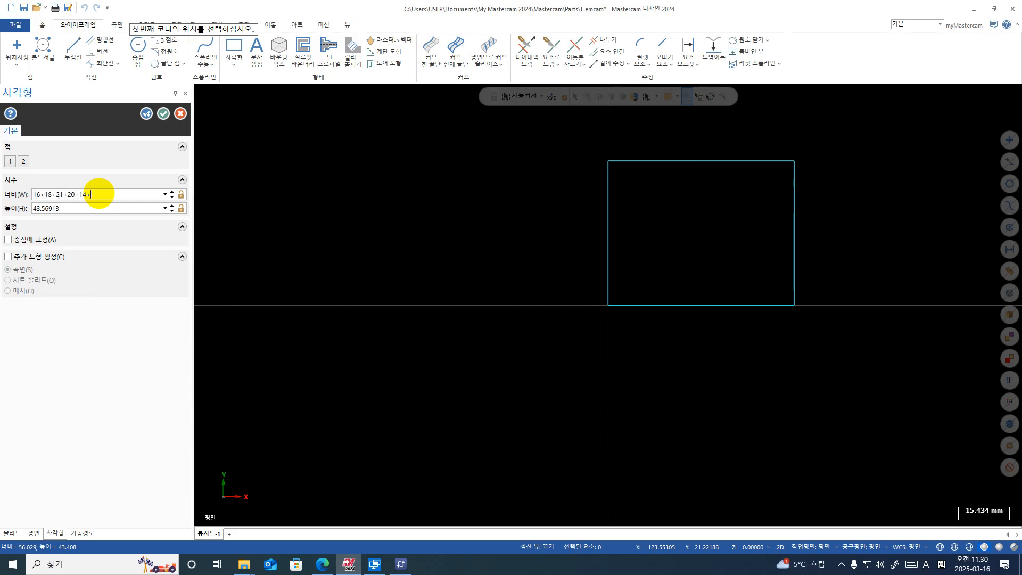
type("16")
left_click(69, 210)
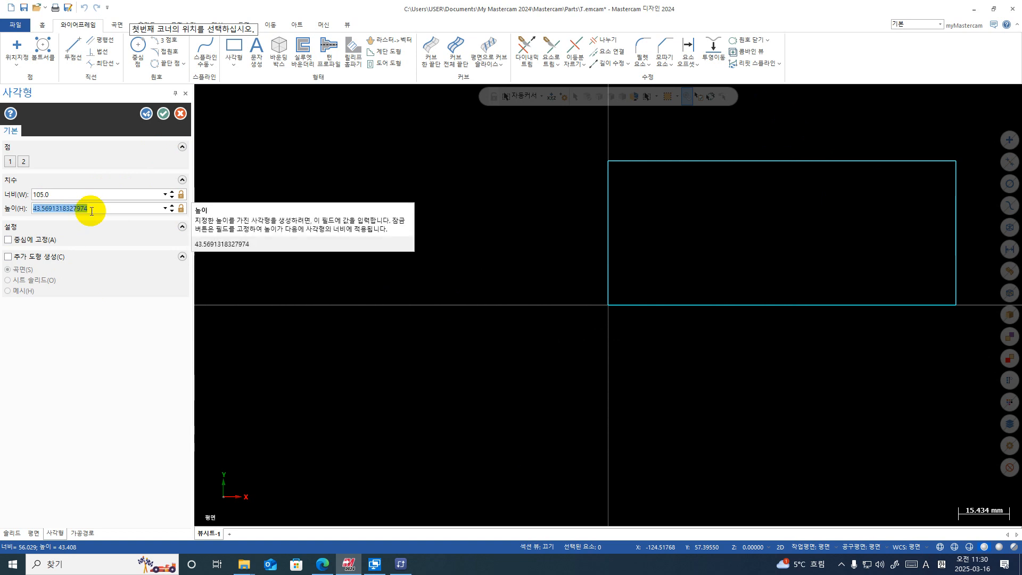
type("8+16+21+19+22")
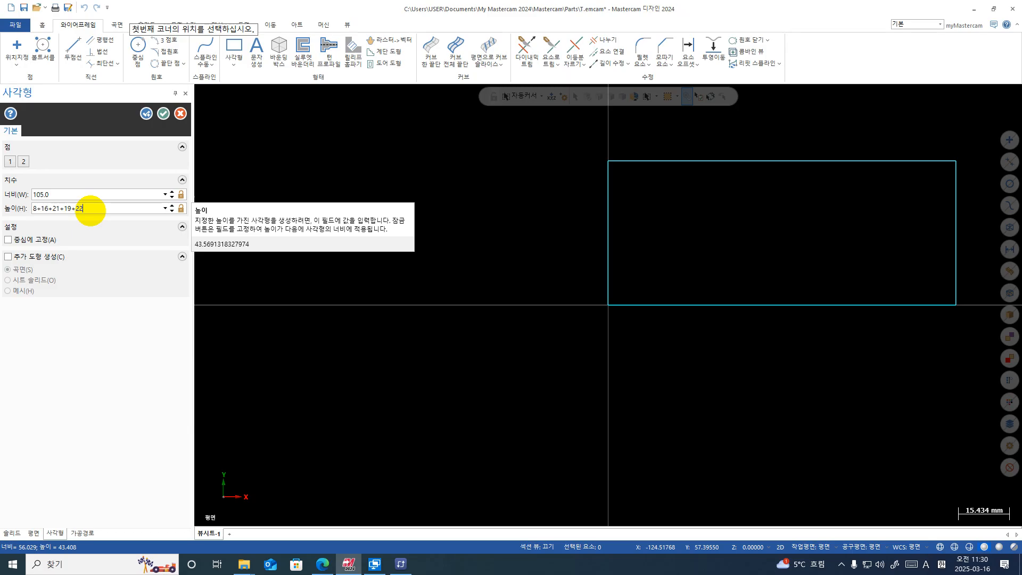
left_click(62, 194)
left_click(66, 208)
left_click(65, 194)
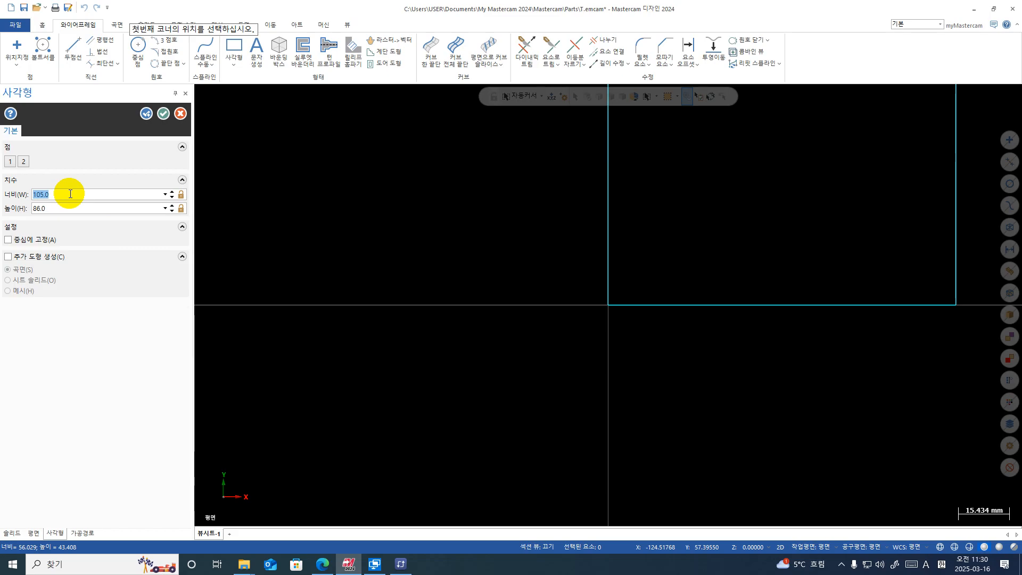
scroll(326, 422, "down", 2)
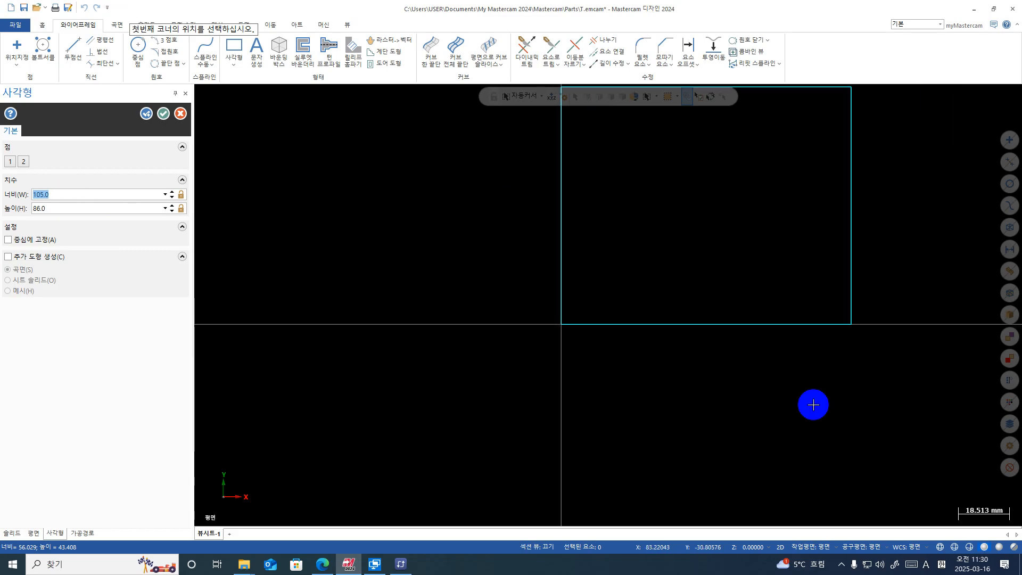
scroll(785, 409, "down", 5)
scroll(972, 246, "up", 4)
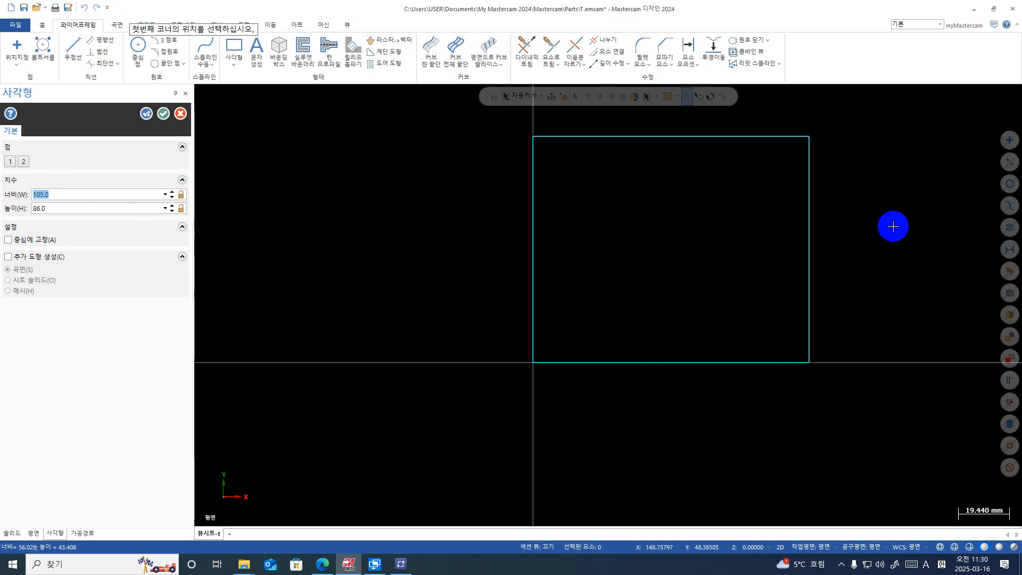
left_click(165, 116)
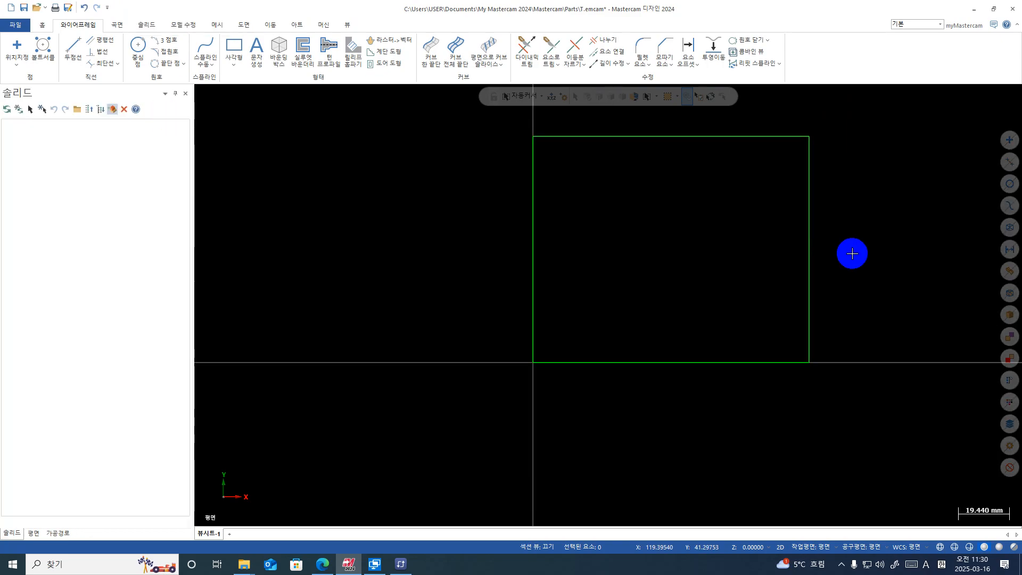
scroll(852, 253, "up", 2)
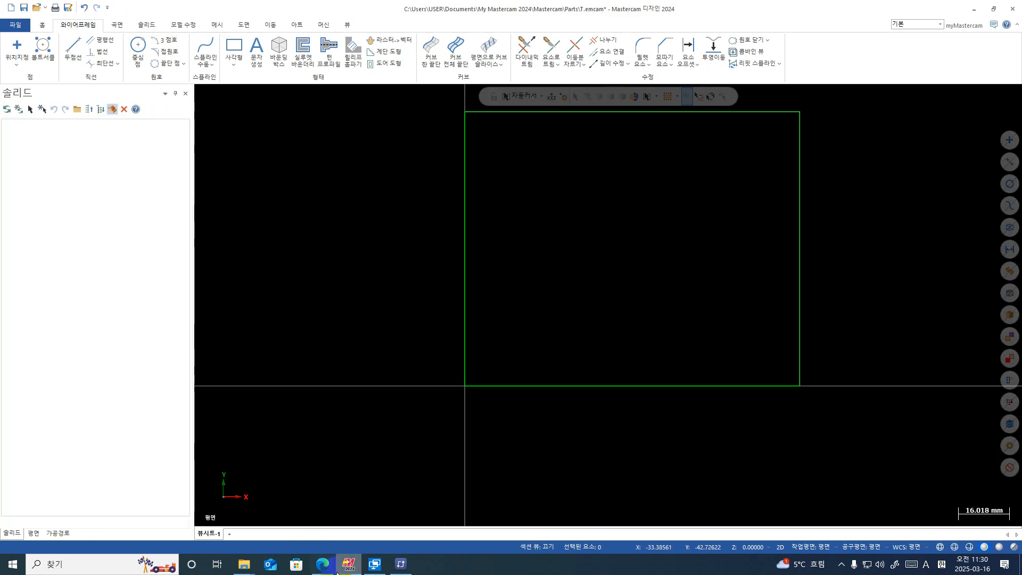
- Consult the 2D 스케치 5 drawing in 2d스케치.pdf and, in Mastercam, add a line parallel to the rectangle's left edge, offset 16 mm inward
left_click(319, 567)
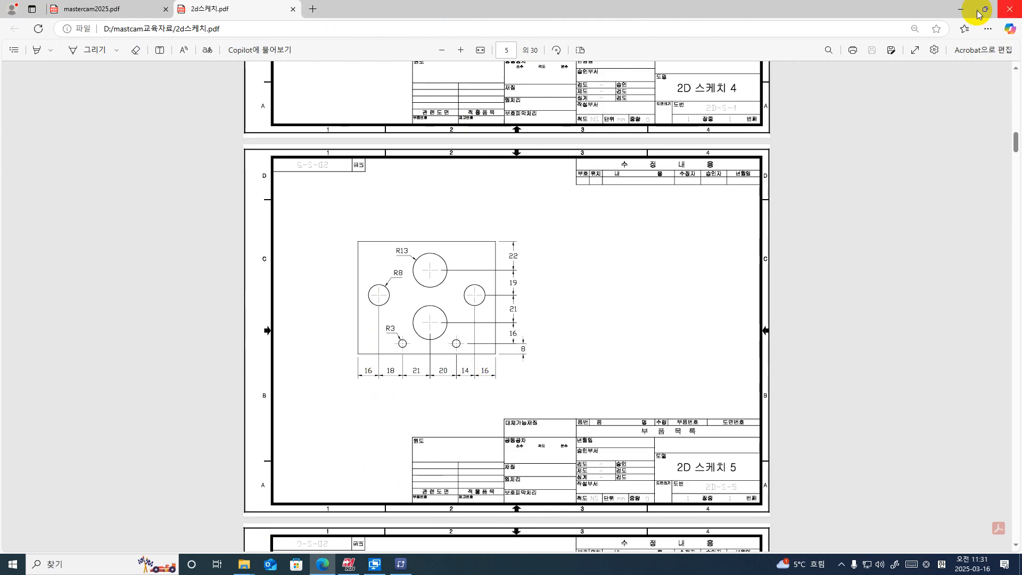
left_click(961, 9)
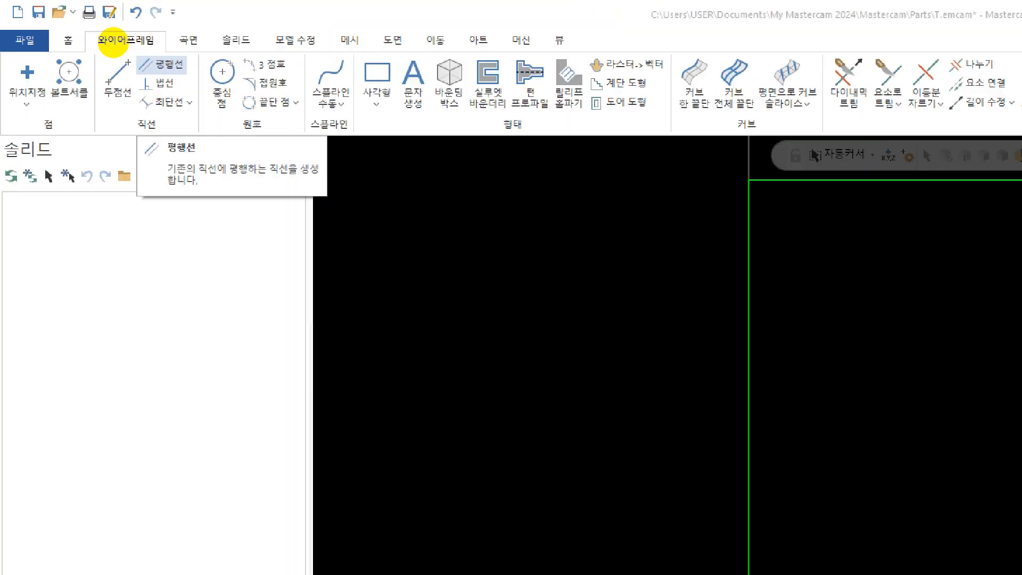
mouse_move(135, 25)
left_mouse_down()
mouse_move(134, 36)
mouse_move(62, 23)
mouse_move(140, 27)
left_mouse_up()
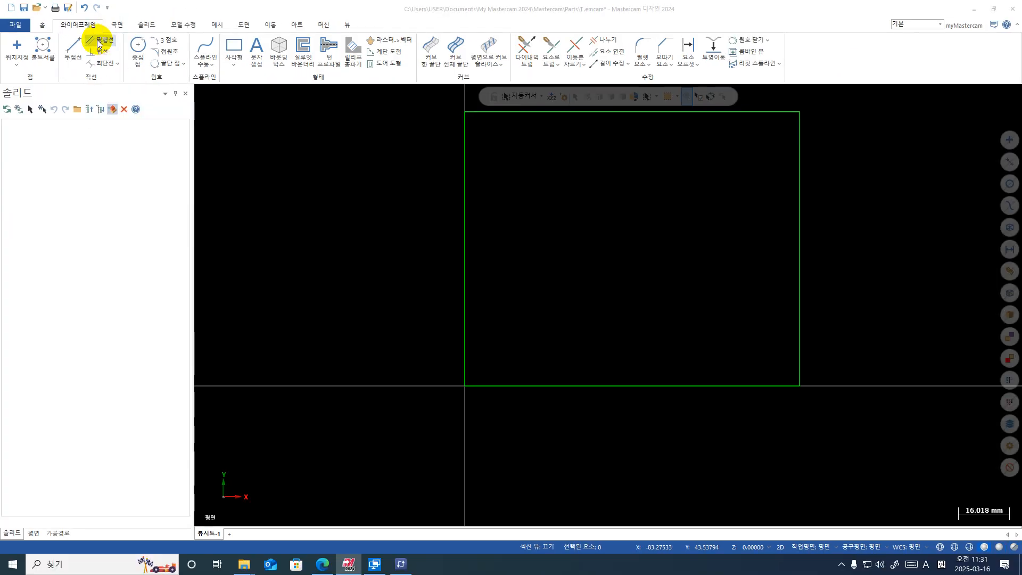
left_click(193, 79)
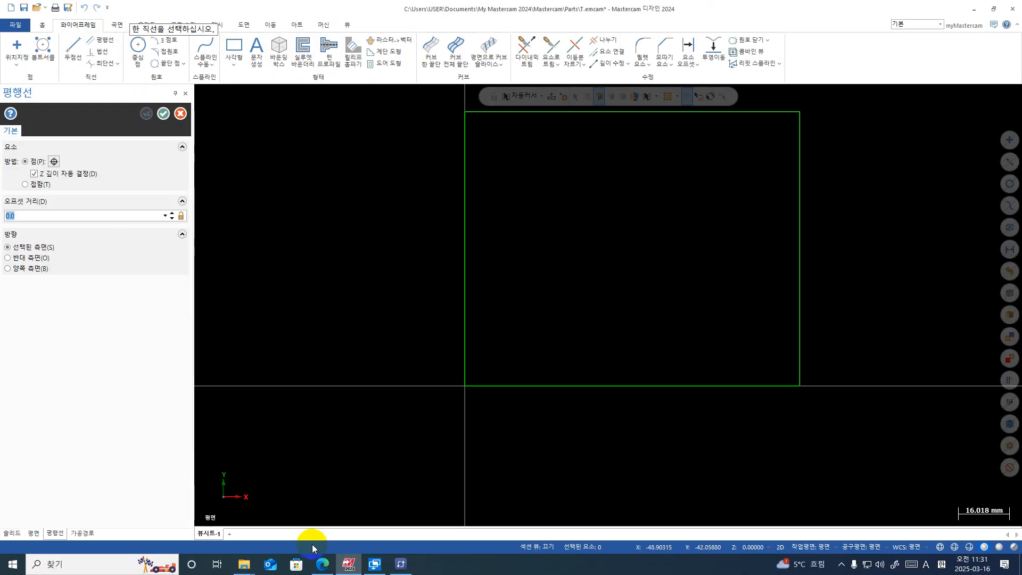
left_click(324, 565)
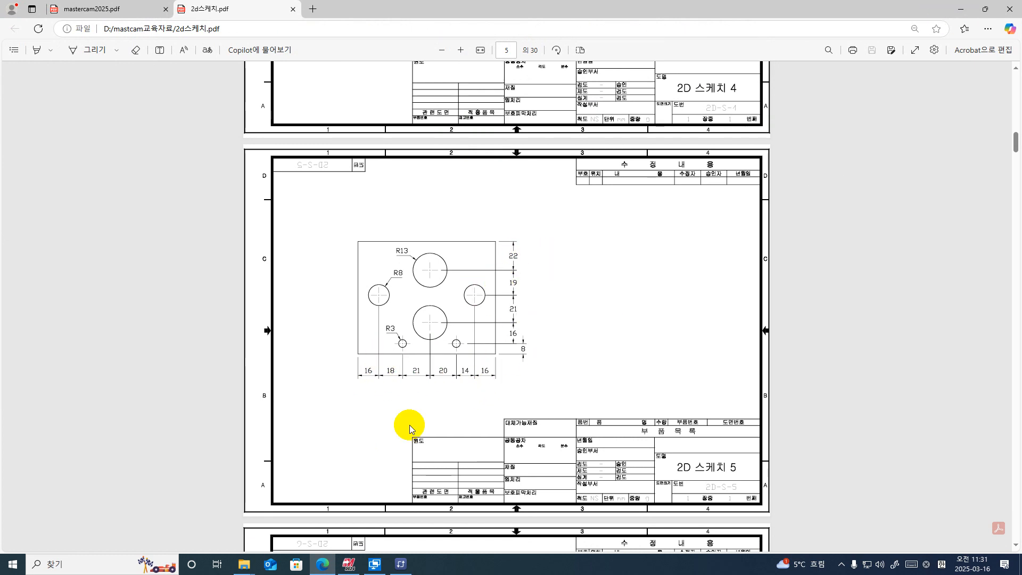
left_click(961, 9)
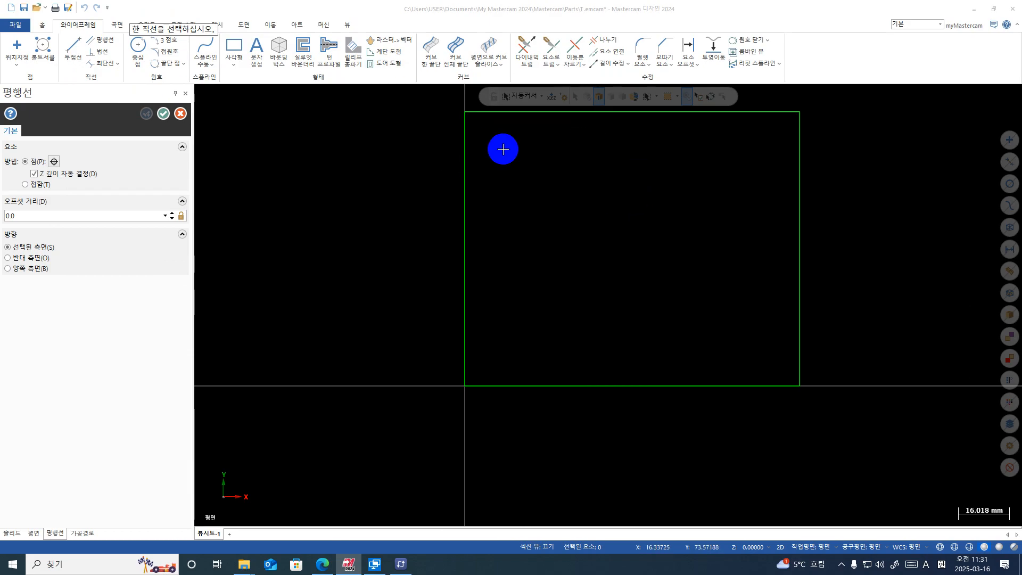
left_click(466, 155)
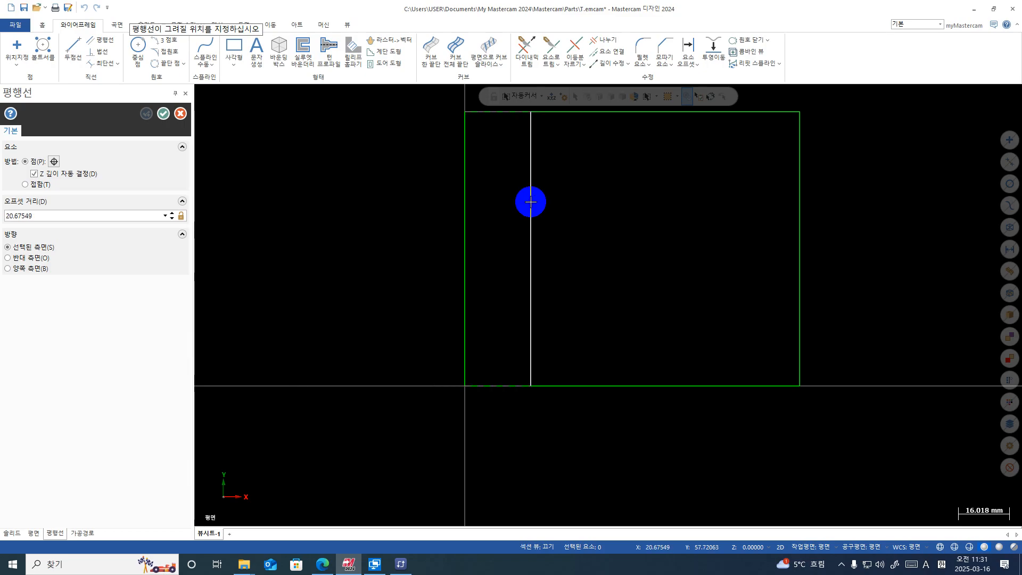
left_click(530, 201)
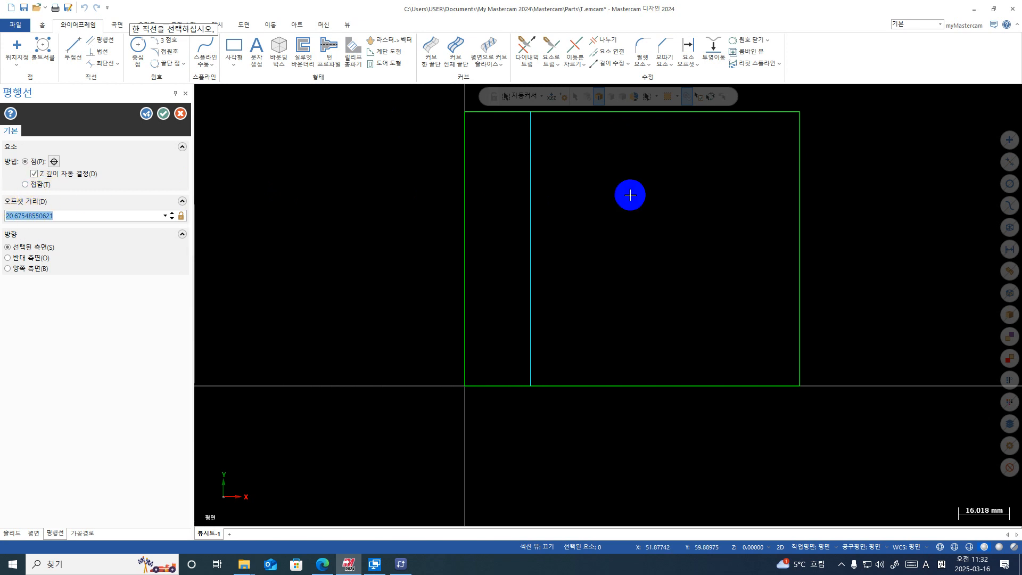
type("16.0")
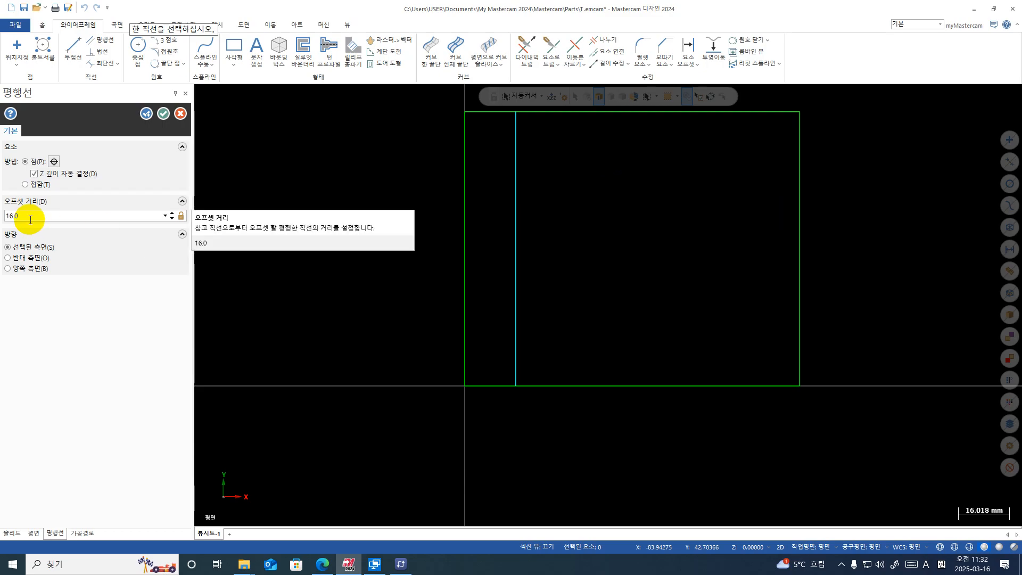
- Check the spacing in 2d스케치.pdf and, in Mastercam, add a second vertical parallel line 18 mm to the right of the first one
left_click(323, 564)
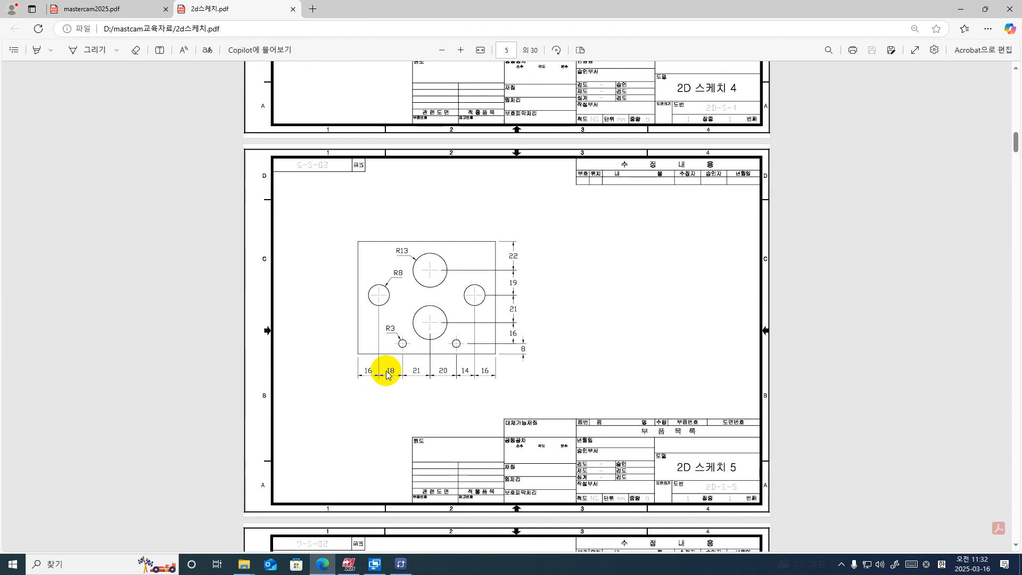
left_click(961, 9)
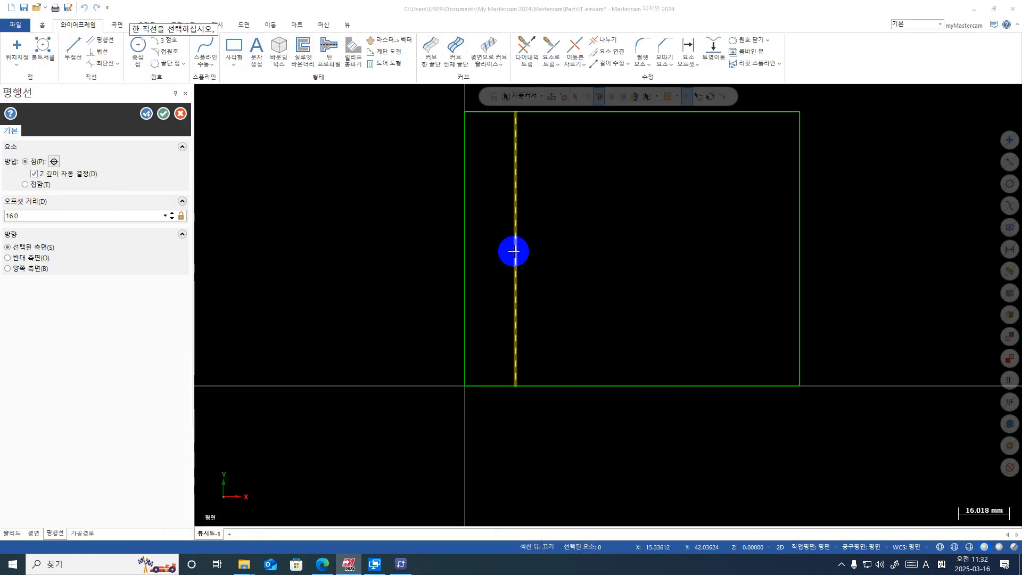
key("alt+d")
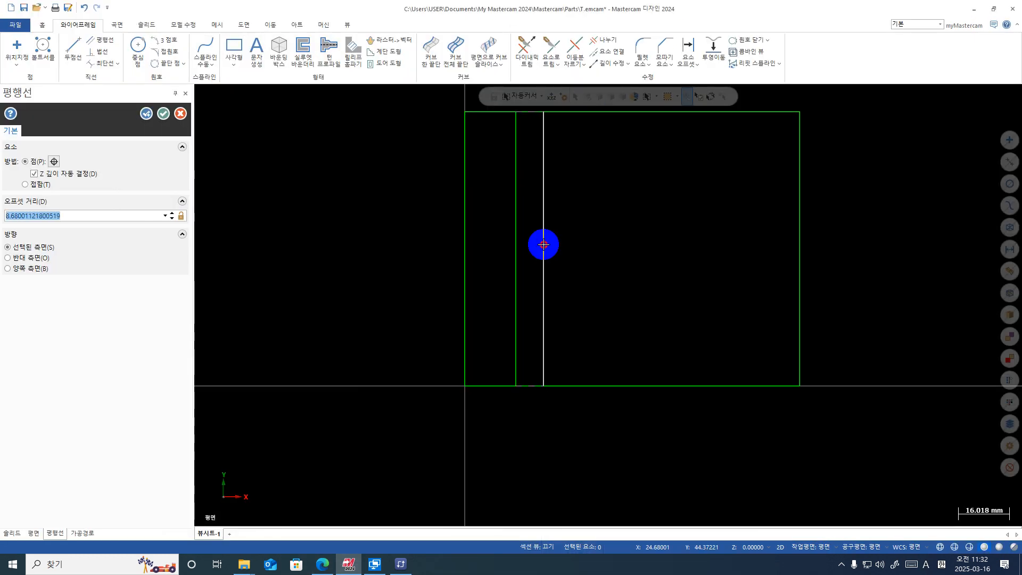
type("18")
key("Return")
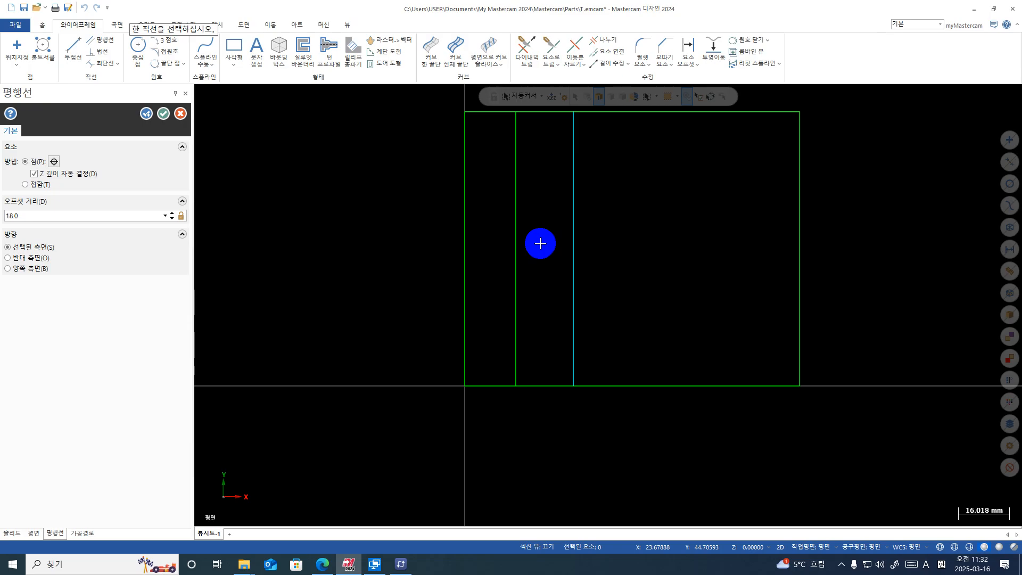
- Add a third vertical parallel line, offset 21 mm to the right of the second one
left_click(570, 246)
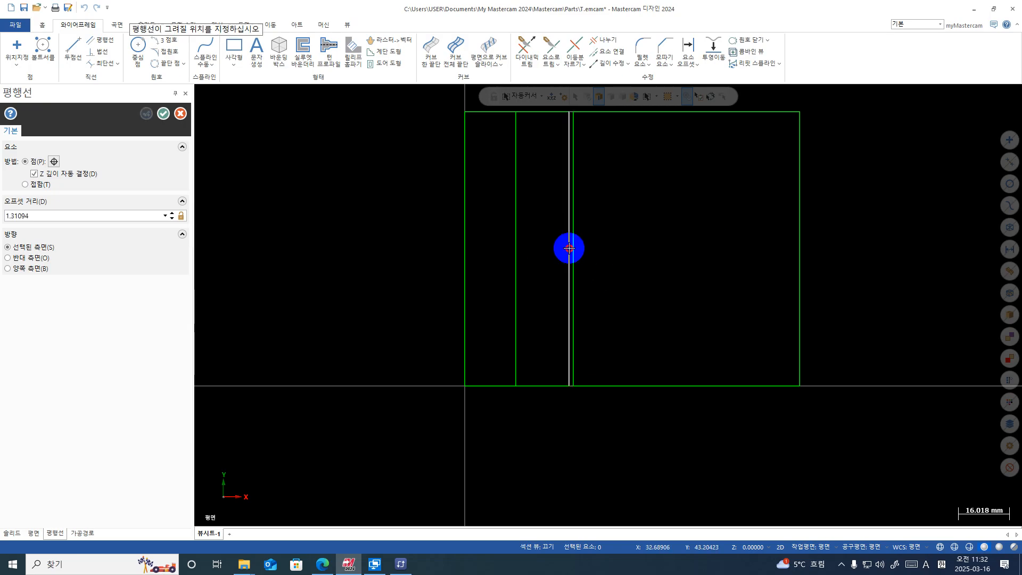
left_click(591, 244)
type("21")
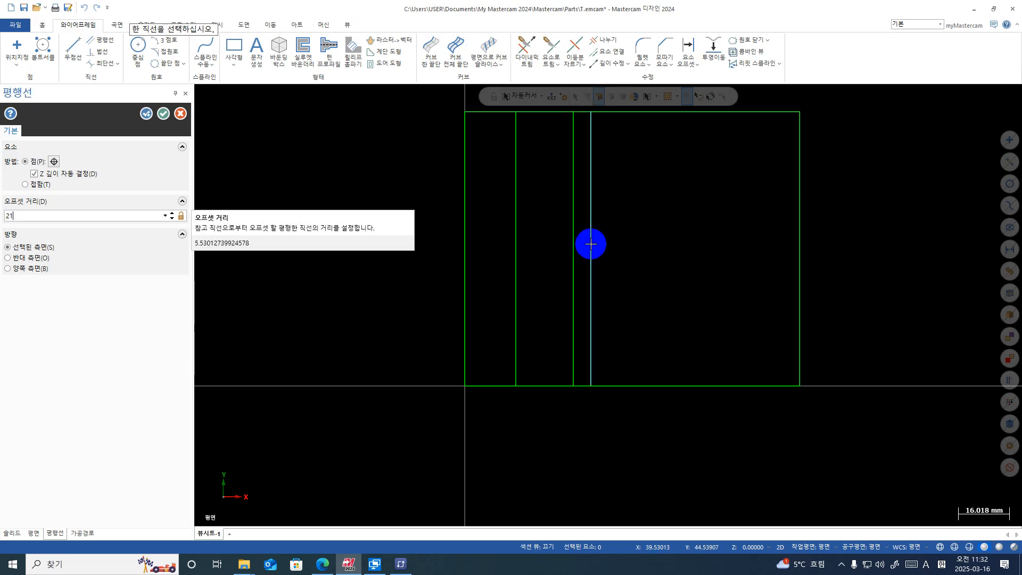
key("Return")
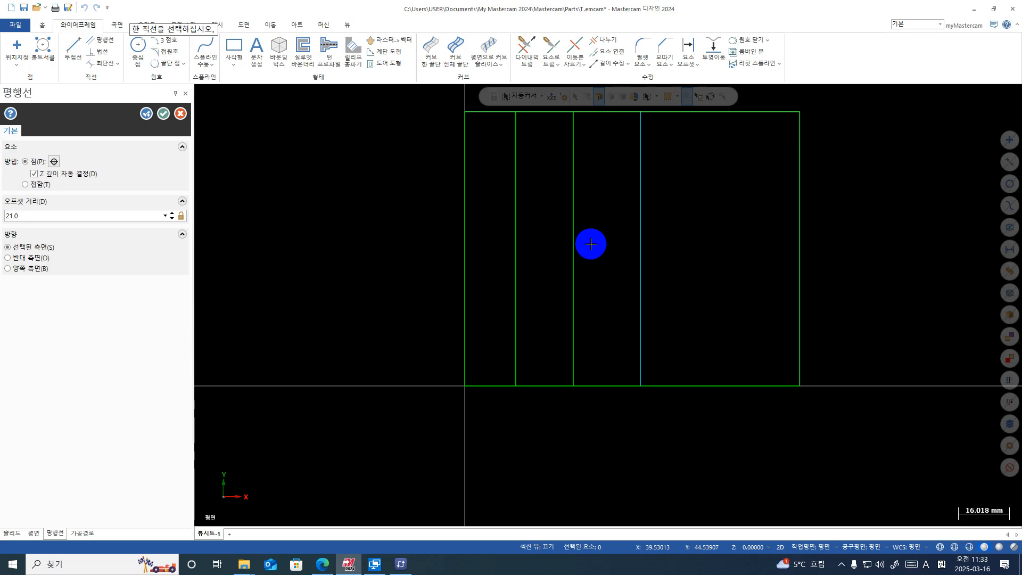
- Add a fourth vertical parallel line, offset 20 mm to the right of the third one
left_click(643, 237)
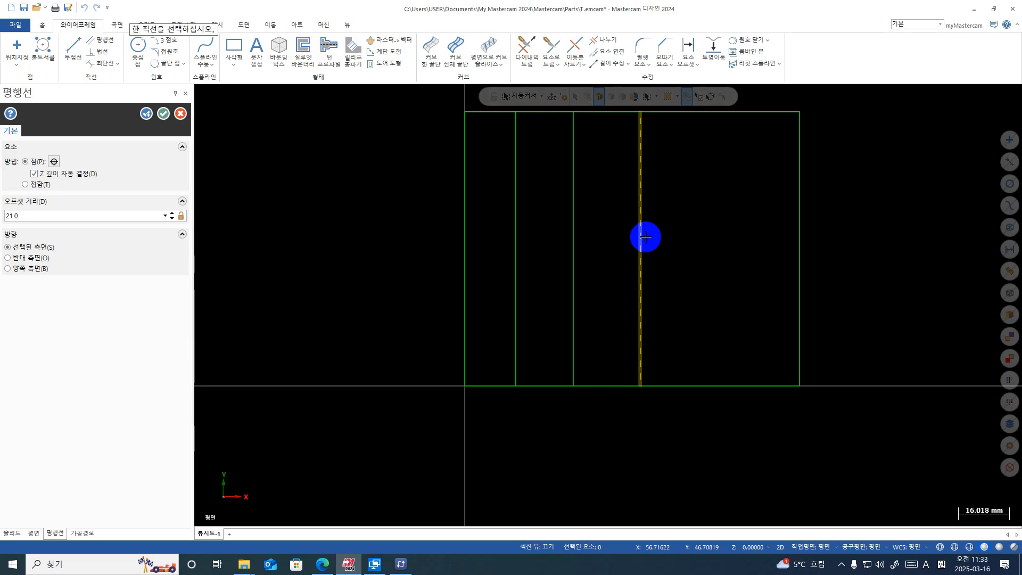
left_click(645, 236)
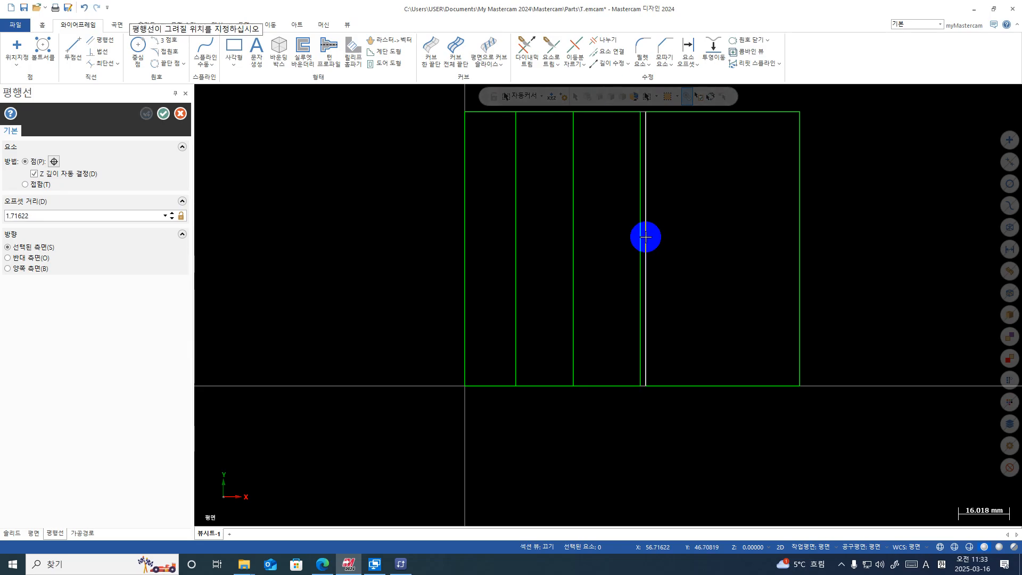
left_click(696, 233)
type("20")
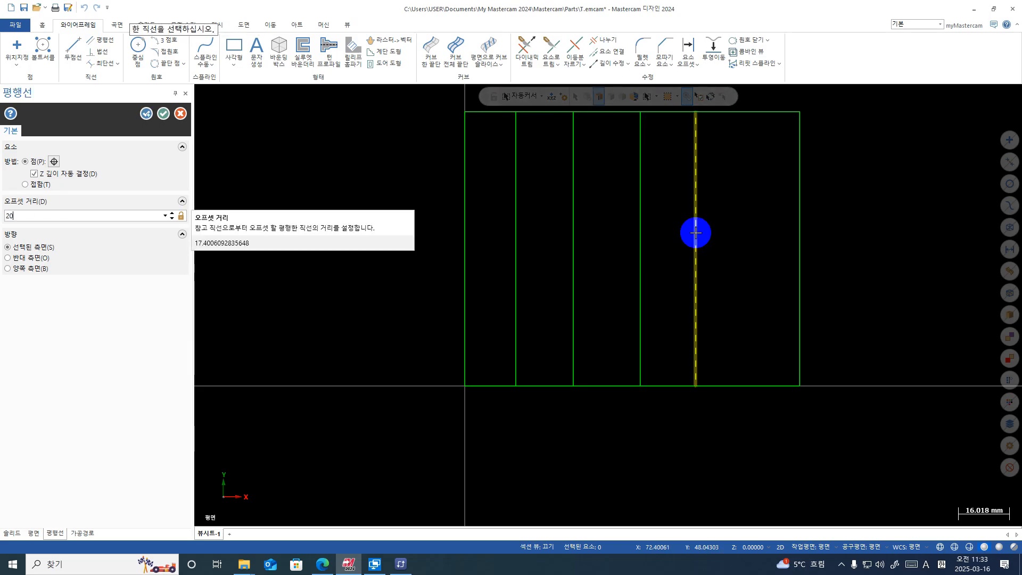
key("Return")
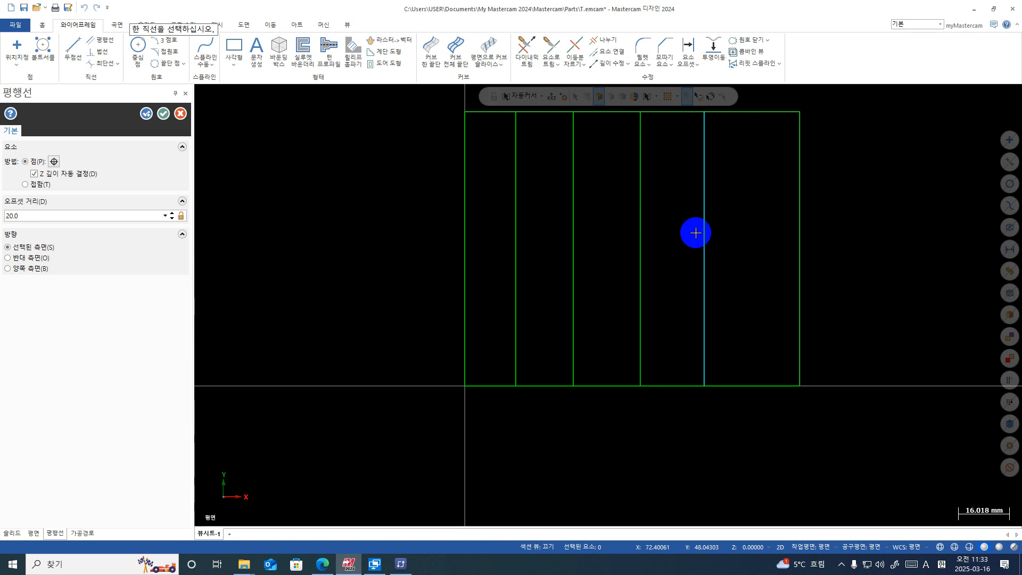
- Add a fifth vertical parallel line, offset 14 mm to the right of the fourth one
left_click(704, 253)
left_click(720, 247)
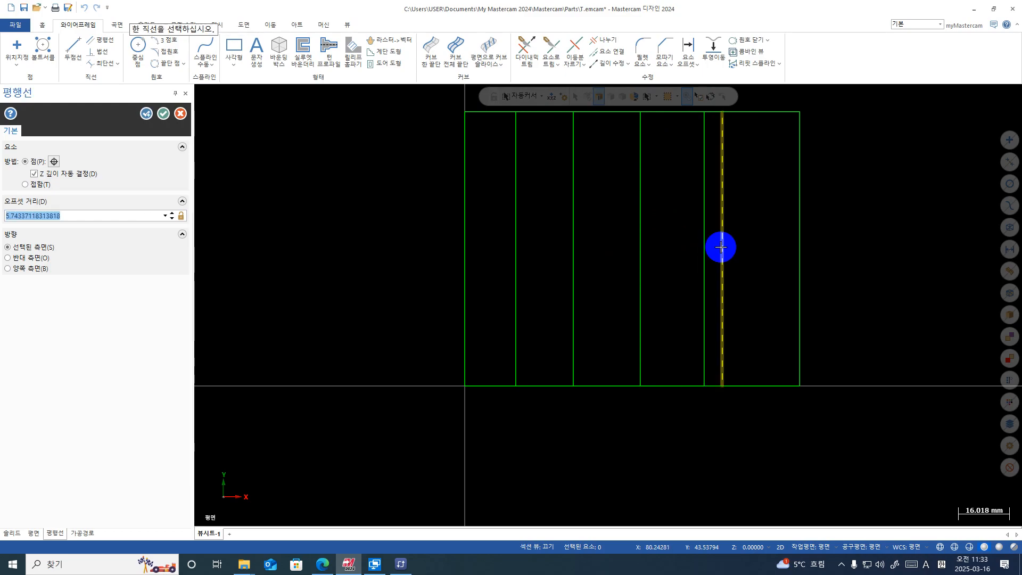
type("14")
key("Return")
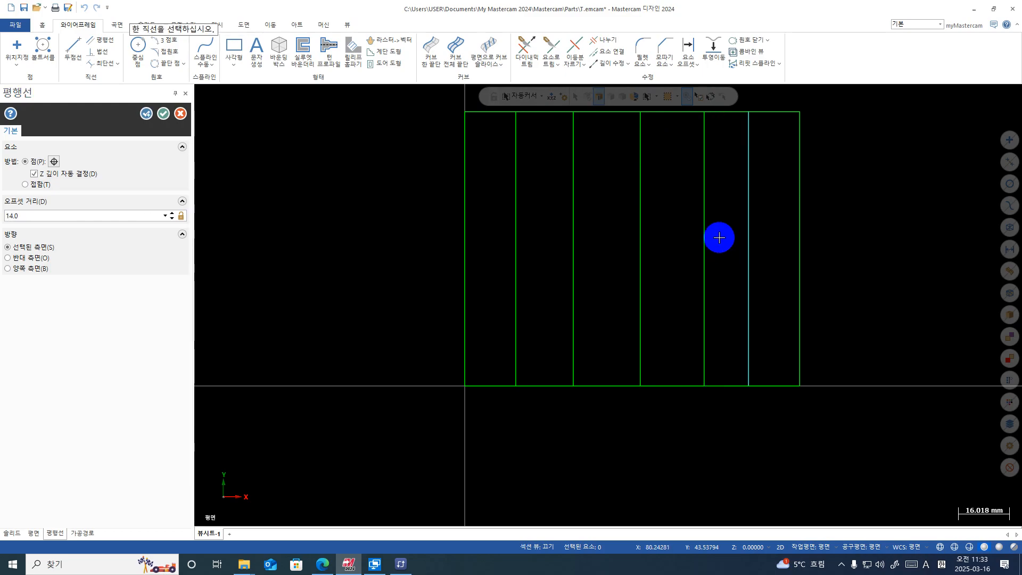
- Check the vertical spacing in 2d스케치.pdf and, in Mastercam, add a line parallel to the rectangle's bottom edge, offset 8 mm upward
left_click(319, 566)
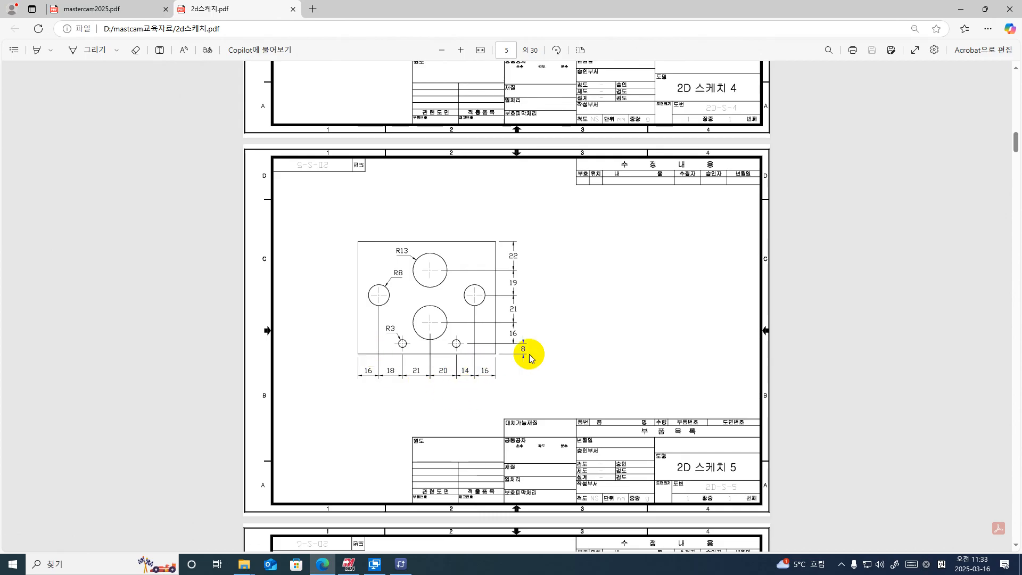
left_click(961, 9)
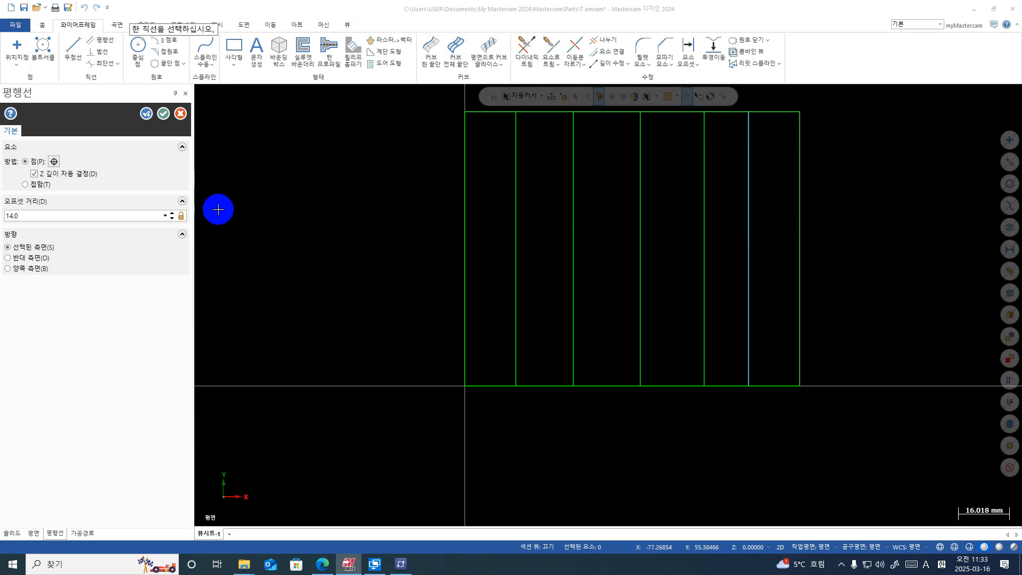
left_click(552, 387)
type("8")
key("Return")
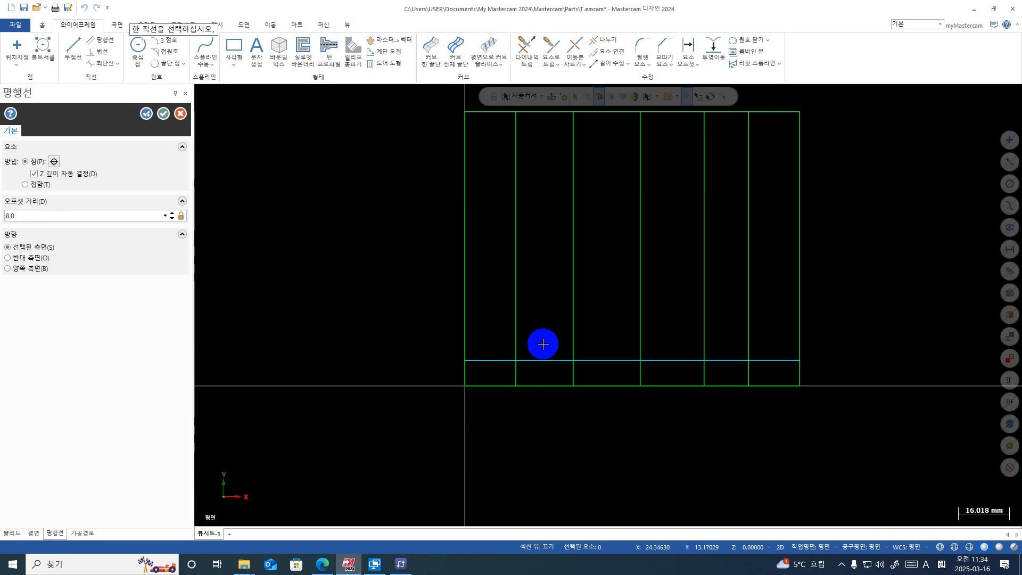
- Add a second horizontal parallel line, offset 16 mm above the first one
left_click(546, 355)
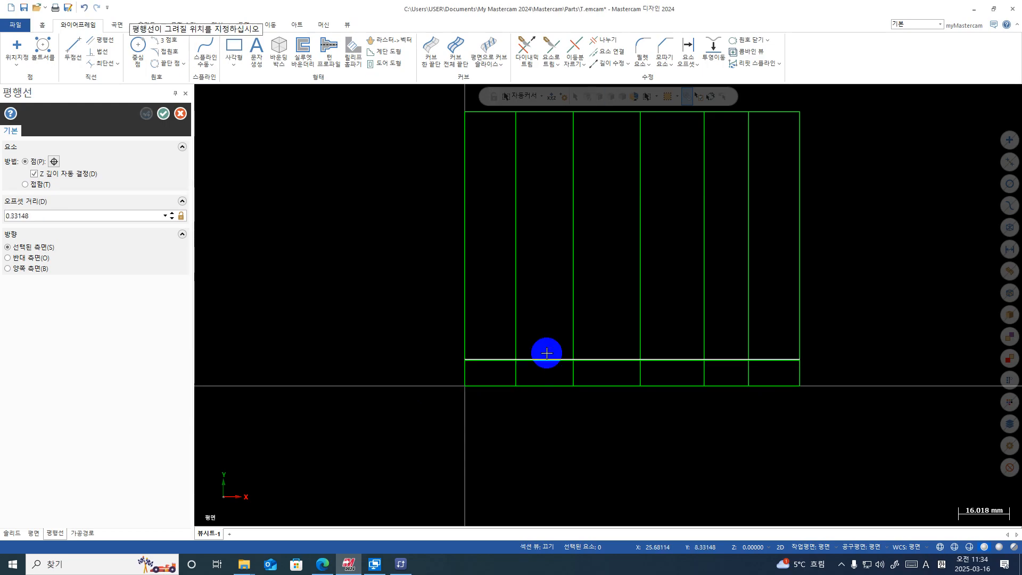
left_click(549, 321)
type("16")
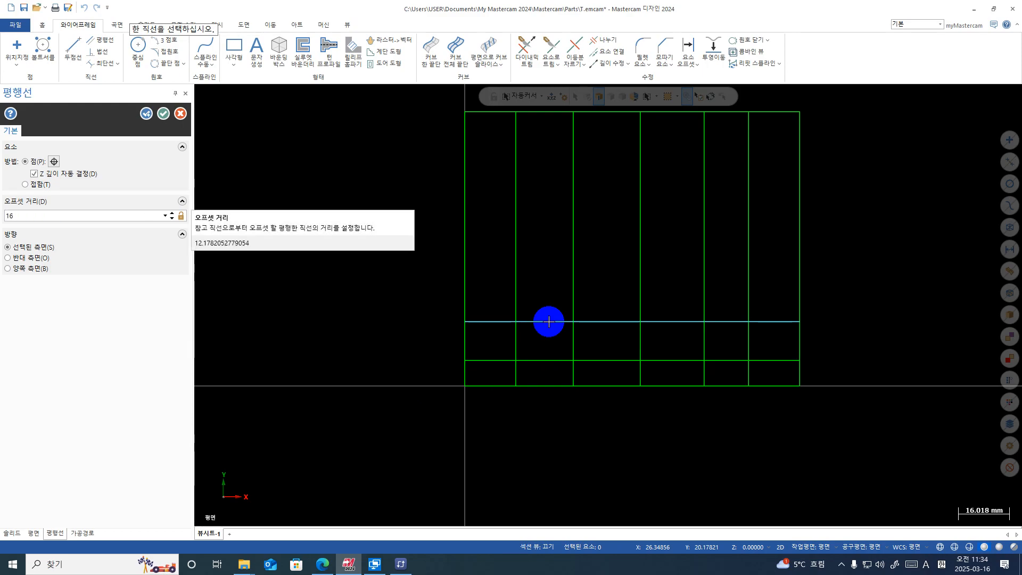
key("Return")
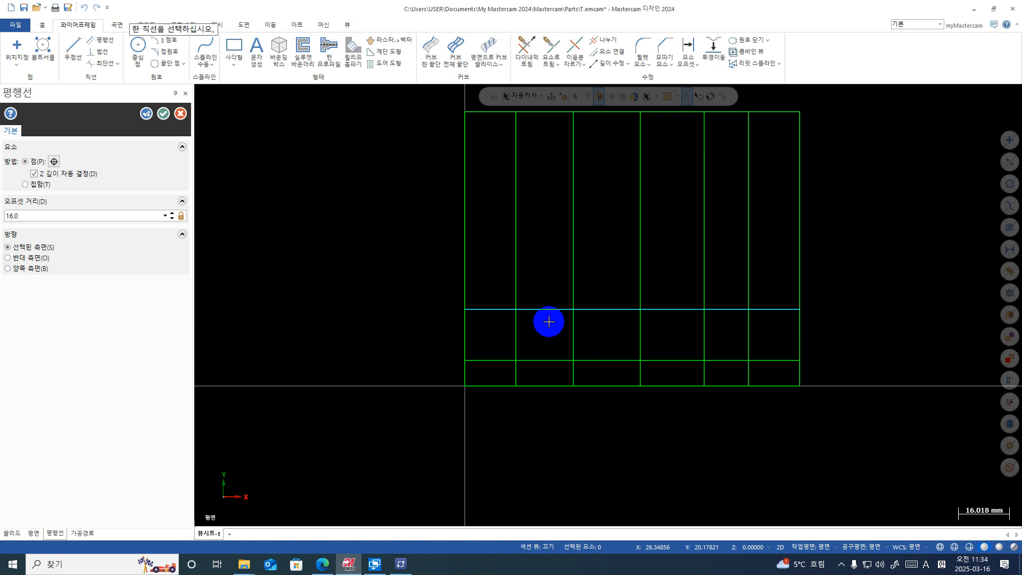
- Add a third horizontal parallel line, offset 21 mm above the second one
left_click(527, 309)
left_click(540, 277)
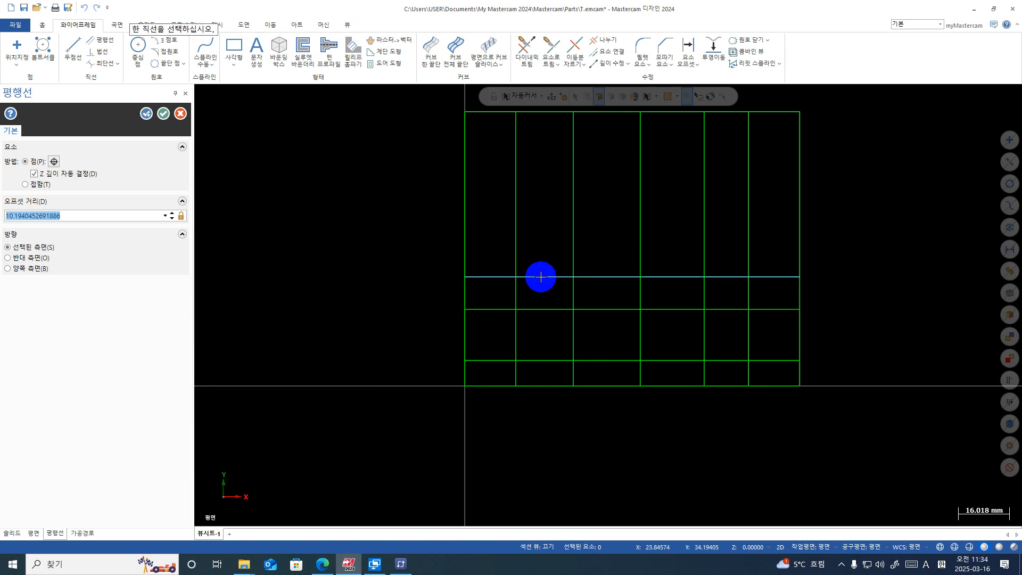
type("21")
key("Return")
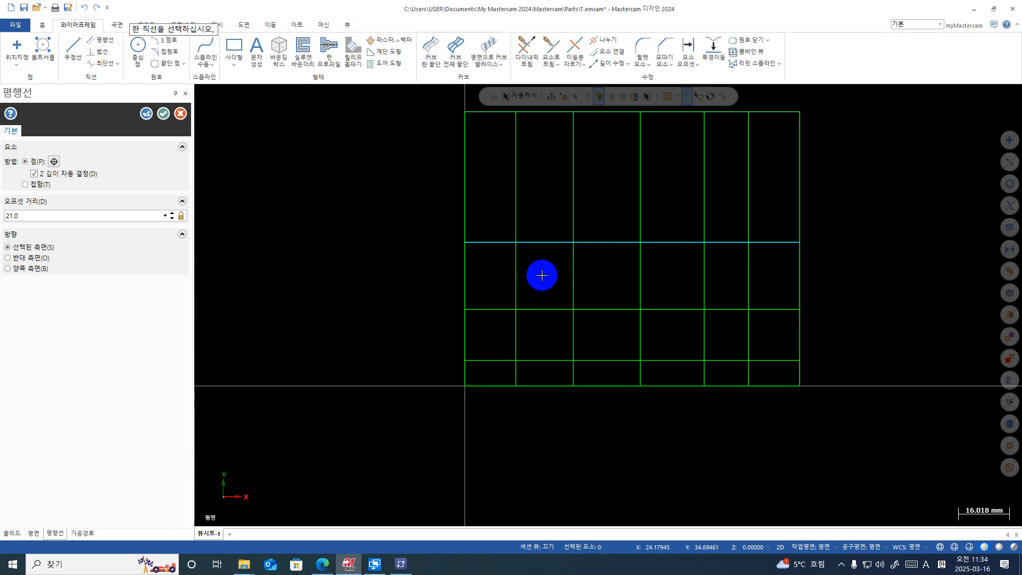
- Add a fourth horizontal parallel line, offset 19 mm above the third one, and finish the parallel line command
left_click(542, 242)
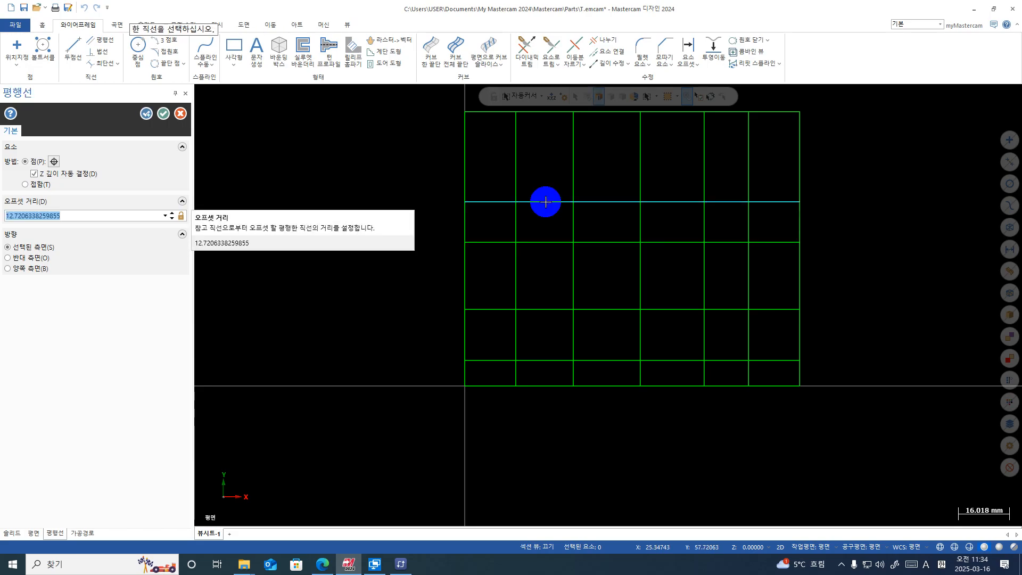
type("19")
key("Return")
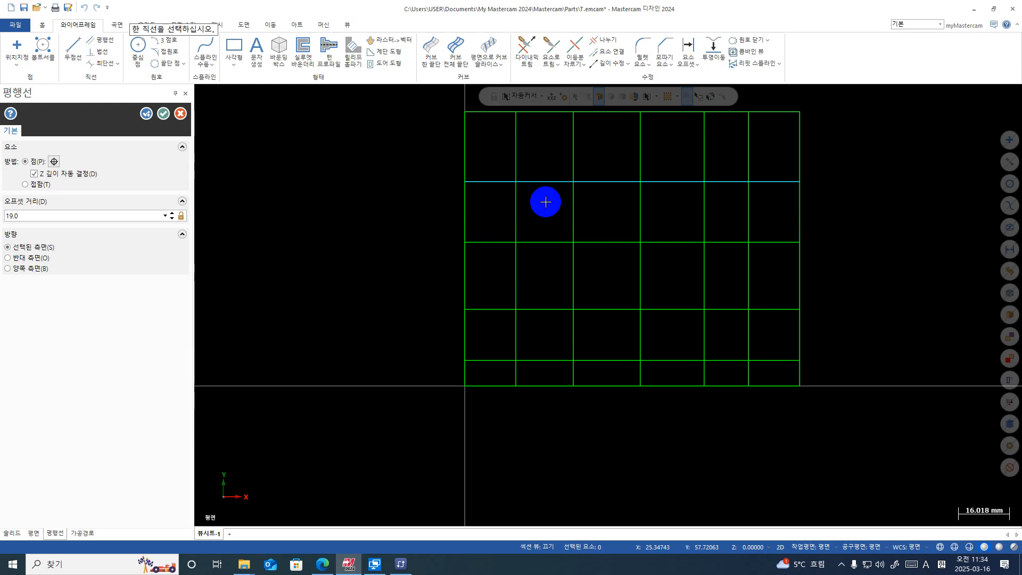
left_click(166, 113)
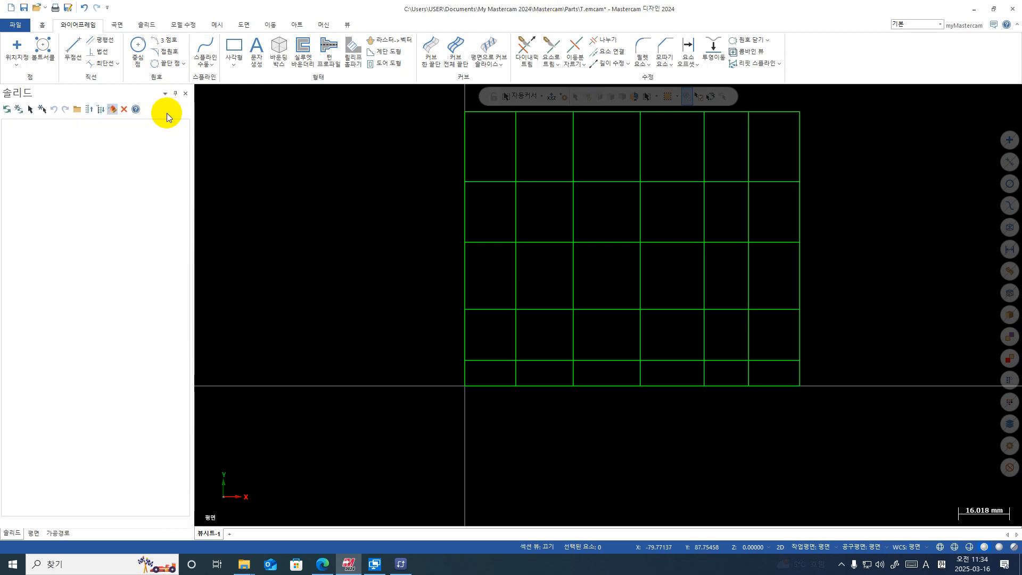
right_click(274, 162)
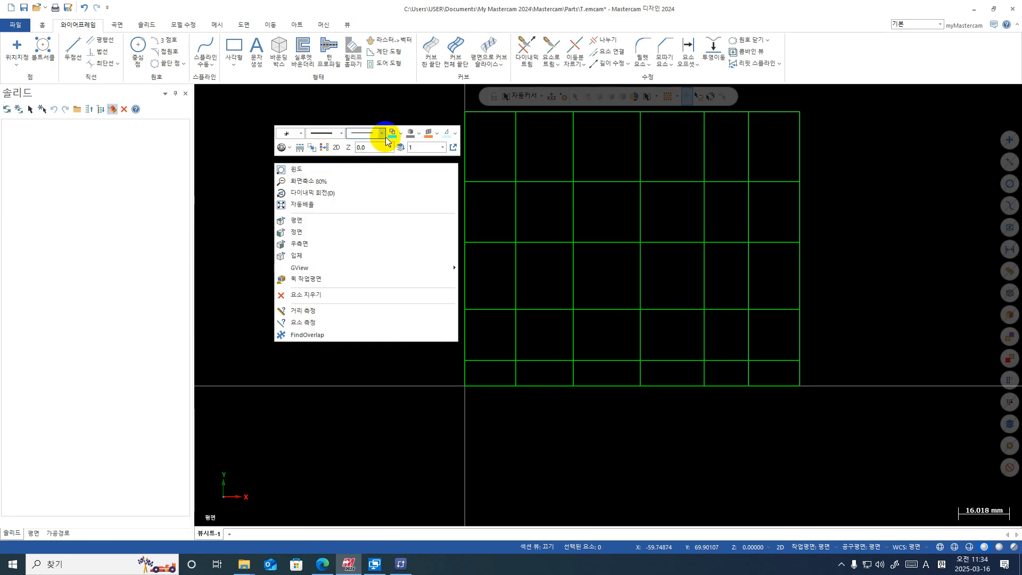
left_click(321, 149)
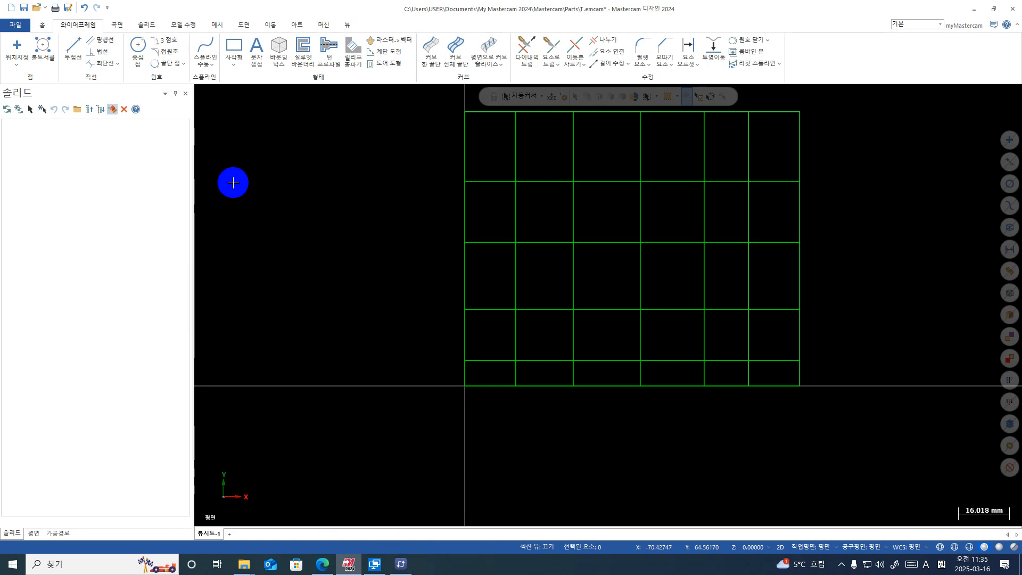
- Consult 2d스케치.pdf and, in Mastercam, draw two circles with locked radius 8 mm where the outermost vertical construction lines cross the third horizontal line
left_click(322, 564)
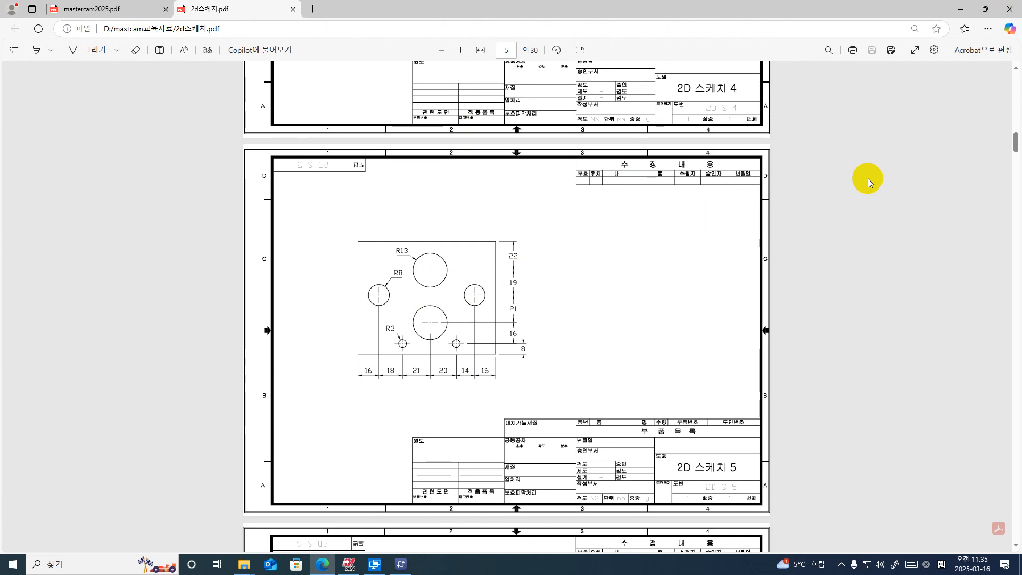
left_click(958, 7)
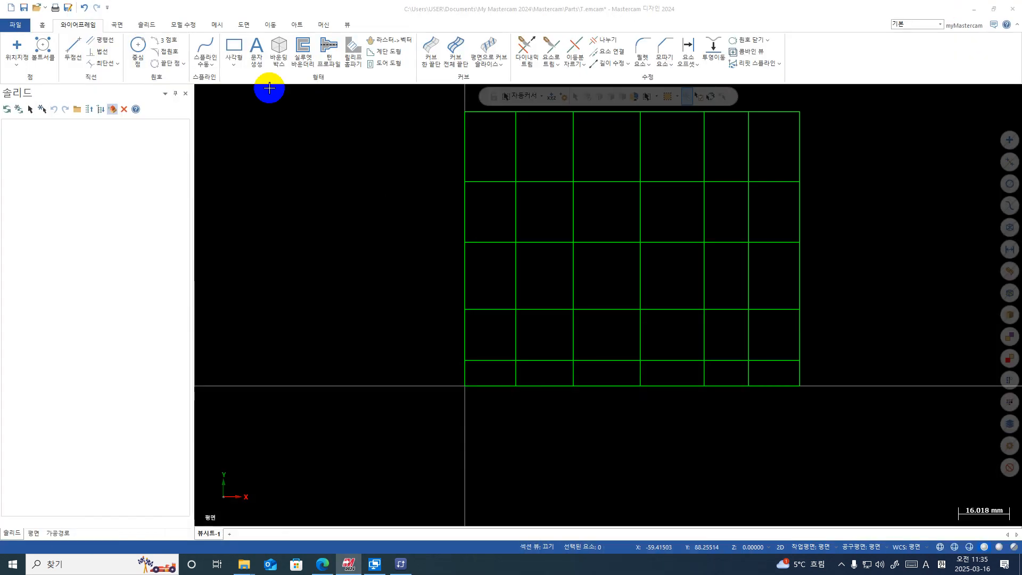
left_click(139, 47)
left_click(45, 252)
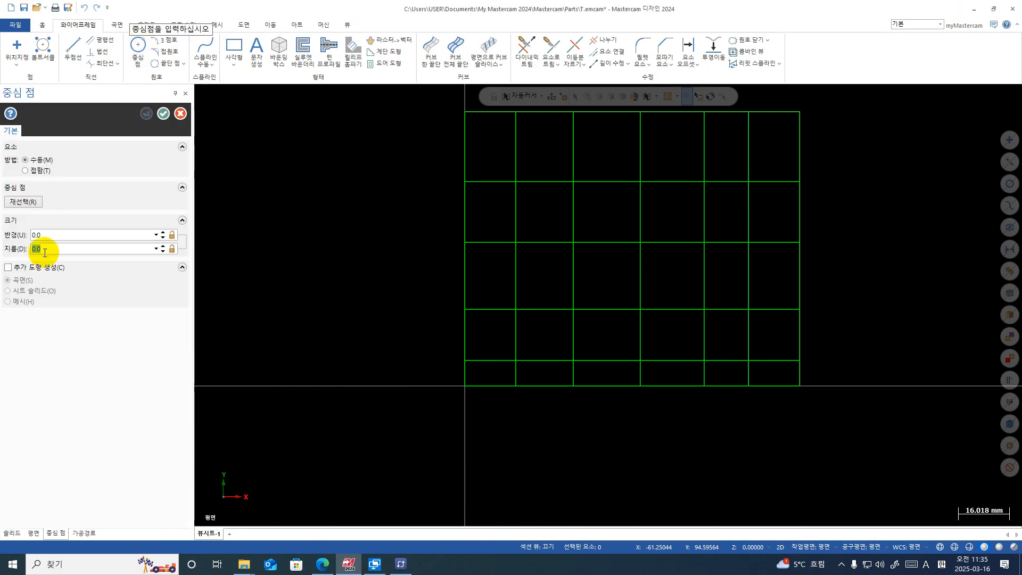
left_click(63, 237)
type("8")
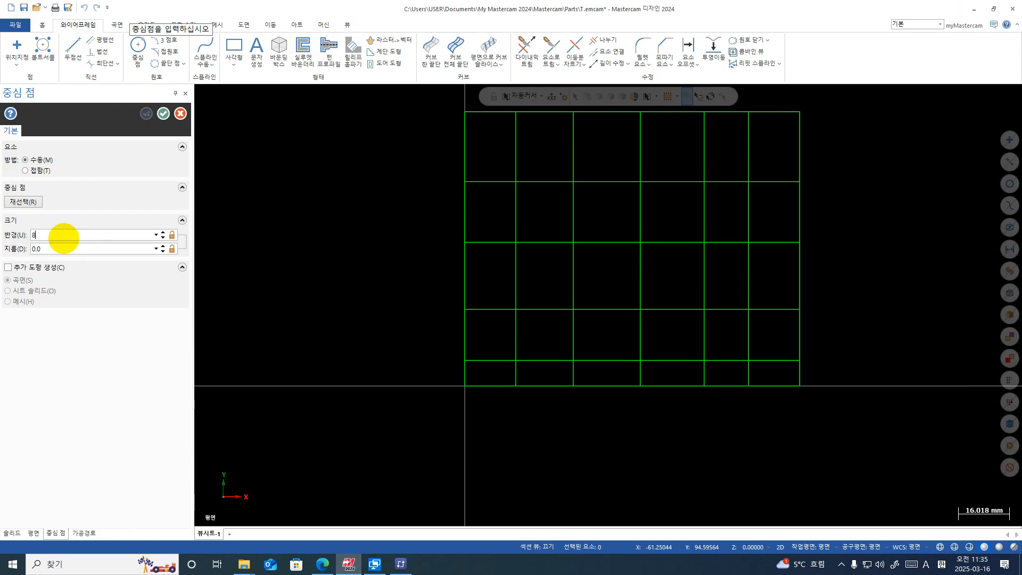
key("Return")
left_click(171, 234)
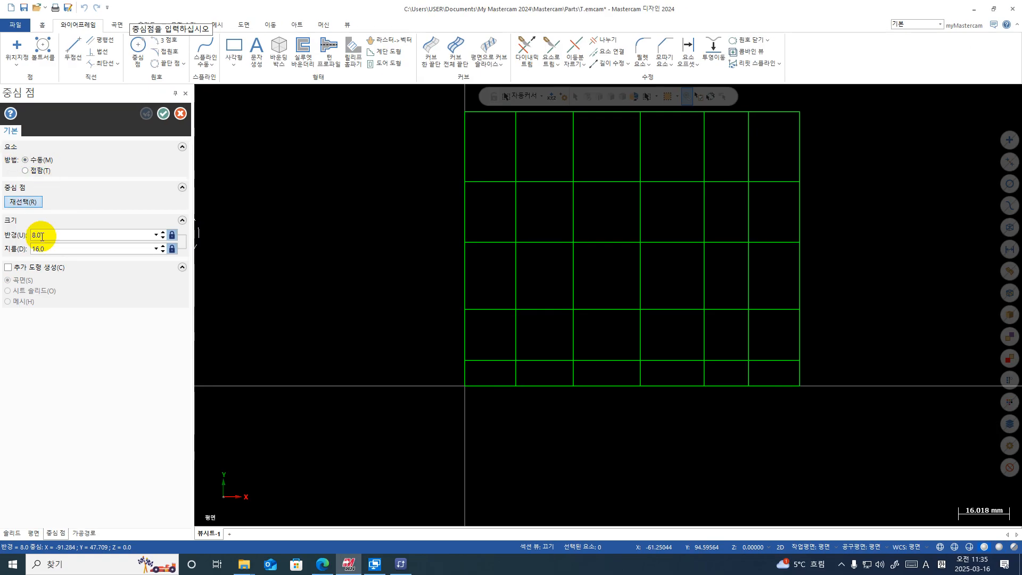
left_click(318, 568)
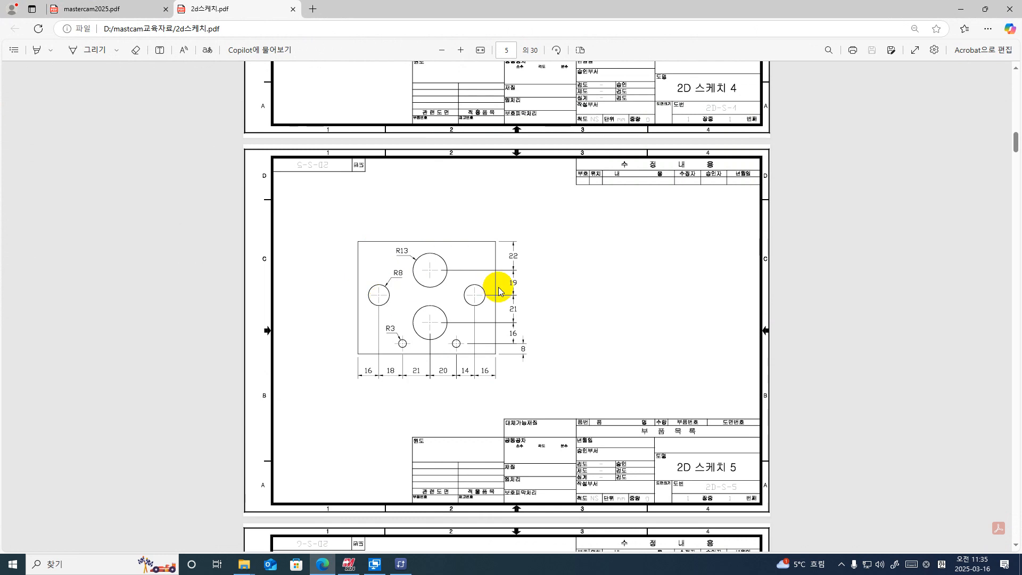
left_click(960, 9)
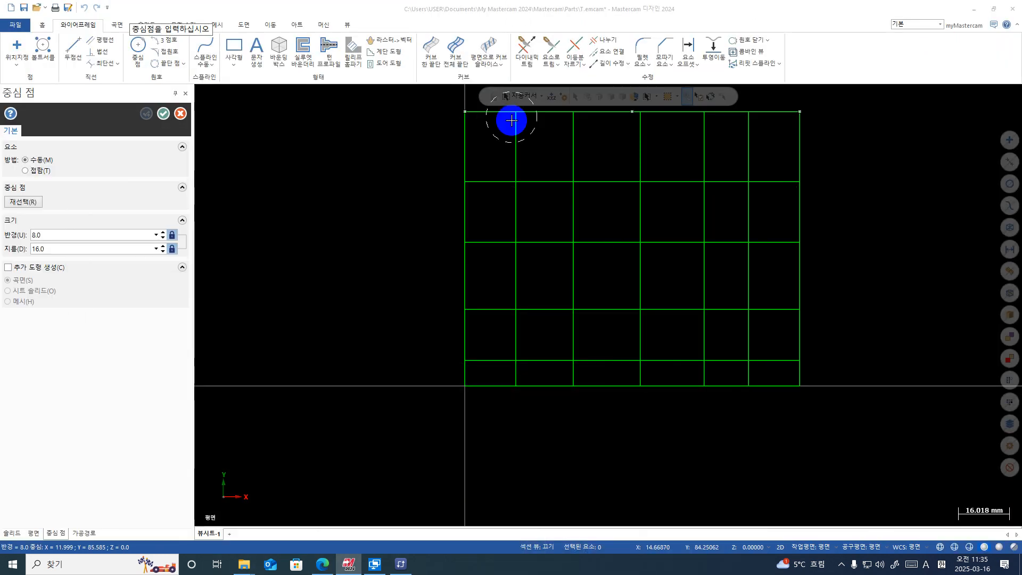
left_click(513, 243)
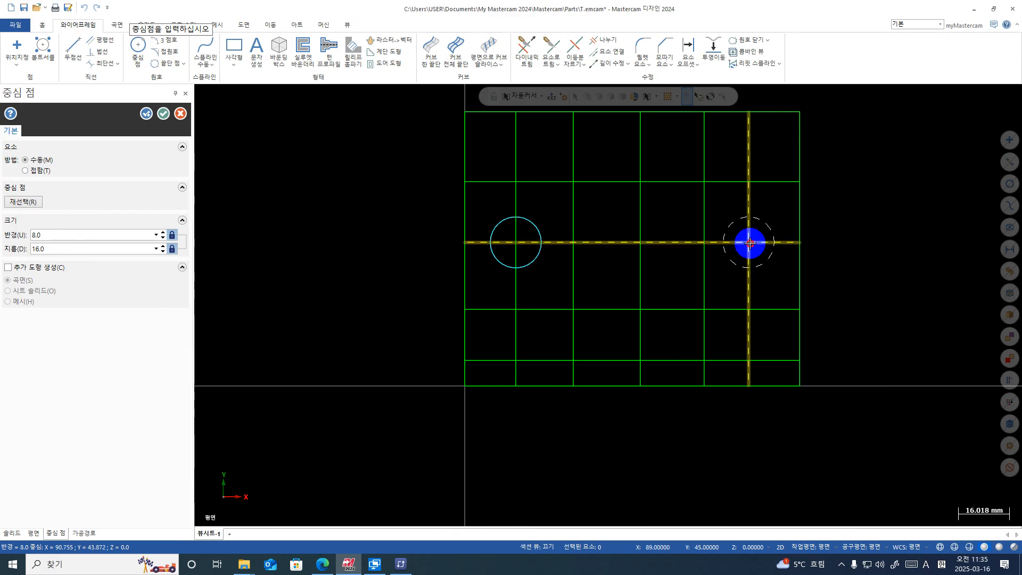
left_click(749, 243)
key("Escape")
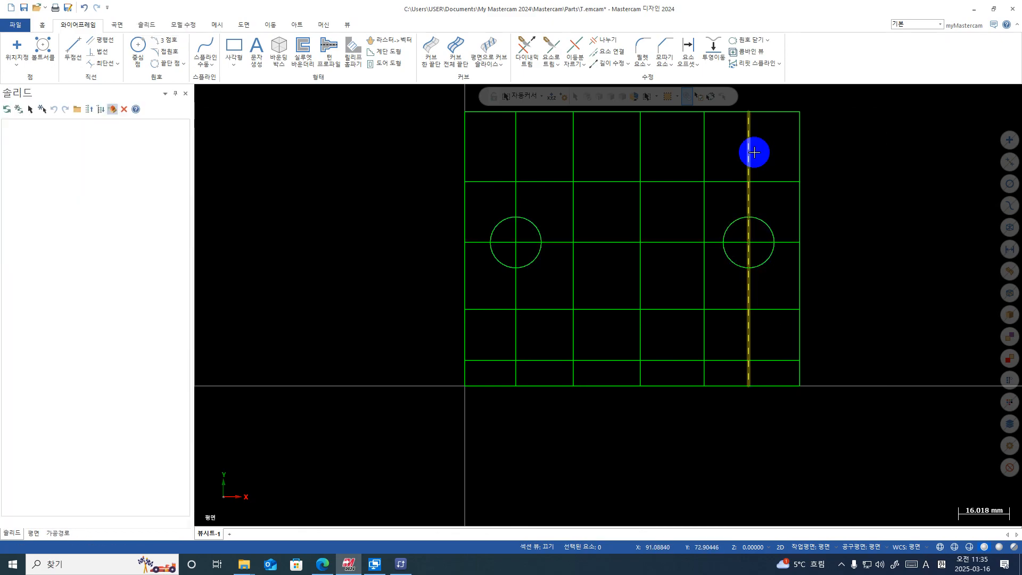
- Delete the two vertical construction lines and the horizontal one passing through the centers of the 8 mm radius circles
left_click(750, 152)
left_click(516, 163)
key("Delete")
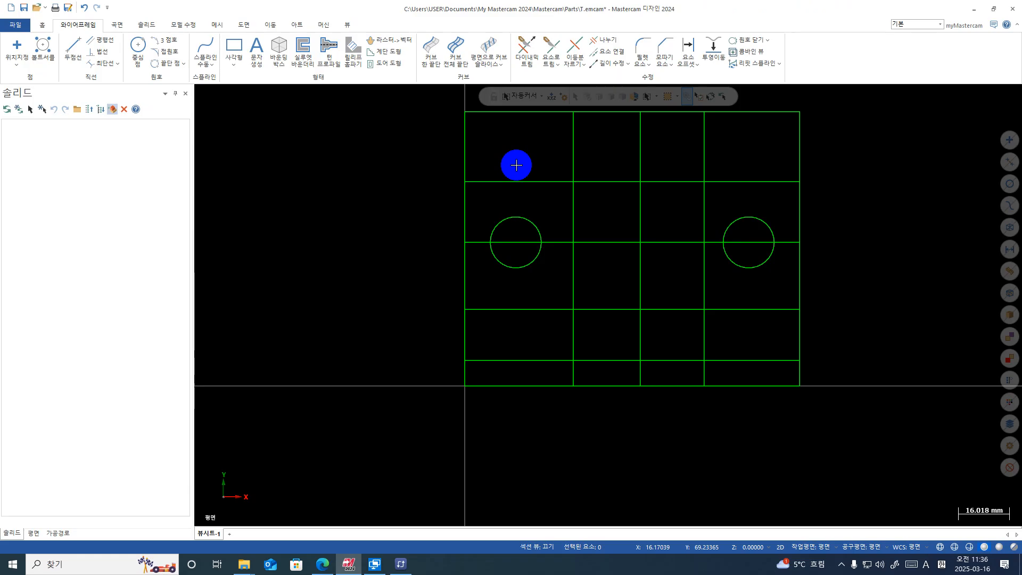
left_click(604, 242)
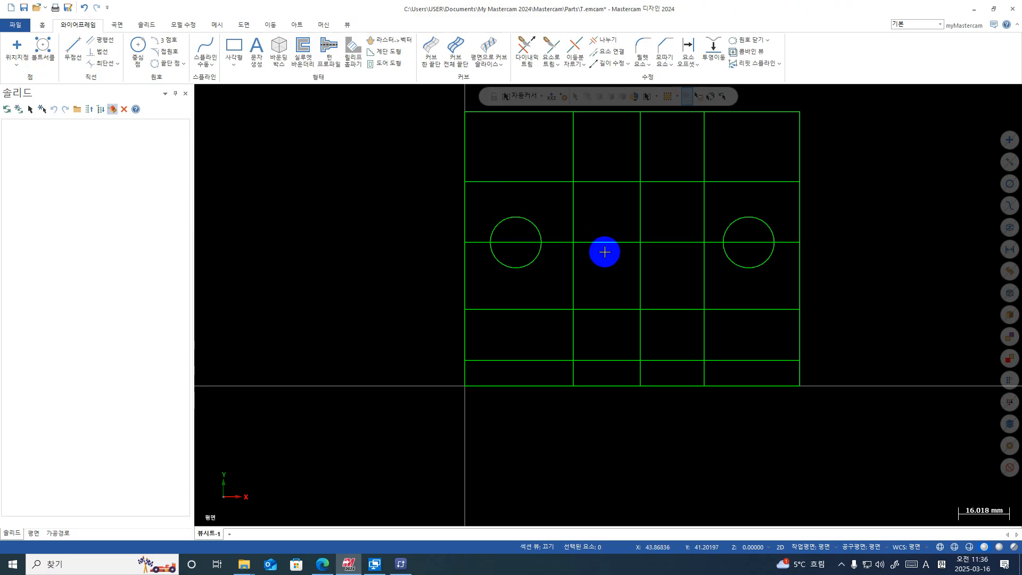
left_click(604, 244)
key("Delete")
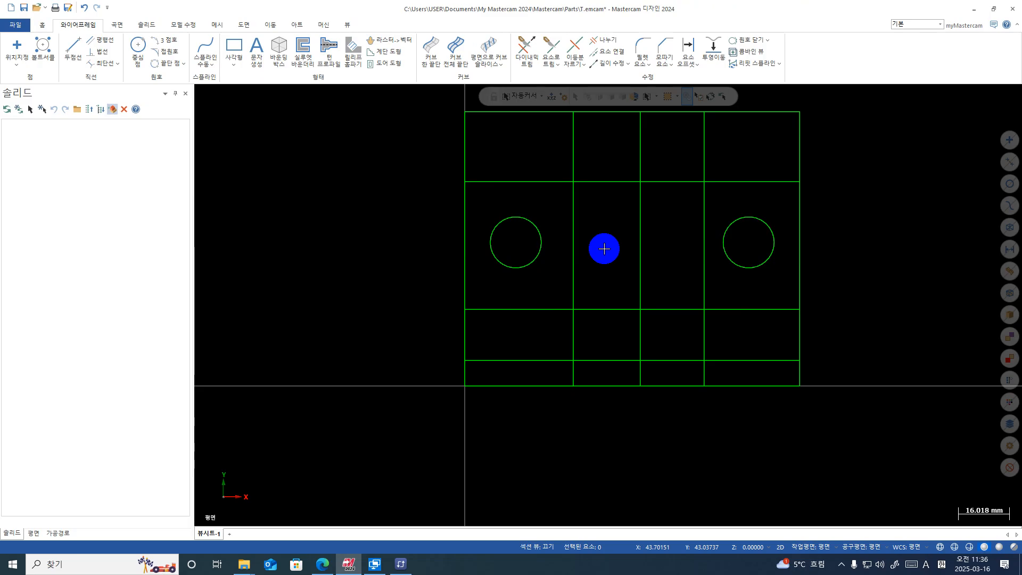
- Draw two center-point circles of radius 13 mm where the middle vertical line crosses the uppermost and second horizontal construction lines
left_click(137, 47)
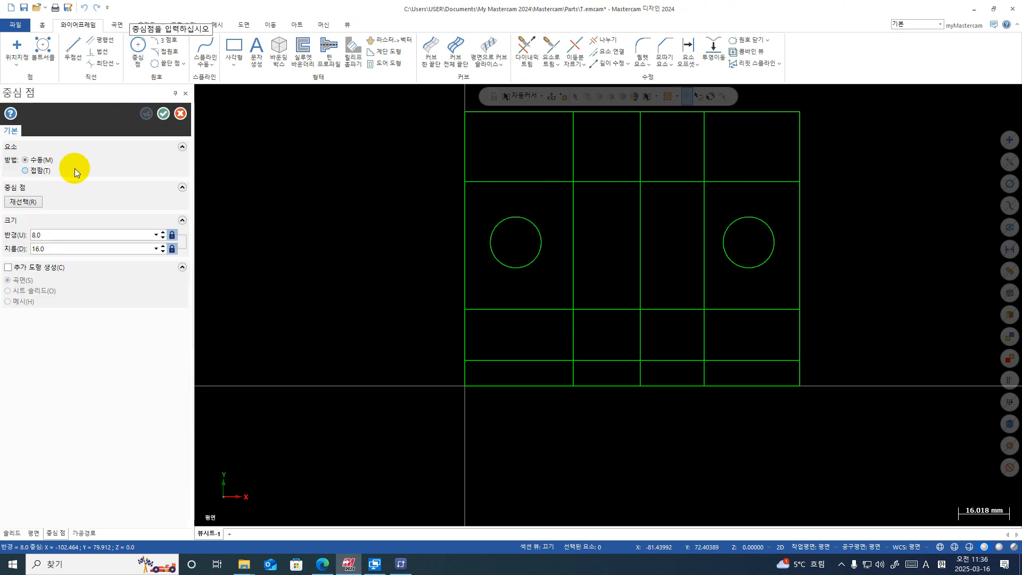
left_click(64, 245)
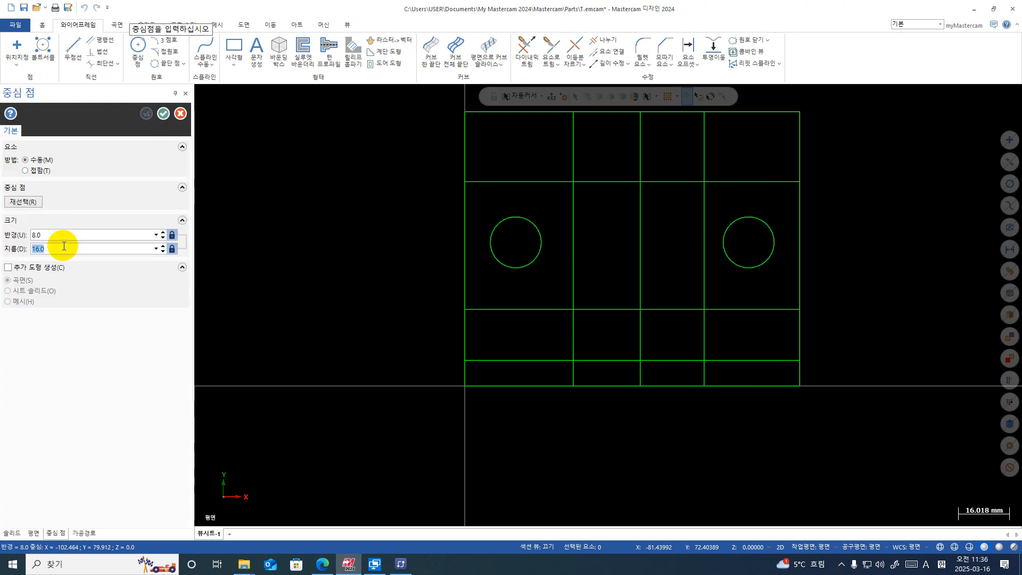
double_click(42, 234)
type("13")
key("Return")
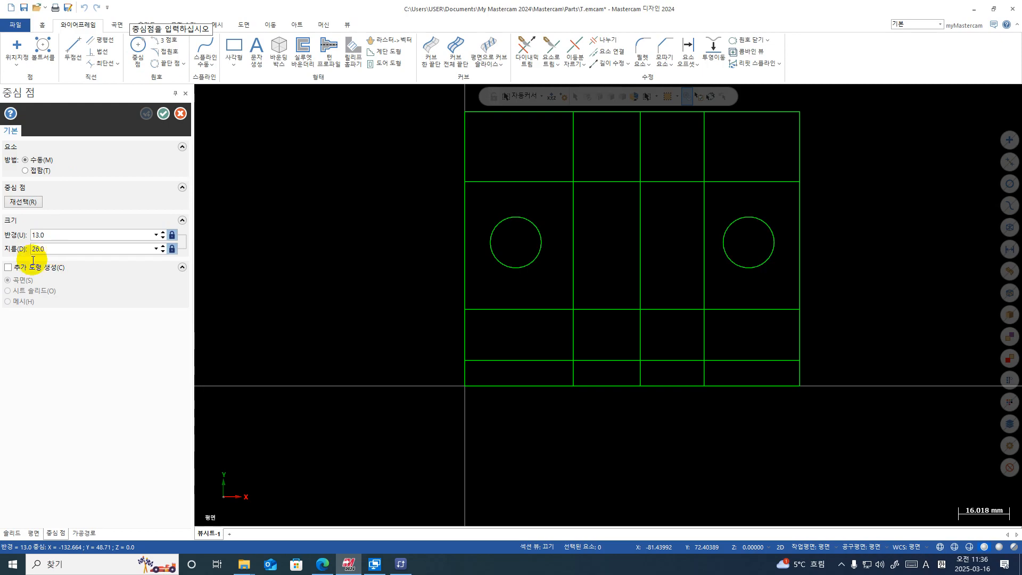
left_click(641, 183)
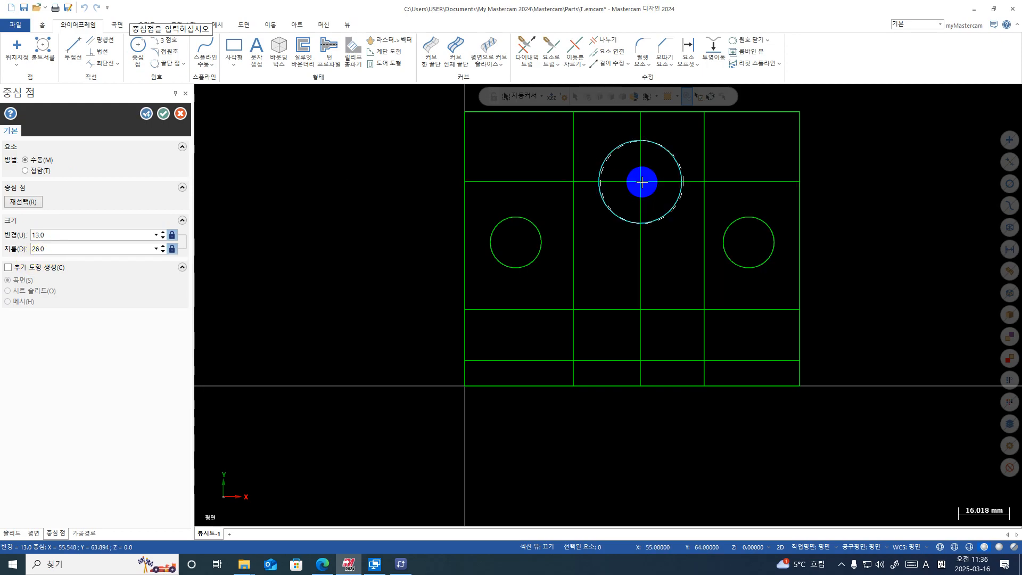
left_click(640, 309)
key("a")
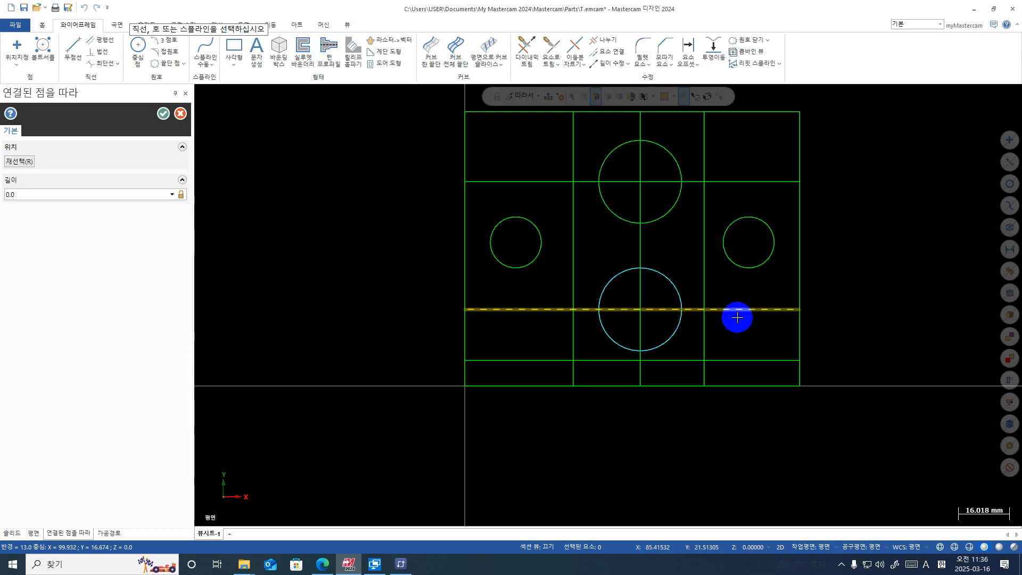
left_click(750, 308)
key("Escape")
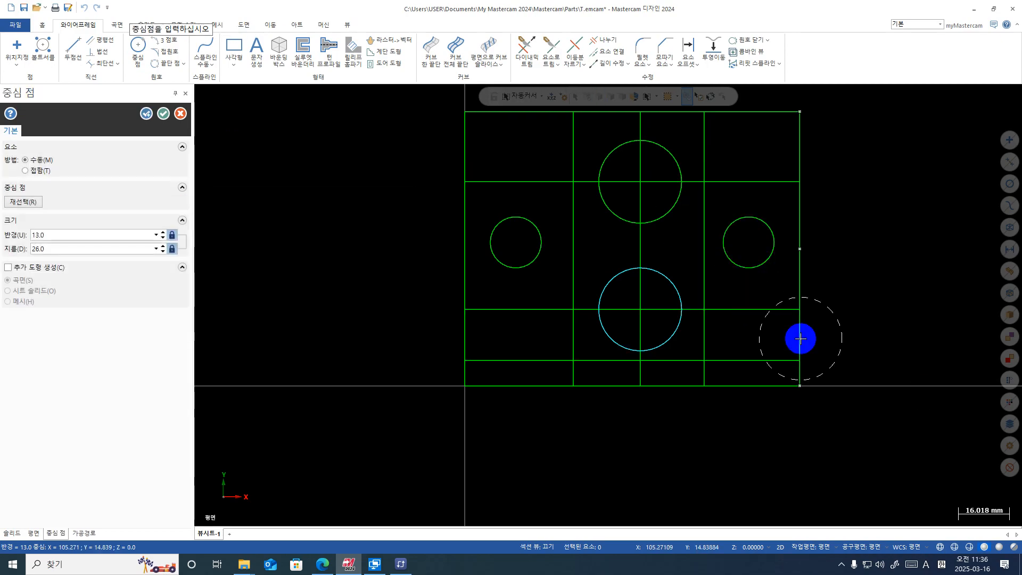
key("Escape")
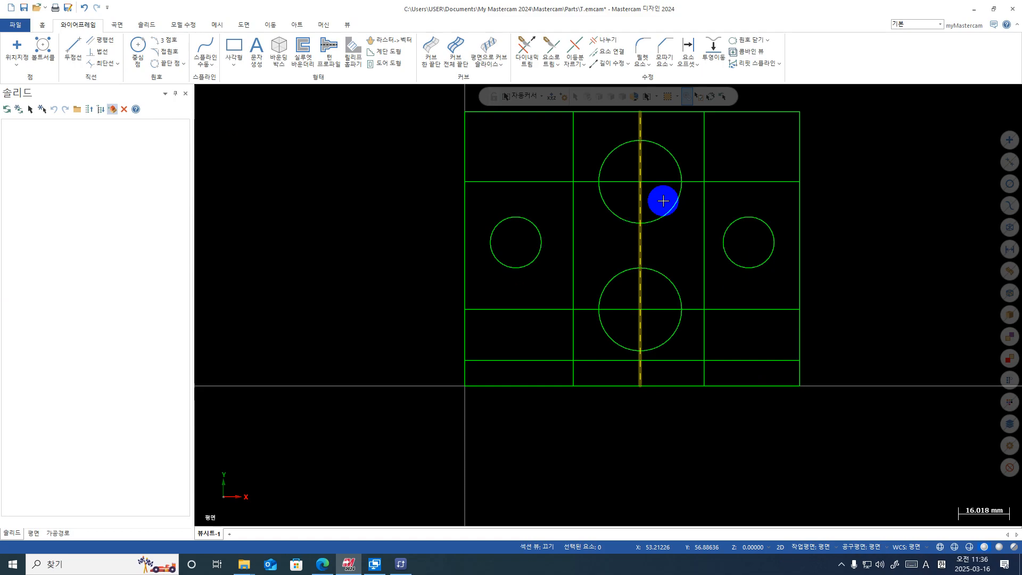
- Delete the middle vertical construction line and the two horizontal ones passing through the centers of the 13 mm radius circles
left_click(756, 182)
left_click(636, 202)
left_click(764, 314)
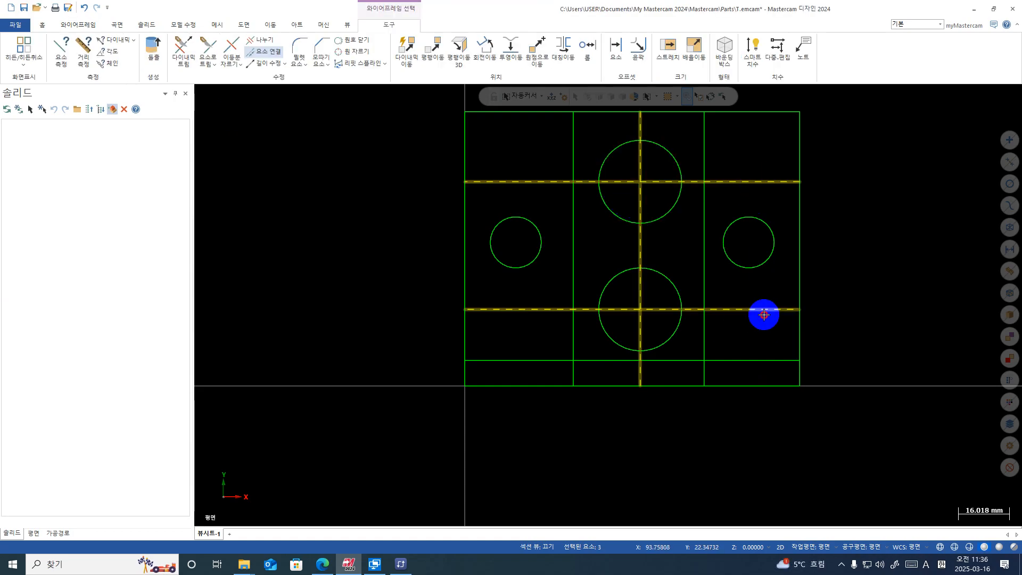
key("Delete")
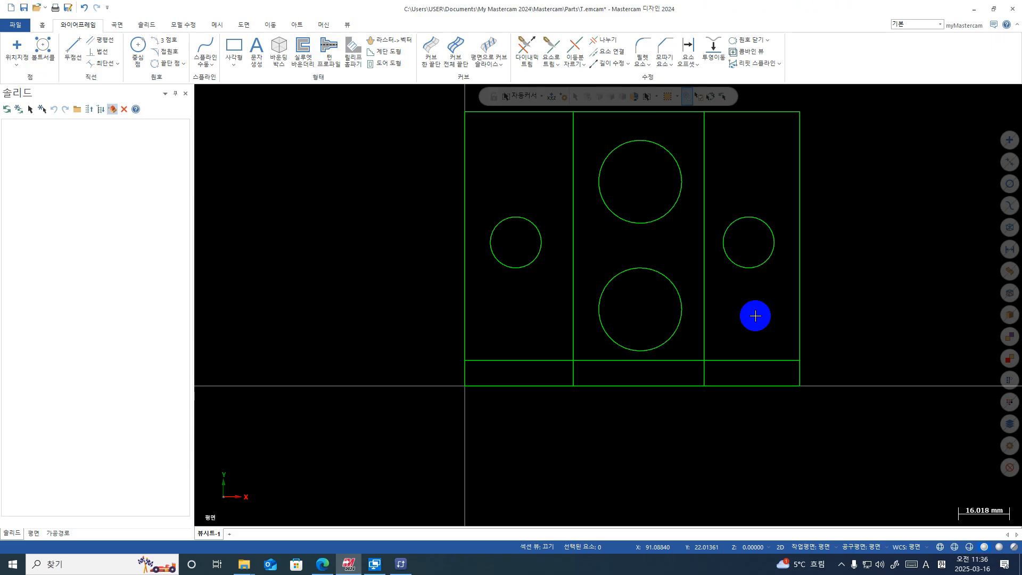
- Draw two center-point circles of radius 3 mm where the two remaining vertical construction lines cross the lowest horizontal construction line
left_click(139, 48)
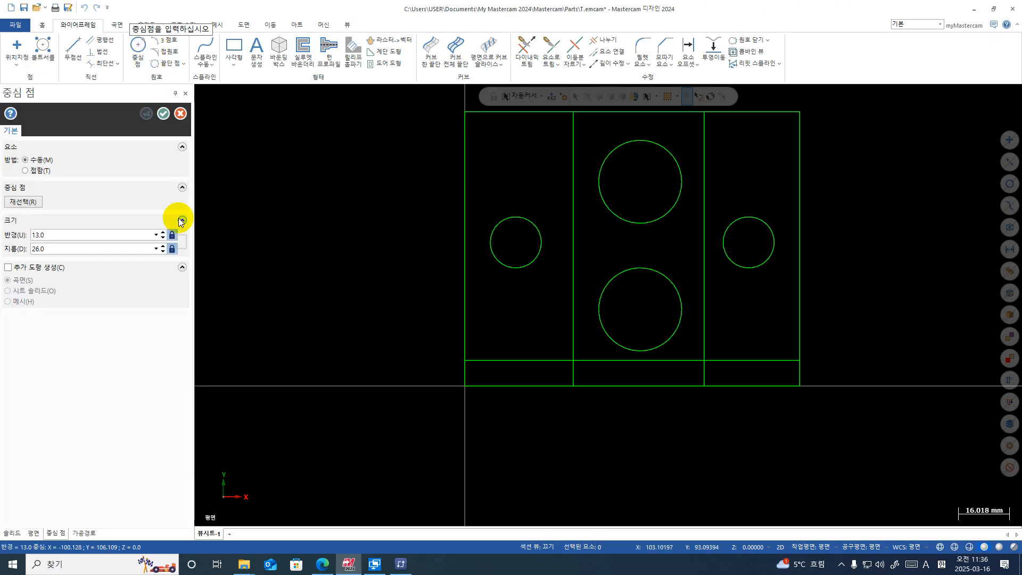
double_click(73, 232)
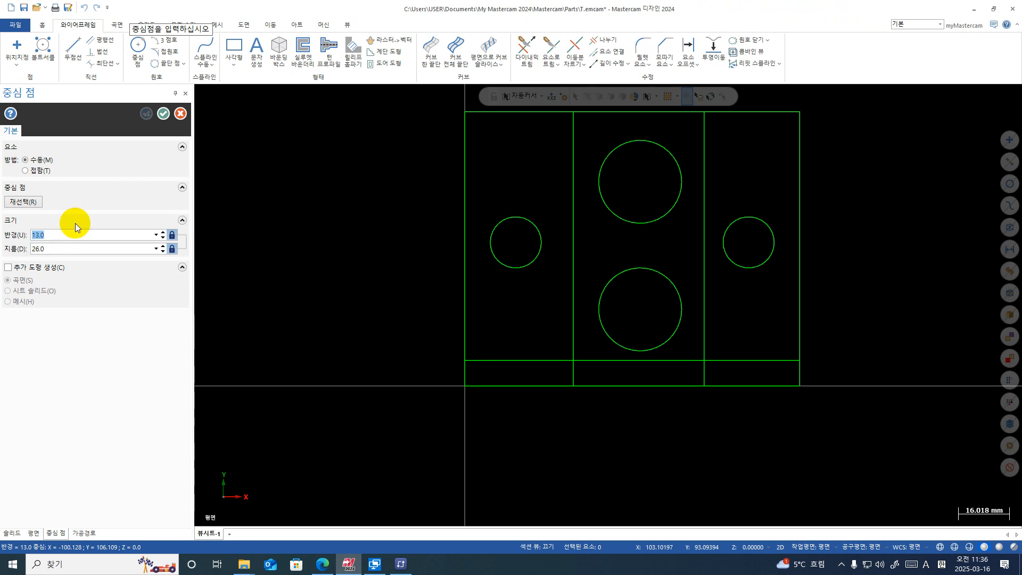
type("3")
key("Return")
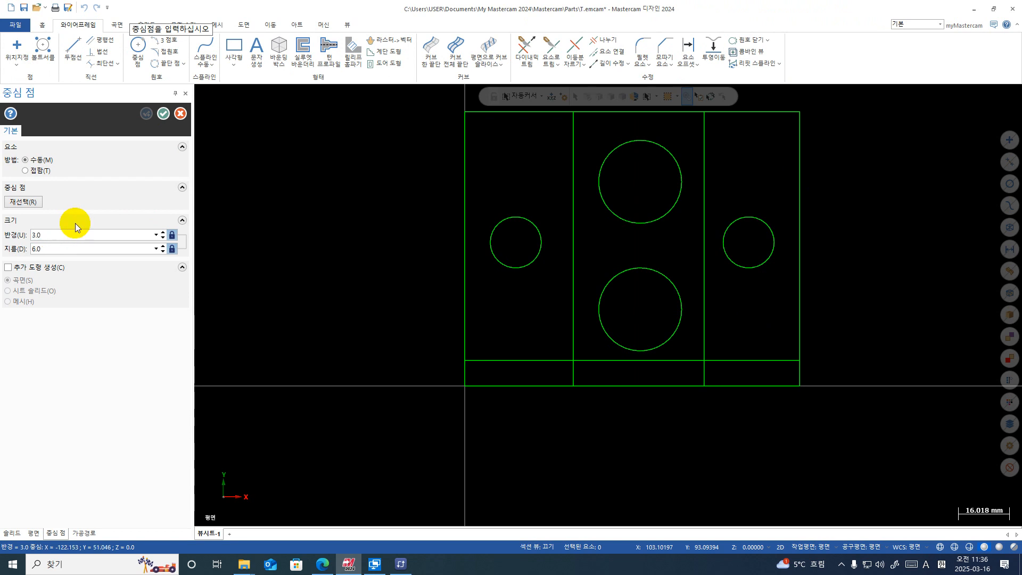
left_click(573, 361)
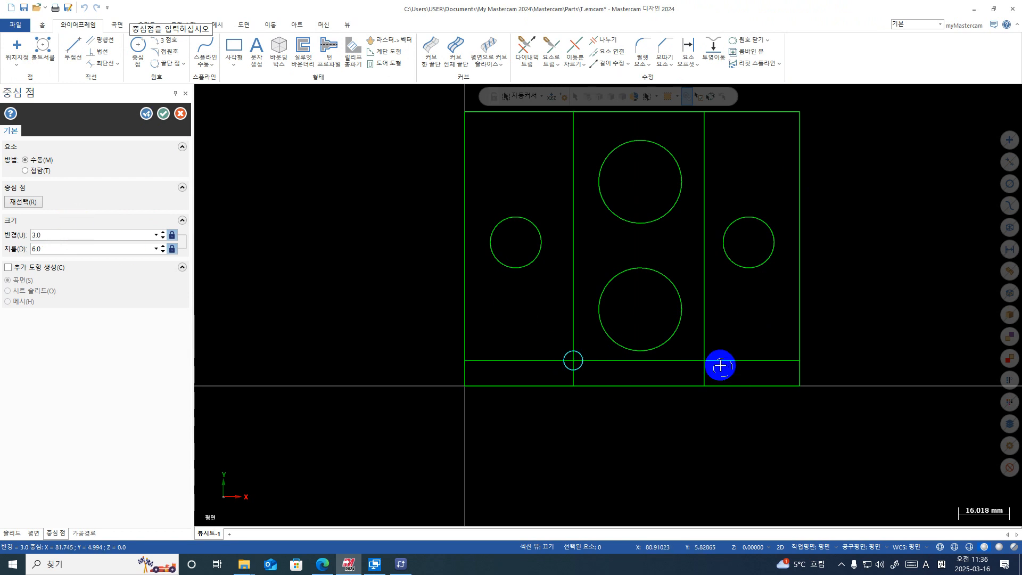
left_click(703, 361)
key("Escape")
- Delete the two vertical construction lines and the horizontal one passing through the 3 mm radius circles
left_click(705, 327)
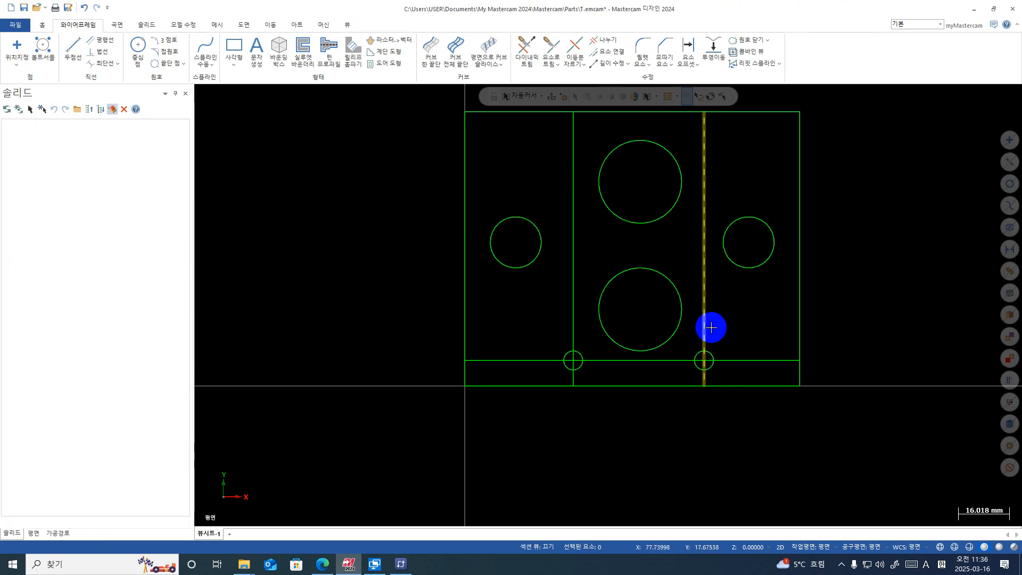
left_click(710, 360)
left_click(571, 304)
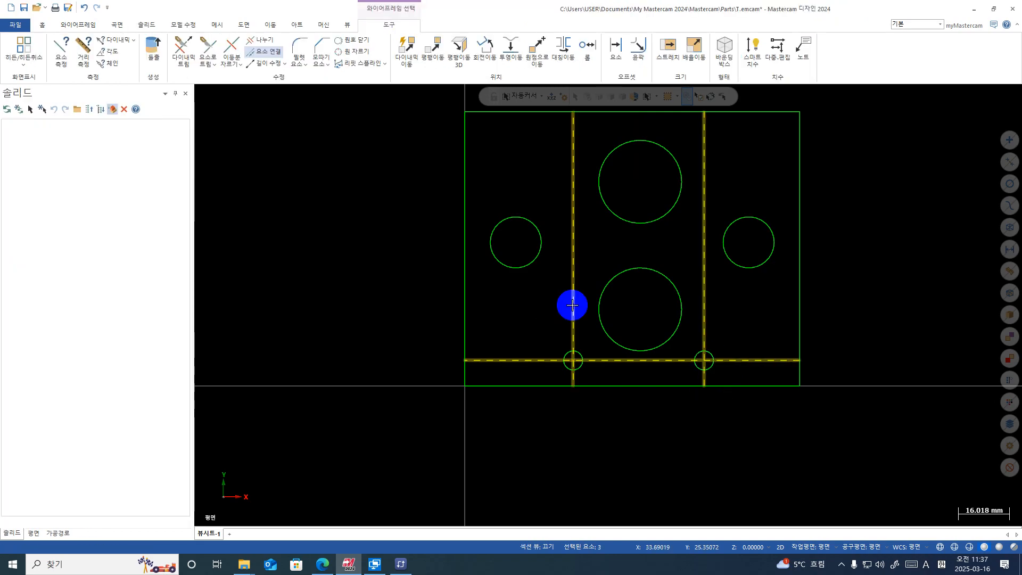
key("Delete")
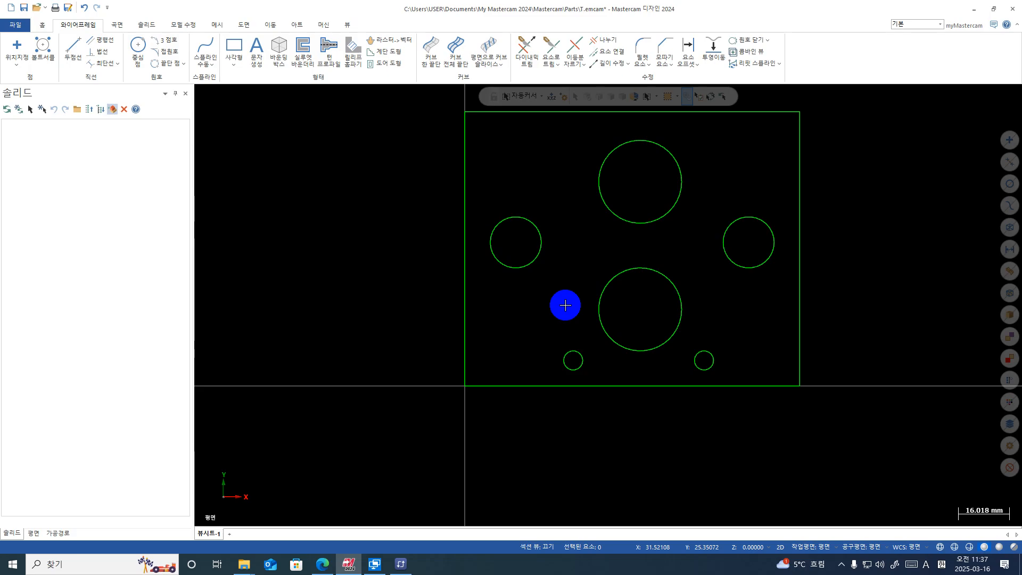
- Review the AutoCursor snap options in the selection settings and close them without changes
left_click(563, 96)
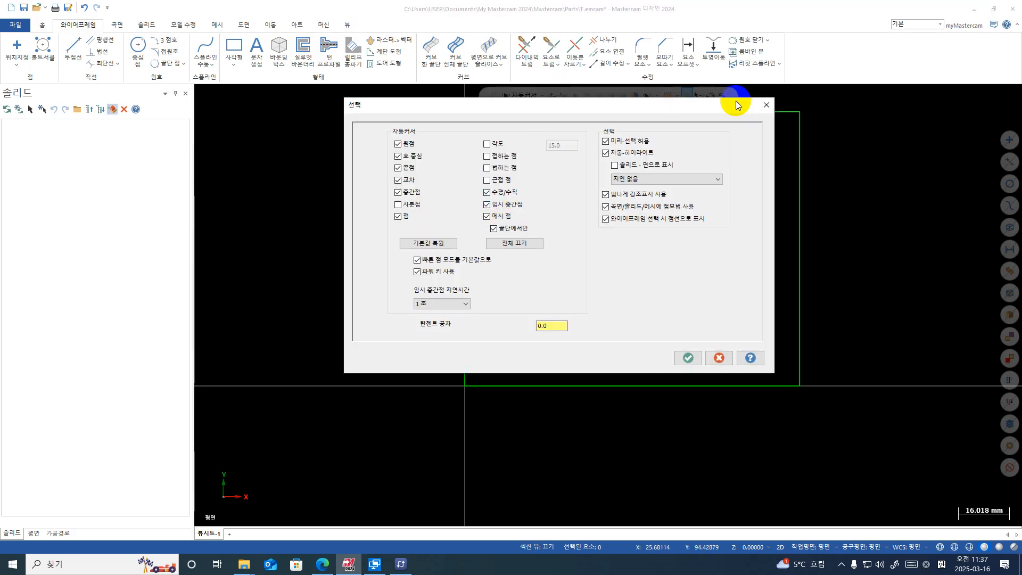
left_click(767, 105)
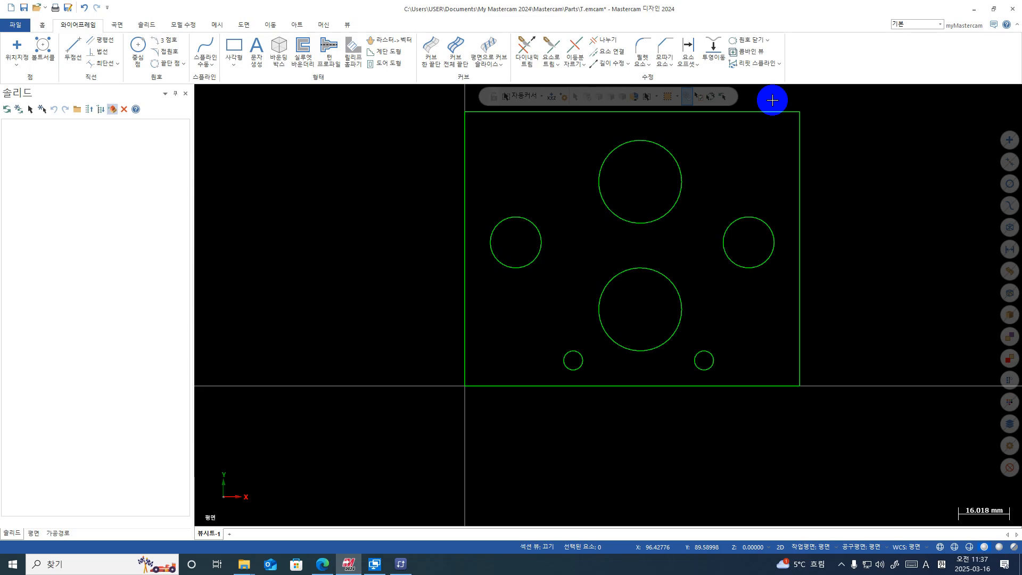
- Change the wireframe color of the two 13 mm radius circles to red
scroll(315, 201, "down", 4)
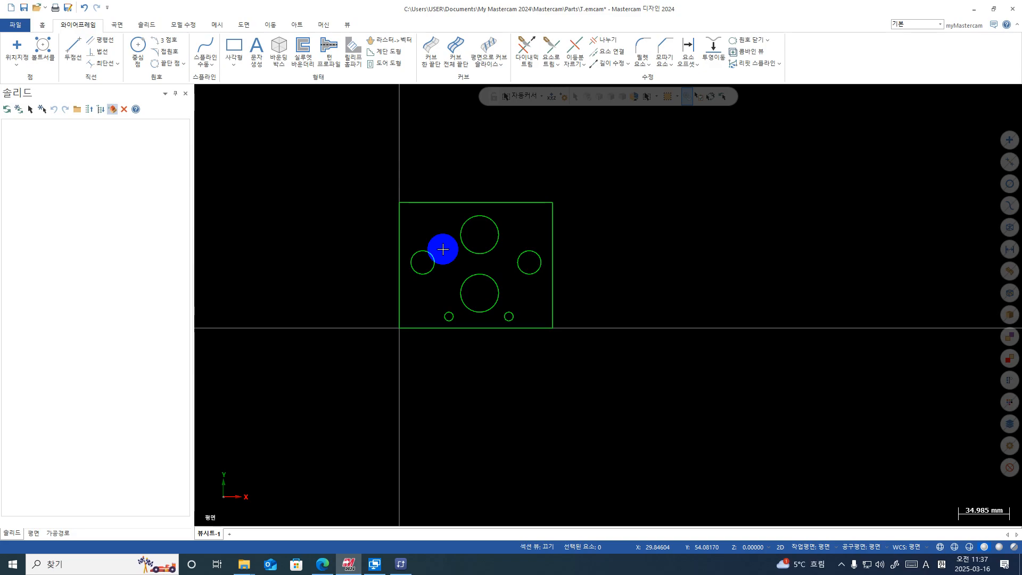
scroll(314, 141, "up", 1)
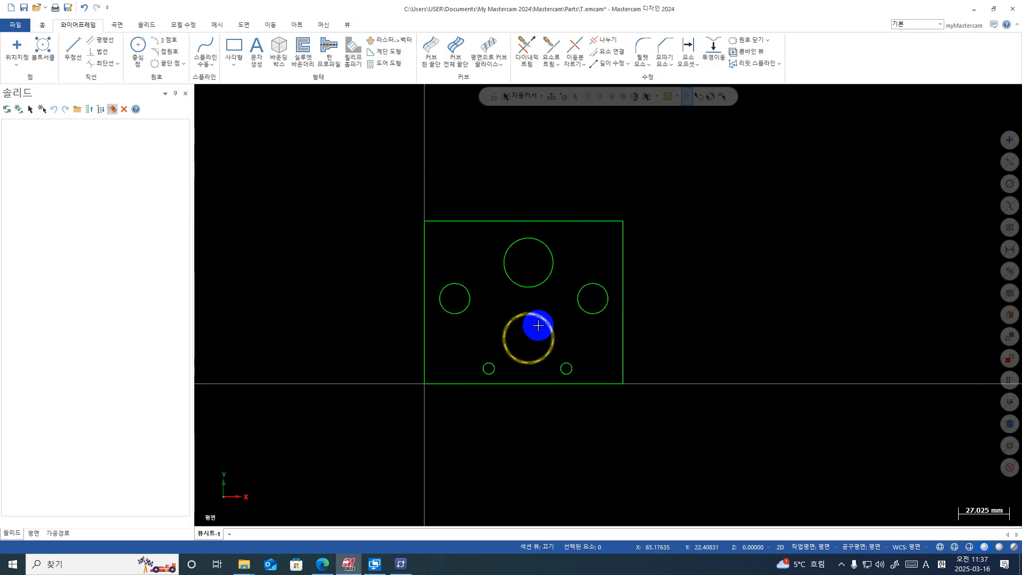
left_click(523, 287)
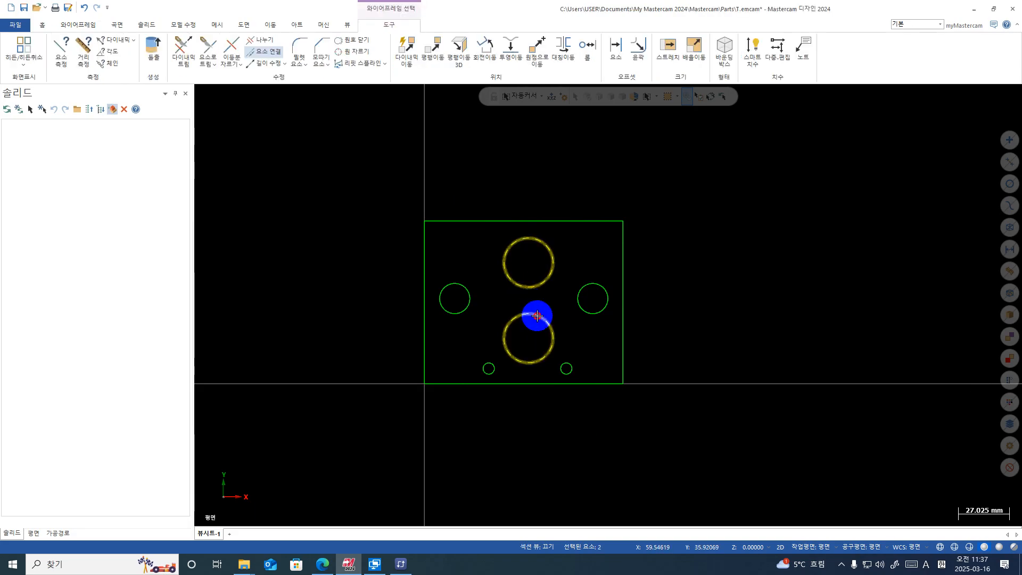
left_click(537, 316)
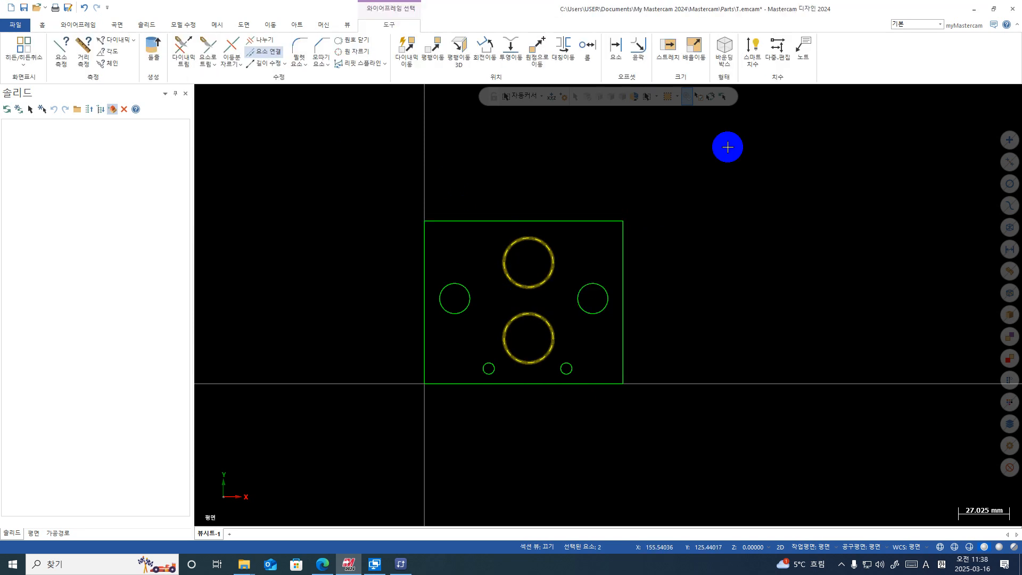
right_click(696, 196)
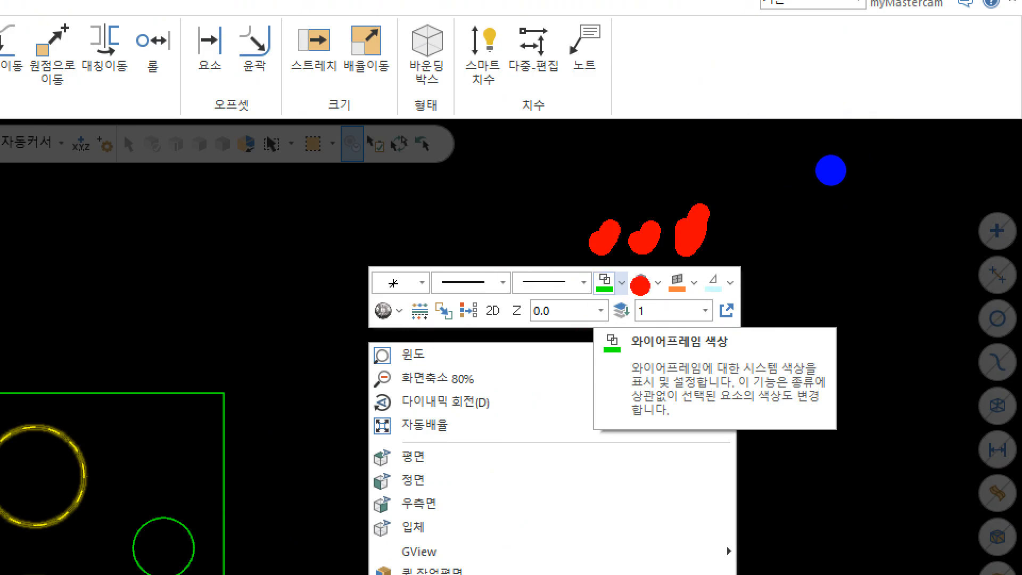
key("Escape")
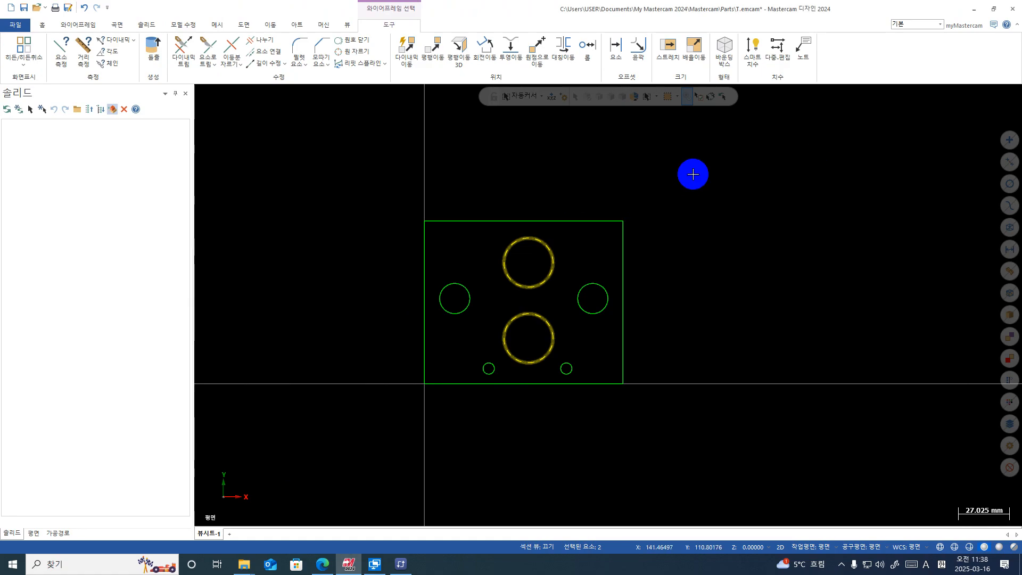
right_click(713, 175)
left_click(832, 147)
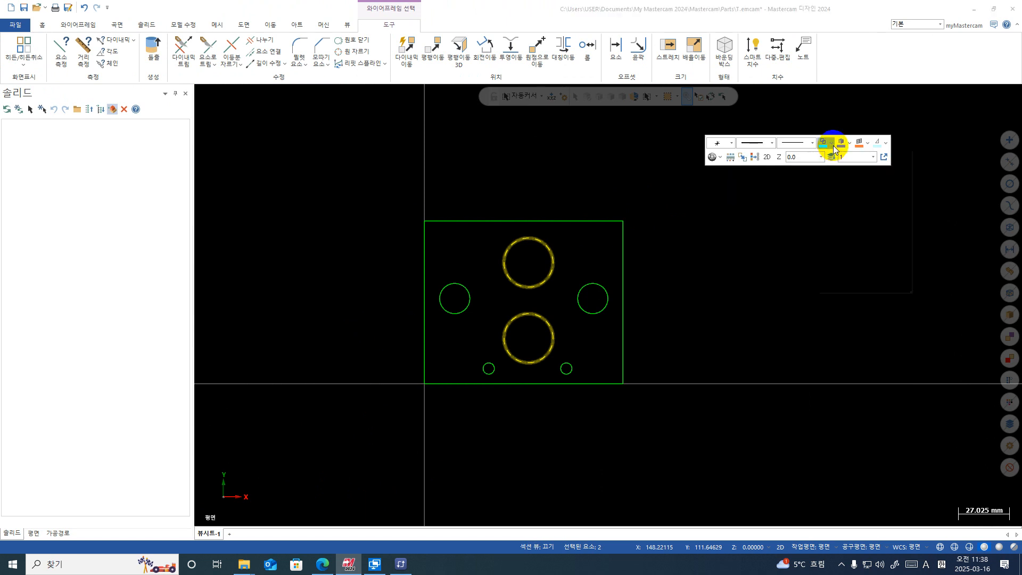
left_click(834, 168)
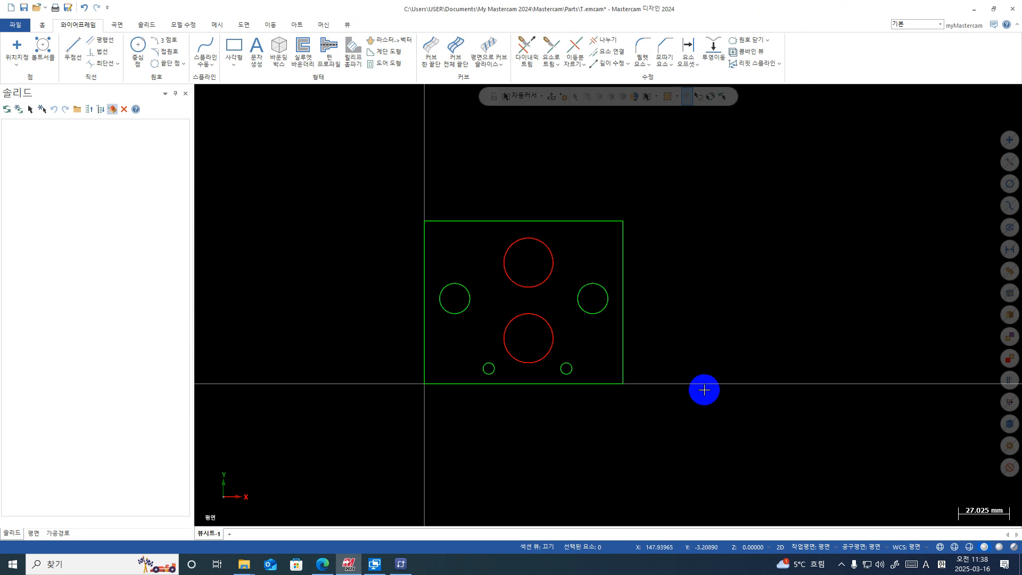
- Change the line style of the two 8 mm radius circles to dashed
scroll(705, 215, "up", 1)
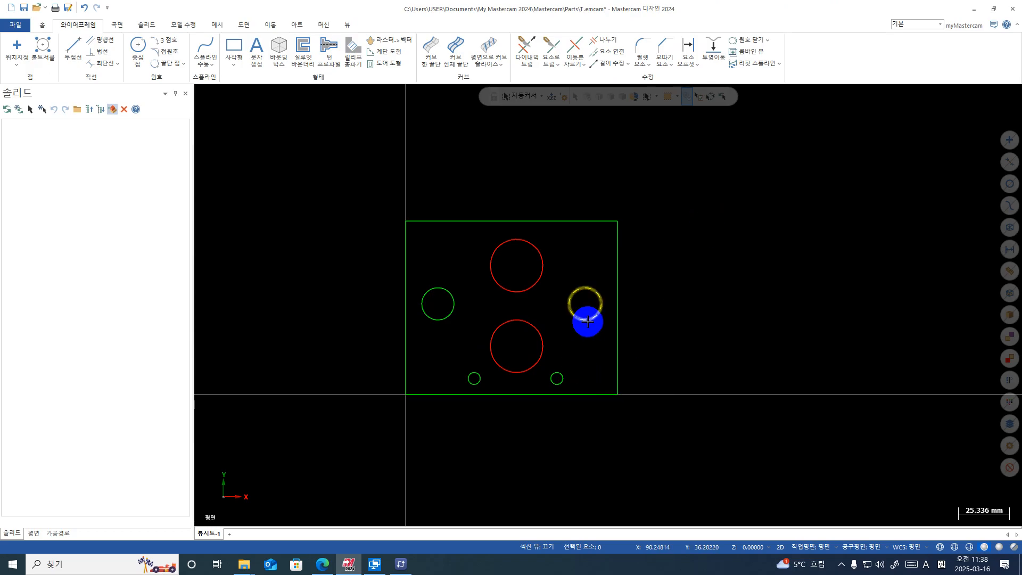
left_click(587, 321)
left_click(450, 319)
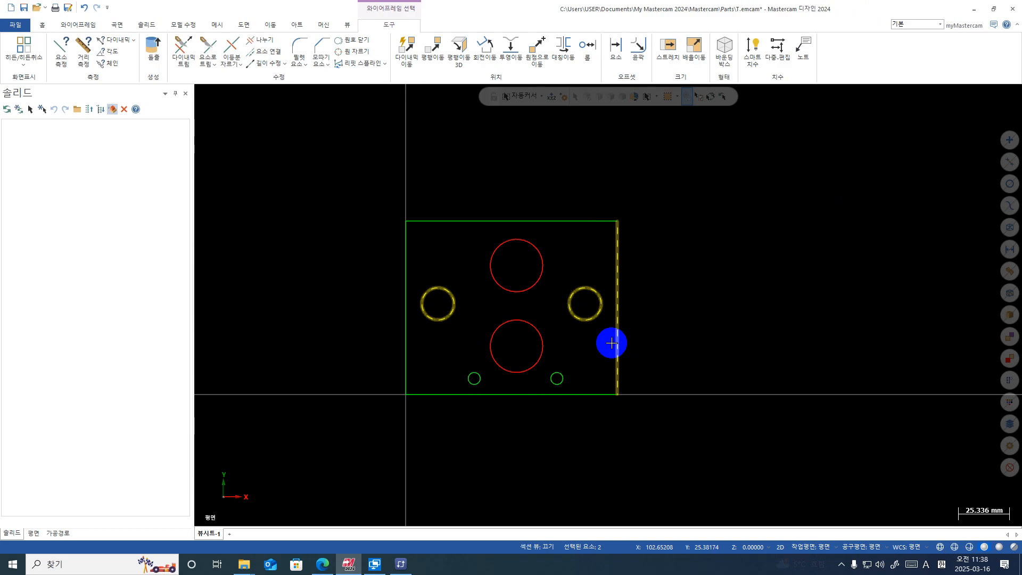
right_click(723, 137)
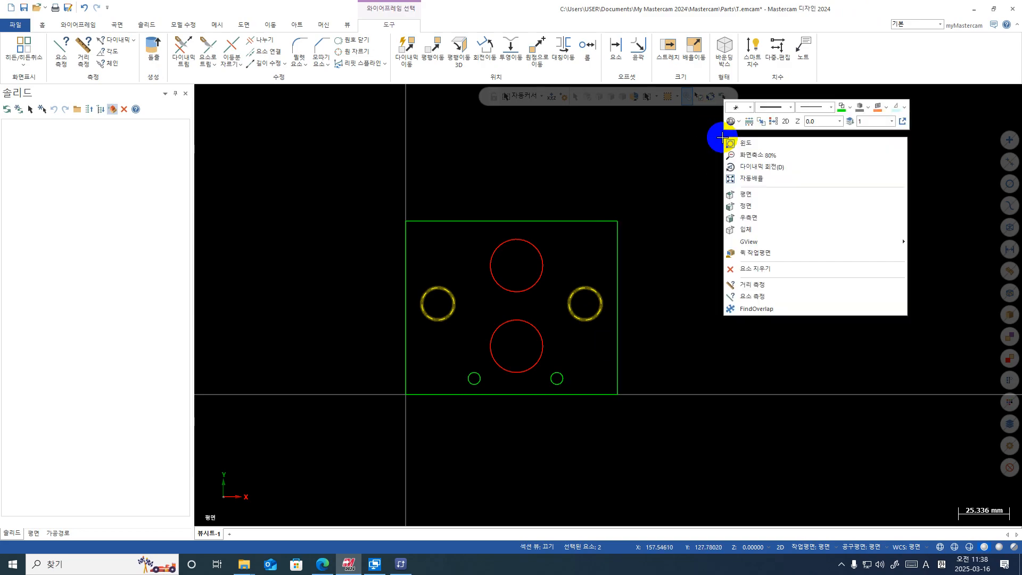
left_click(792, 107)
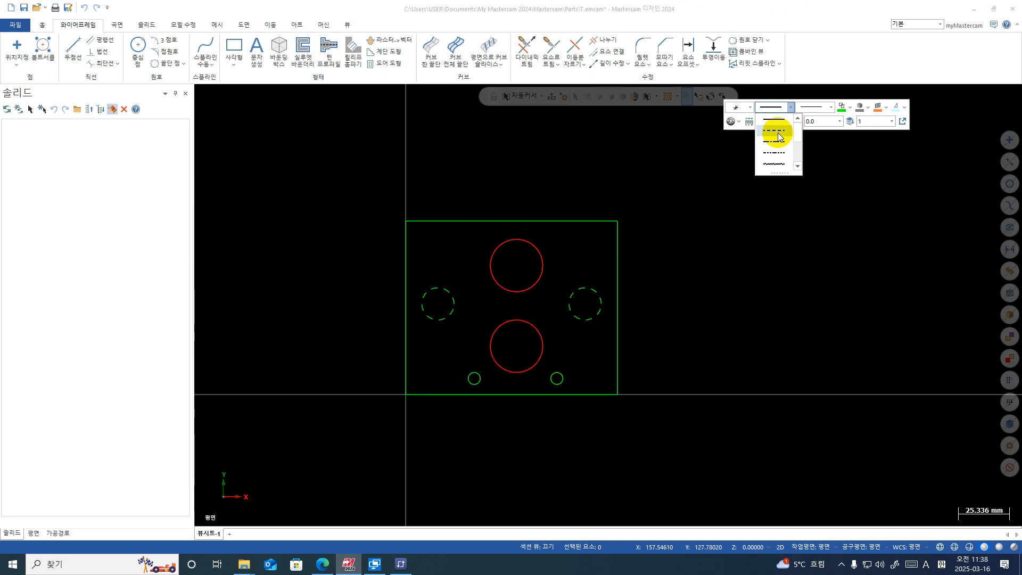
left_click(777, 133)
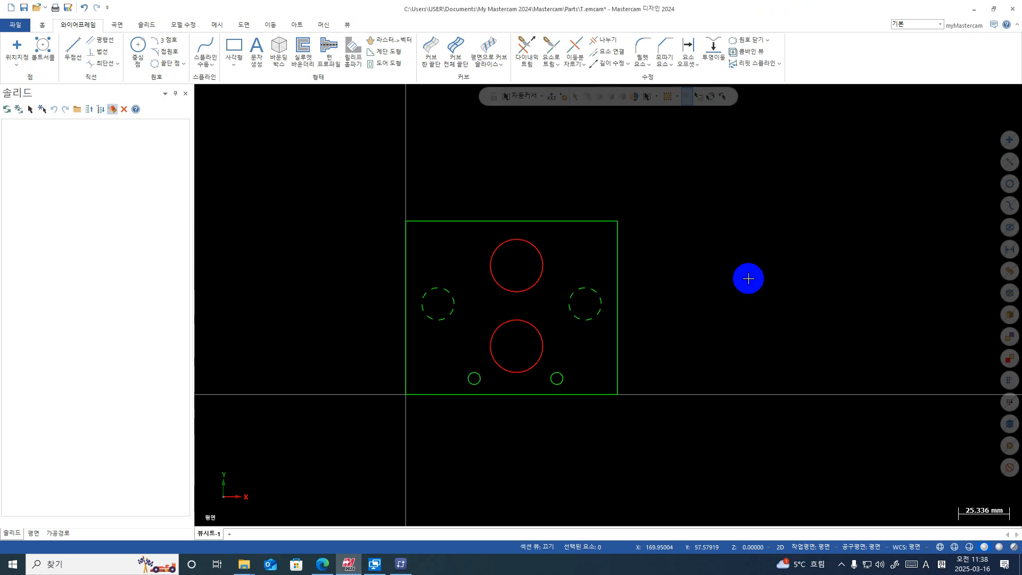
- Set the two 3 mm radius circles to the fourth, thicker line width
left_click(556, 378)
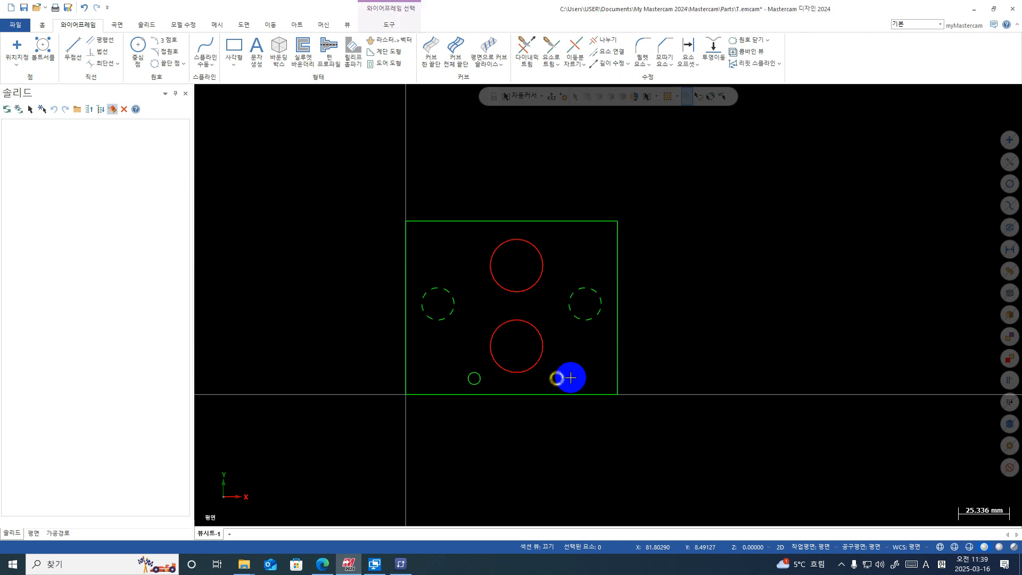
left_click(474, 379)
right_click(752, 146)
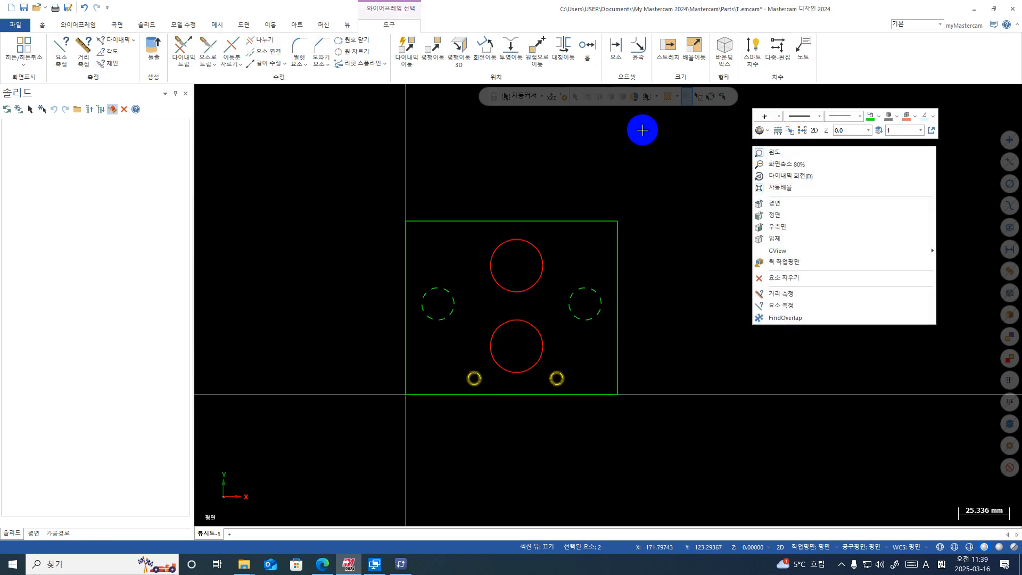
left_click(859, 116)
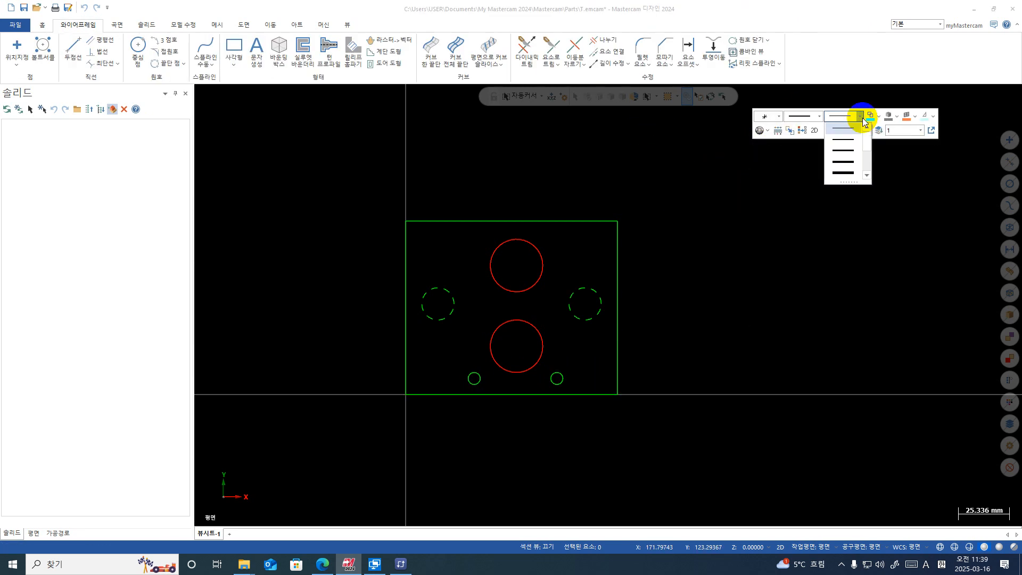
left_click(846, 162)
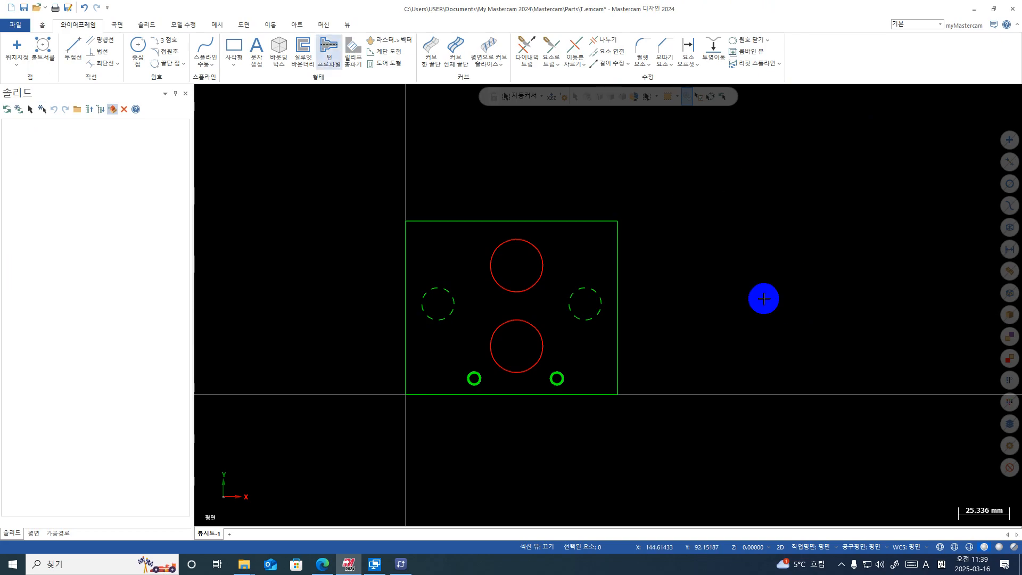
- Draw a horizontal test line about 101 mm long and a diagonal line crossing it above the rectangle, and undo both
left_click(79, 56)
left_click(385, 162)
left_click(588, 162)
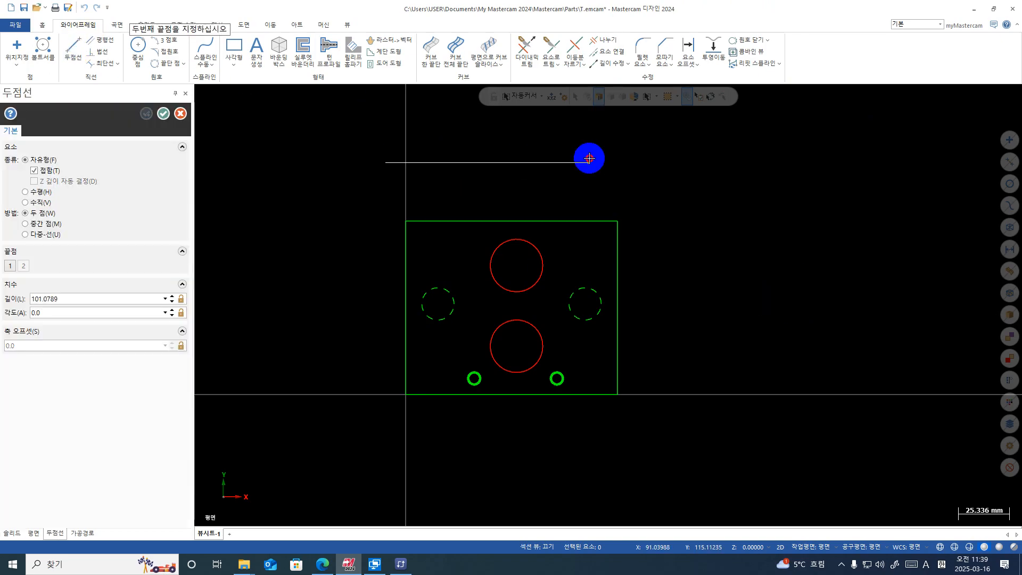
left_click(440, 121)
left_click(517, 198)
key("Escape")
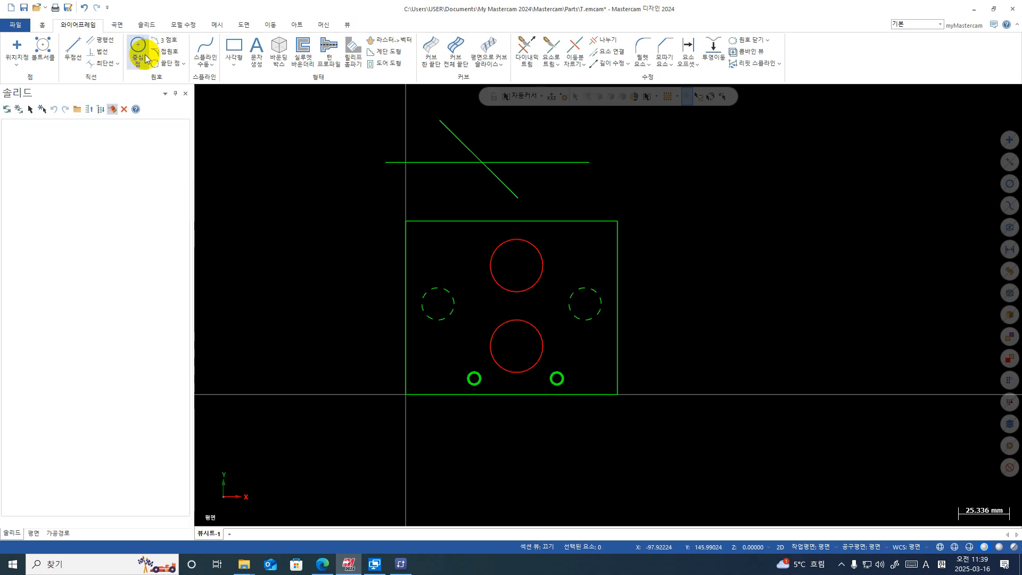
left_click(83, 8)
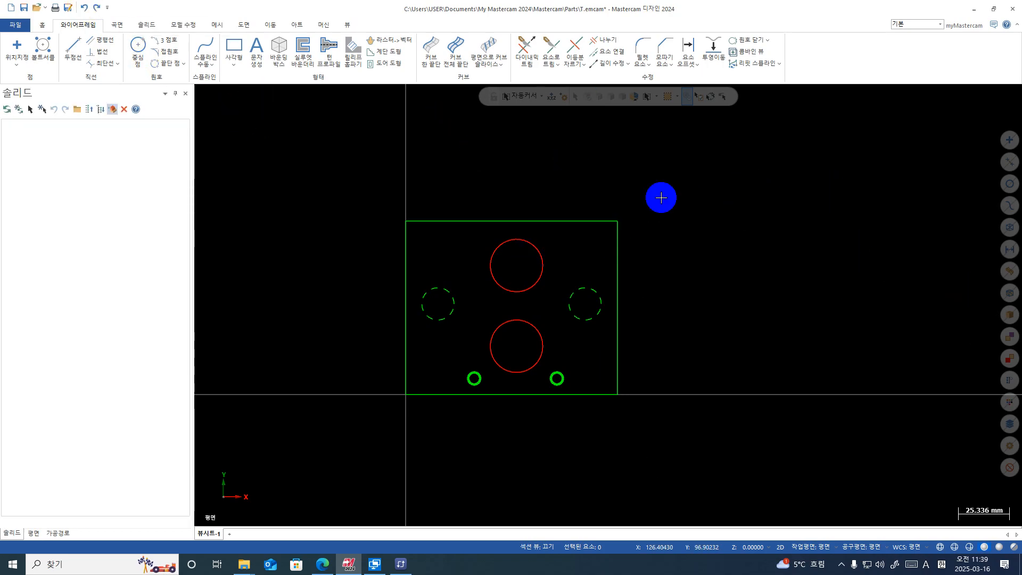
- With nothing selected, set a thicker default line width and choose a default wireframe color for new geometry
right_click(713, 169)
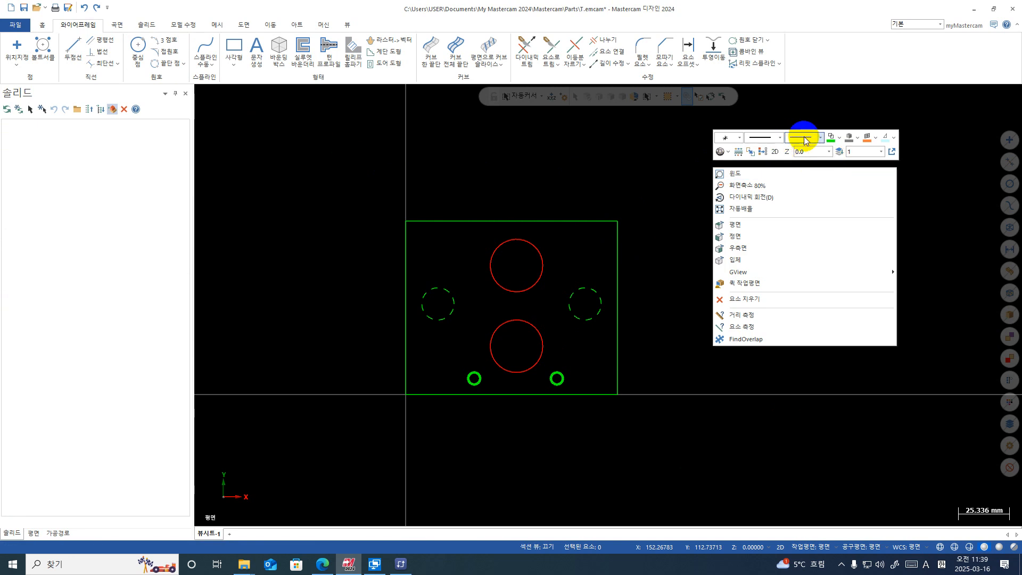
left_click(819, 138)
left_click(814, 175)
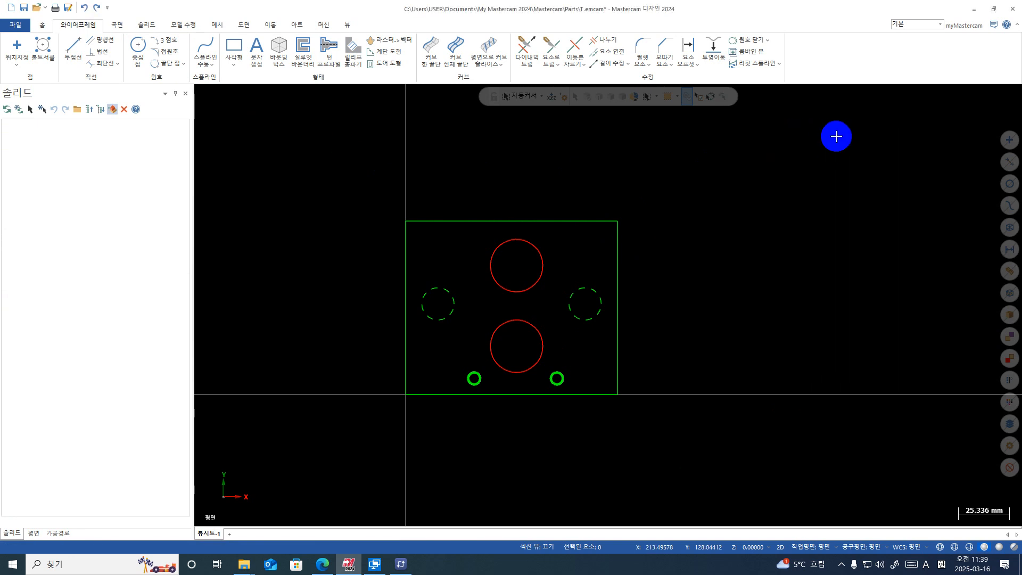
right_click(835, 136)
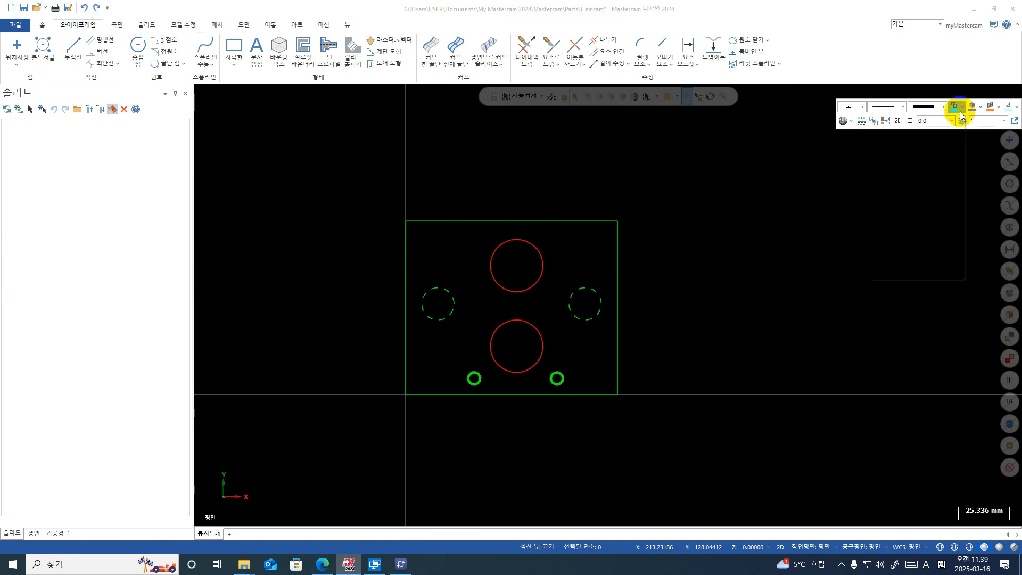
left_click(953, 109)
left_click(887, 133)
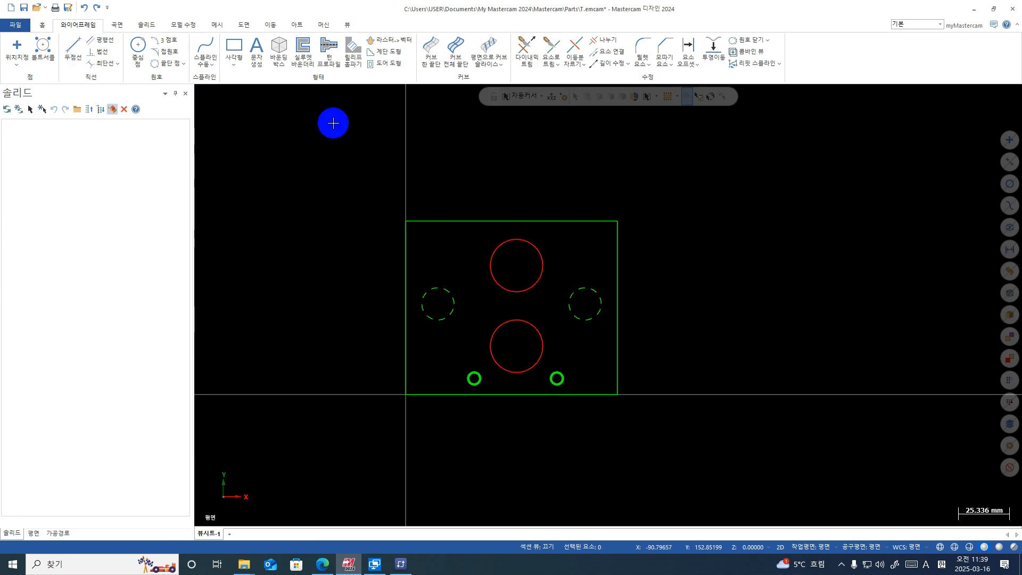
- Draw three two-point test lines with the default thick red attributes: one horizontal above the rectangle and two slanted ones crossing toward its right
right_click(741, 189)
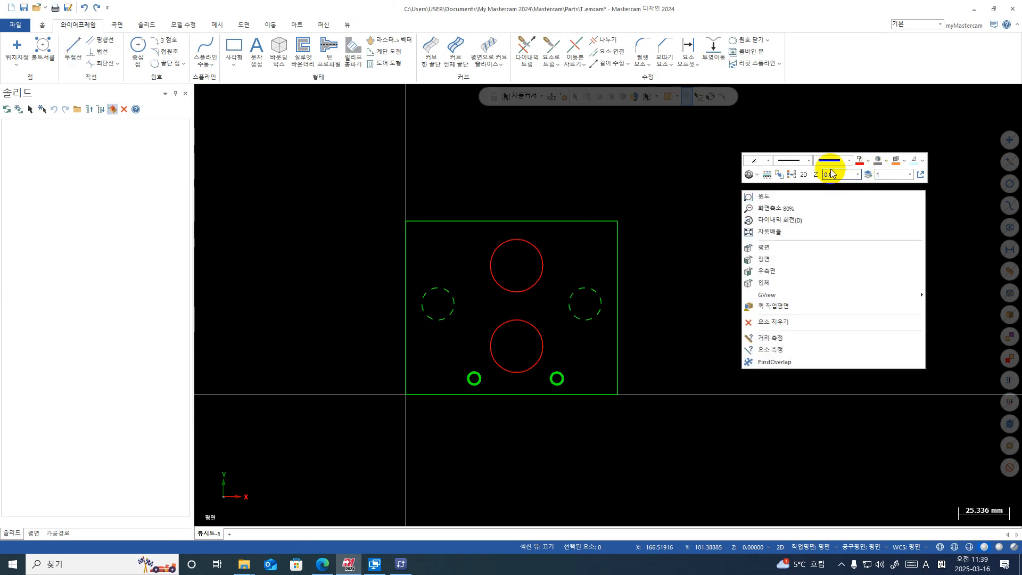
left_click(72, 54)
left_click(465, 180)
left_click(668, 180)
left_click(761, 236)
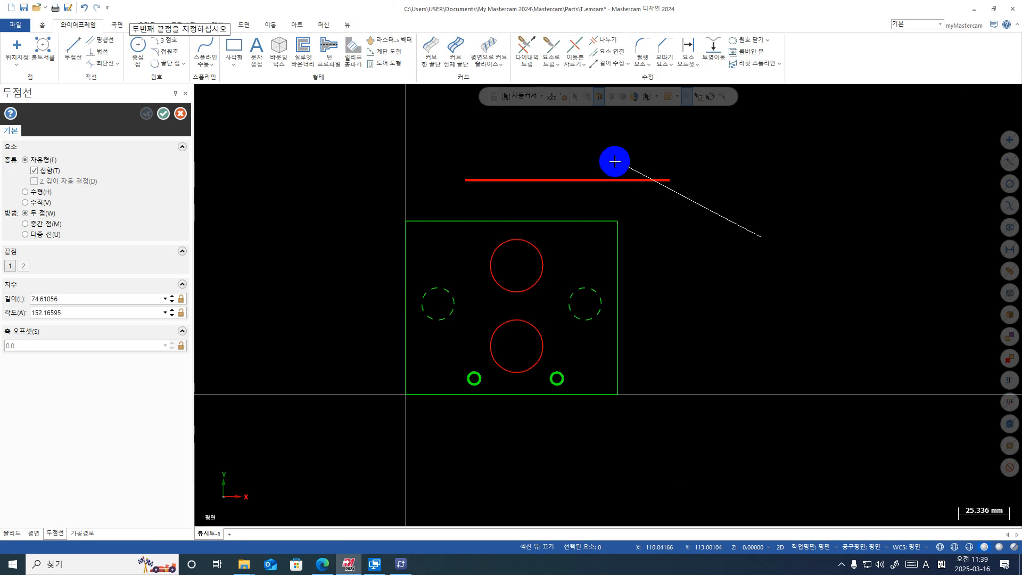
left_click(600, 156)
left_click(766, 335)
left_click(734, 193)
key("Escape")
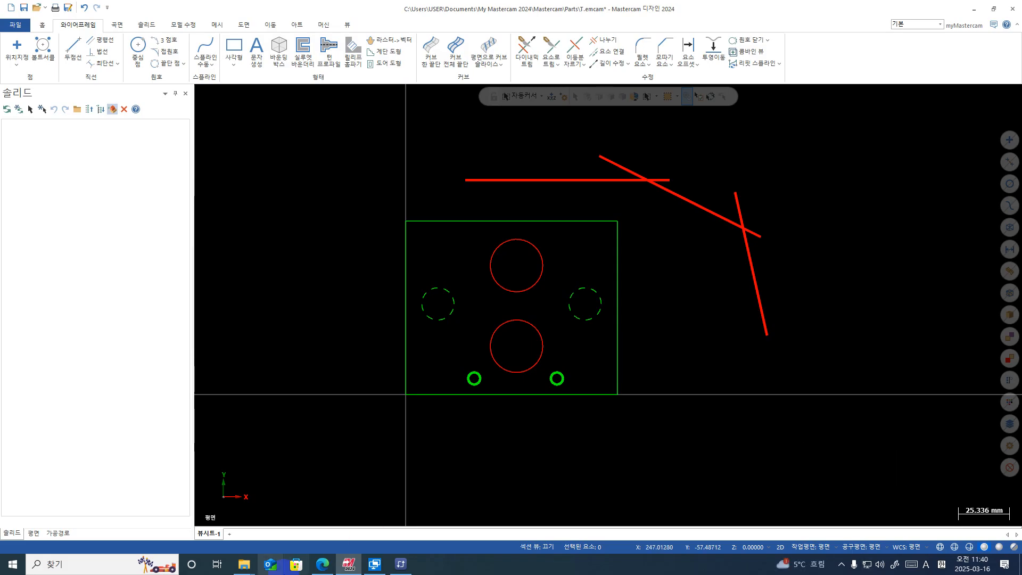
- Switch to 2d스케치.pdf in Edge and go to the 2D 스케치 6 drawing on page 6
left_click(311, 573)
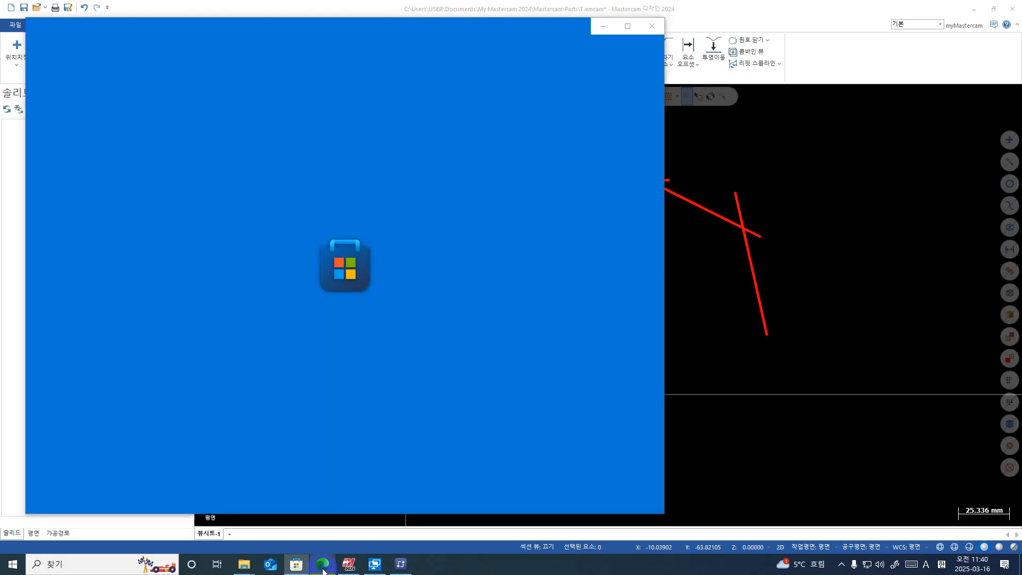
left_click(324, 567)
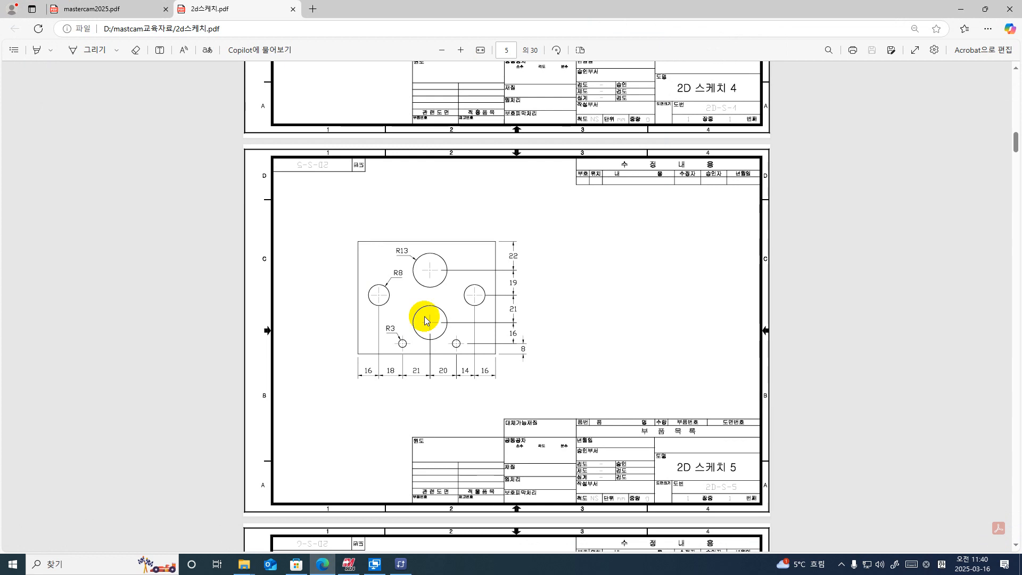
scroll(424, 319, "down", 3)
scroll(425, 319, "down", 5)
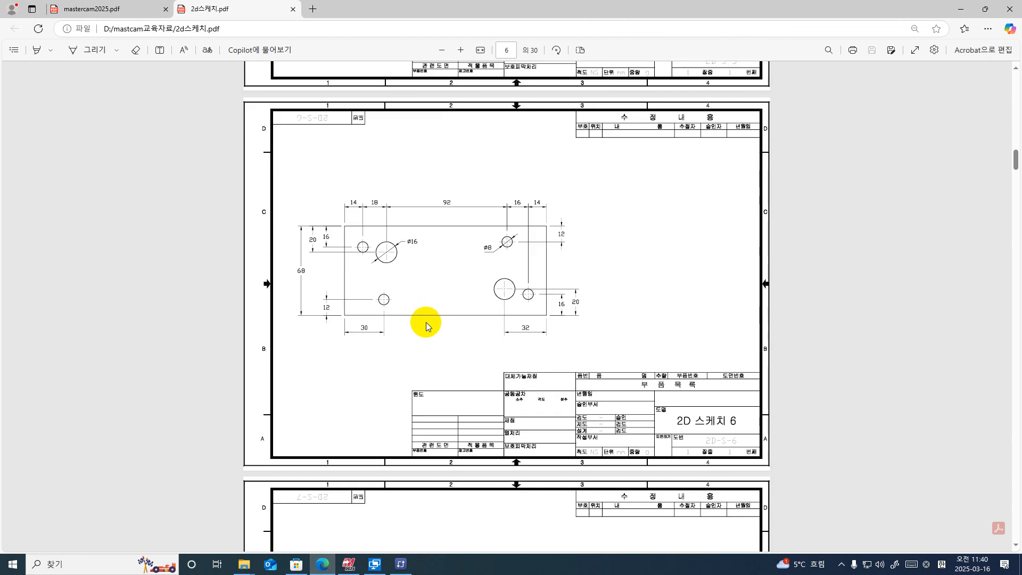